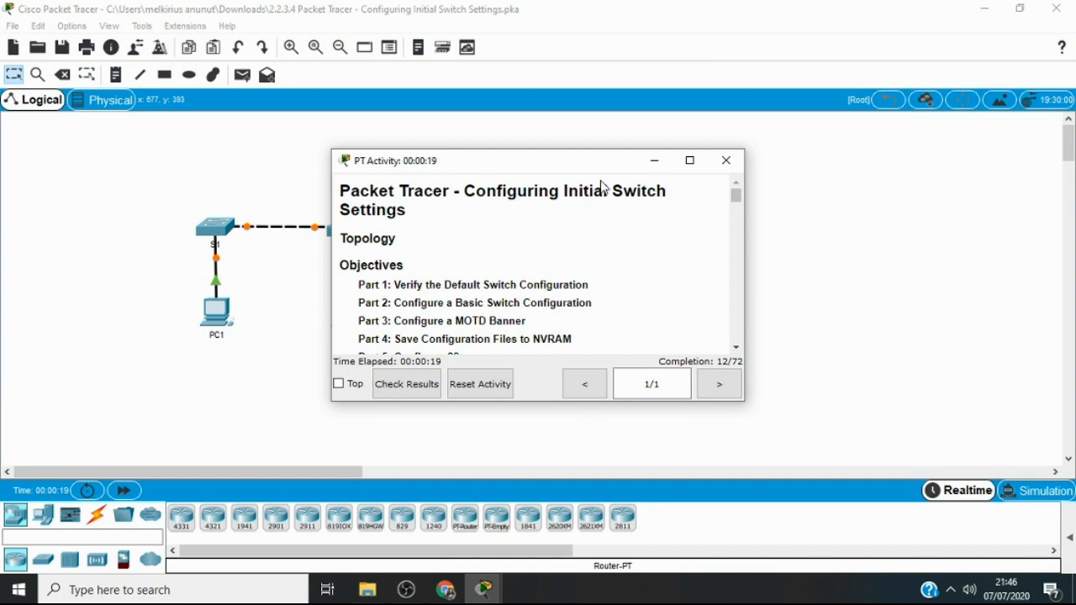
Move the activity instructions clear of the topology and read the objectives, background and Part 1 Step 1 on entering privileged EXEC mode
{"action": "left_click_drag", "start_coordinate": [594, 165], "coordinate": [709, 150]}
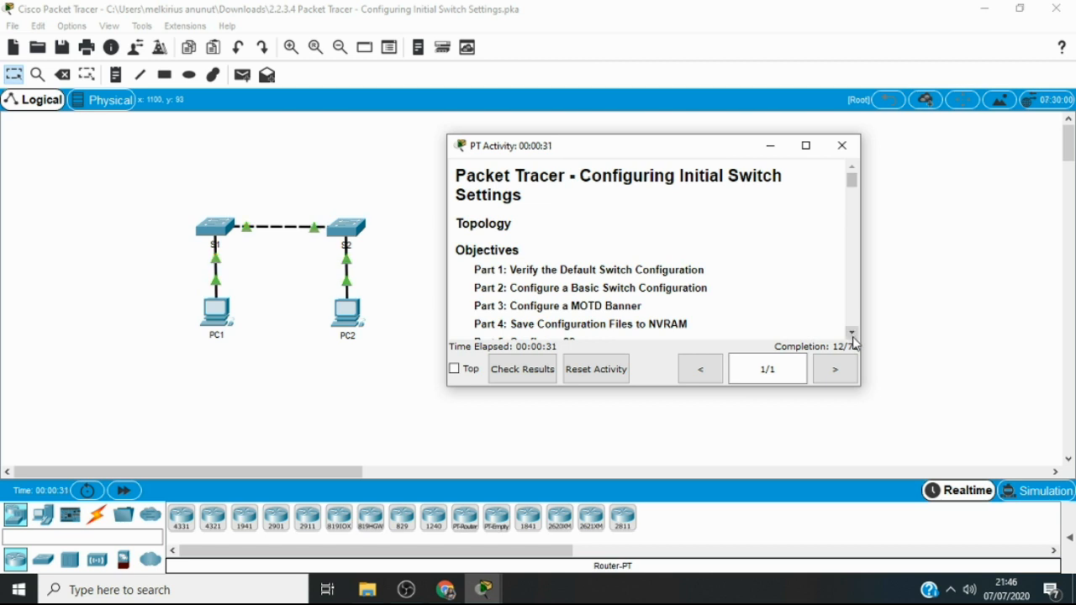
{"action": "left_click", "coordinate": [853, 335]}
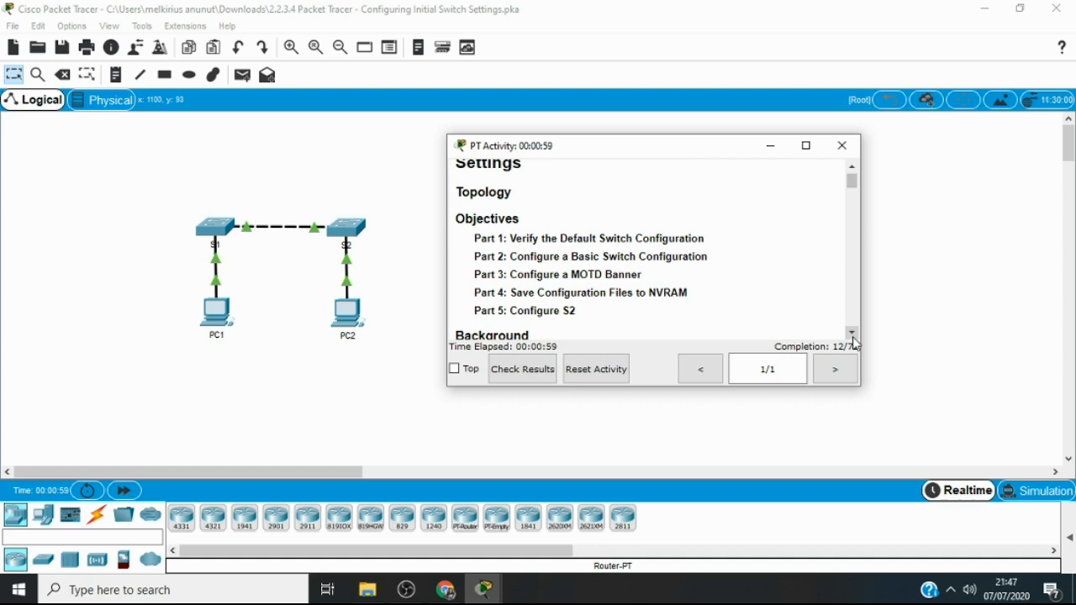
{"action": "left_click", "coordinate": [853, 336]}
{"action": "scroll", "coordinate": [853, 341], "scroll_direction": "down", "scroll_amount": 4}
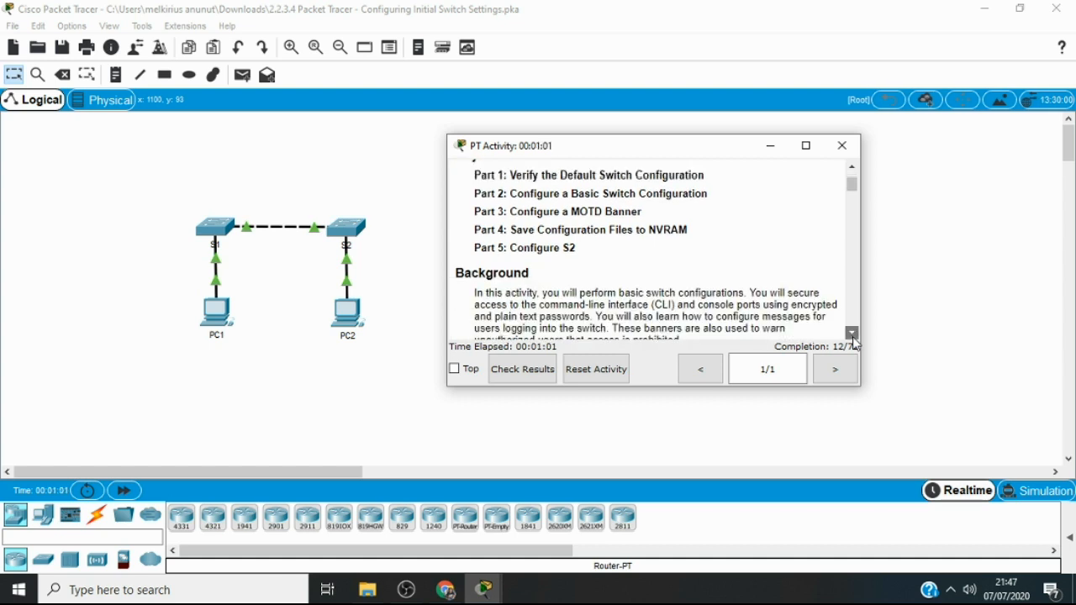
{"action": "scroll", "coordinate": [852, 336], "scroll_direction": "down", "scroll_amount": 1}
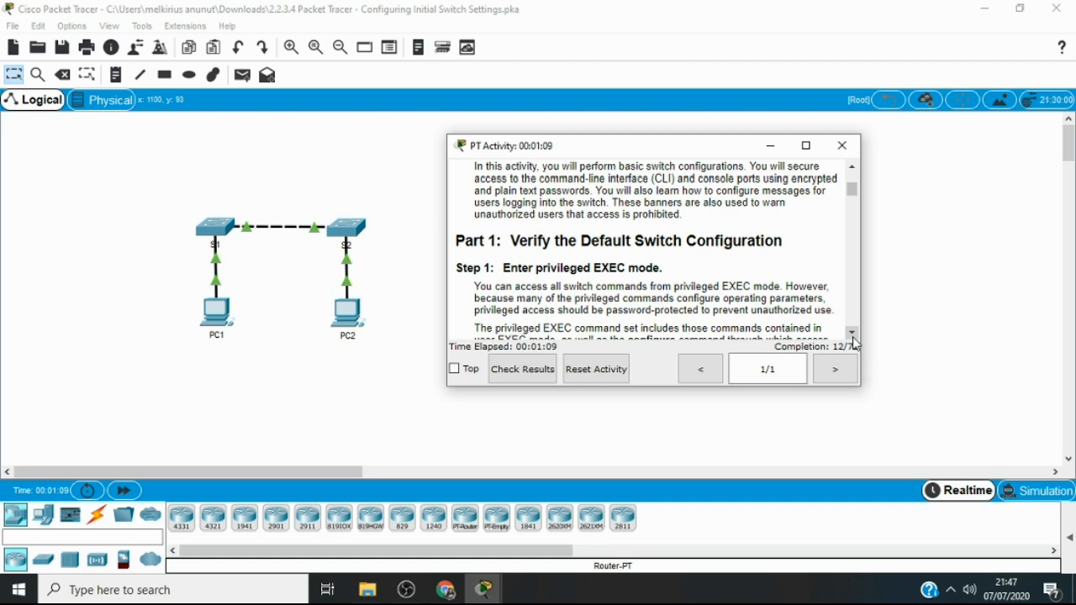
{"action": "left_click", "coordinate": [853, 337]}
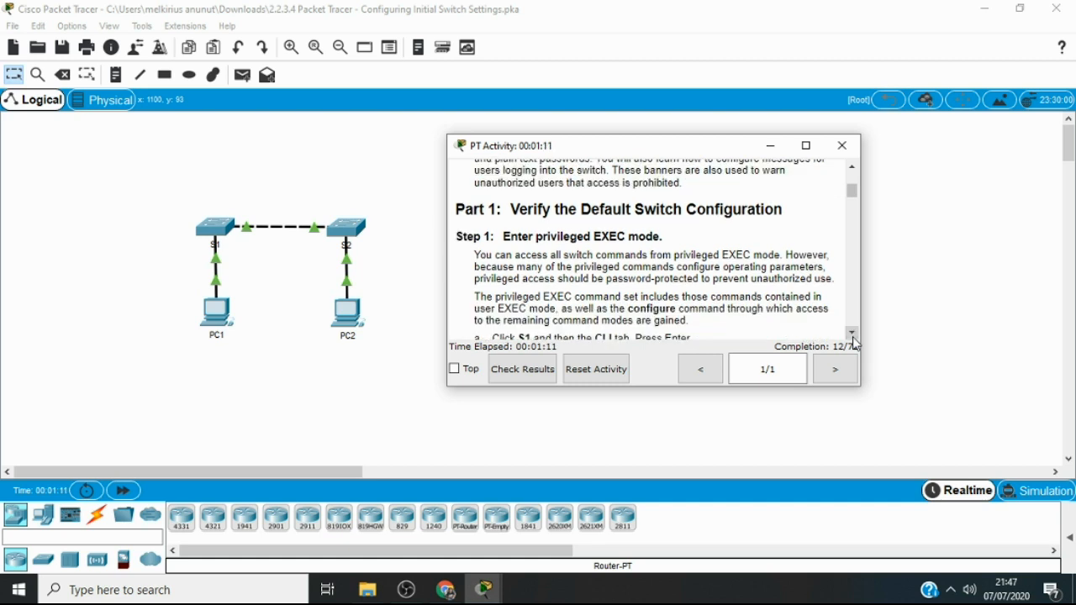
{"action": "left_click", "coordinate": [852, 333]}
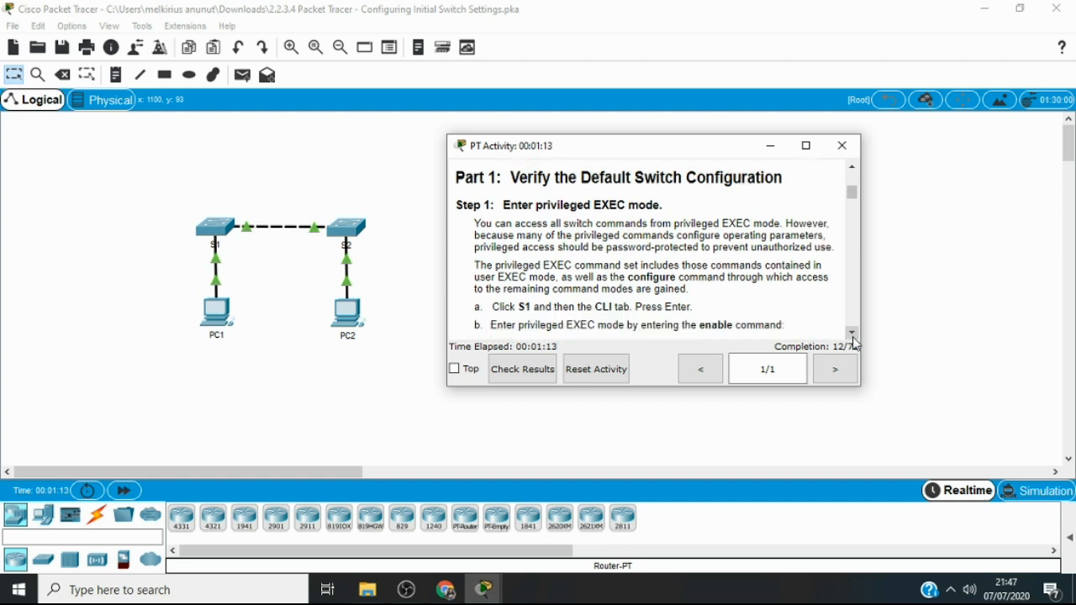
{"action": "left_click", "coordinate": [852, 333]}
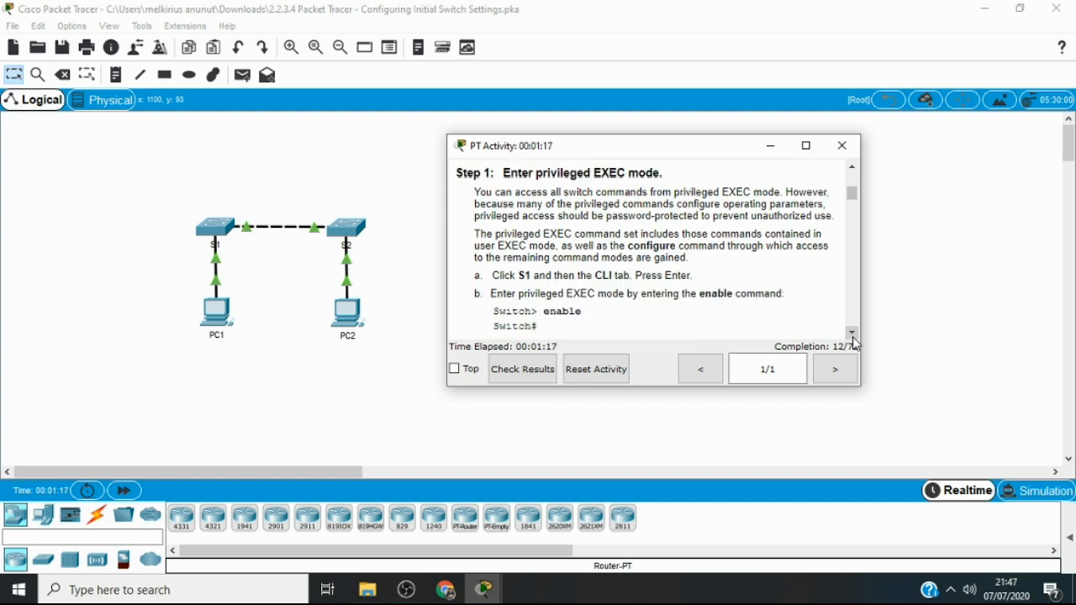
{"action": "left_click", "coordinate": [853, 336]}
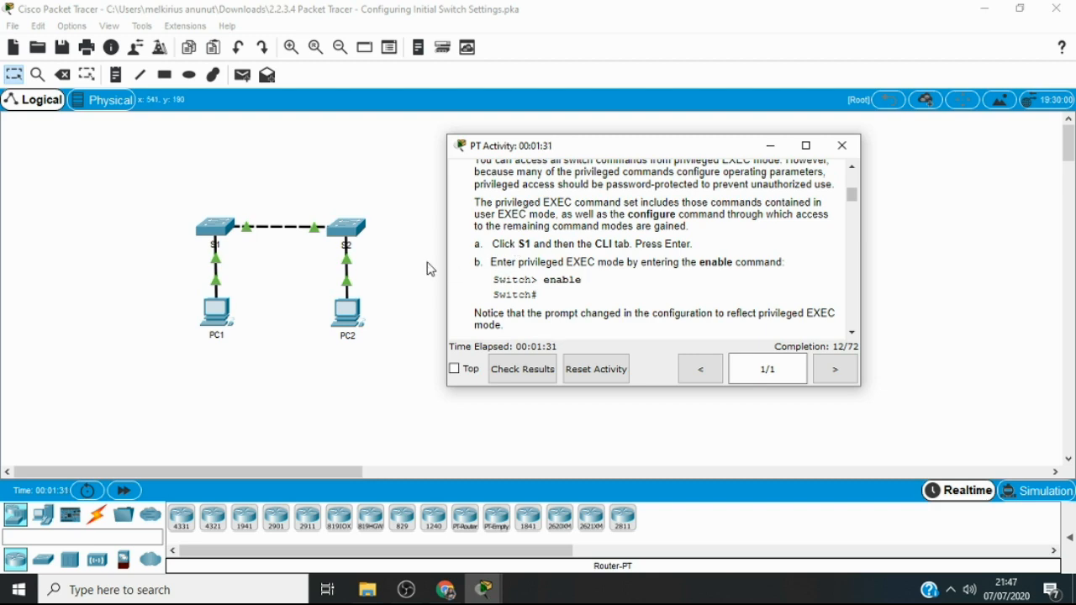
Open switch S1's command line interface and start the console session at the user EXEC prompt
{"action": "left_click", "coordinate": [217, 227]}
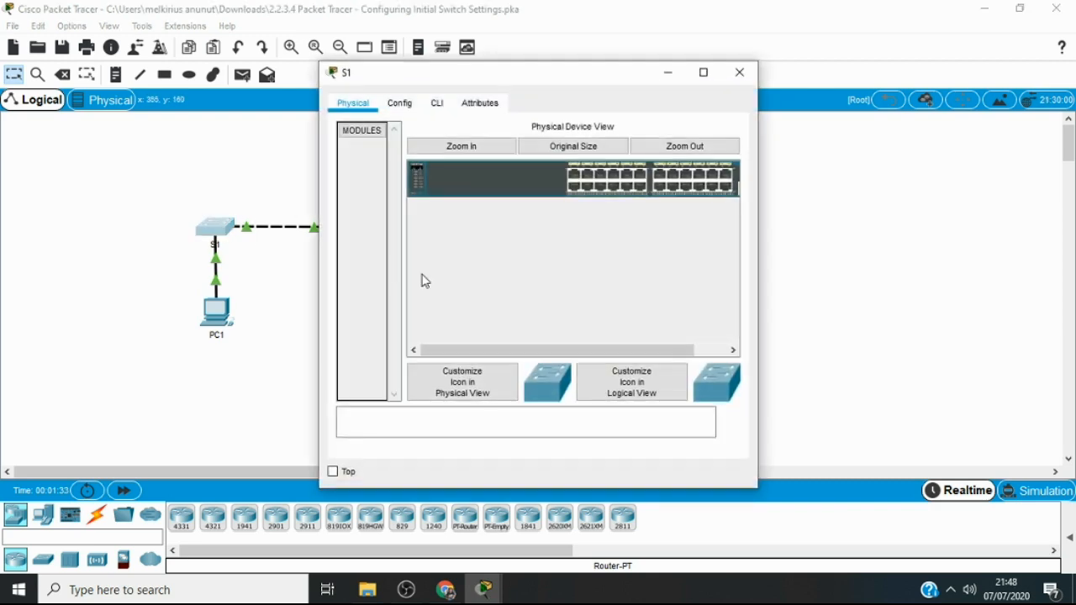
{"action": "left_click", "coordinate": [436, 104]}
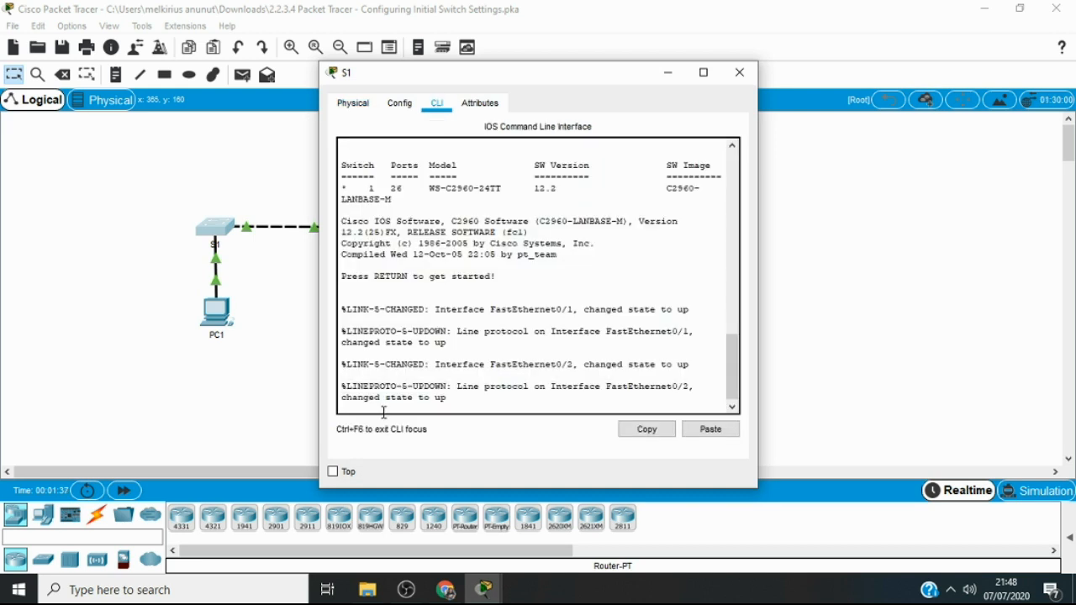
{"action": "key", "text": "Return"}
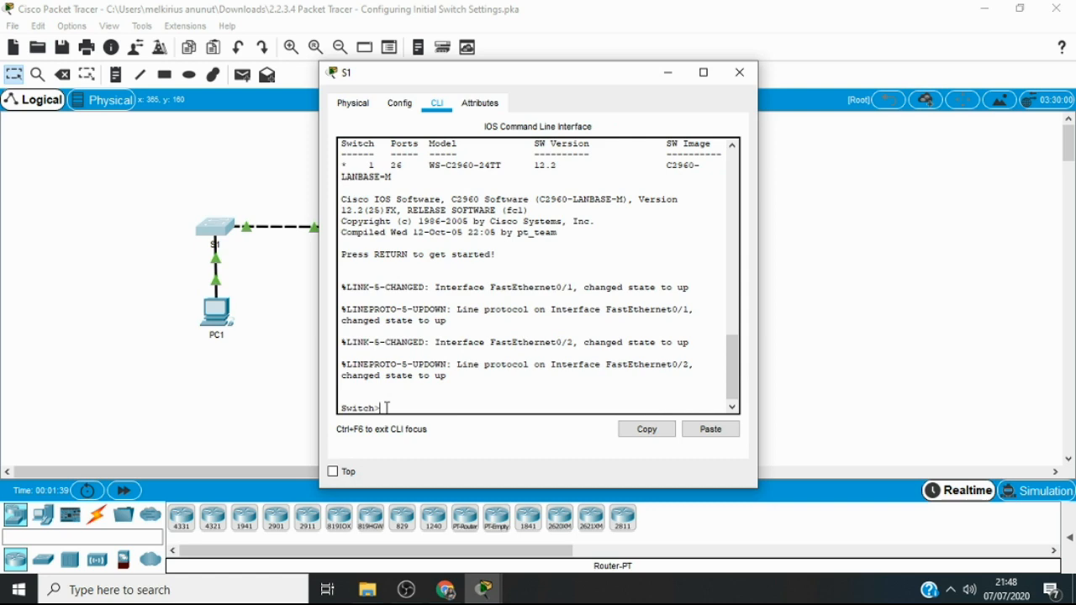
Bring the activity instructions to the front and arrange them side by side with the S1 window
{"action": "mouse_move", "coordinate": [484, 589]}
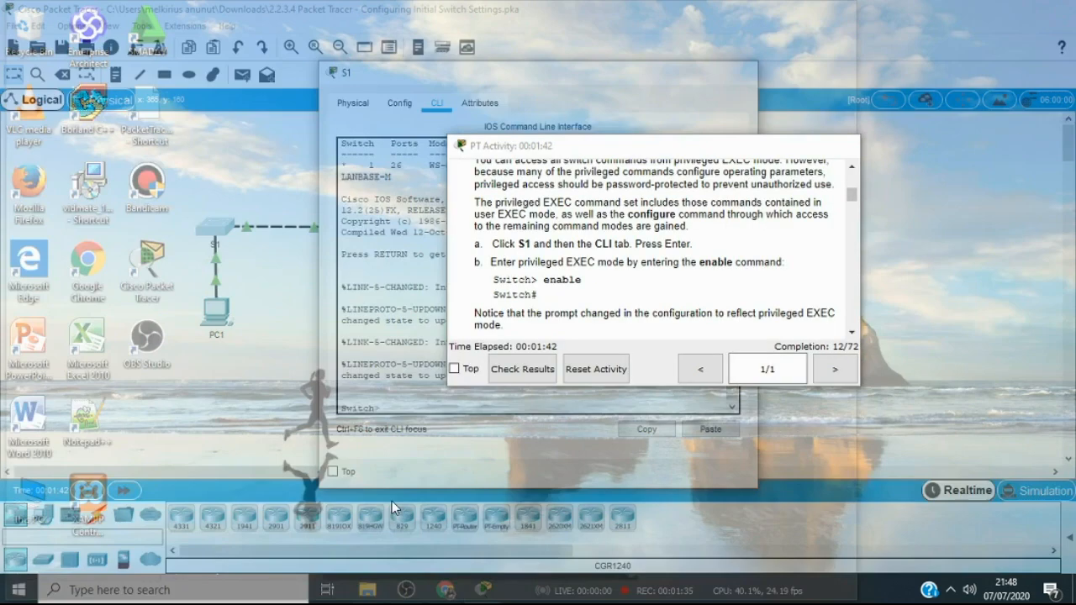
{"action": "left_click", "coordinate": [392, 501]}
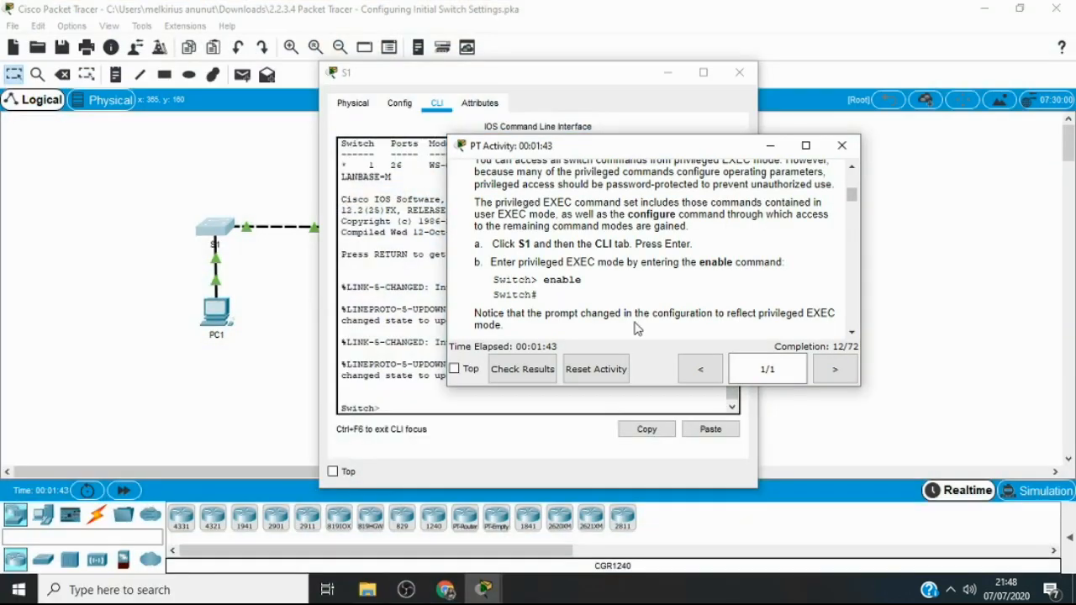
{"action": "left_click_drag", "start_coordinate": [627, 154], "coordinate": [799, 137]}
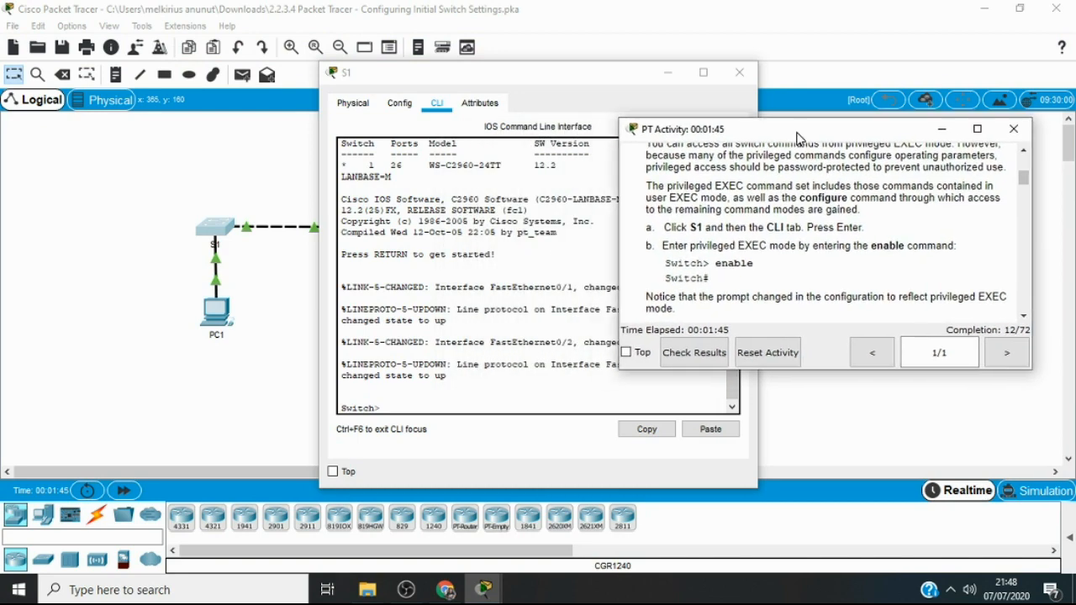
{"action": "left_click_drag", "start_coordinate": [597, 80], "coordinate": [451, 84]}
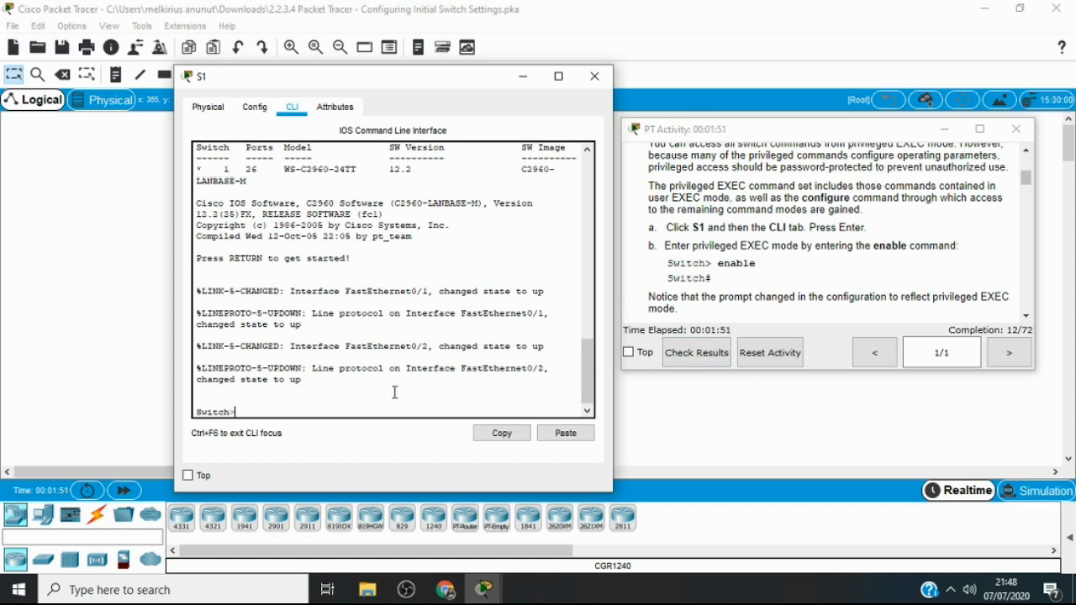
Enter privileged EXEC mode on S1 with the enable command
{"action": "left_click", "coordinate": [294, 404]}
{"action": "type", "text": "ena"}
{"action": "key", "text": "Tab"}
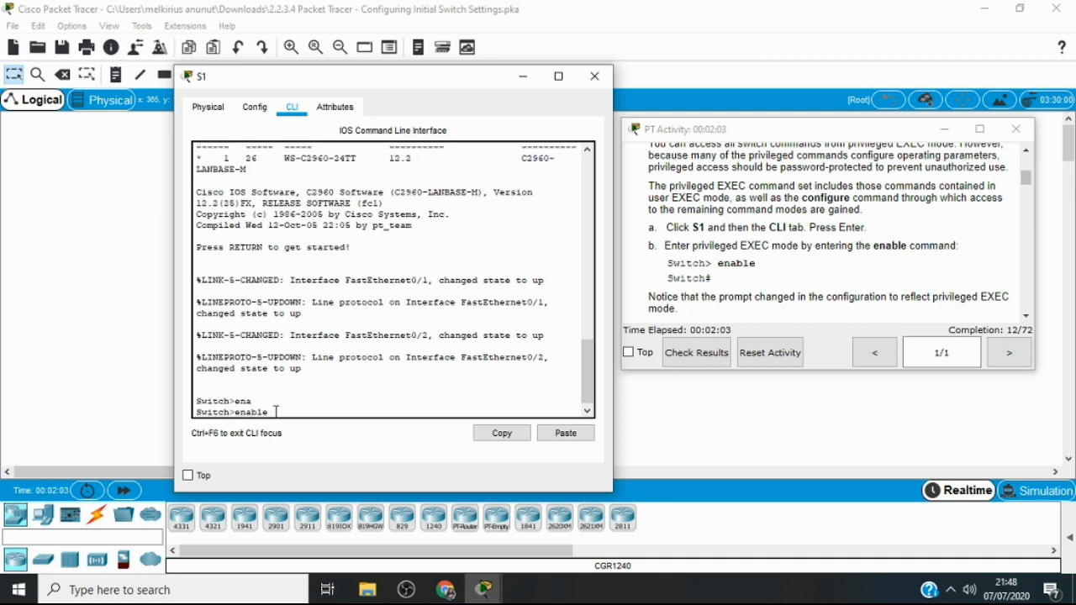
{"action": "key", "text": "Return"}
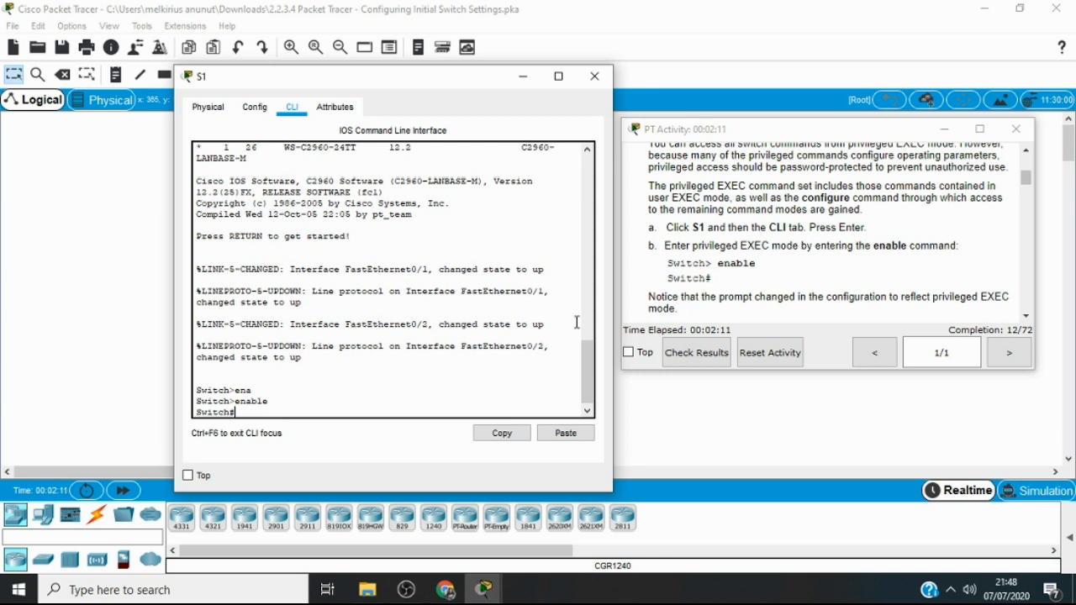
Read the Step 2 instructions and display S1's current configuration with the show running-config command
{"action": "left_click", "coordinate": [1027, 317]}
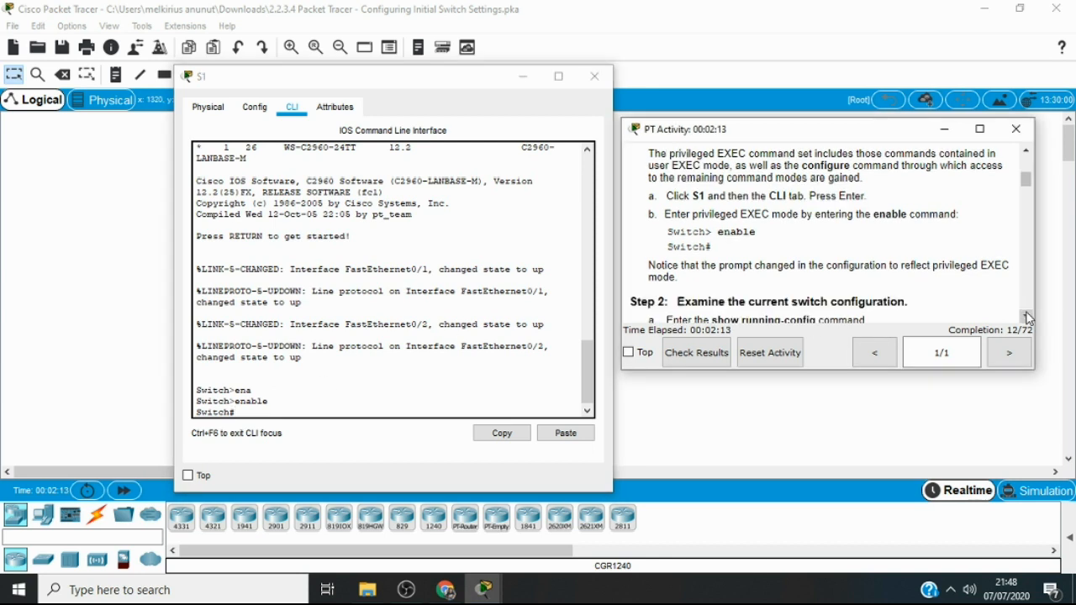
{"action": "left_click", "coordinate": [1026, 317]}
{"action": "left_click", "coordinate": [1027, 317]}
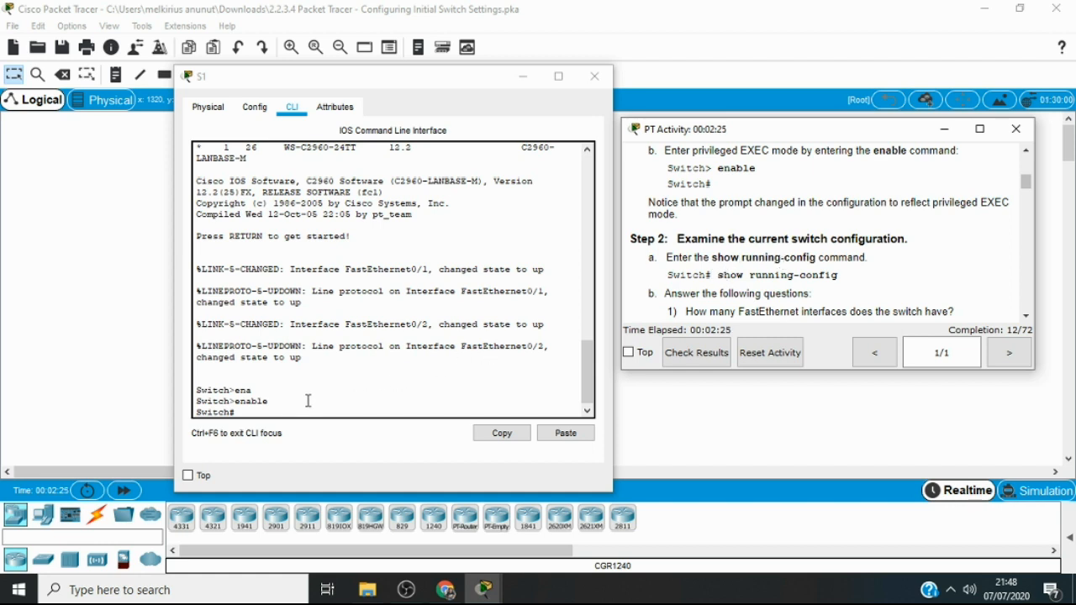
{"action": "left_click", "coordinate": [275, 416]}
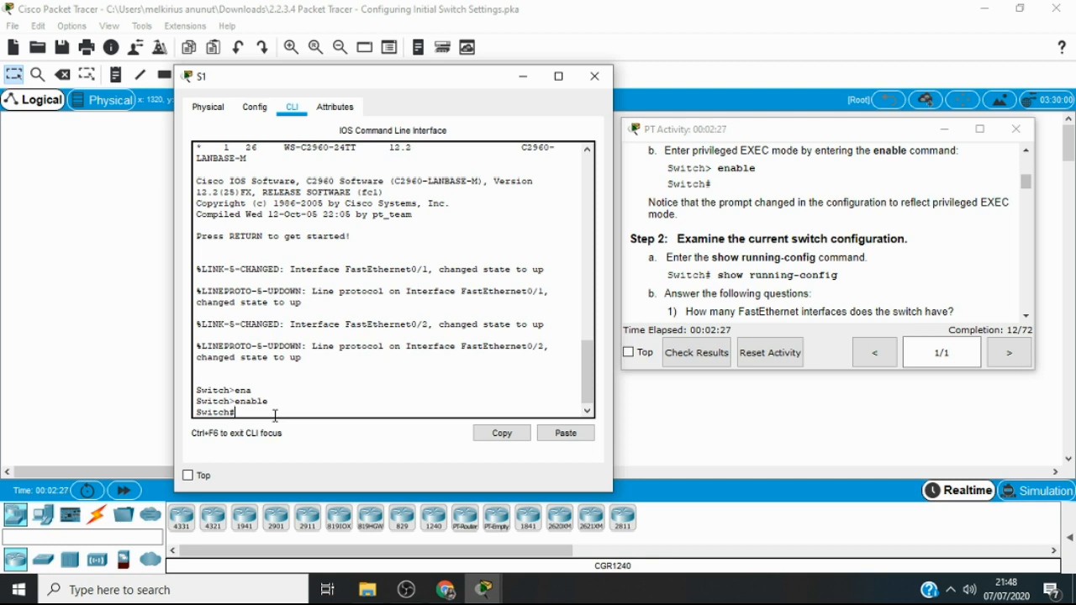
{"action": "type", "text": "show ru"}
{"action": "key", "text": "Tab"}
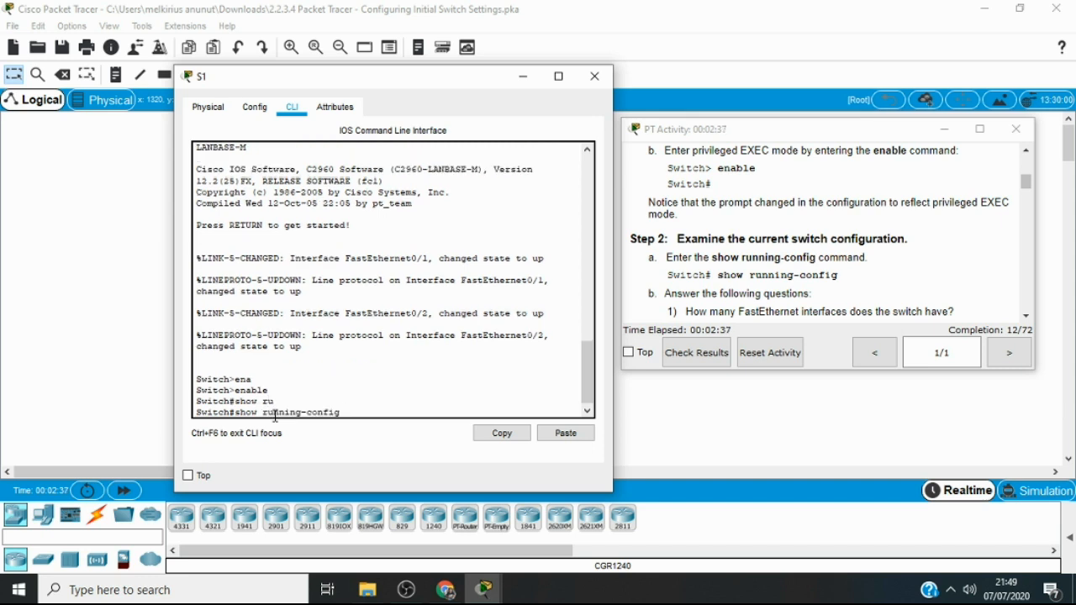
{"action": "key", "text": "Return"}
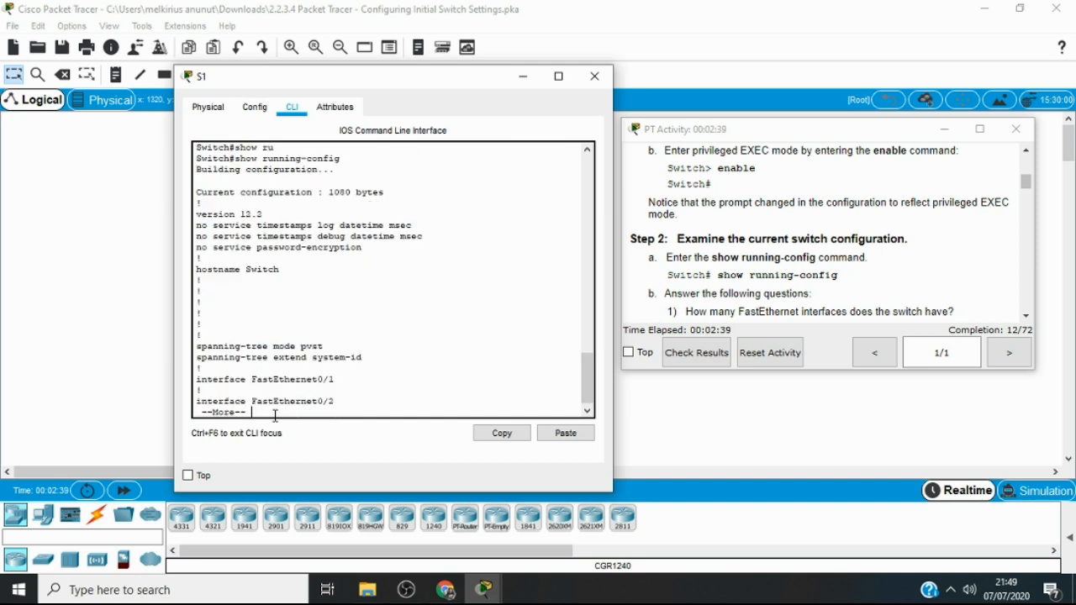
Page through the rest of S1's running configuration, from the FastEthernet interfaces to the vty lines, until the prompt returns
{"action": "key", "text": "Return"}
{"action": "key", "text": "Return"}
{"action": "key", "text": "Return"}
{"action": "key", "text": "Return"}
{"action": "key", "text": "Return"}
{"action": "key", "text": "Return"}
{"action": "key", "text": "Return"}
{"action": "key", "text": "Return"}
{"action": "key", "text": "Return"}
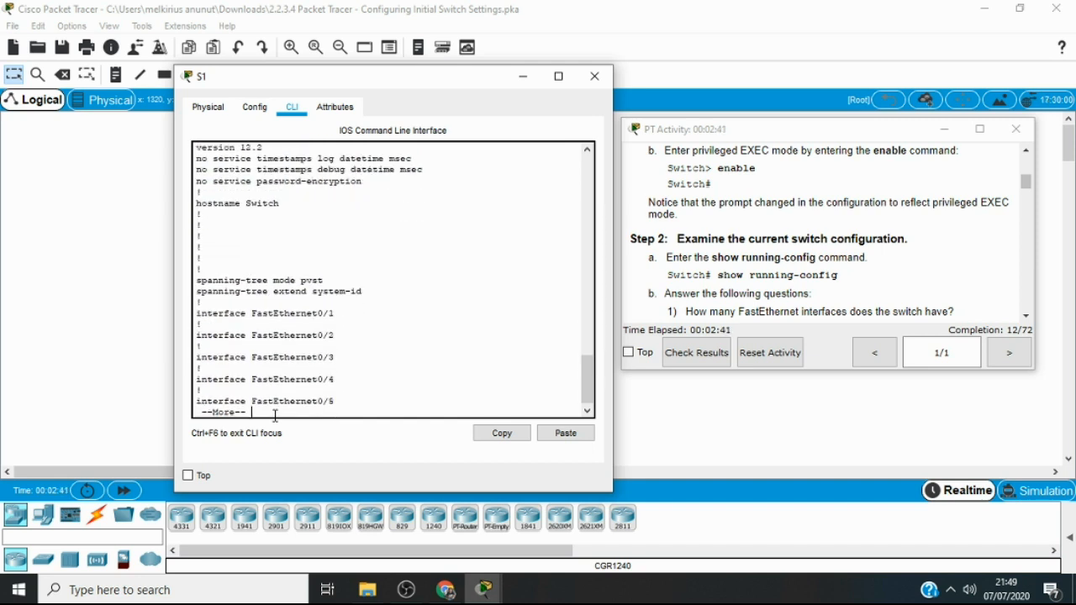
{"action": "key", "text": "Return"}
{"action": "key", "text": "Return"}
{"action": "key", "text": "Return"}
{"action": "key", "text": "Return"}
{"action": "key", "text": "Return"}
{"action": "key", "text": "Return"}
{"action": "key", "text": "Return"}
{"action": "key", "text": "Return"}
{"action": "key", "text": "Return"}
{"action": "key", "text": "Return"}
{"action": "key", "text": "Return"}
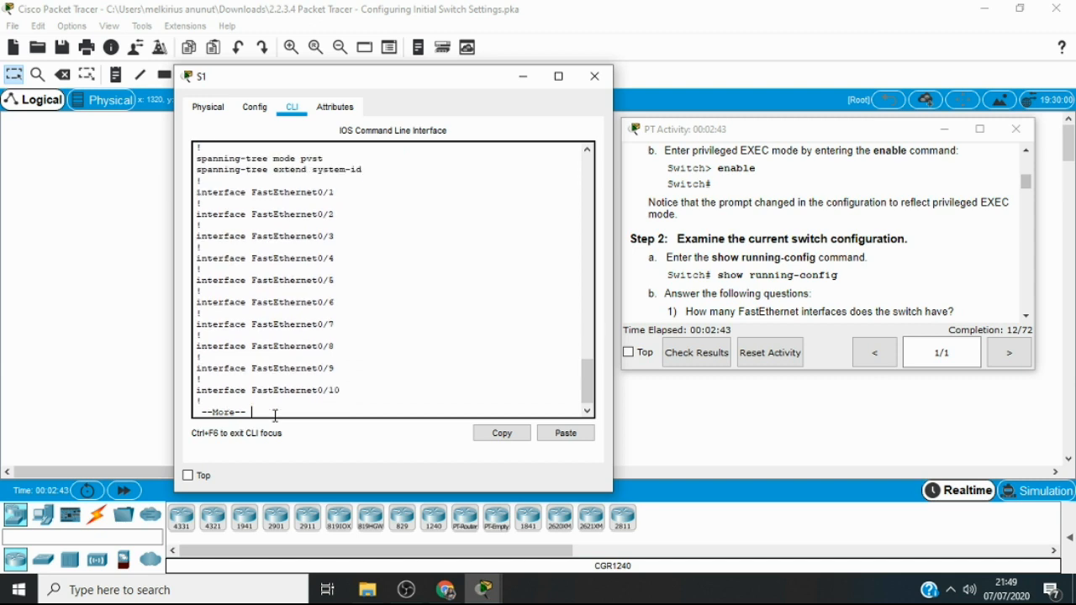
{"action": "key", "text": "Return"}
{"action": "key", "text": "Return"}
{"action": "key", "text": "Return"}
{"action": "key", "text": "Return"}
{"action": "key", "text": "Return"}
{"action": "key", "text": "Return"}
{"action": "key", "text": "Return"}
{"action": "key", "text": "Return"}
{"action": "key", "text": "Return"}
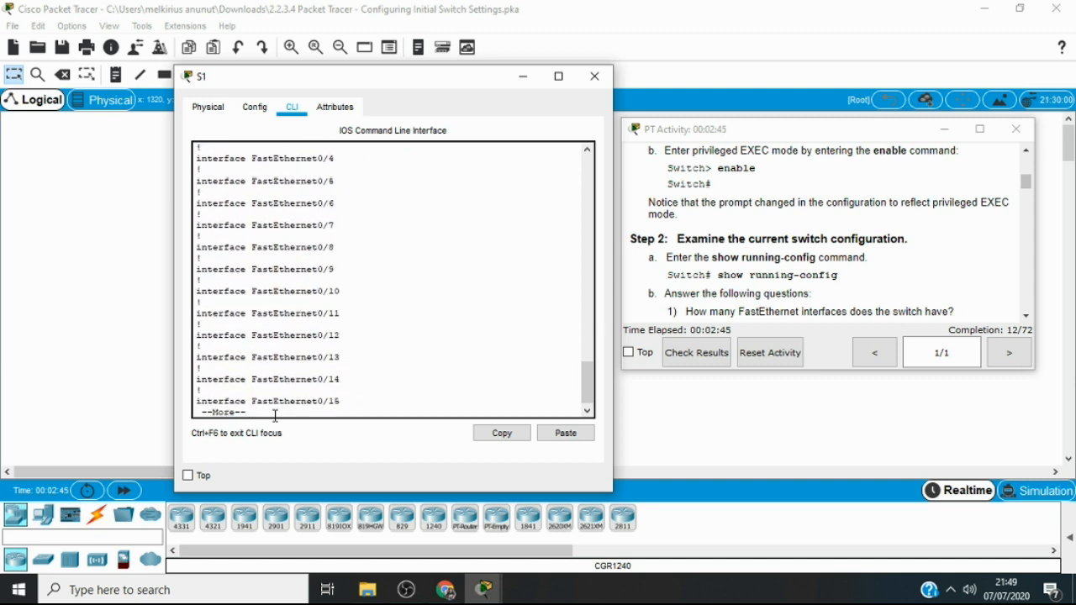
{"action": "key", "text": "Return"}
{"action": "key", "text": "Return"}
{"action": "key", "text": "Return"}
{"action": "key", "text": "Return"}
{"action": "key", "text": "Return"}
{"action": "key", "text": "Return"}
{"action": "key", "text": "Return"}
{"action": "key", "text": "Return"}
{"action": "key", "text": "Return"}
{"action": "key", "text": "Return"}
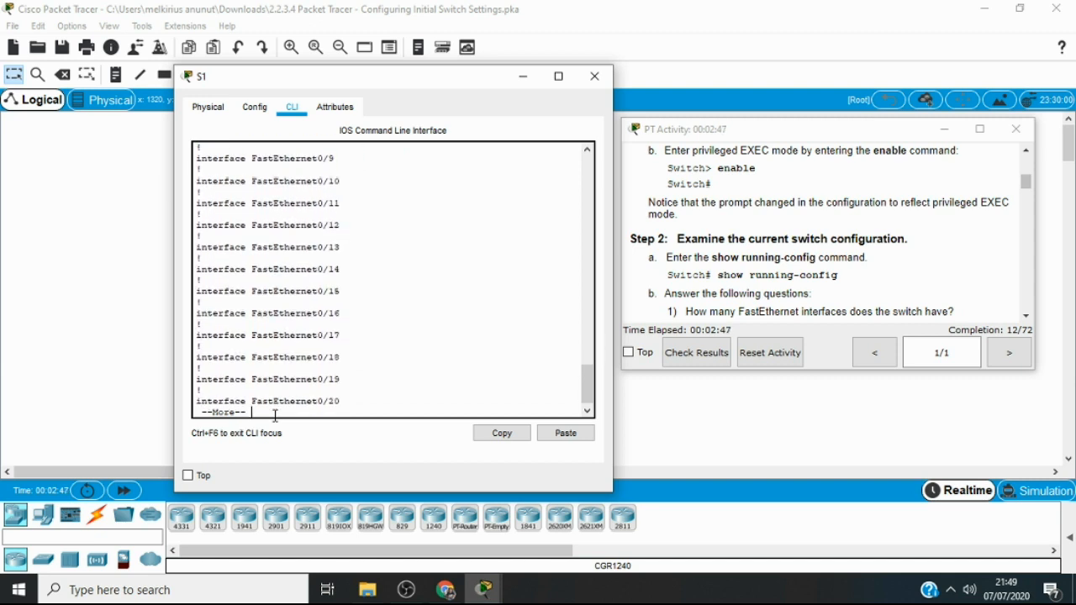
{"action": "key", "text": "Return"}
{"action": "key", "text": "Return"}
{"action": "key", "text": "Return"}
{"action": "key", "text": "Return"}
{"action": "key", "text": "Return"}
{"action": "key", "text": "Return"}
{"action": "key", "text": "Return"}
{"action": "key", "text": "Return"}
{"action": "key", "text": "Return"}
{"action": "key", "text": "Return"}
{"action": "key", "text": "Return"}
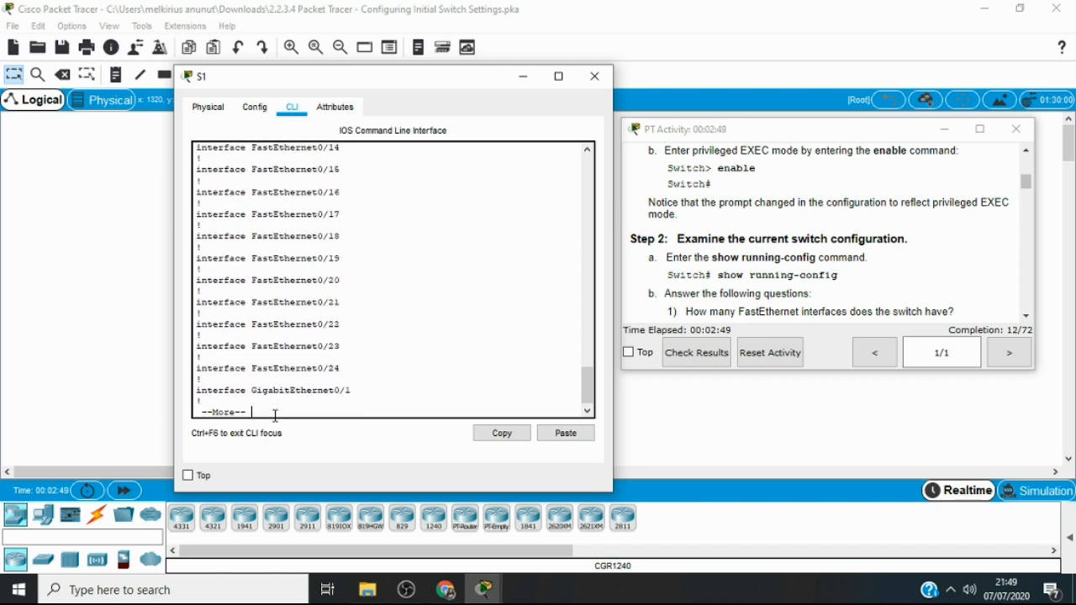
{"action": "key", "text": "Return"}
{"action": "key", "text": "Return"}
{"action": "key", "text": "Return"}
{"action": "key", "text": "Return"}
{"action": "key", "text": "Return"}
{"action": "key", "text": "Return"}
{"action": "key", "text": "Return"}
{"action": "key", "text": "Return"}
{"action": "key", "text": "Return"}
{"action": "key", "text": "Return"}
{"action": "key", "text": "Return"}
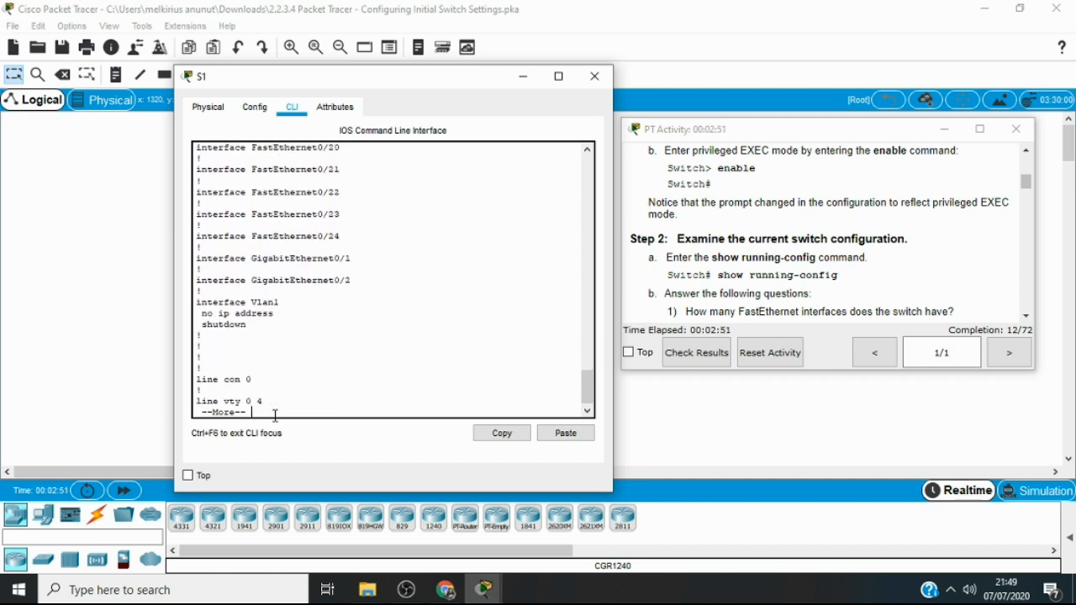
{"action": "key", "text": "Return"}
{"action": "key", "text": "Return"}
{"action": "key", "text": "Return"}
{"action": "key", "text": "Return"}
{"action": "key", "text": "Return"}
{"action": "key", "text": "Return"}
{"action": "key", "text": "Return"}
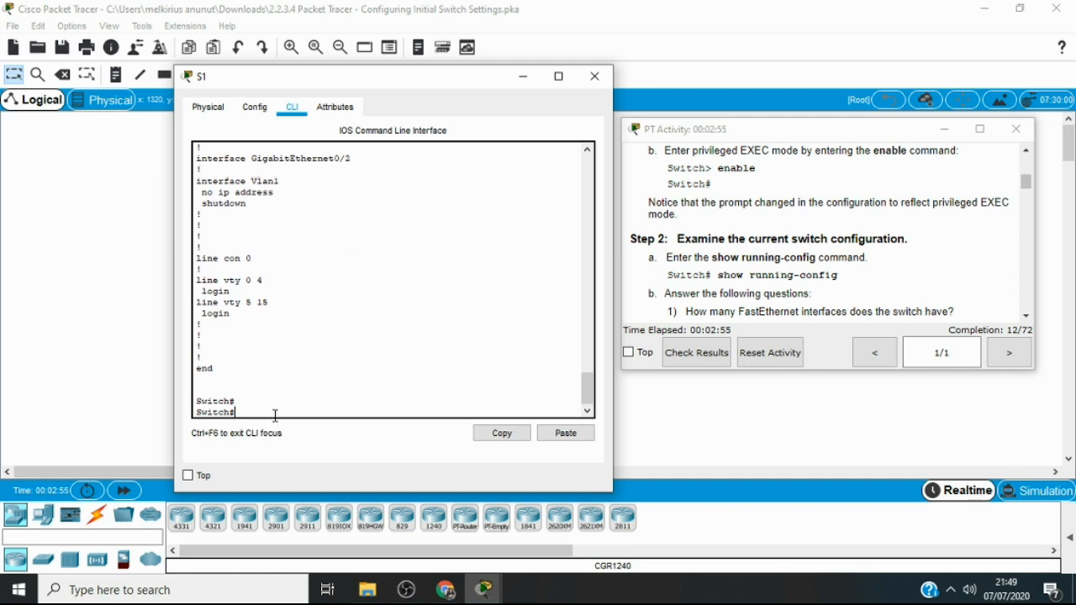
Enlarge the activity window to read the Step 2 questions and examine the FastEthernet interfaces in S1's running configuration
{"action": "left_click", "coordinate": [1027, 316]}
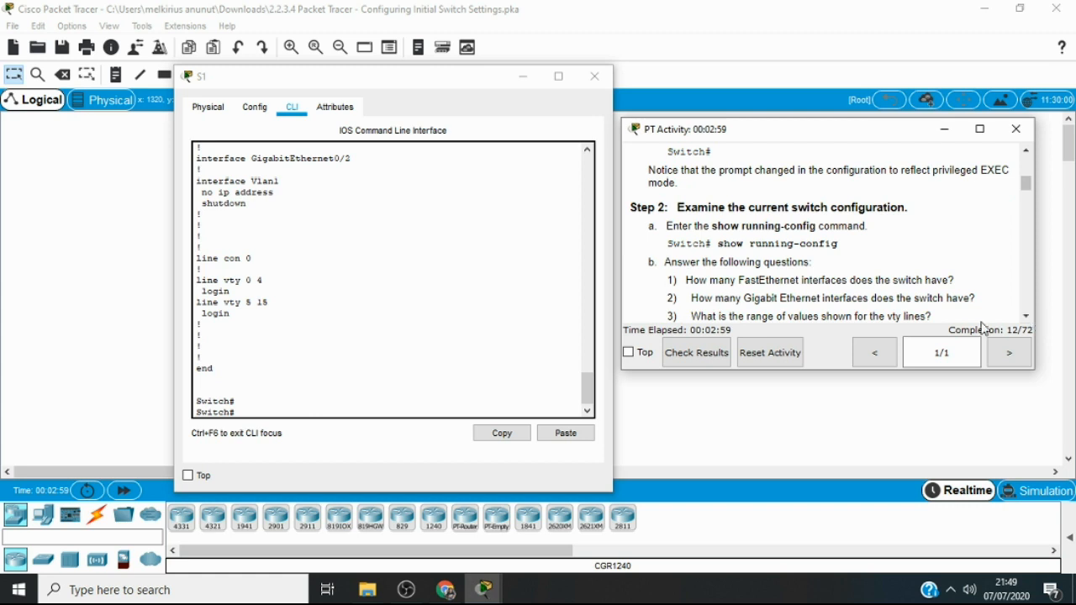
{"action": "left_click_drag", "start_coordinate": [841, 372], "coordinate": [839, 432]}
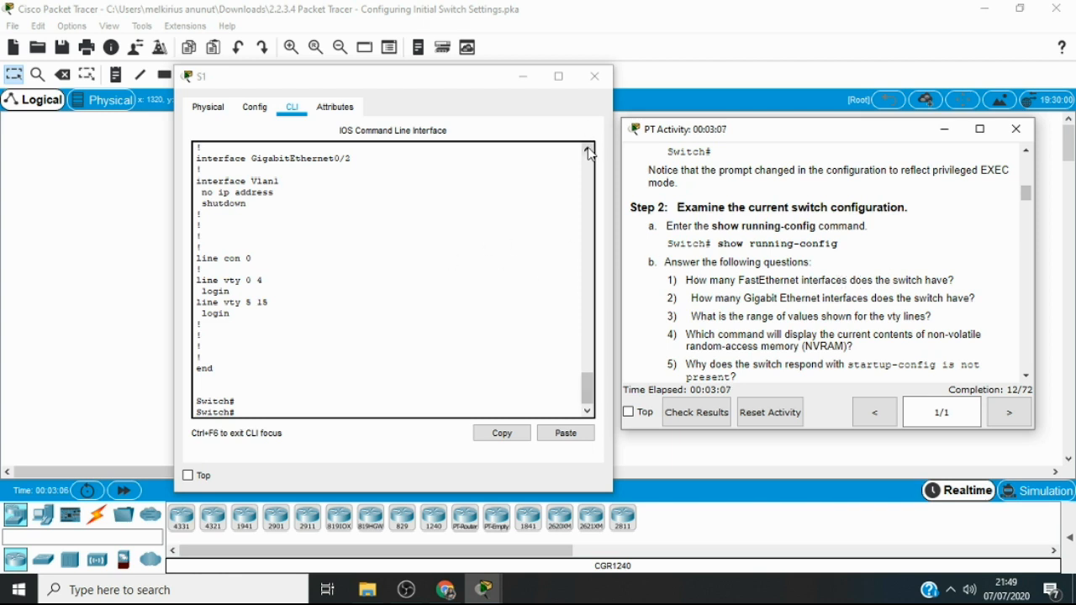
{"action": "left_click", "coordinate": [588, 150]}
{"action": "left_click", "coordinate": [588, 149]}
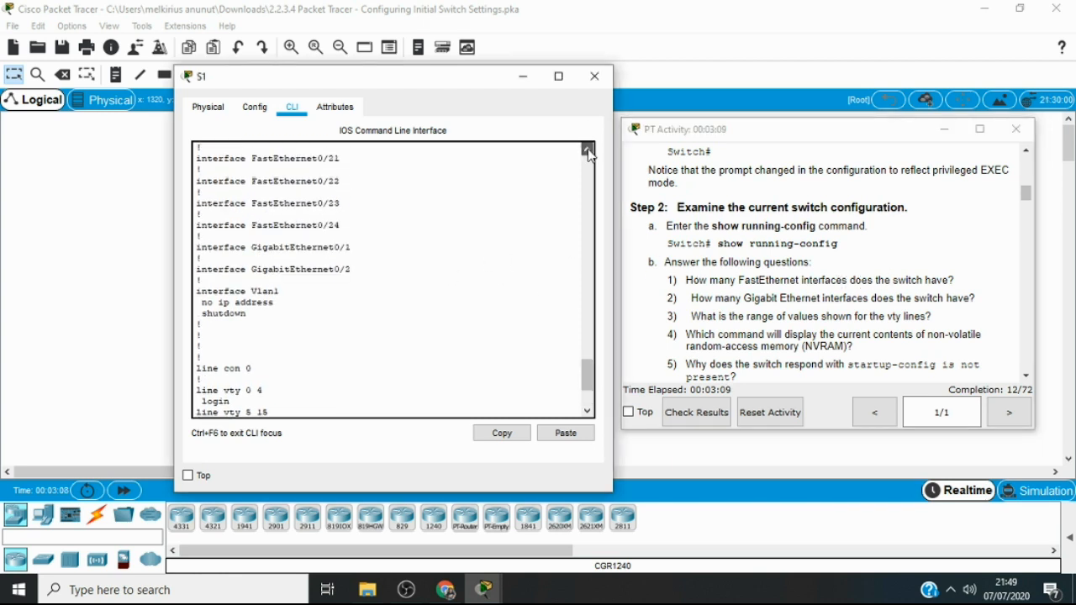
{"action": "left_click", "coordinate": [588, 150]}
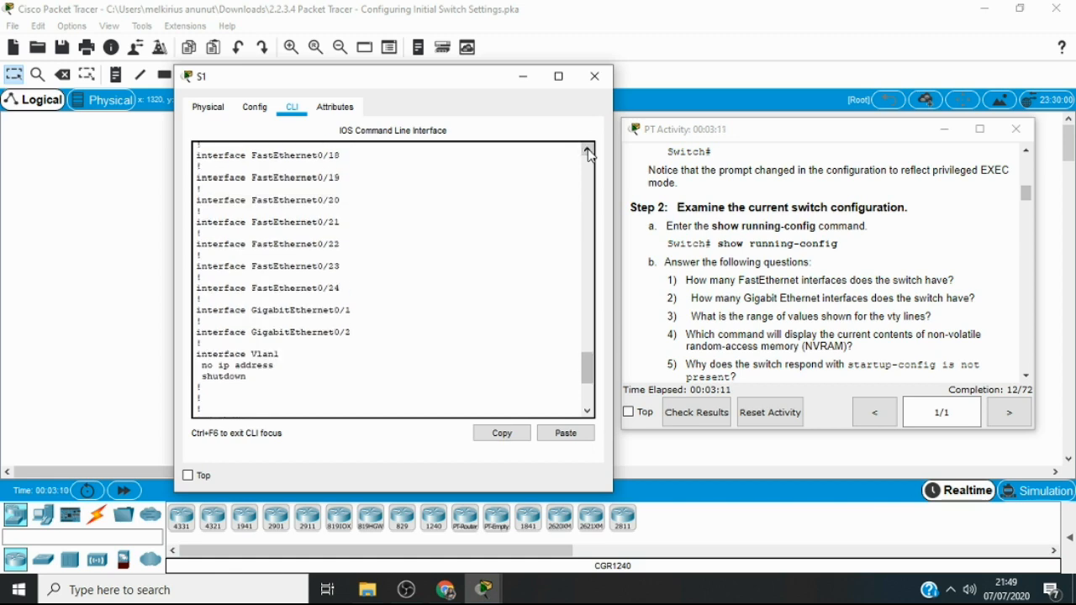
{"action": "left_click", "coordinate": [588, 150]}
{"action": "left_click", "coordinate": [588, 150]}
{"action": "left_click", "coordinate": [588, 150]}
{"action": "left_click", "coordinate": [588, 149]}
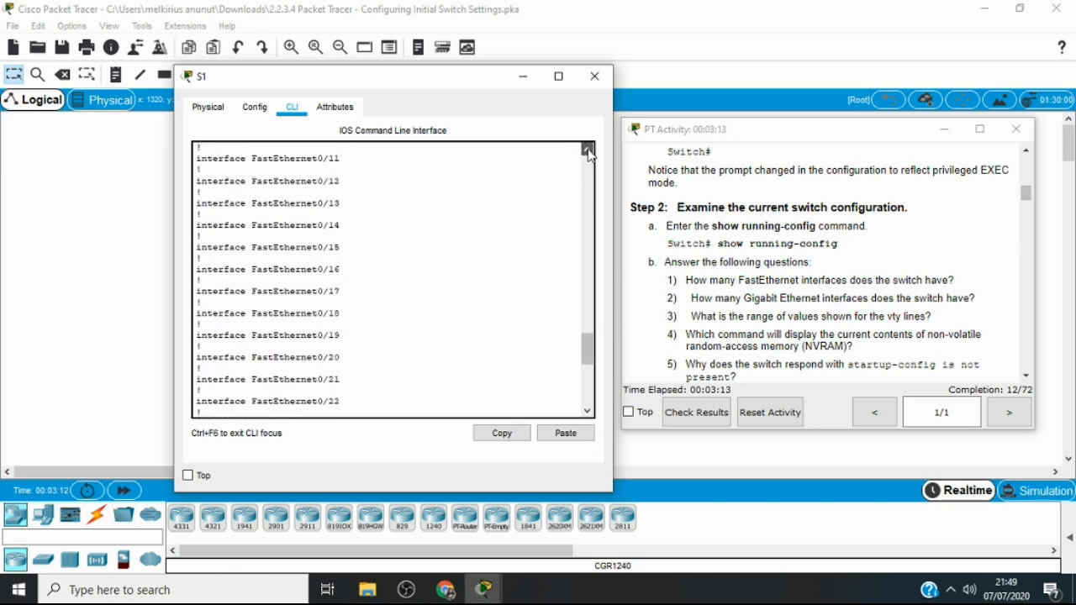
{"action": "left_click", "coordinate": [587, 150]}
{"action": "left_click", "coordinate": [587, 149]}
{"action": "left_click", "coordinate": [588, 150]}
{"action": "left_click", "coordinate": [588, 150]}
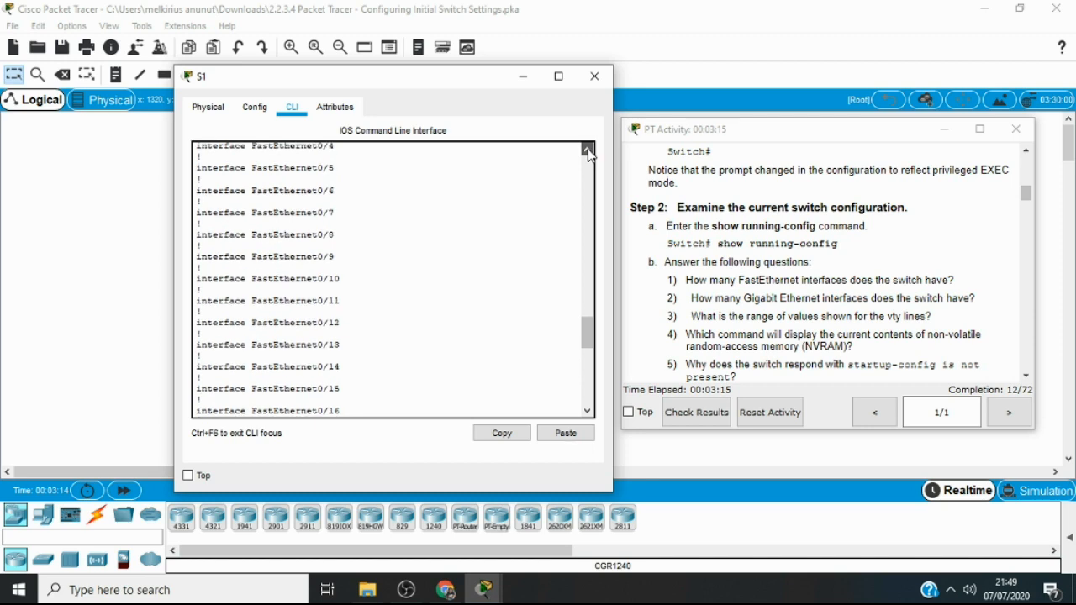
{"action": "left_click", "coordinate": [588, 149]}
{"action": "left_click", "coordinate": [587, 150]}
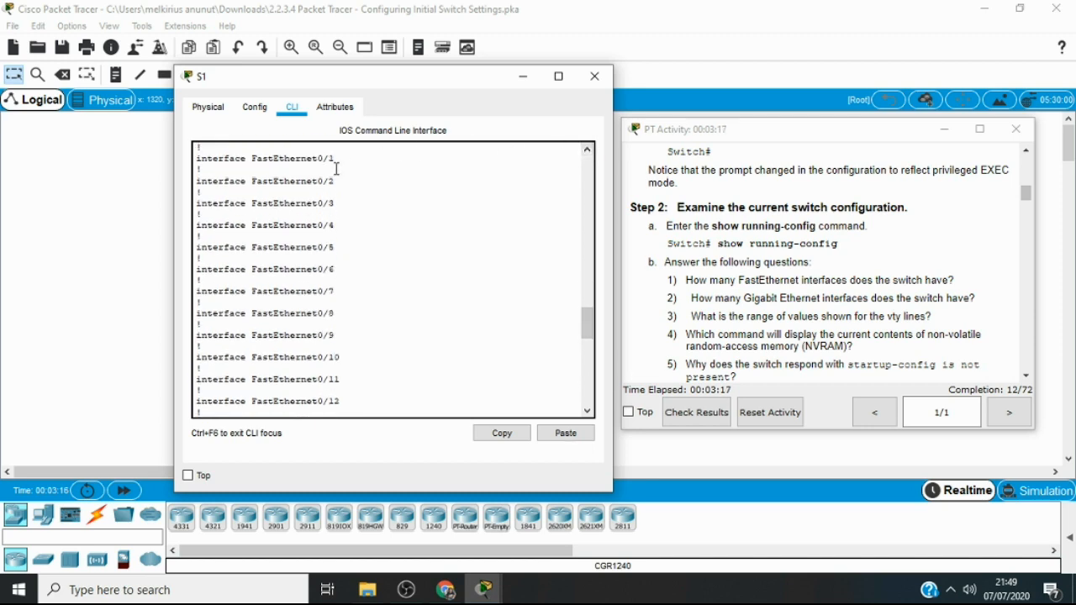
{"action": "left_click", "coordinate": [587, 150]}
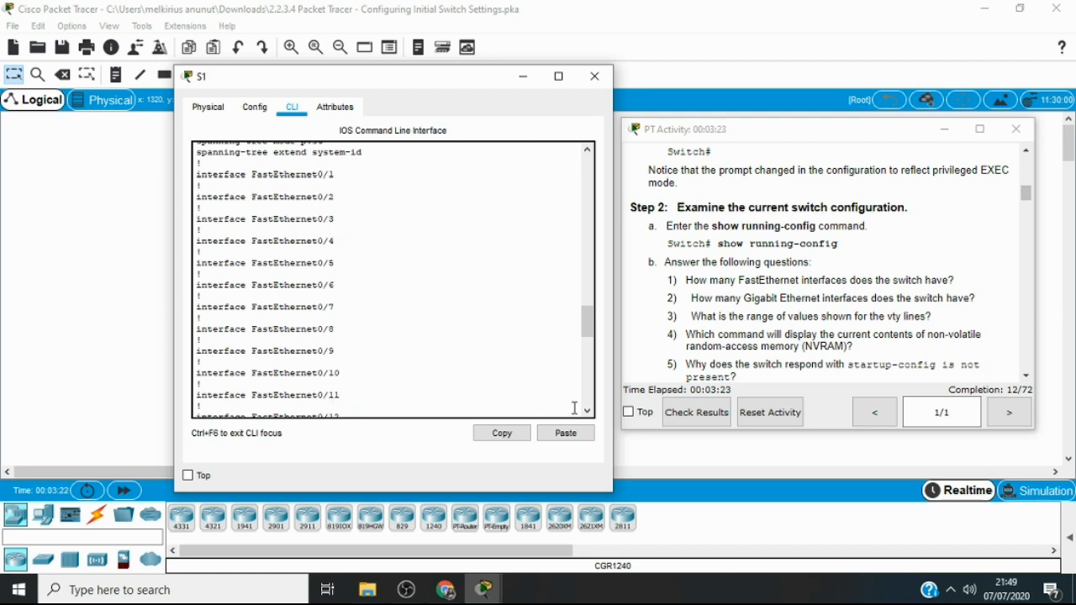
Examine the GigabitEthernet interfaces in S1's running configuration to answer the second Step 2 question
{"action": "left_click_drag", "start_coordinate": [587, 412], "coordinate": [590, 416]}
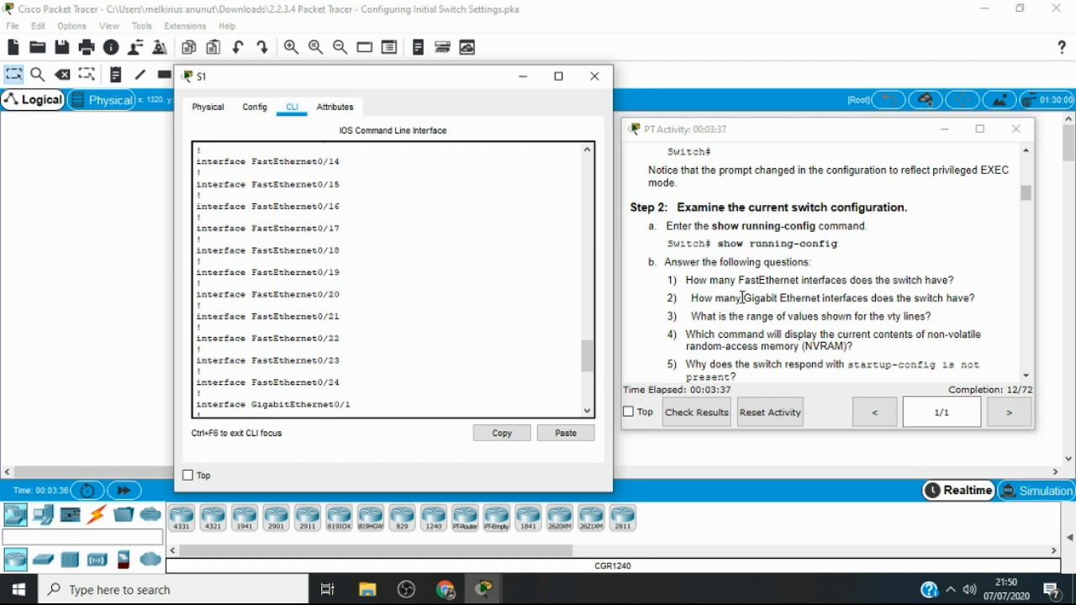
{"action": "left_click", "coordinate": [588, 411]}
{"action": "left_click", "coordinate": [588, 410]}
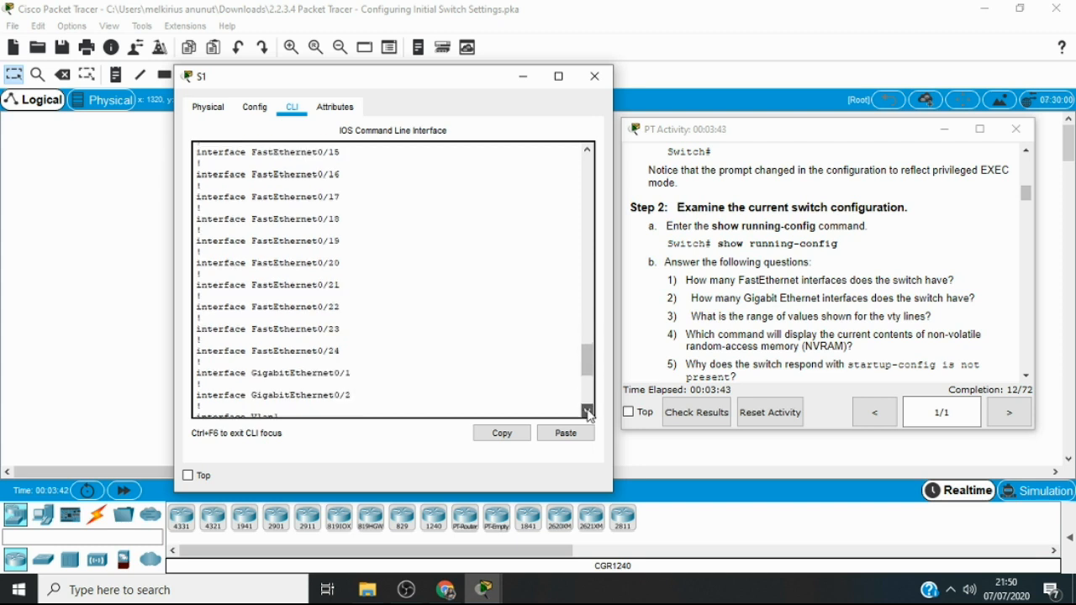
{"action": "left_click", "coordinate": [588, 410]}
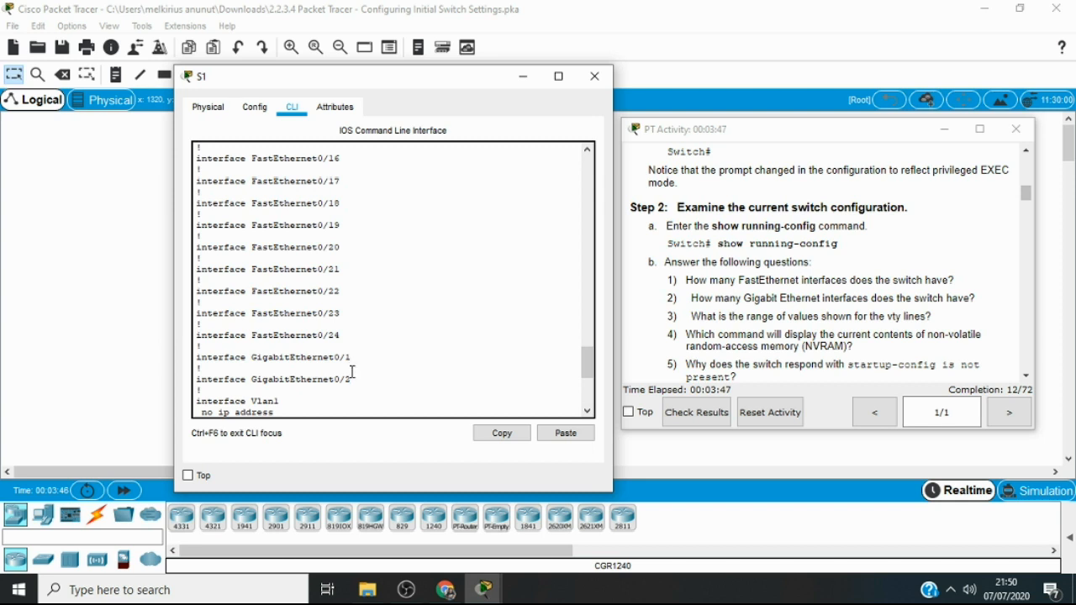
{"action": "left_click", "coordinate": [588, 411]}
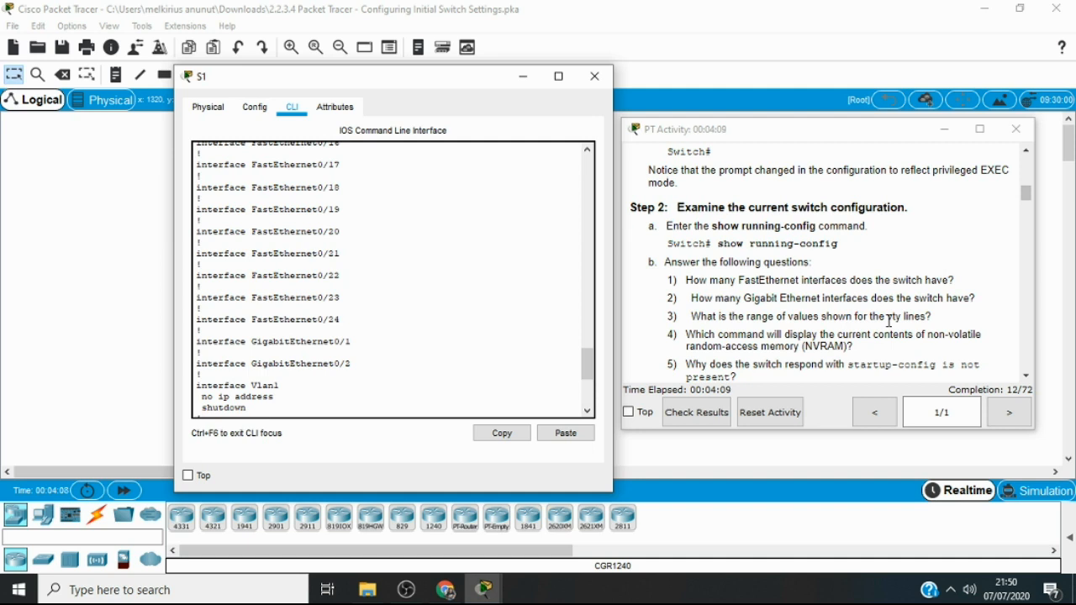
{"action": "left_click", "coordinate": [588, 411]}
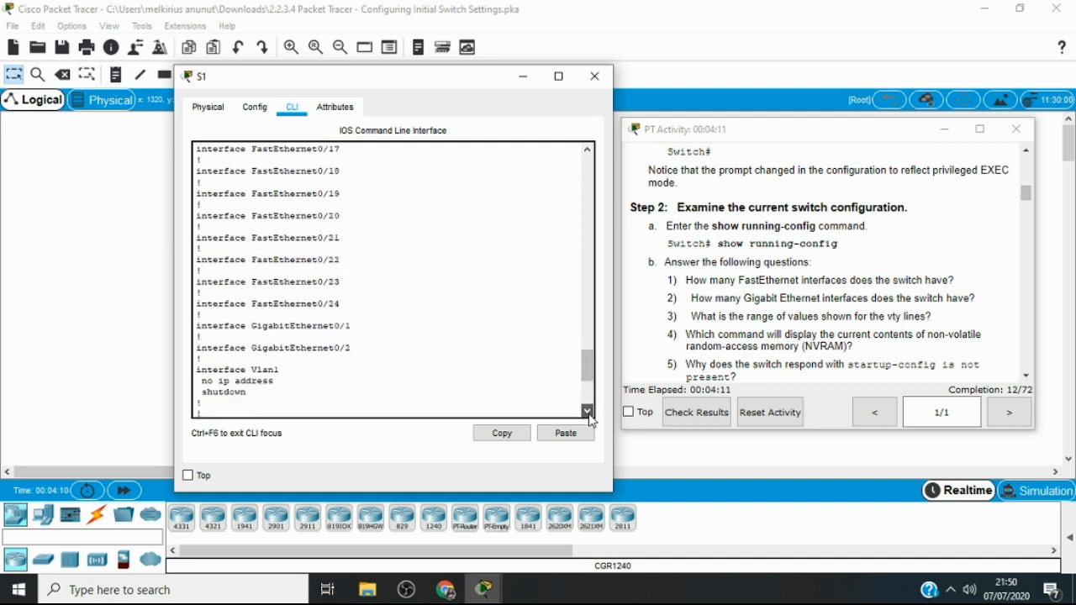
Examine the range of values for the vty lines at the end of the running configuration
{"action": "left_click", "coordinate": [588, 411]}
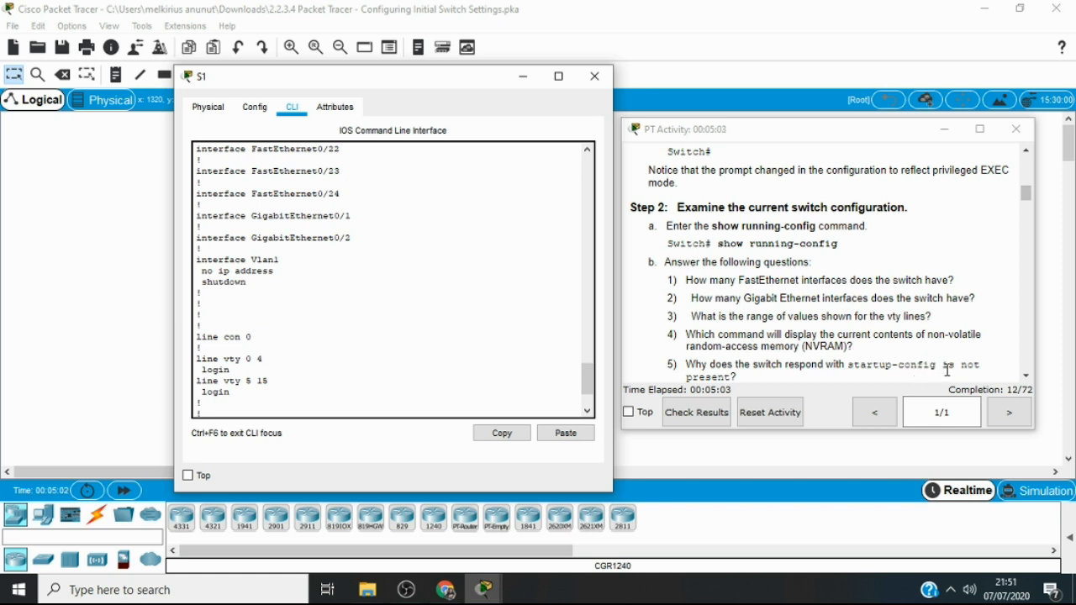
{"action": "left_click", "coordinate": [589, 411]}
{"action": "left_click", "coordinate": [588, 411]}
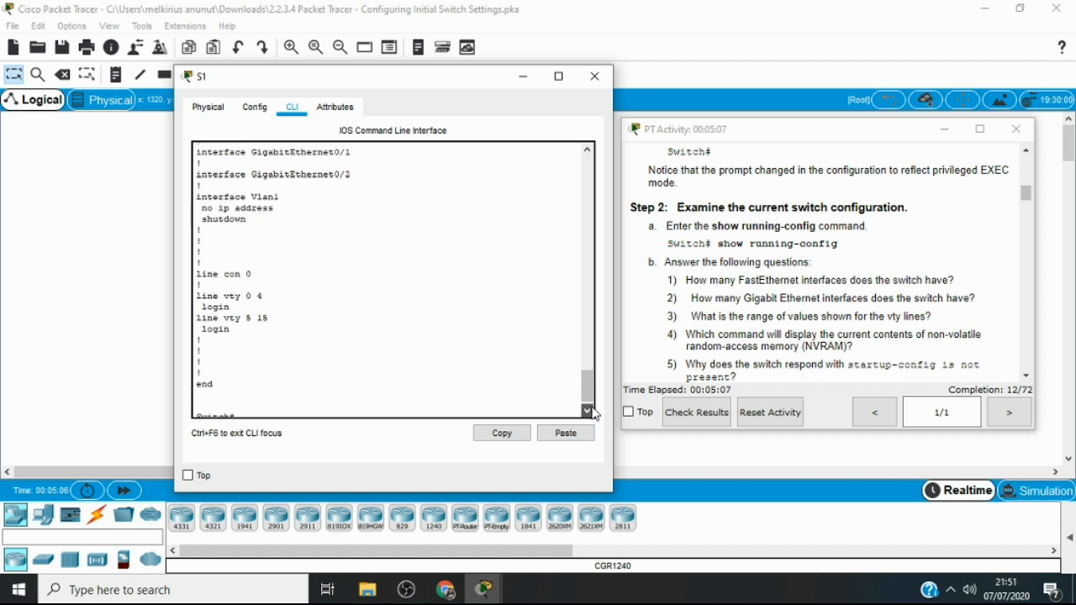
{"action": "left_click", "coordinate": [588, 411]}
Display the contents of S1's NVRAM with the show startup-config command
{"action": "key", "text": "Return"}
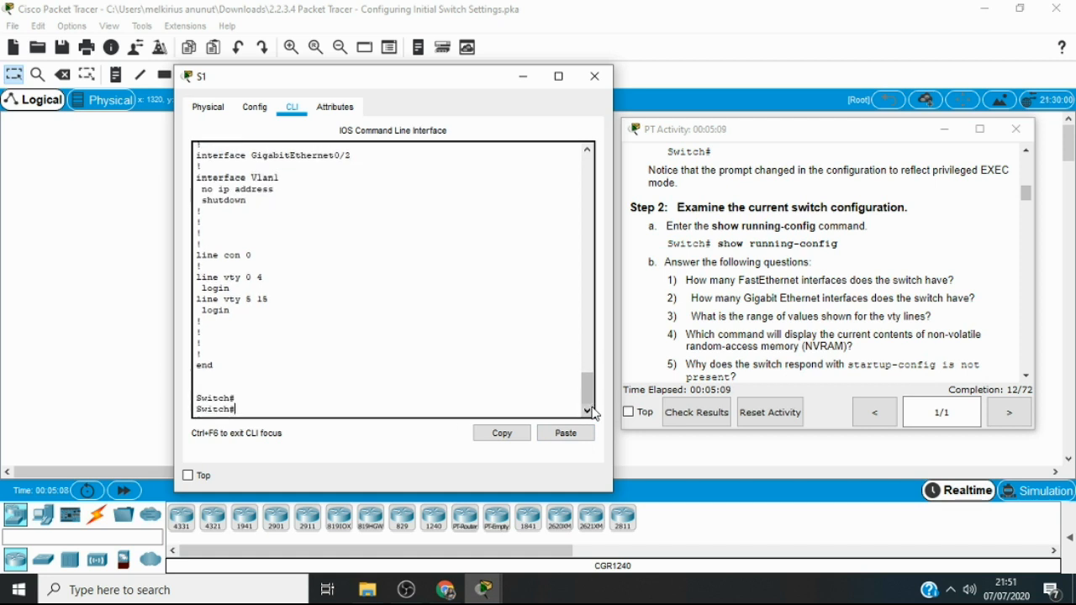
{"action": "type", "text": "sta"}
{"action": "key", "text": "Tab"}
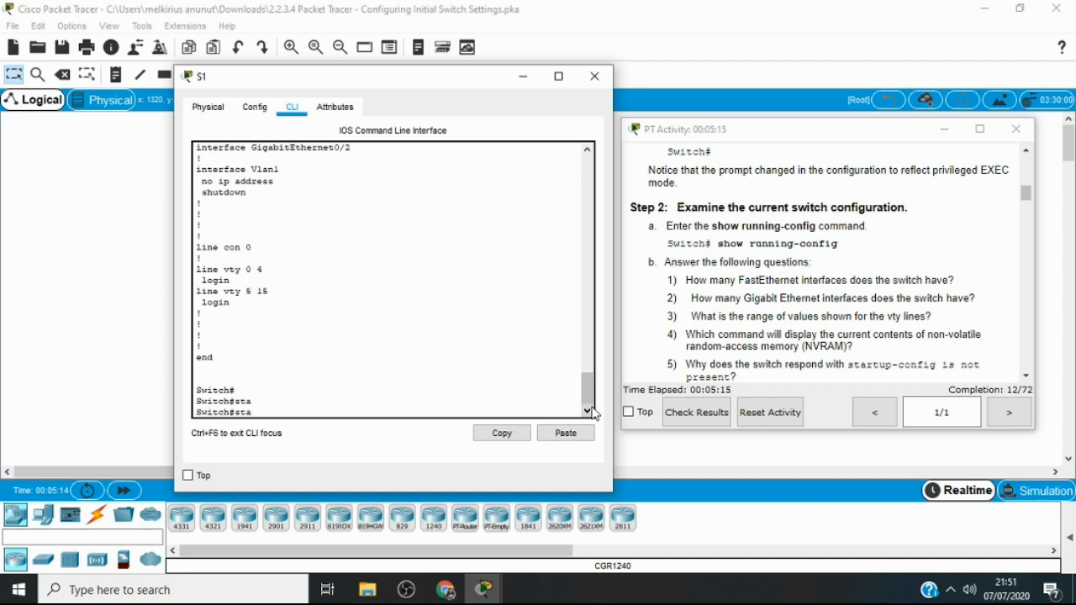
{"action": "type", "text": "rt"}
{"action": "key", "text": "Tab"}
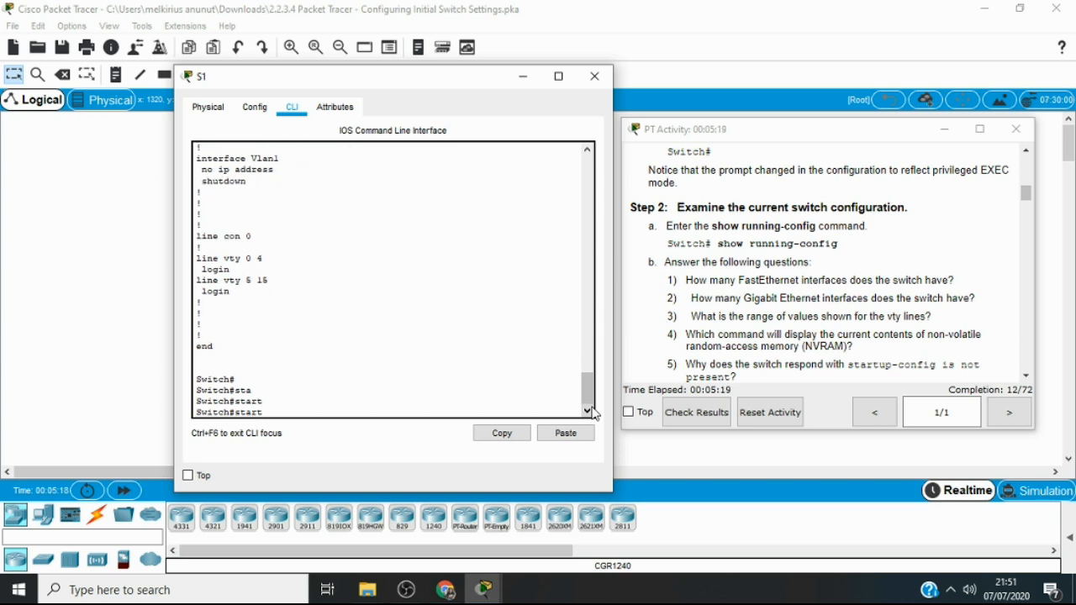
{"action": "type", "text": "up -"}
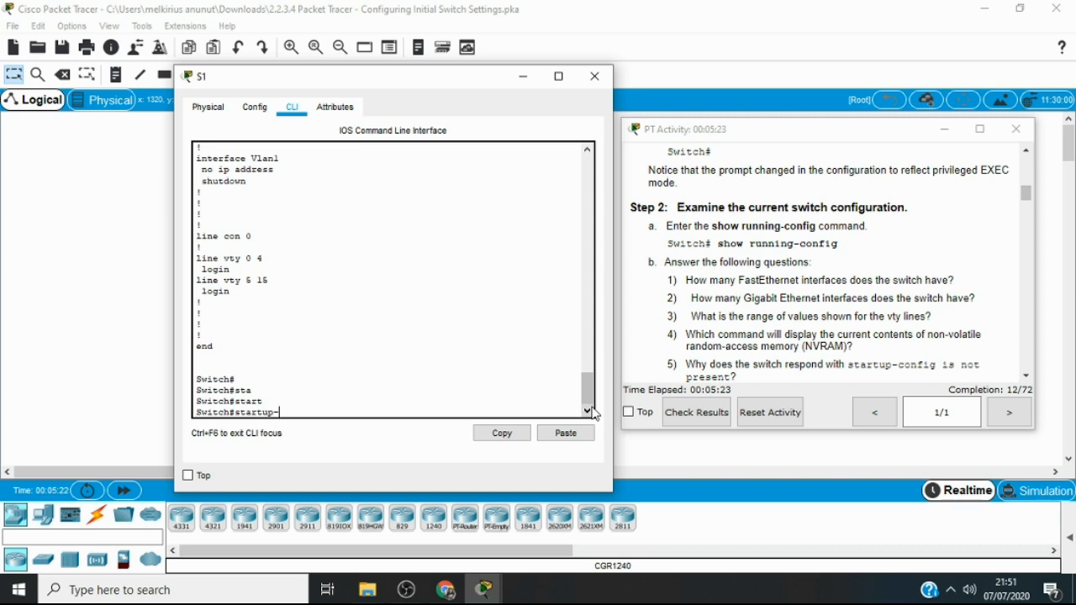
{"action": "type", "text": "config"}
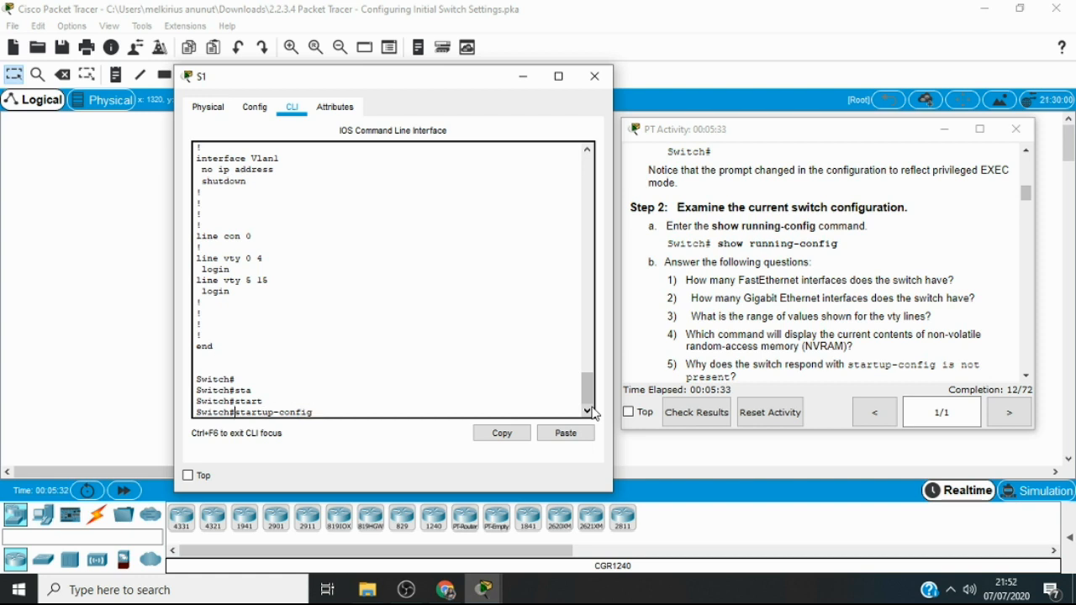
{"action": "type", "text": "show"}
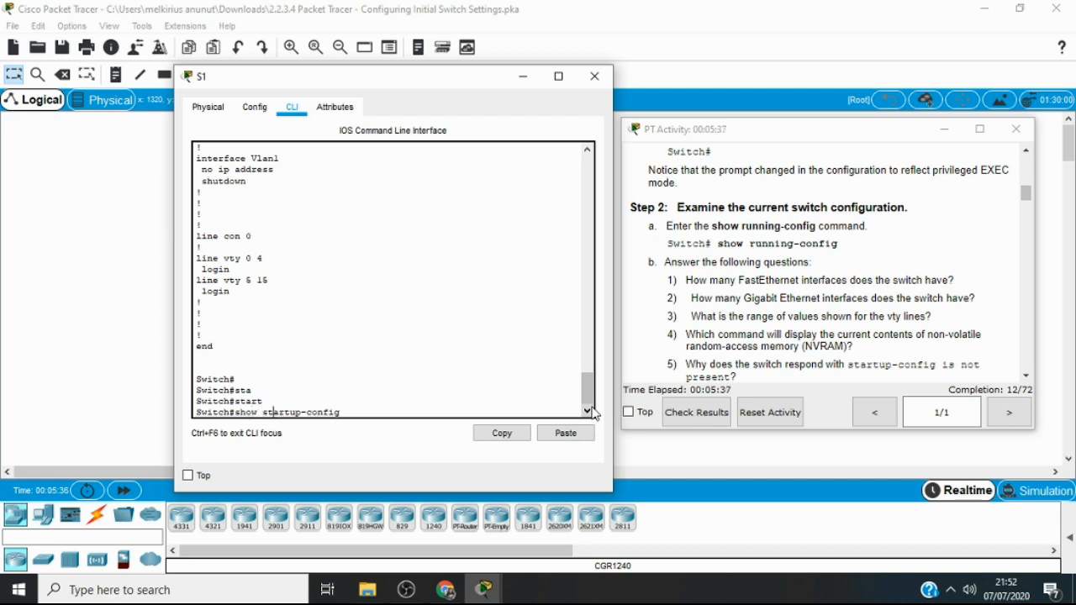
{"action": "key", "text": "Right"}
{"action": "key", "text": "Right"}
{"action": "key", "text": "Right"}
{"action": "key", "text": "Return"}
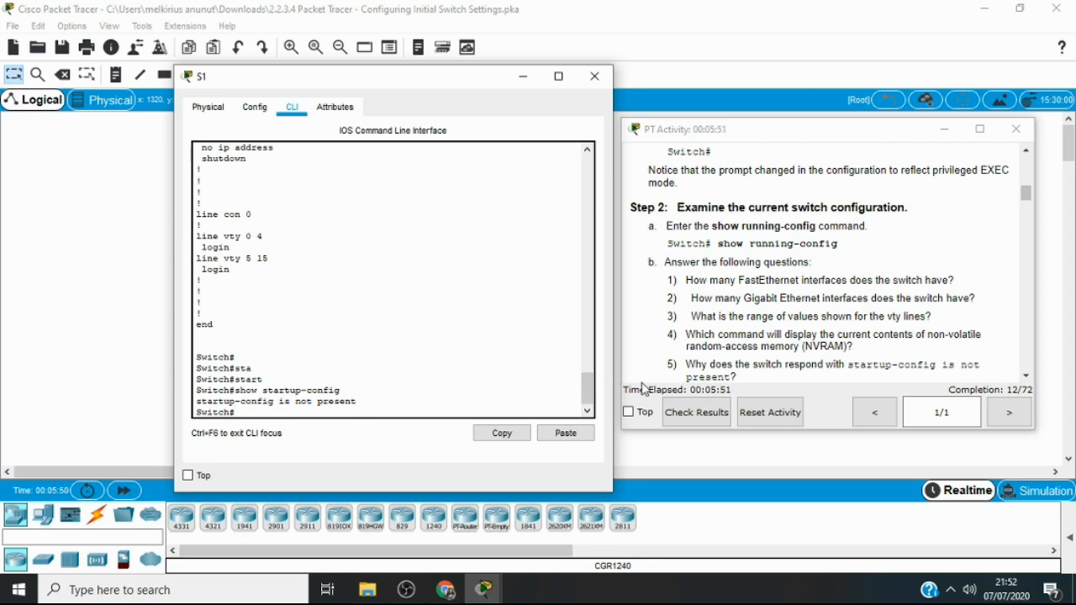
Read the Part 2, Step 1 instructions and enter global configuration mode on the switch with configure t
{"action": "left_click", "coordinate": [1027, 375]}
{"action": "left_click", "coordinate": [1028, 375]}
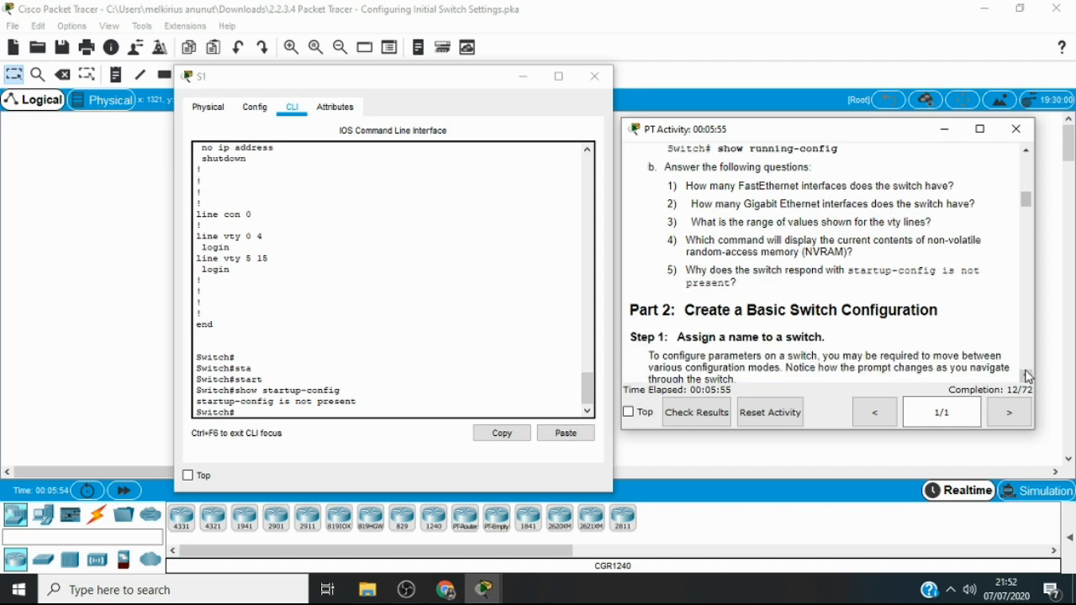
{"action": "left_click", "coordinate": [1028, 375]}
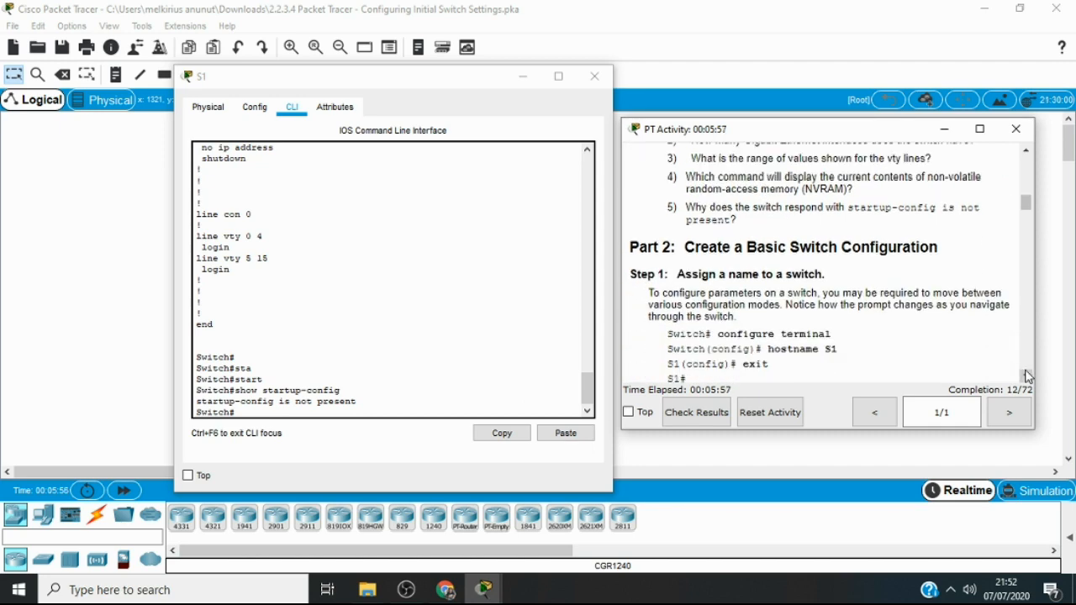
{"action": "left_click", "coordinate": [1027, 375]}
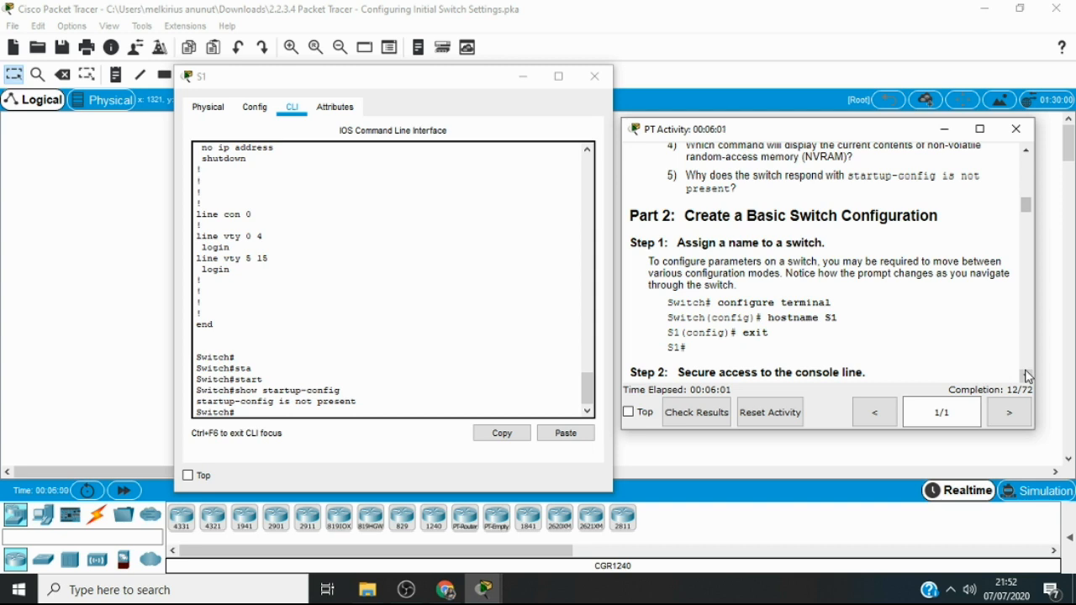
{"action": "left_click", "coordinate": [1027, 375]}
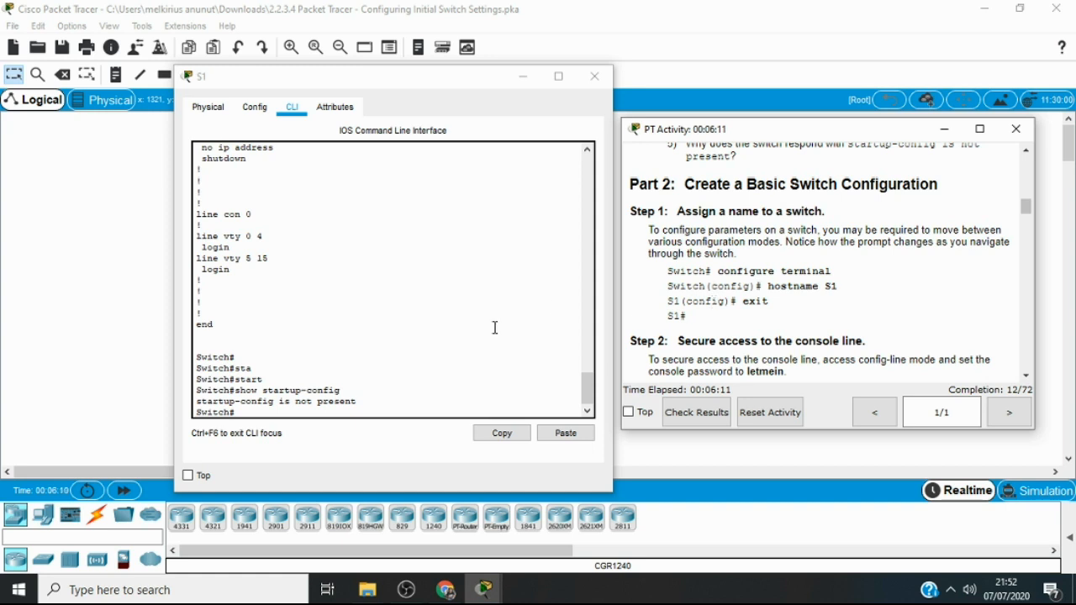
{"action": "left_click", "coordinate": [260, 413]}
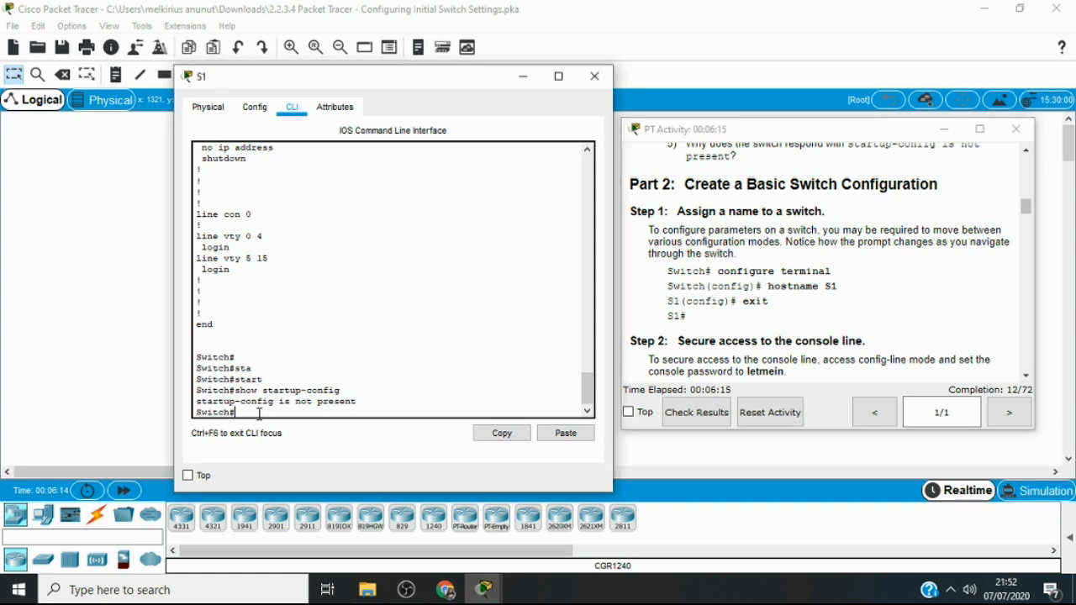
{"action": "type", "text": "conf"}
{"action": "key", "text": "Tab"}
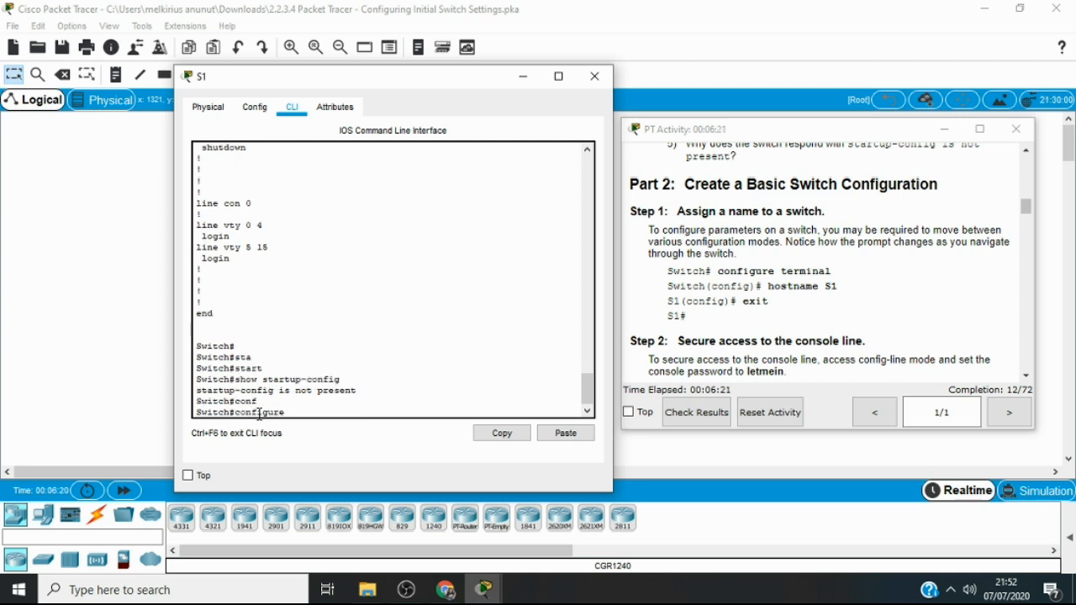
{"action": "type", "text": "t"}
{"action": "key", "text": "Return"}
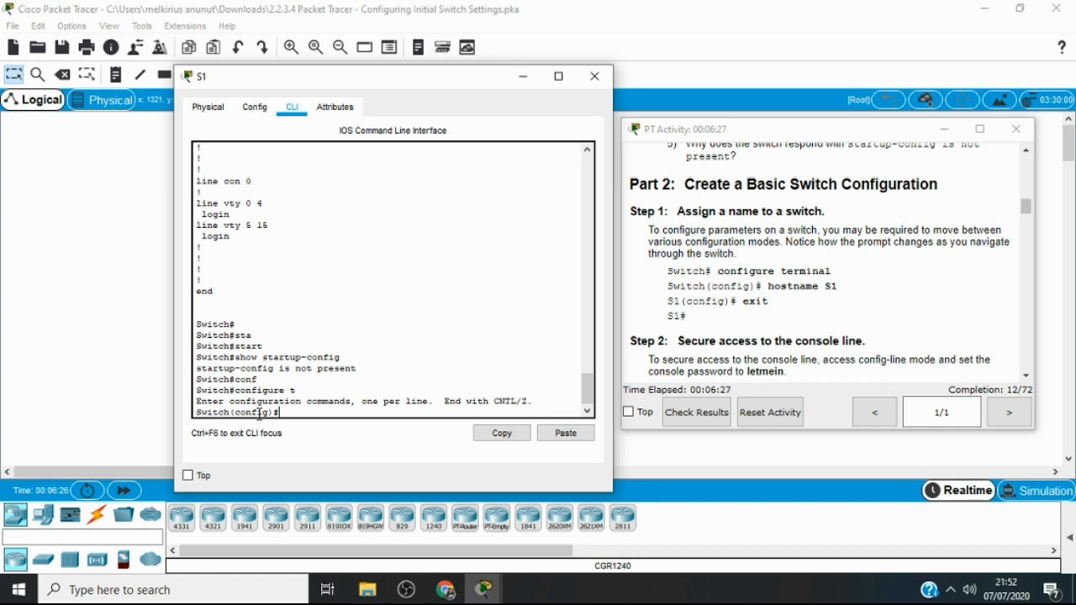
Set the switch's hostname to S1 and return to privileged EXEC mode with the exit command
{"action": "type", "text": "hostname S1"}
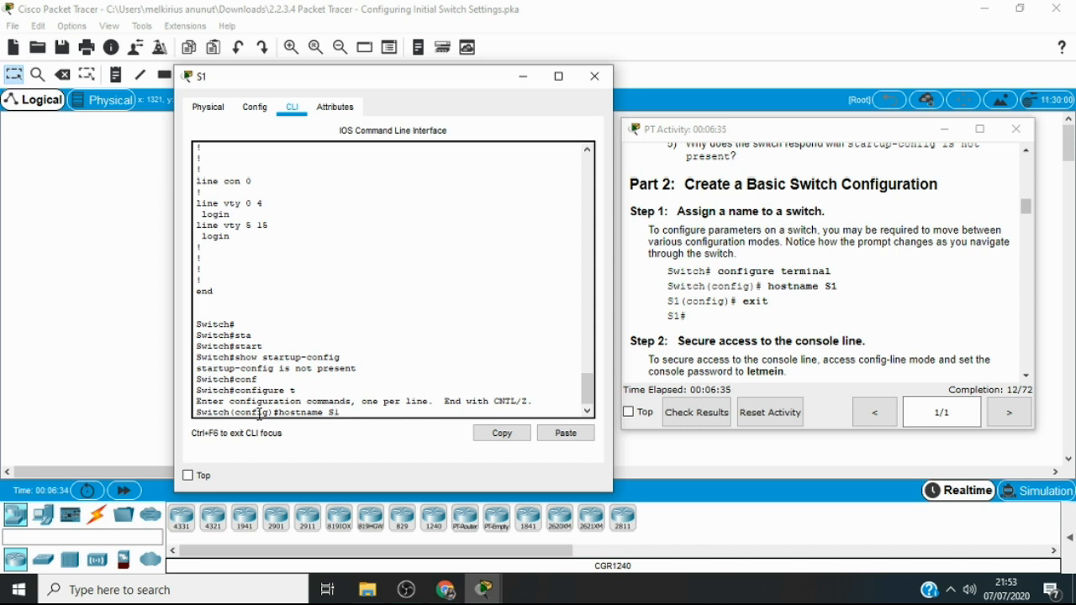
{"action": "key", "text": "Return"}
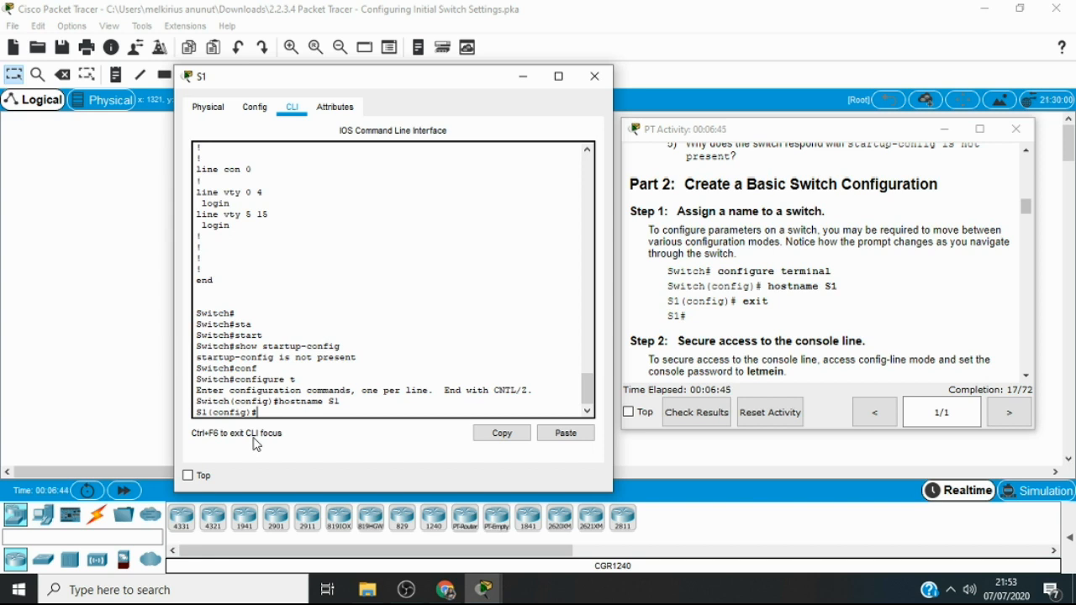
{"action": "type", "text": "exit"}
{"action": "key", "text": "Return"}
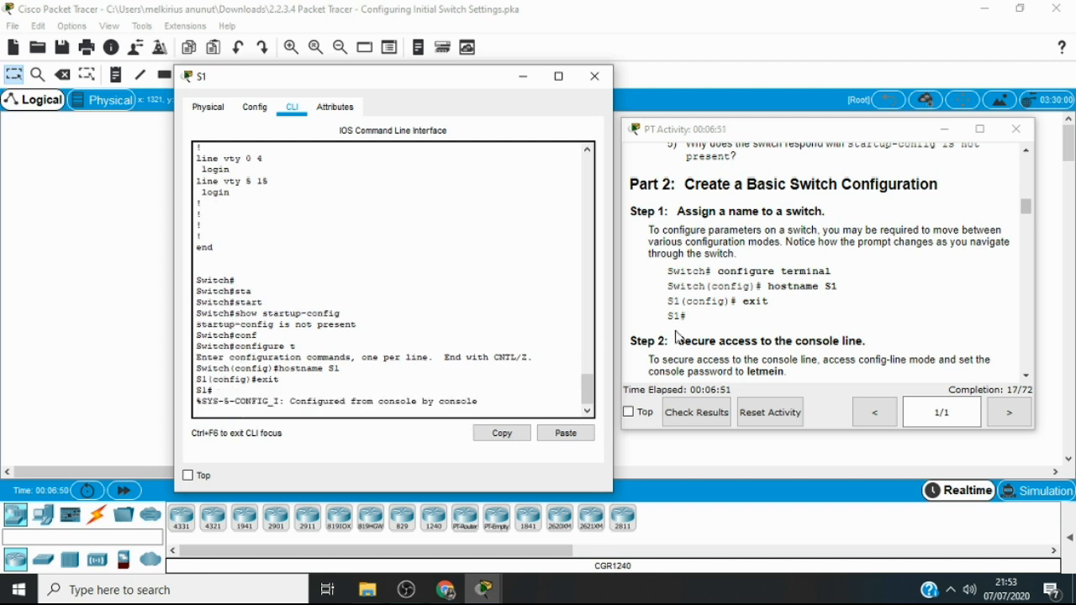
{"action": "key", "text": "Return"}
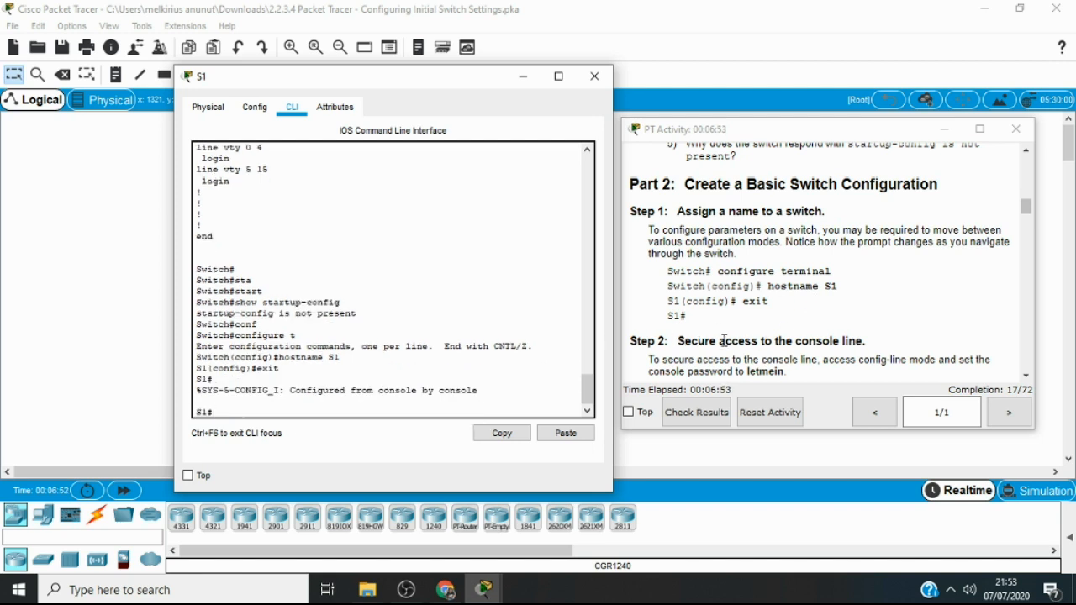
Read the Part 2, Step 2 instructions on securing the console line and enter global configuration mode on S1 with conf t
{"action": "left_click", "coordinate": [1032, 377]}
{"action": "left_click", "coordinate": [1032, 377]}
{"action": "left_click", "coordinate": [1031, 377]}
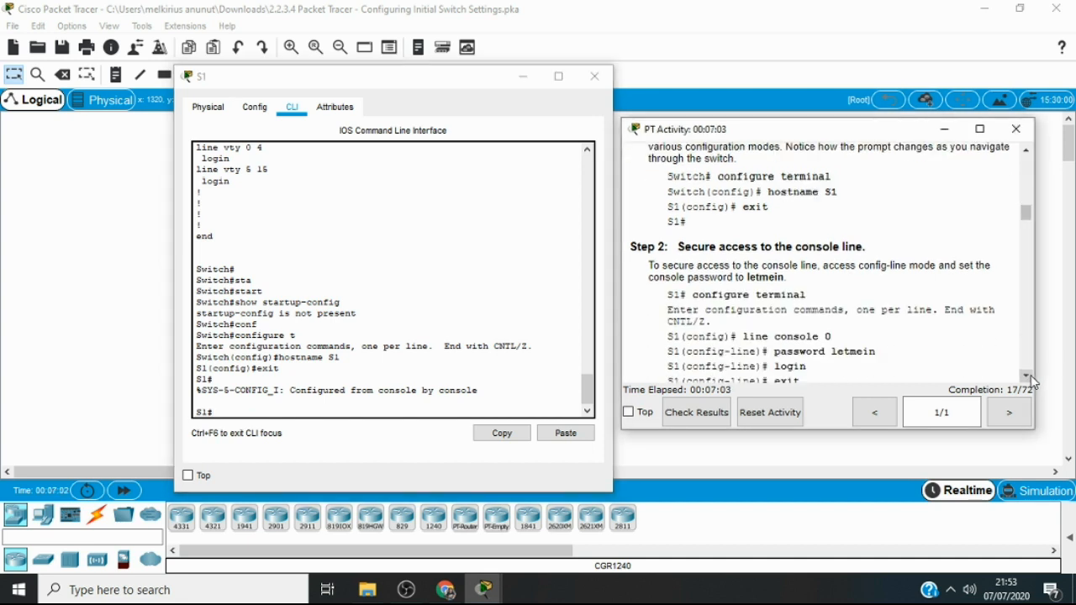
{"action": "left_click", "coordinate": [1031, 376]}
{"action": "left_click", "coordinate": [1027, 375]}
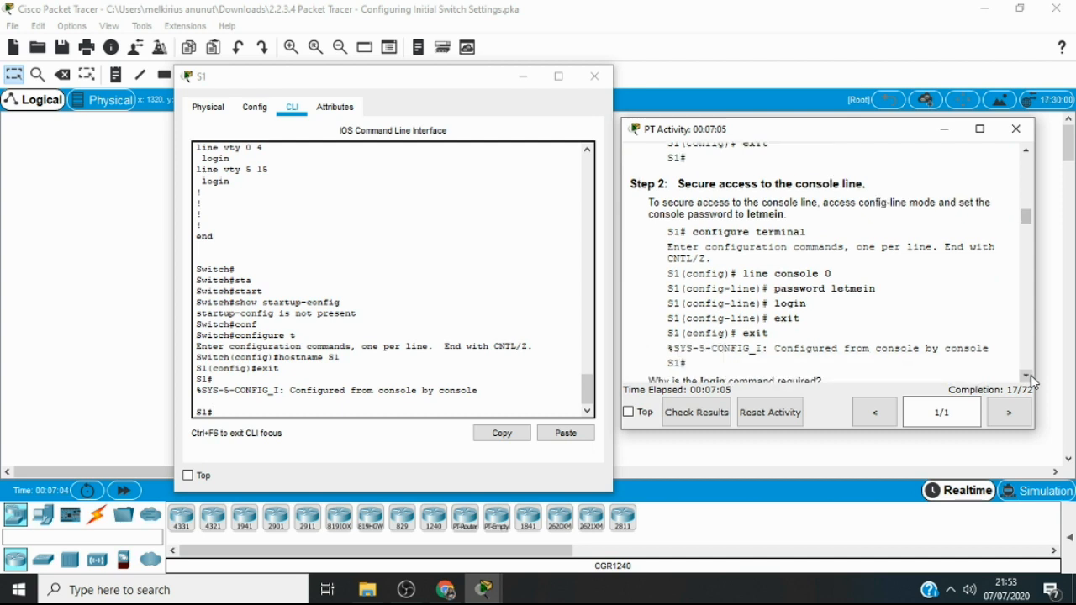
{"action": "left_click", "coordinate": [375, 413]}
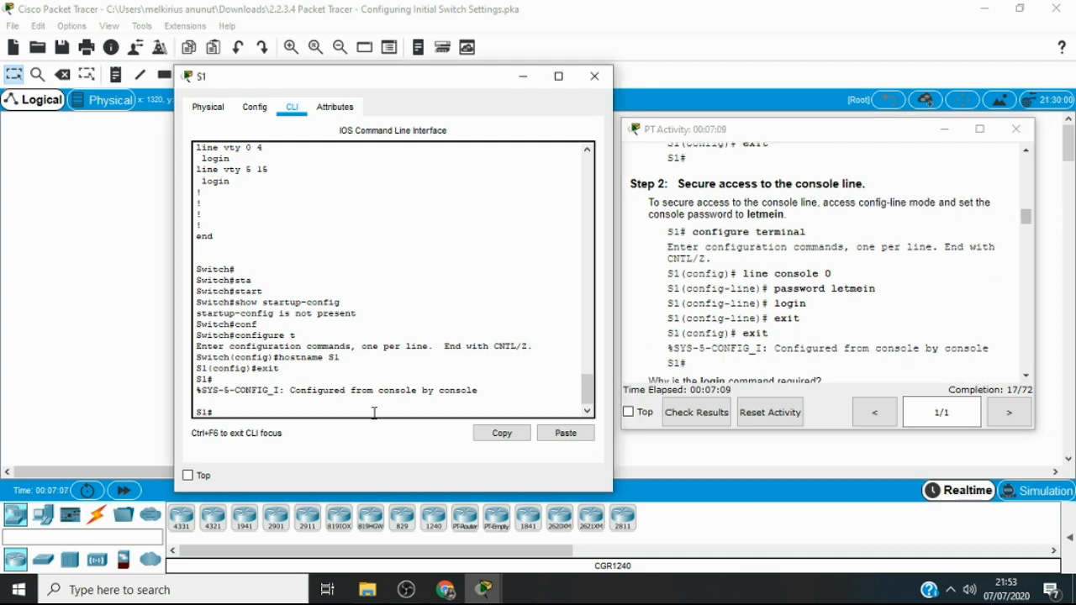
{"action": "type", "text": "conf t"}
{"action": "key", "text": "Return"}
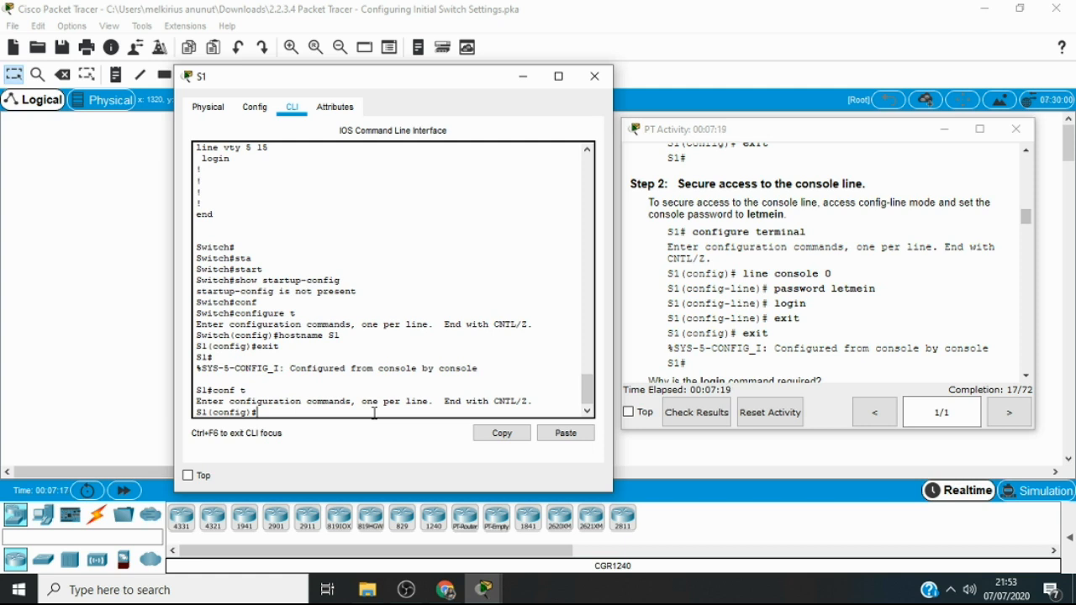
Enter line configuration mode with line console 0 and set the console line password given in the Step 2 instructions
{"action": "type", "text": "line"}
{"action": "type", "text": " con"}
{"action": "type", "text": "so"}
{"action": "type", "text": "le 0"}
{"action": "key", "text": "Return"}
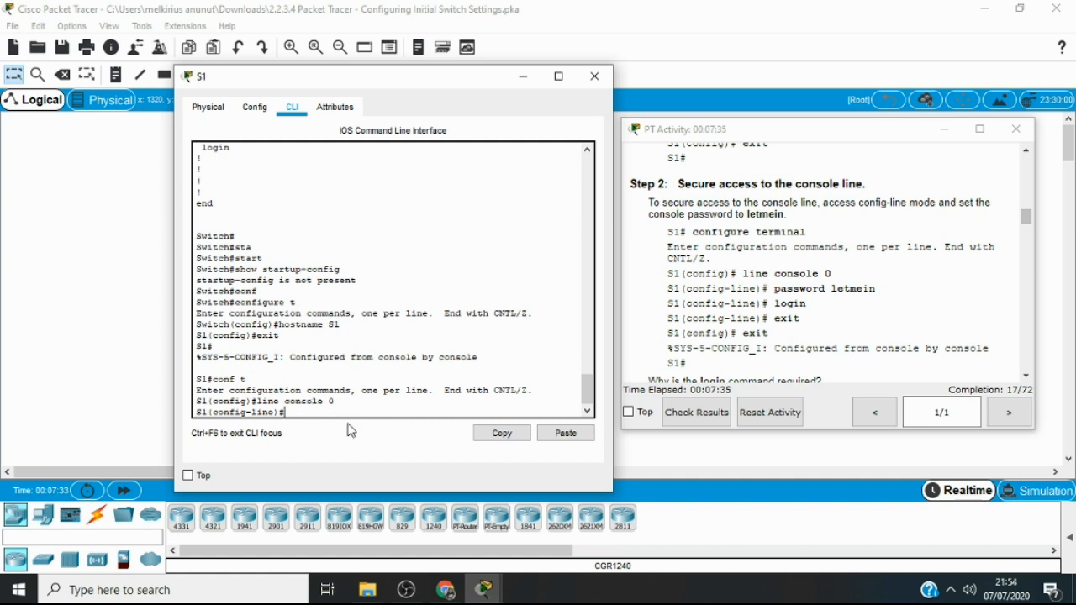
{"action": "type", "text": "pass"}
{"action": "key", "text": "Tab"}
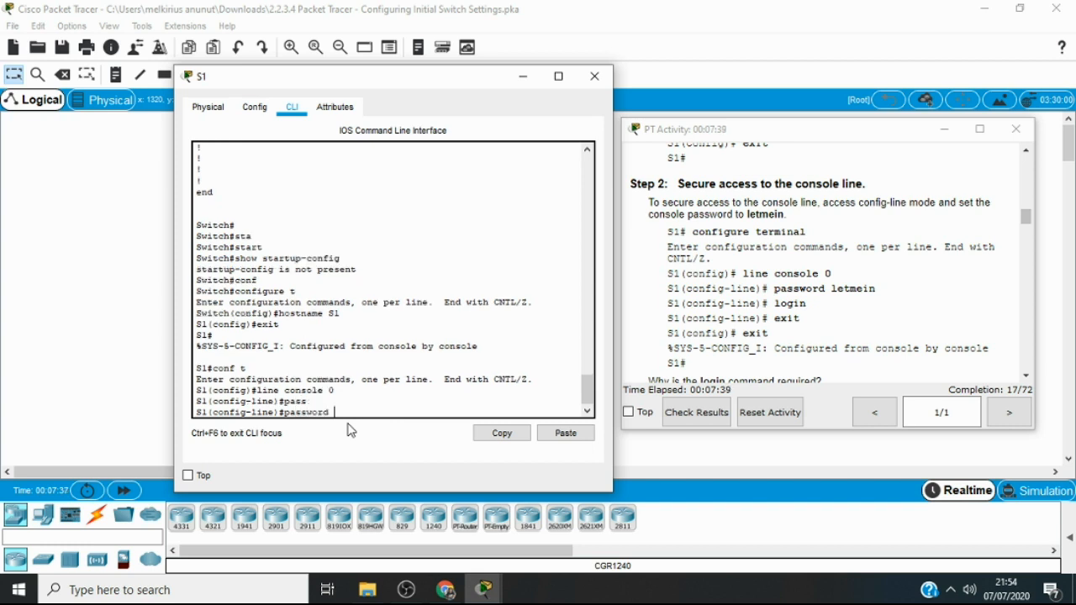
{"action": "type", "text": "letmein"}
{"action": "key", "text": "Return"}
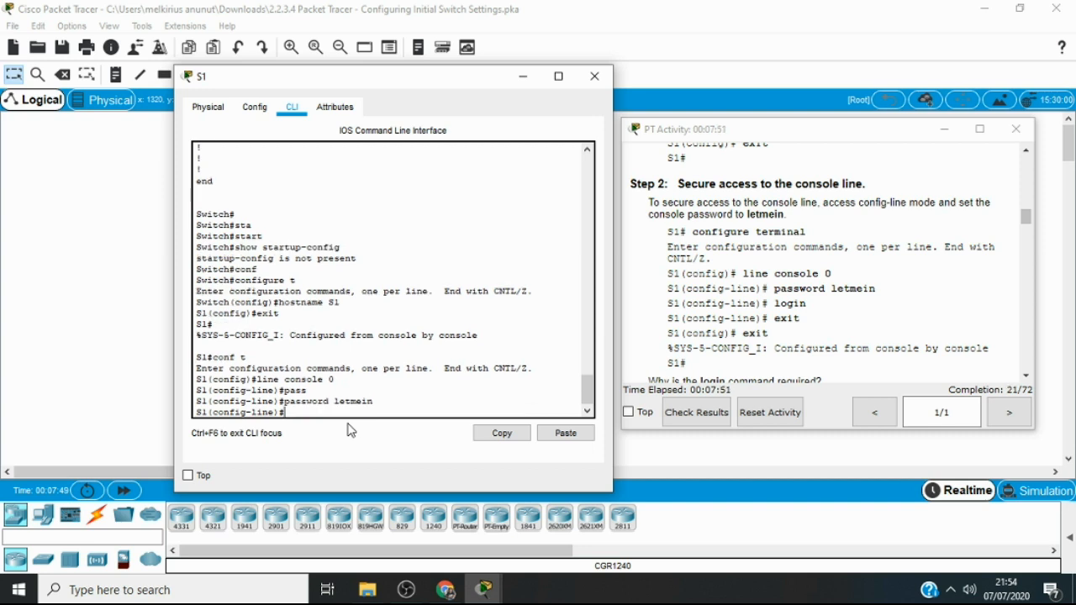
Enable password checking on the console line with the login command and exit back to privileged EXEC mode
{"action": "type", "text": "login"}
{"action": "key", "text": "Return"}
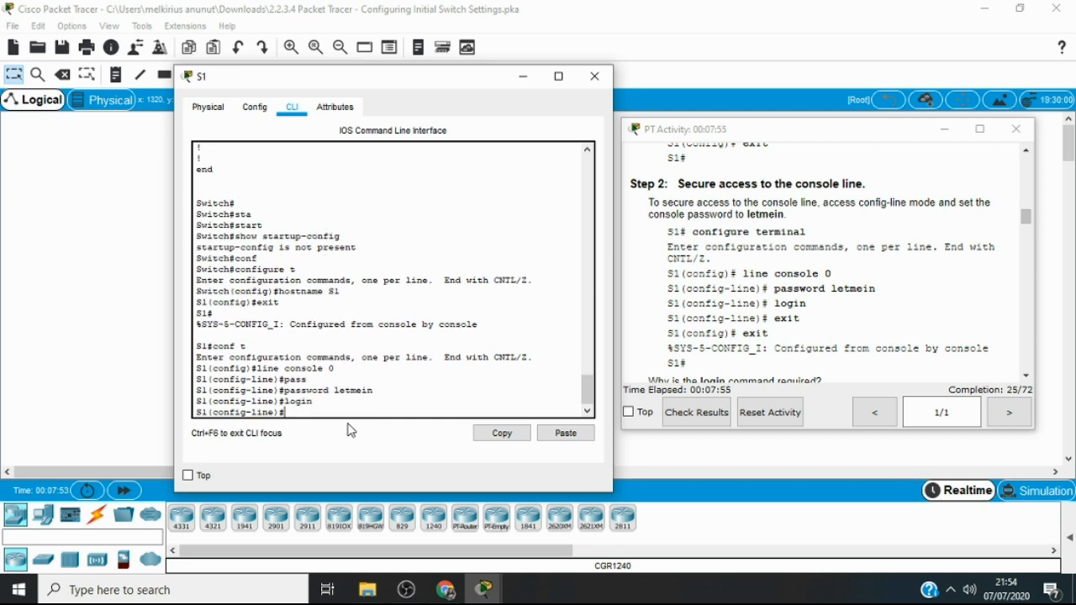
{"action": "type", "text": "exit"}
{"action": "key", "text": "Return"}
{"action": "type", "text": "exit"}
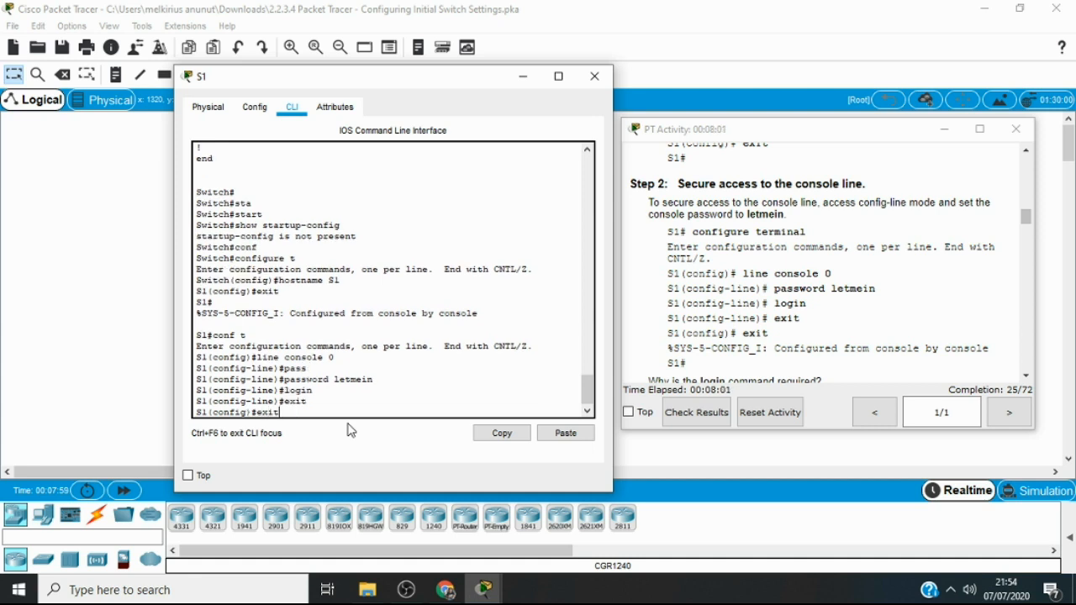
{"action": "key", "text": "Return"}
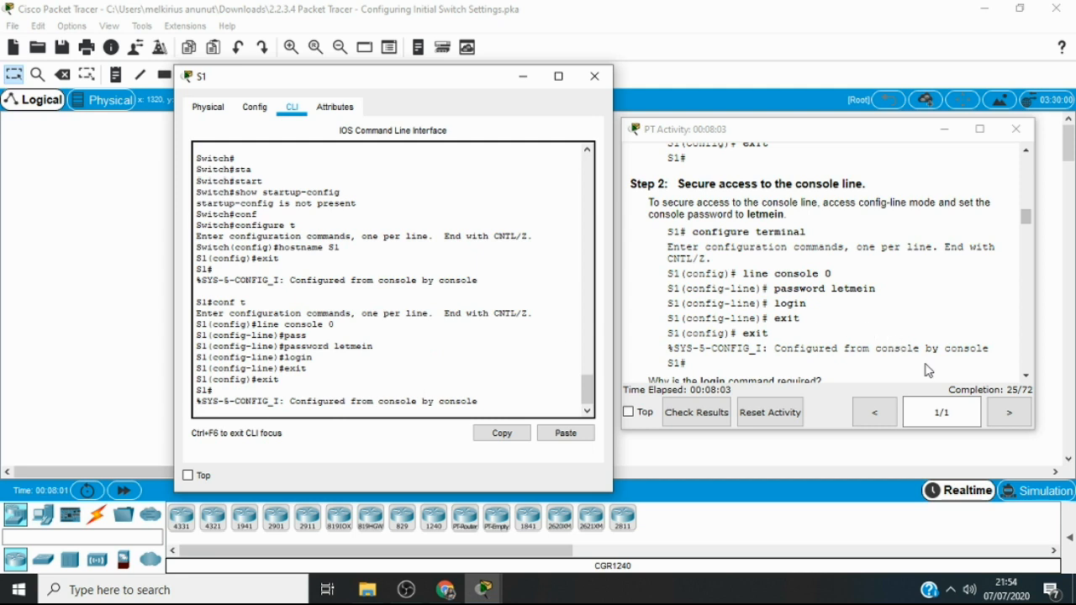
Read the Step 3 instructions, log out of S1 with exit, and log back in with the console password
{"action": "left_click", "coordinate": [1026, 376]}
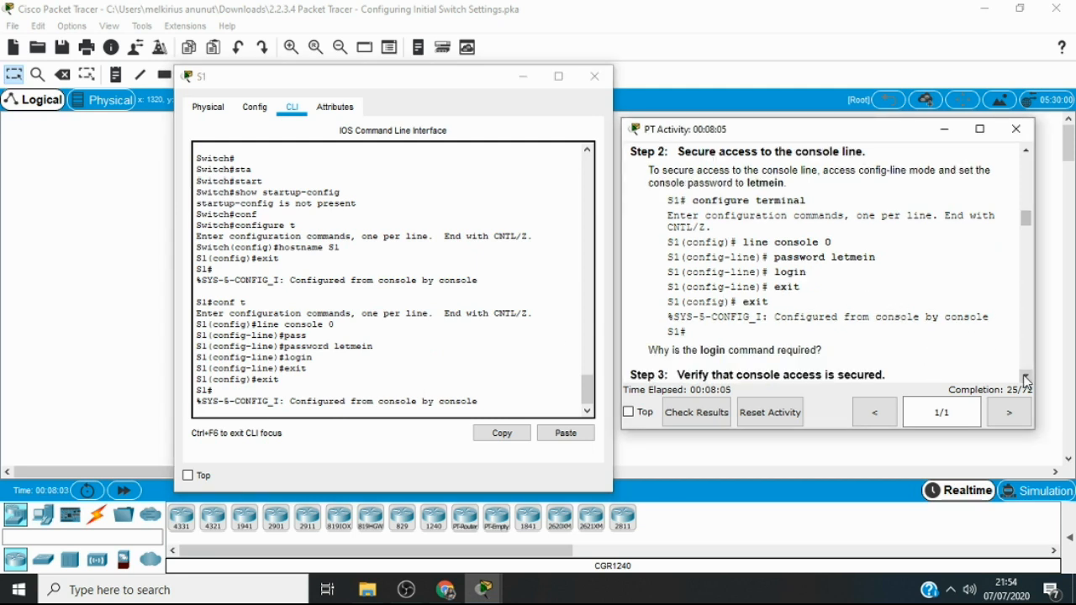
{"action": "left_click", "coordinate": [1026, 378]}
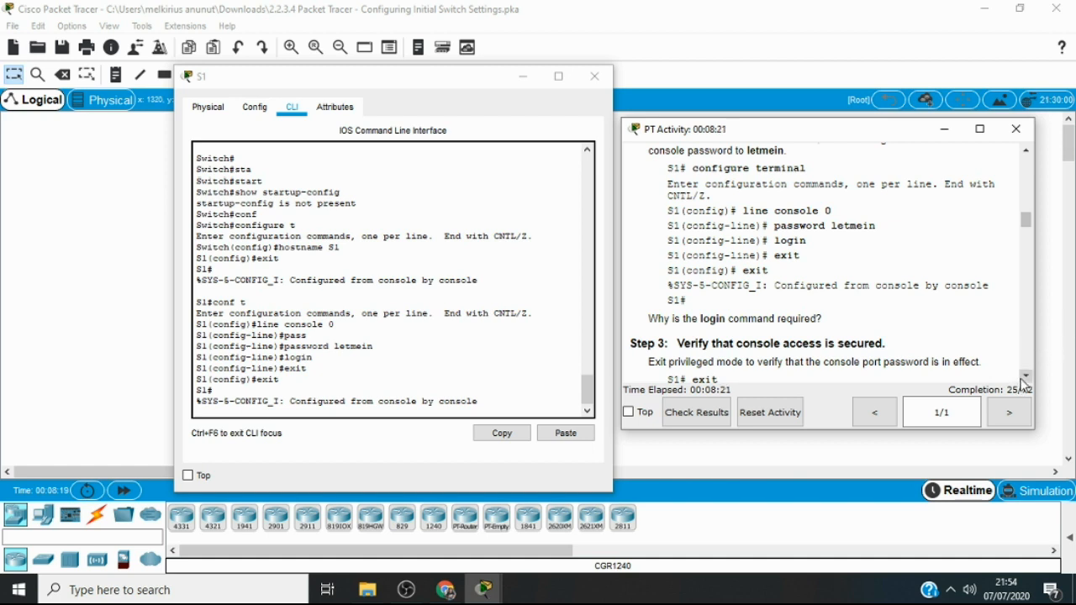
{"action": "scroll", "coordinate": [1023, 384], "scroll_direction": "down", "scroll_amount": 3}
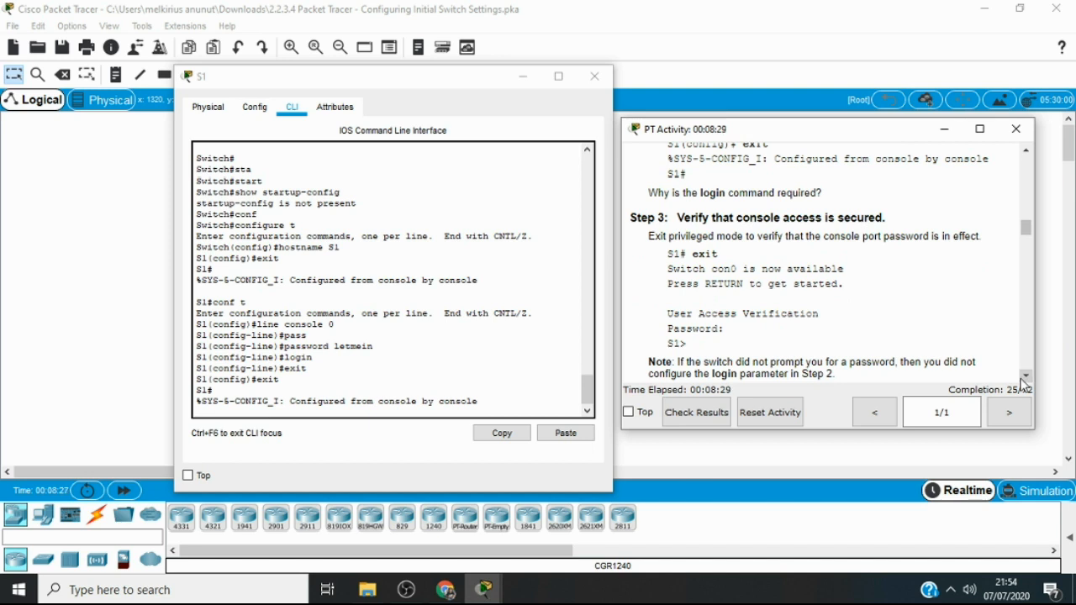
{"action": "scroll", "coordinate": [1022, 385], "scroll_direction": "down", "scroll_amount": 1}
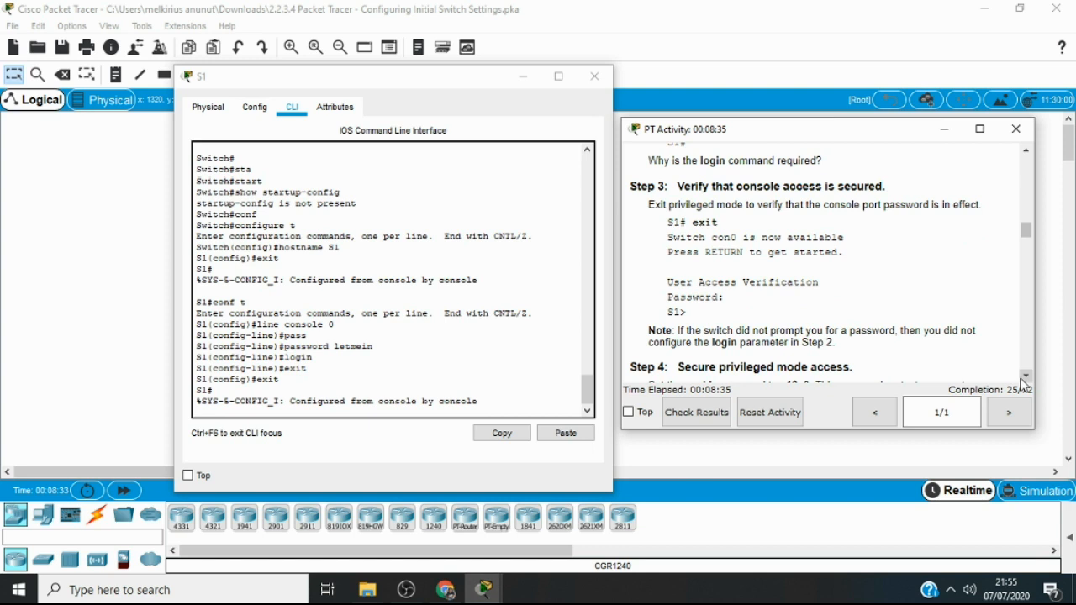
{"action": "scroll", "coordinate": [1022, 380], "scroll_direction": "down", "scroll_amount": 1}
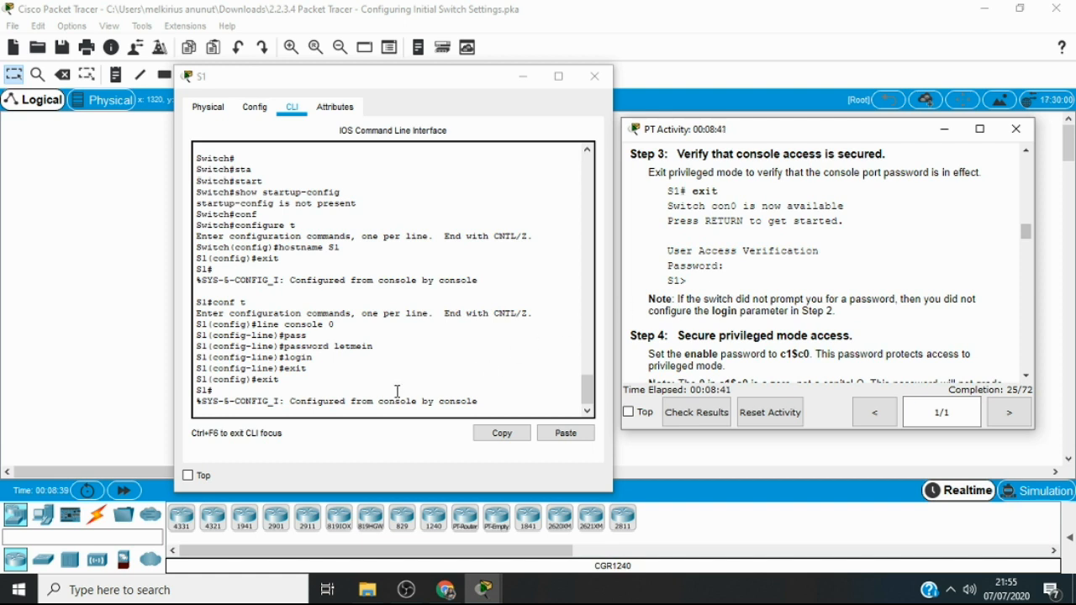
{"action": "left_click", "coordinate": [333, 415]}
{"action": "type", "text": "e"}
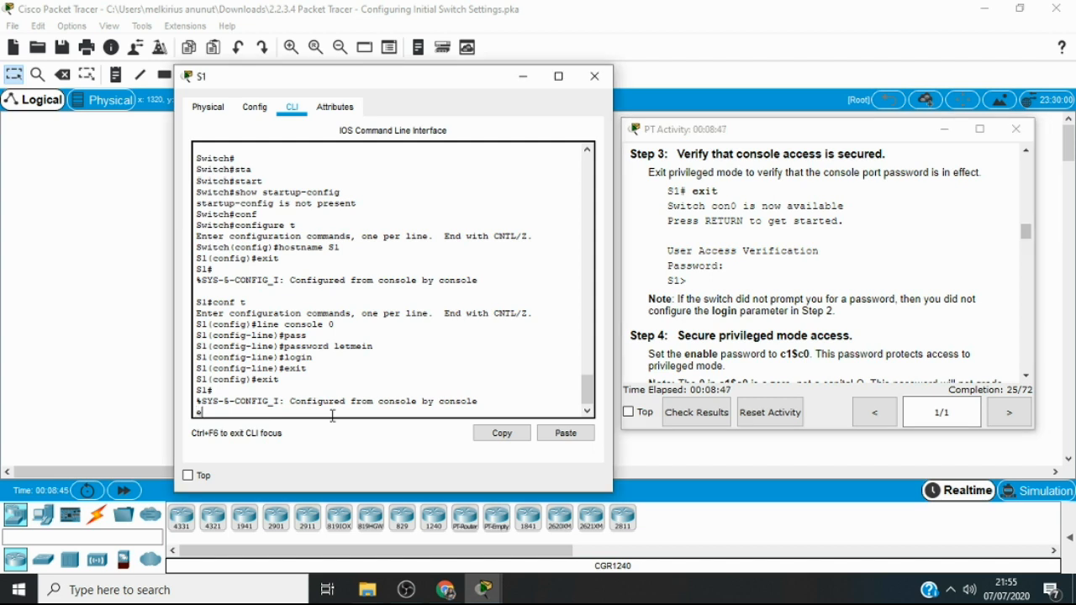
{"action": "type", "text": "xit"}
{"action": "key", "text": "Return"}
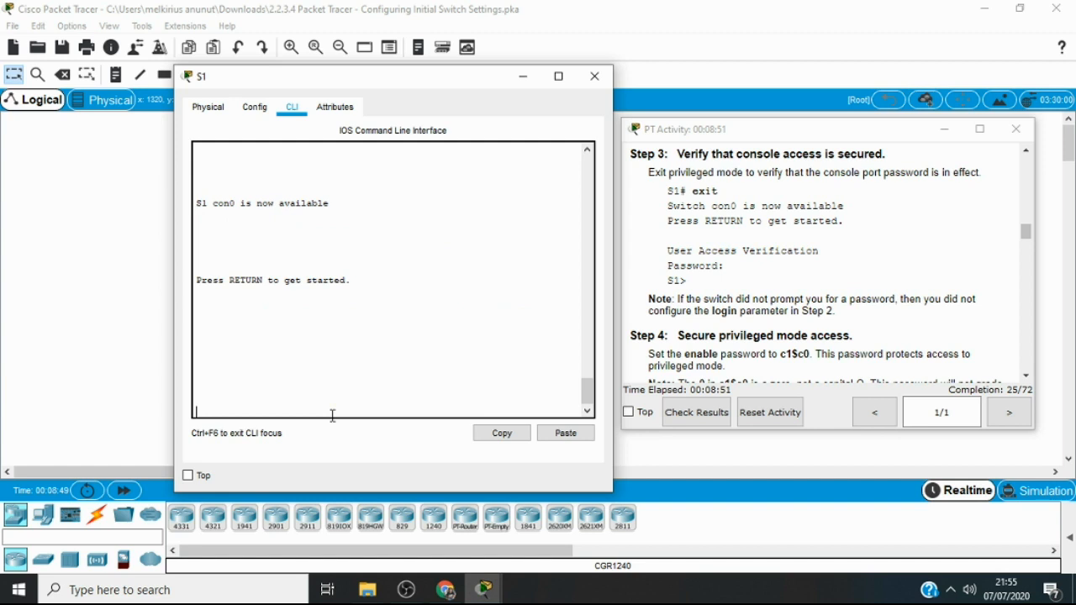
{"action": "key", "text": "Return"}
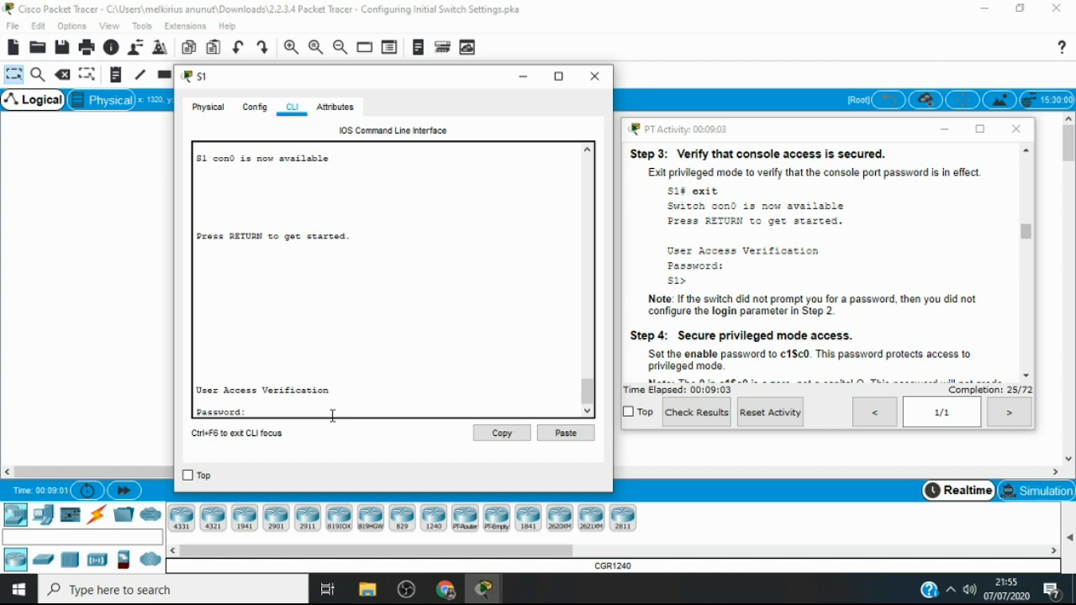
{"action": "key", "text": "Return"}
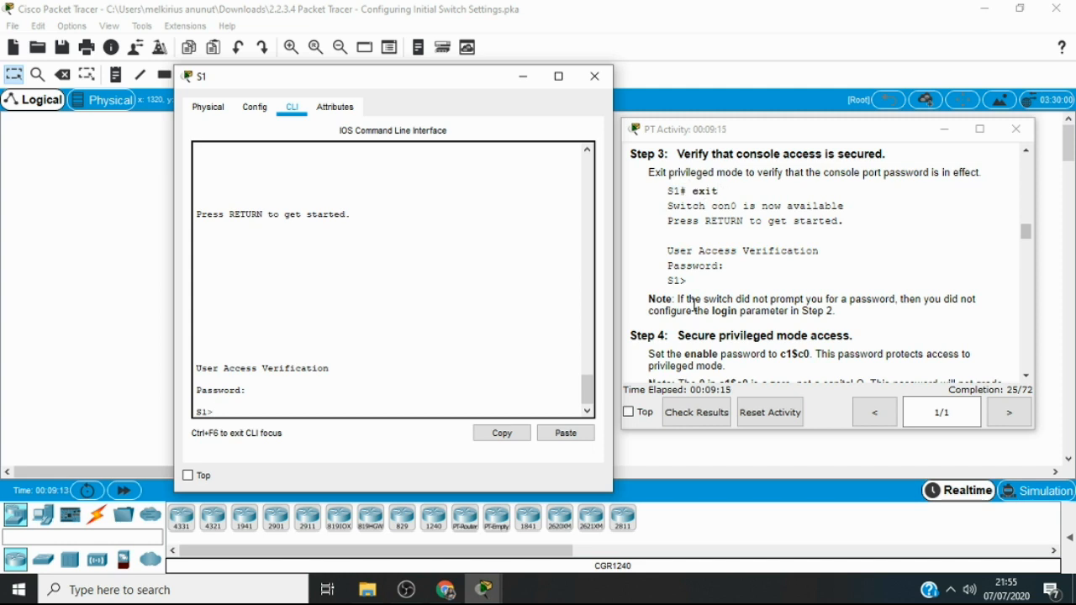
Read the Step 4 instructions on securing privileged mode and enter global configuration mode from user EXEC with enable and conf t
{"action": "left_click", "coordinate": [1026, 376]}
{"action": "left_click", "coordinate": [1027, 377]}
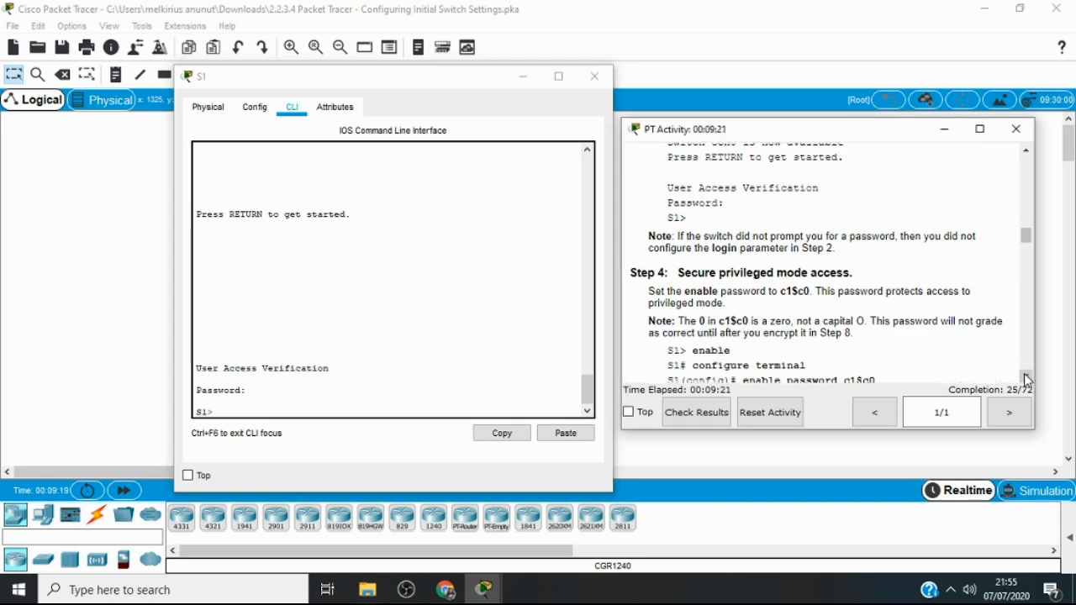
{"action": "left_click", "coordinate": [1026, 377]}
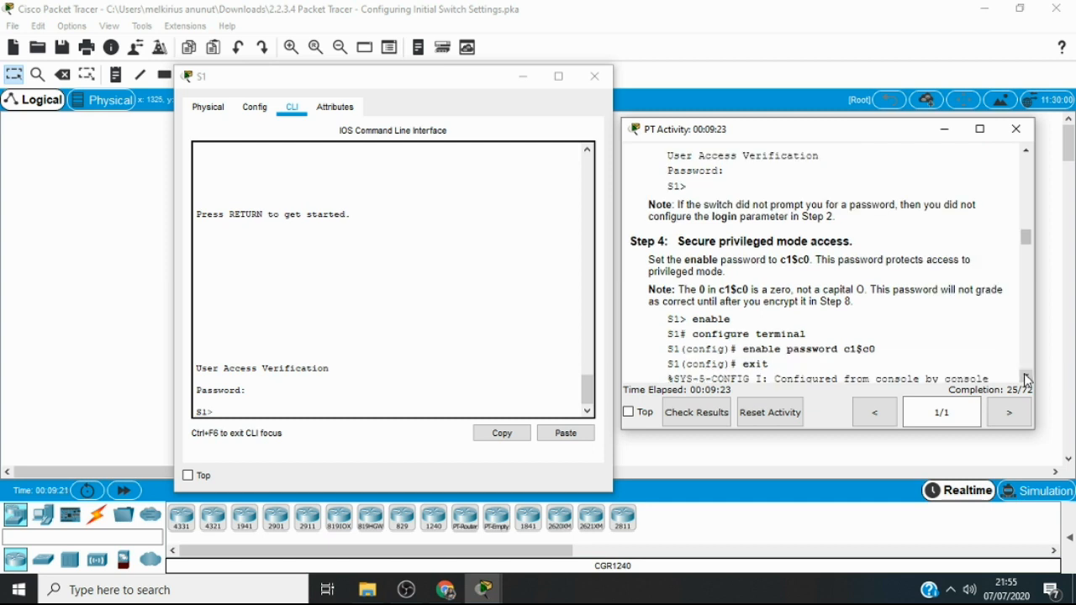
{"action": "left_click", "coordinate": [1025, 376]}
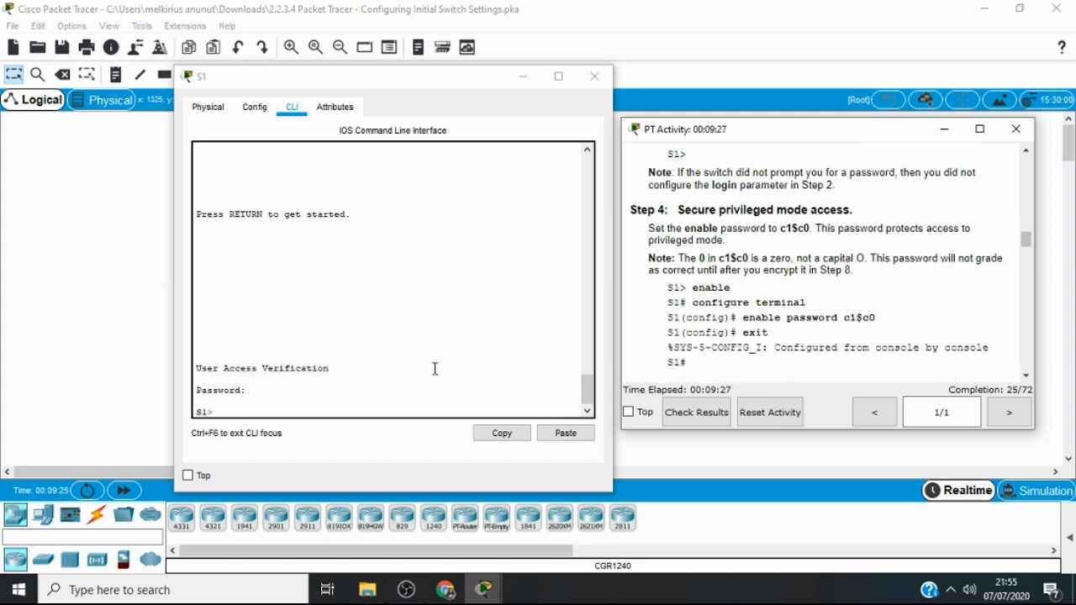
{"action": "left_click", "coordinate": [324, 403]}
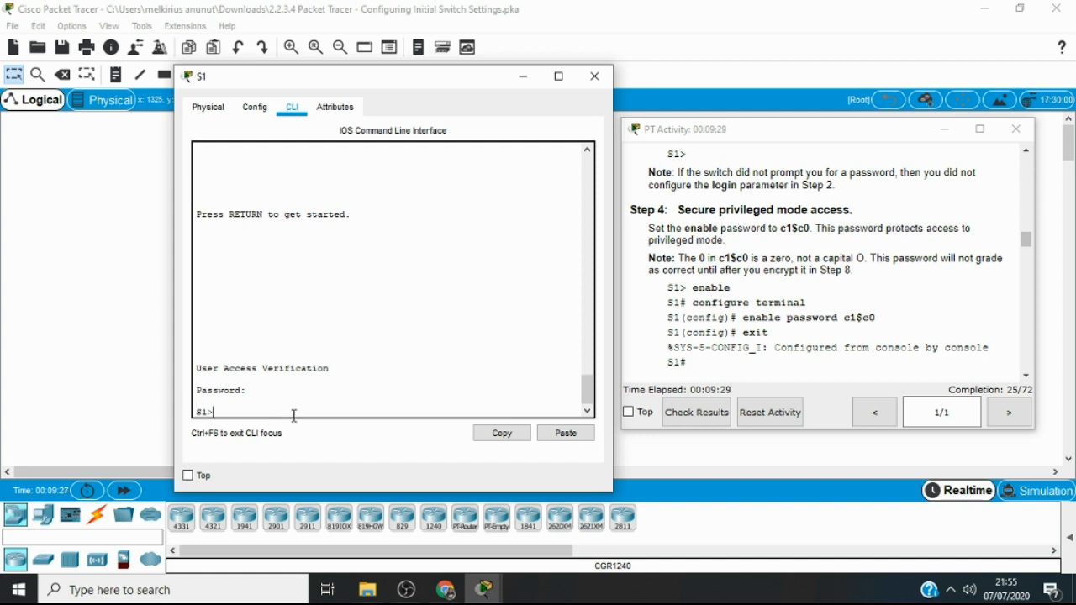
{"action": "type", "text": "enable"}
{"action": "key", "text": "Return"}
{"action": "type", "text": "co"}
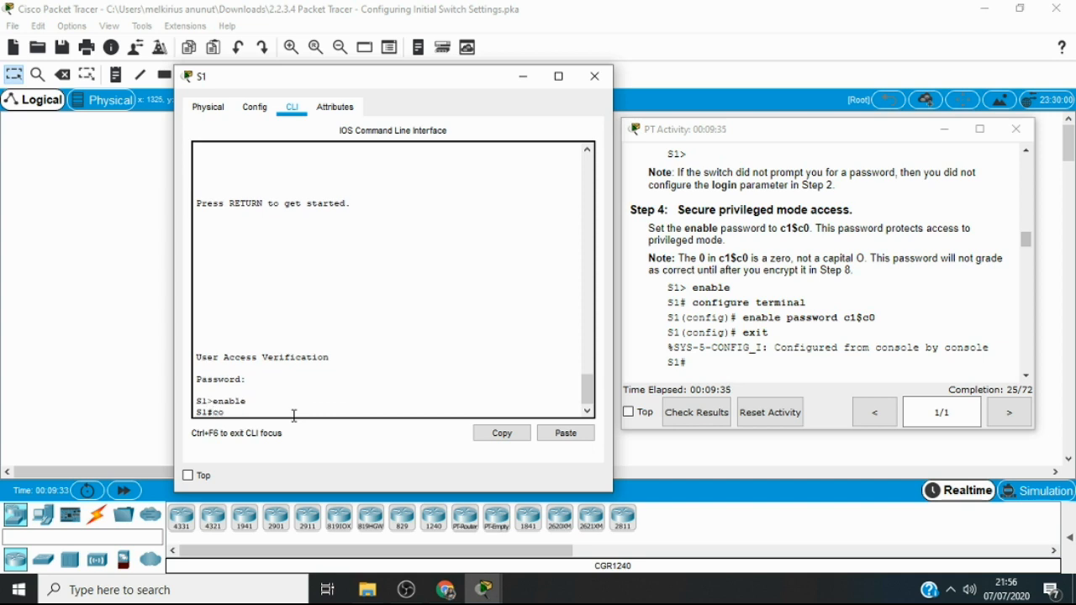
{"action": "type", "text": "nf t"}
{"action": "key", "text": "Return"}
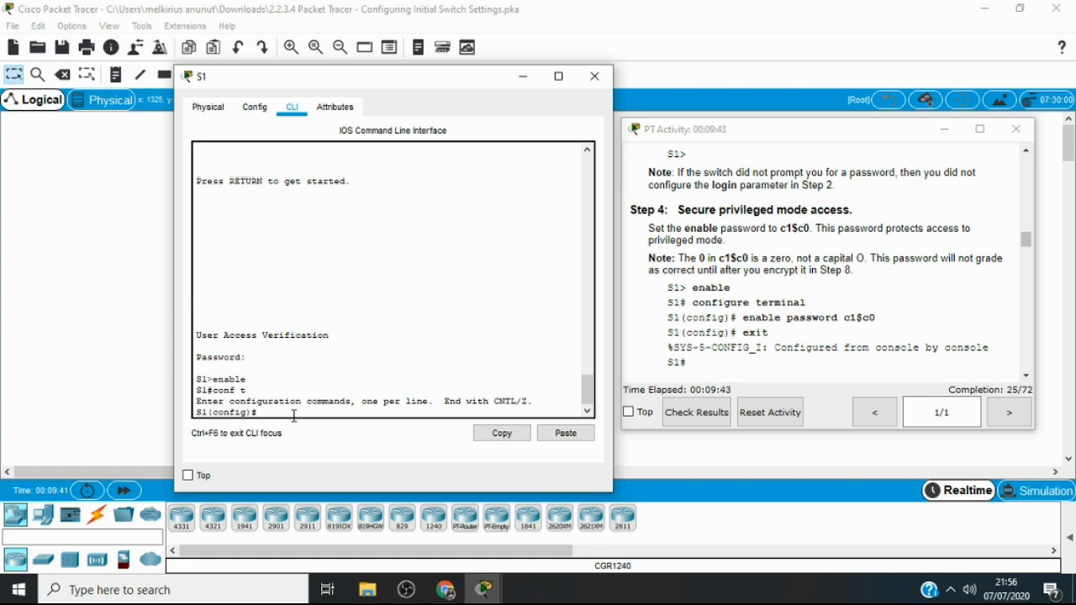
Set the privileged mode password from Step 4 with the enable password command and exit to privileged EXEC mode
{"action": "type", "text": "ena"}
{"action": "key", "text": "Tab"}
{"action": "type", "text": "pa"}
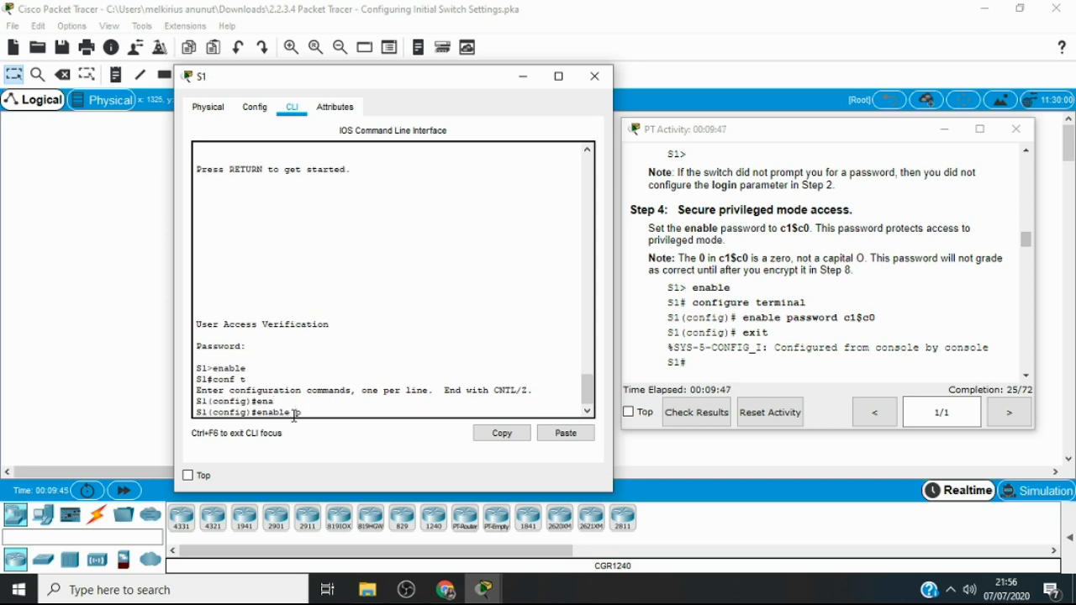
{"action": "type", "text": "ss"}
{"action": "key", "text": "Tab"}
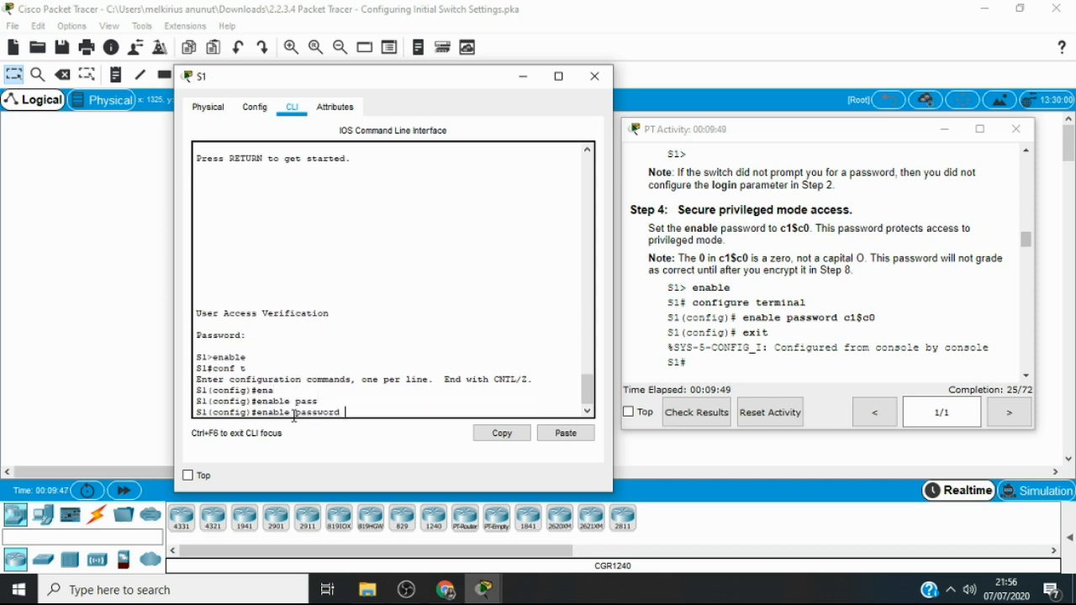
{"action": "type", "text": "c1$c0"}
{"action": "key", "text": "Return"}
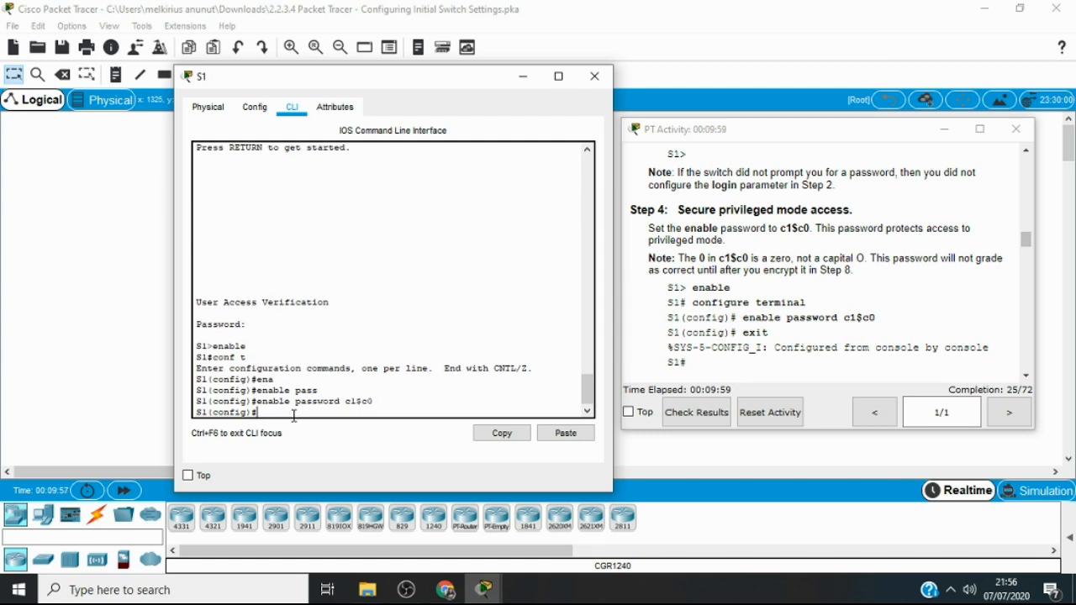
{"action": "type", "text": "exit"}
{"action": "key", "text": "Return"}
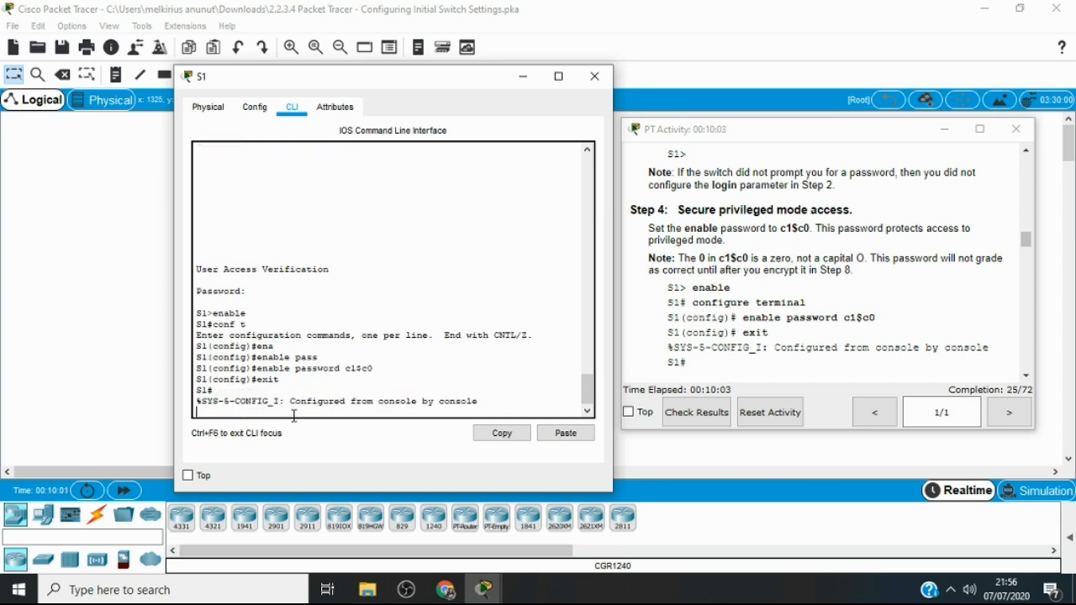
Read the Step 5 instructions, log out of S1 with exit, and bring up the console password prompt
{"action": "left_click", "coordinate": [1025, 376]}
{"action": "left_click", "coordinate": [1026, 376]}
{"action": "left_click", "coordinate": [1026, 377]}
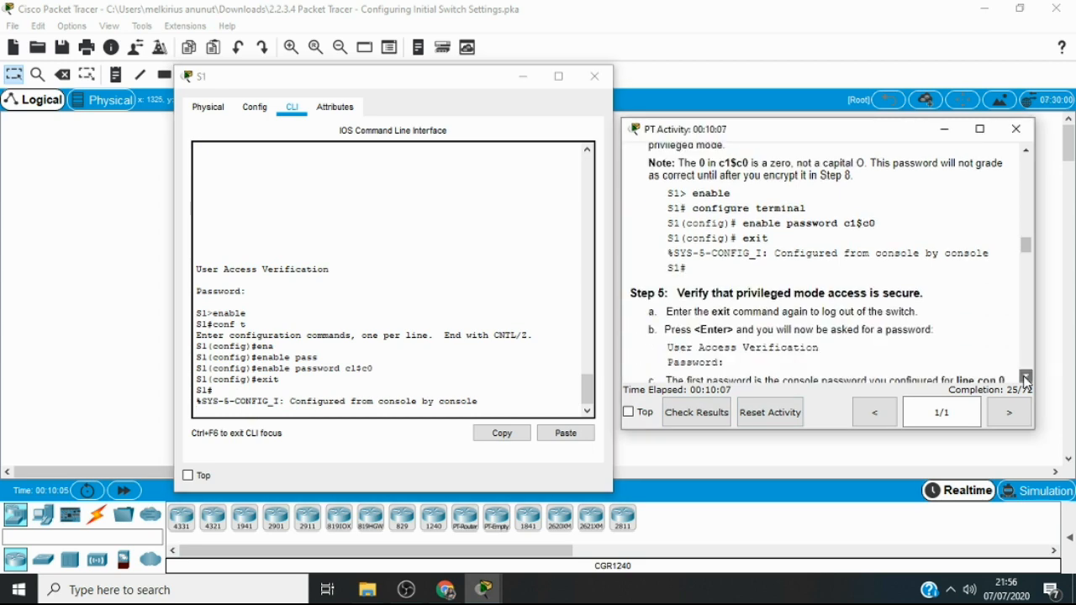
{"action": "left_click", "coordinate": [1026, 377]}
{"action": "left_click", "coordinate": [1026, 376]}
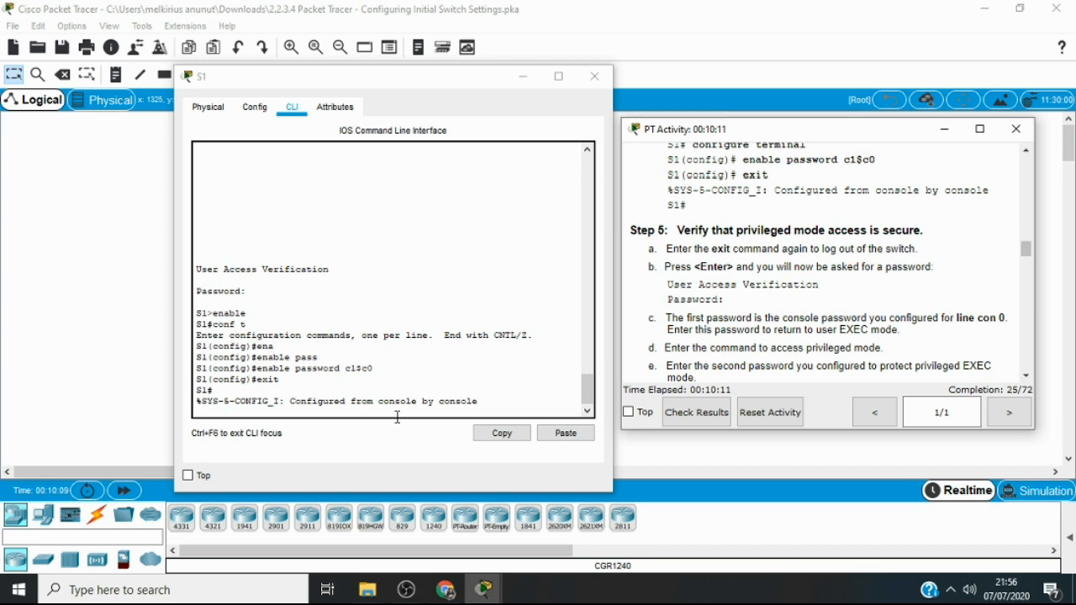
{"action": "left_click", "coordinate": [298, 411]}
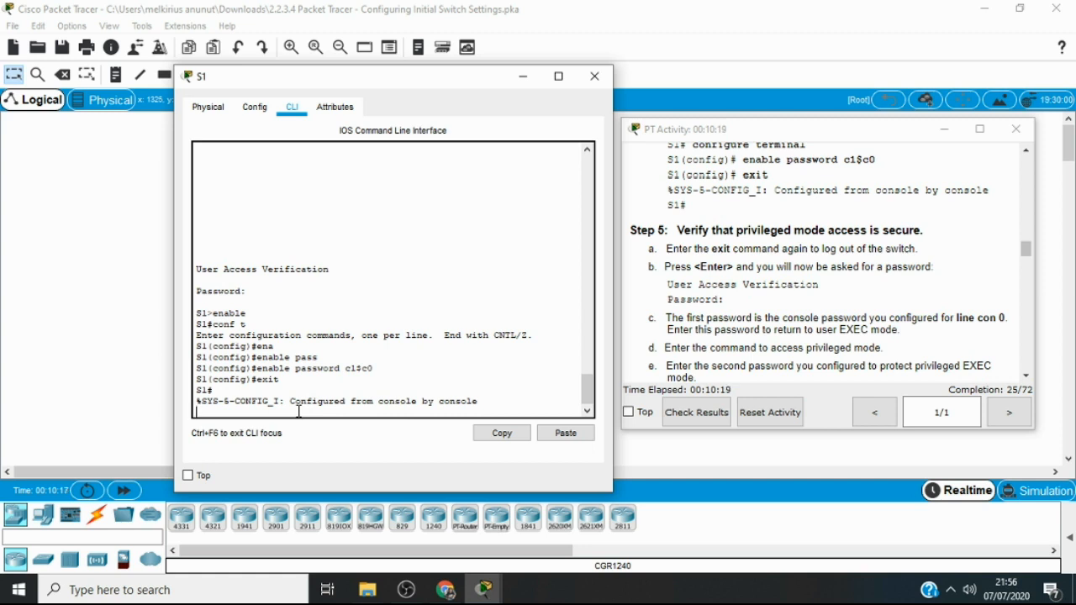
{"action": "key", "text": "Return"}
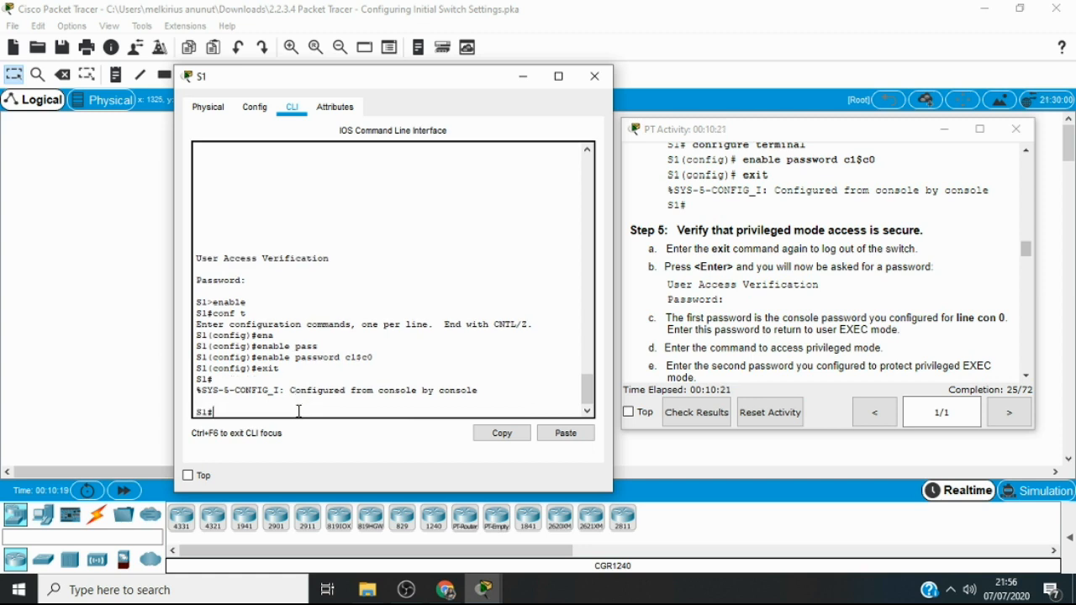
{"action": "type", "text": "exit"}
{"action": "key", "text": "Return"}
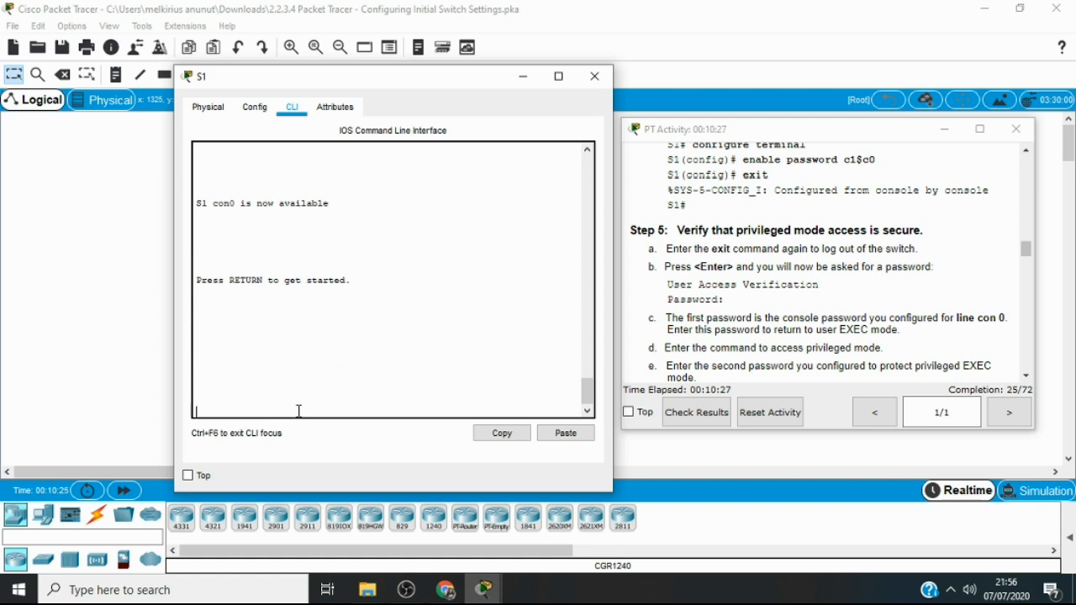
{"action": "key", "text": "Return"}
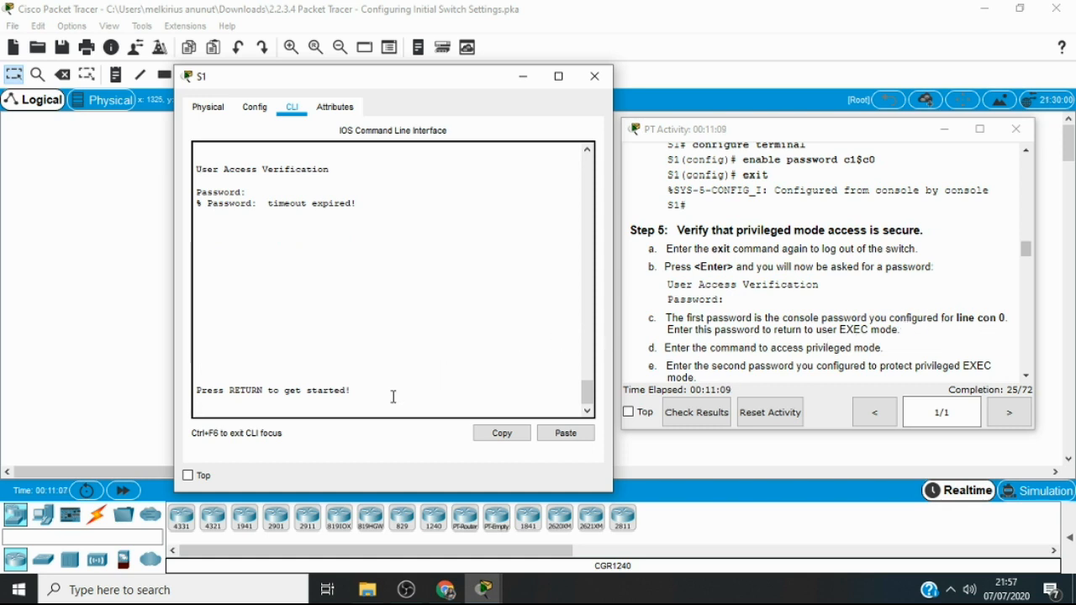
Log in to S1 with the console password and enter privileged EXEC mode with enable and the privileged mode password
{"action": "key", "text": "Return"}
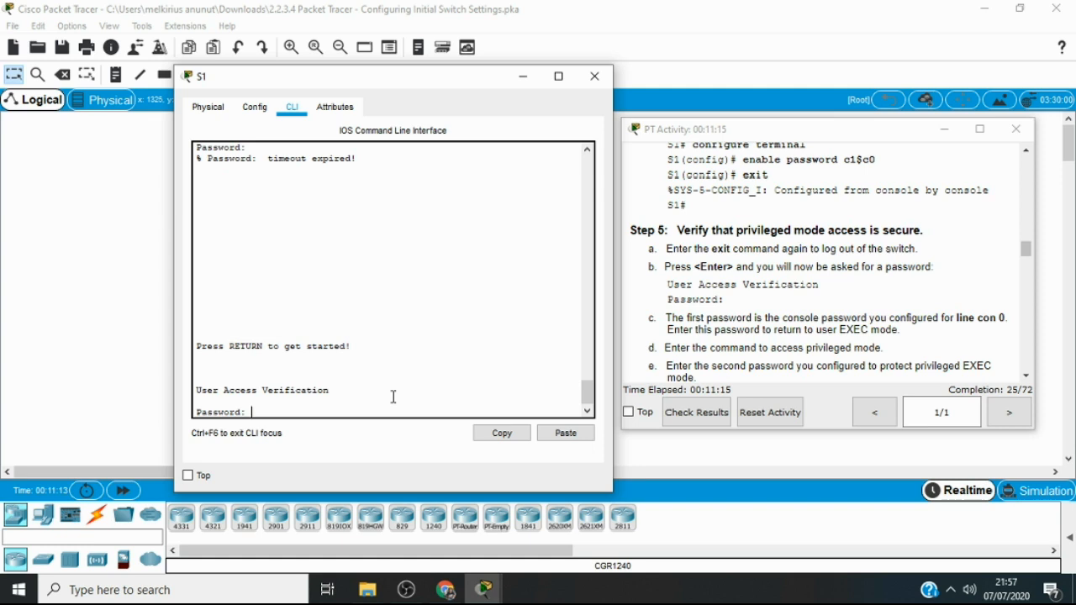
{"action": "key", "text": "Return"}
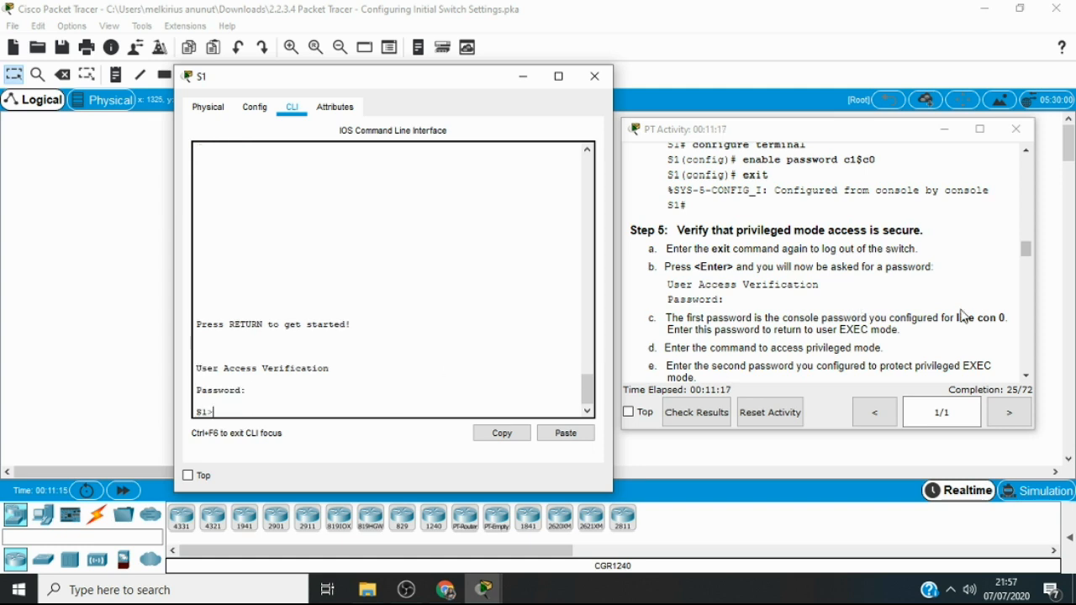
{"action": "left_click", "coordinate": [1025, 377]}
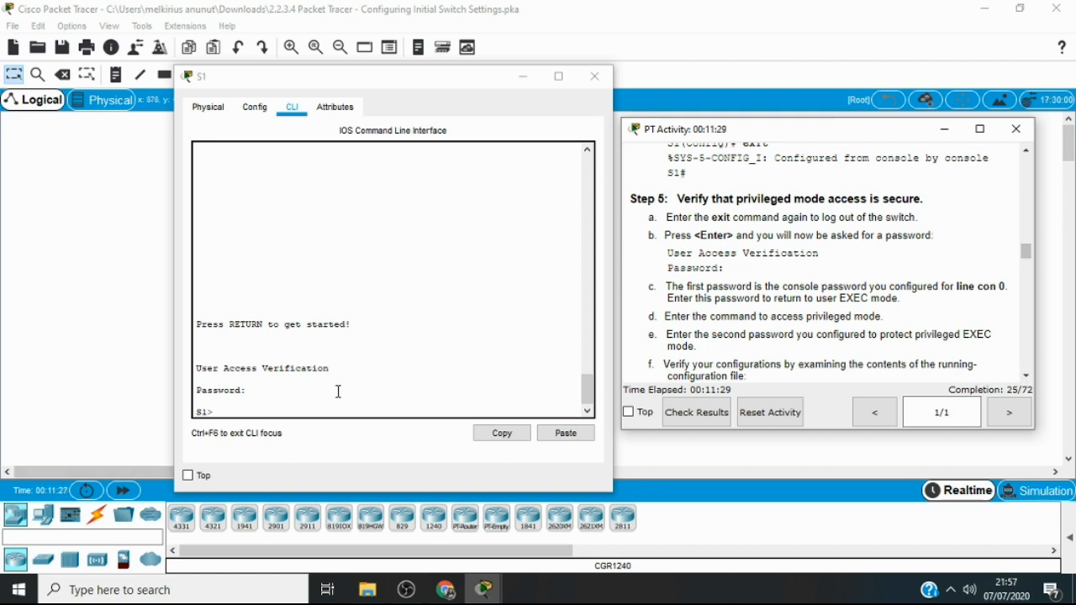
{"action": "left_click", "coordinate": [324, 413]}
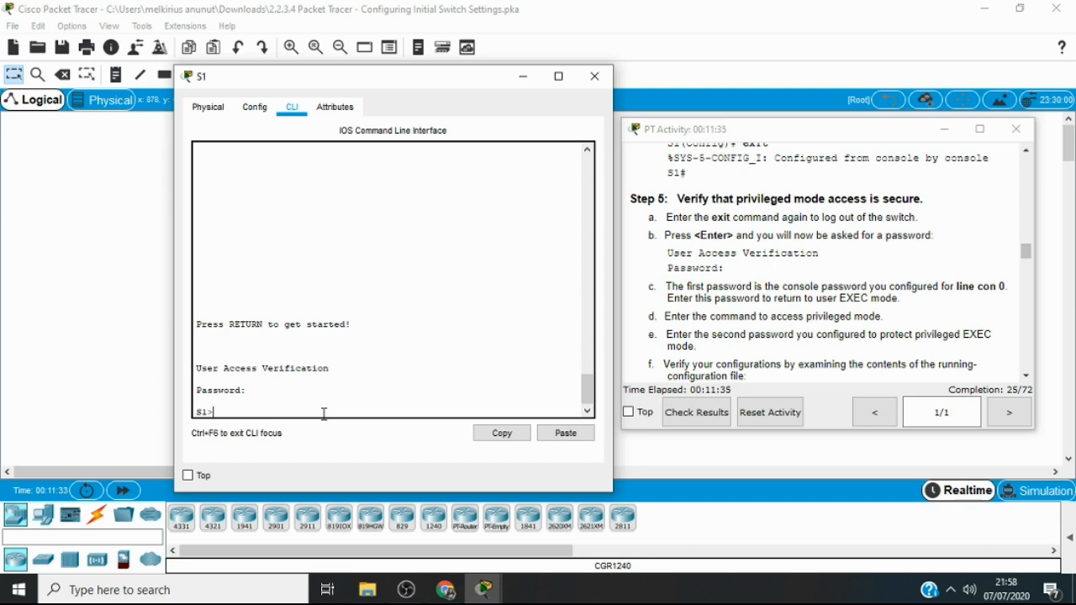
{"action": "type", "text": "enable"}
{"action": "key", "text": "Return"}
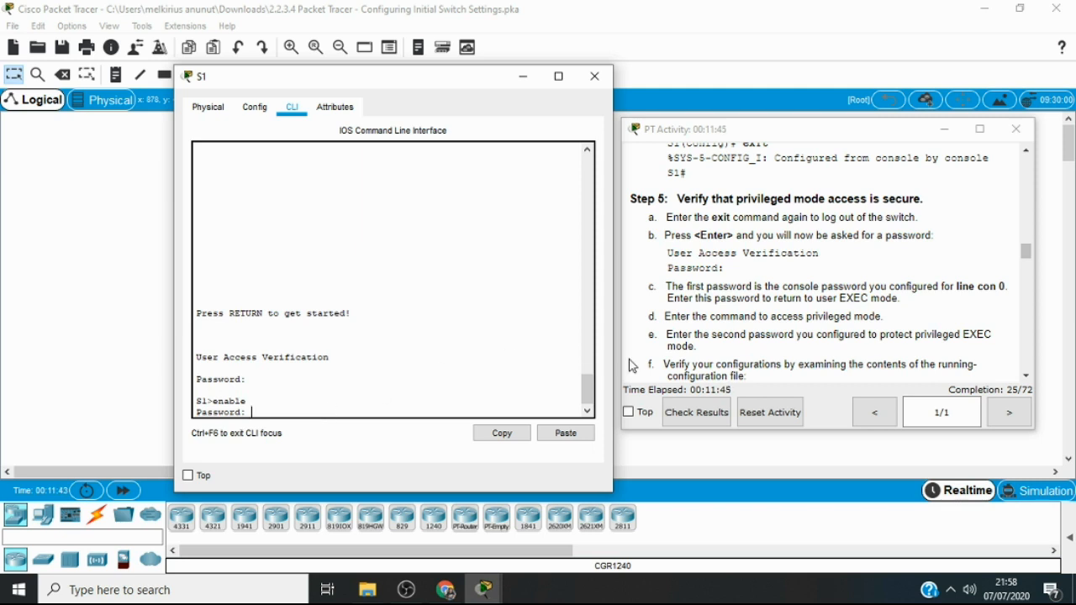
{"action": "left_click", "coordinate": [1028, 375]}
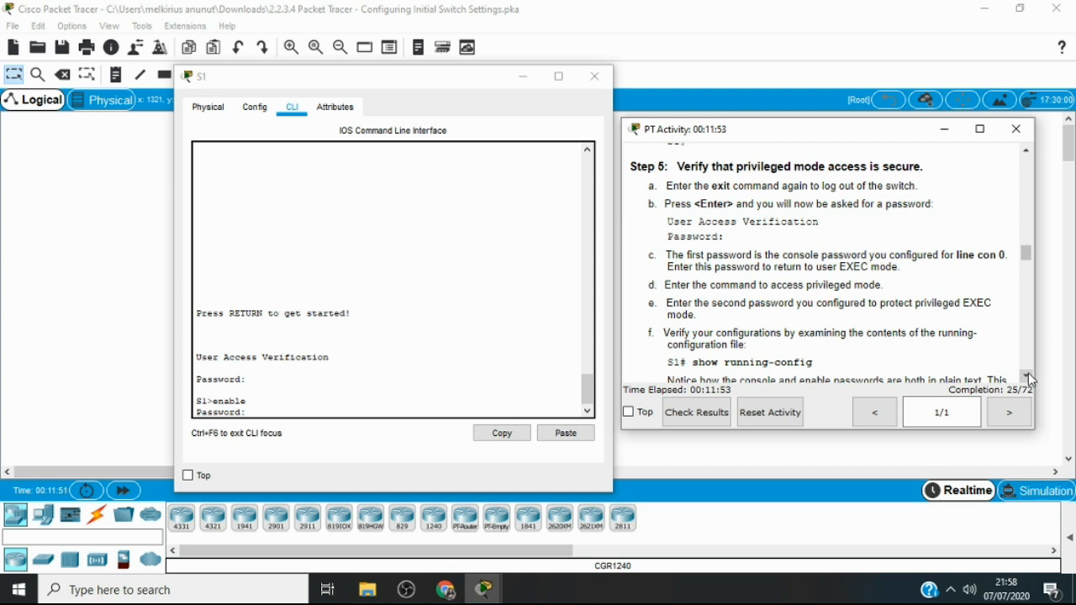
{"action": "left_click", "coordinate": [420, 409]}
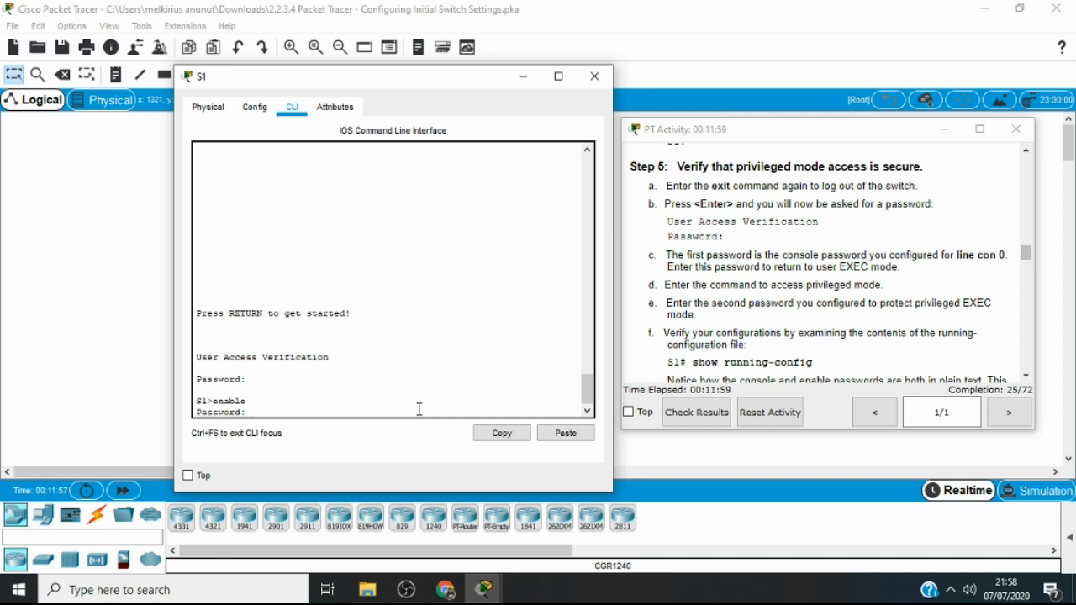
{"action": "key", "text": "Return"}
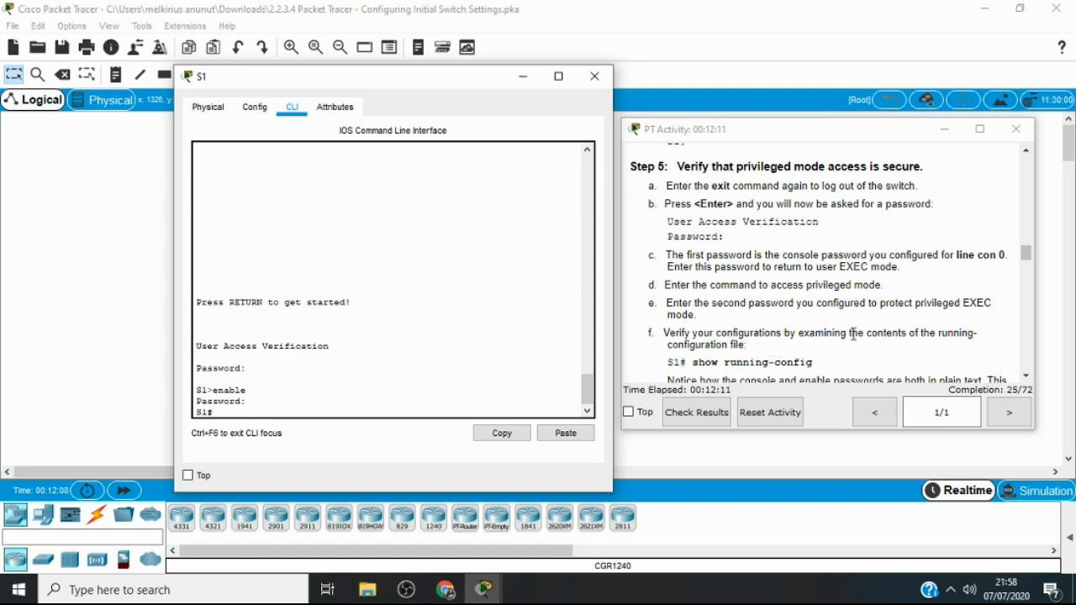
Read the rest of the Step 5 instructions and display S1's configuration with show running-config, paging through the first interfaces
{"action": "left_click", "coordinate": [1025, 377]}
{"action": "left_click", "coordinate": [1025, 376]}
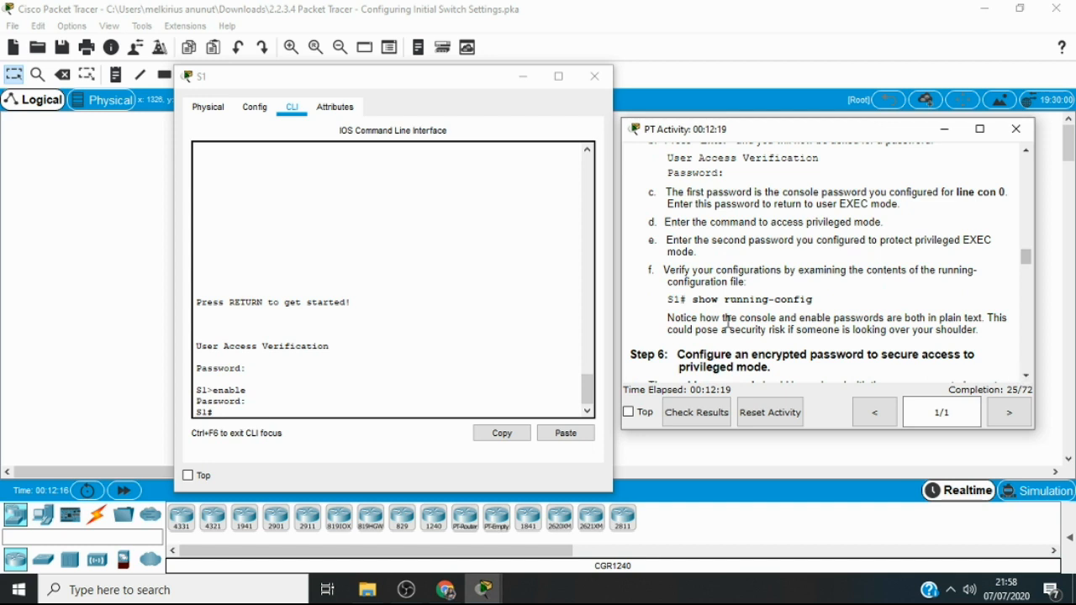
{"action": "left_click", "coordinate": [227, 415]}
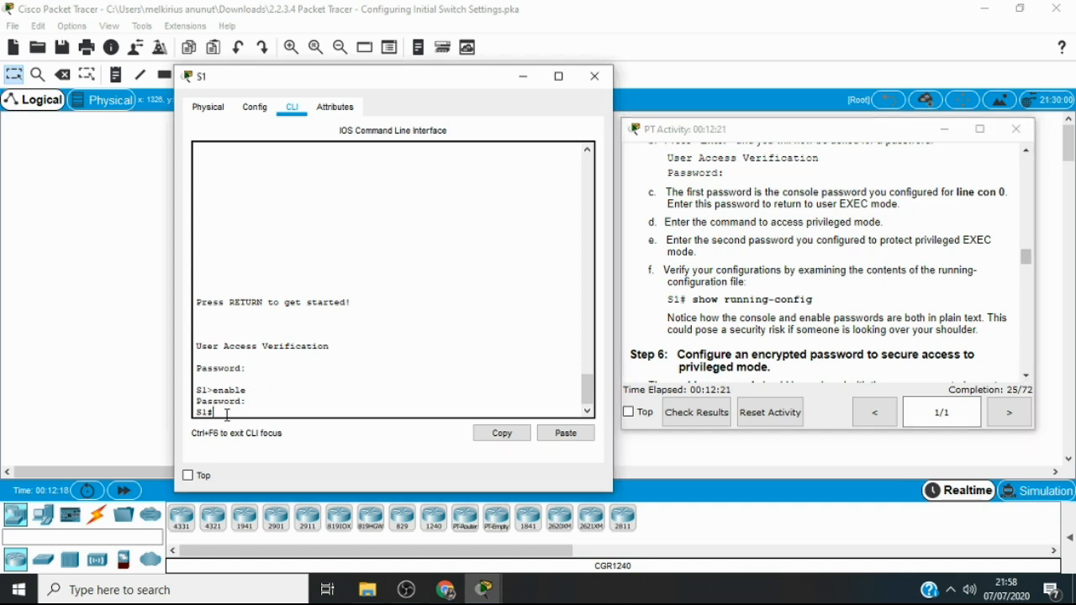
{"action": "type", "text": "show ru"}
{"action": "key", "text": "Tab"}
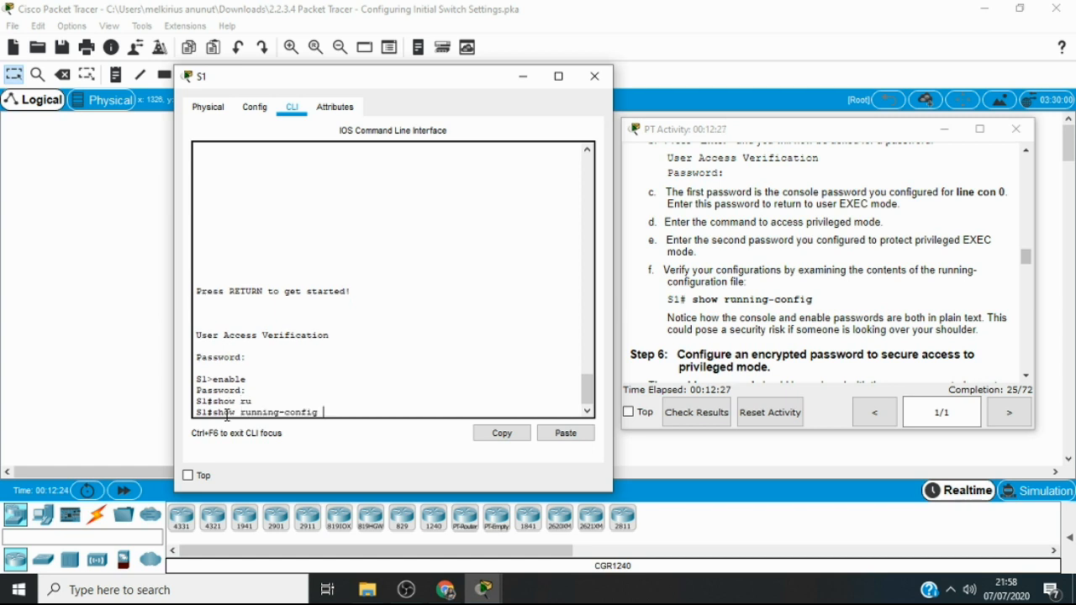
{"action": "key", "text": "Return"}
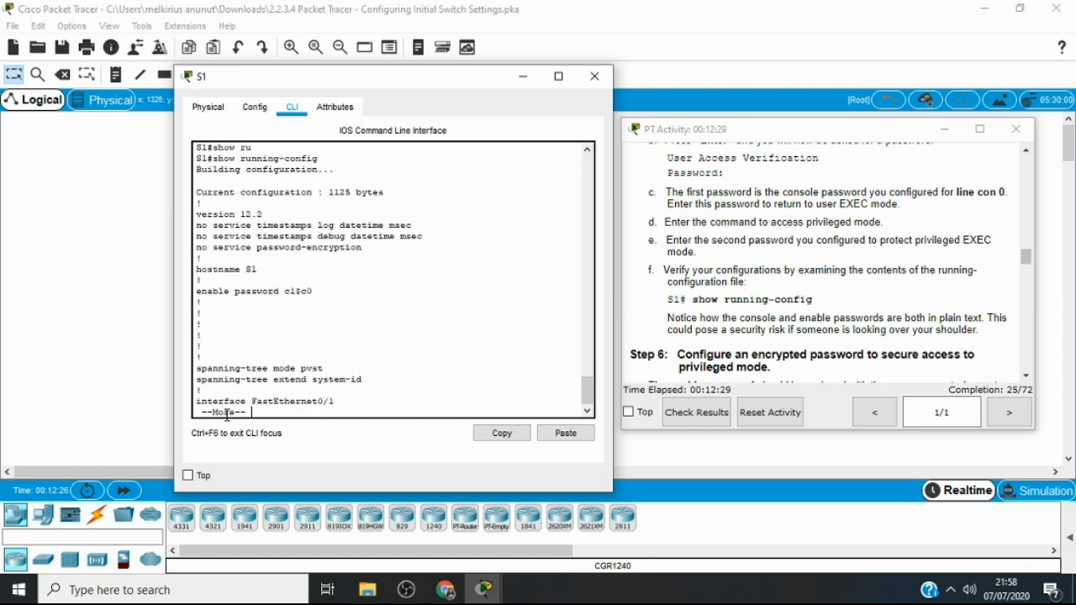
{"action": "key", "text": "Return"}
{"action": "key", "text": "Return"}
{"action": "key", "text": "Return"}
{"action": "key", "text": "Return"}
{"action": "key", "text": "Return"}
{"action": "key", "text": "Return"}
{"action": "key", "text": "Return"}
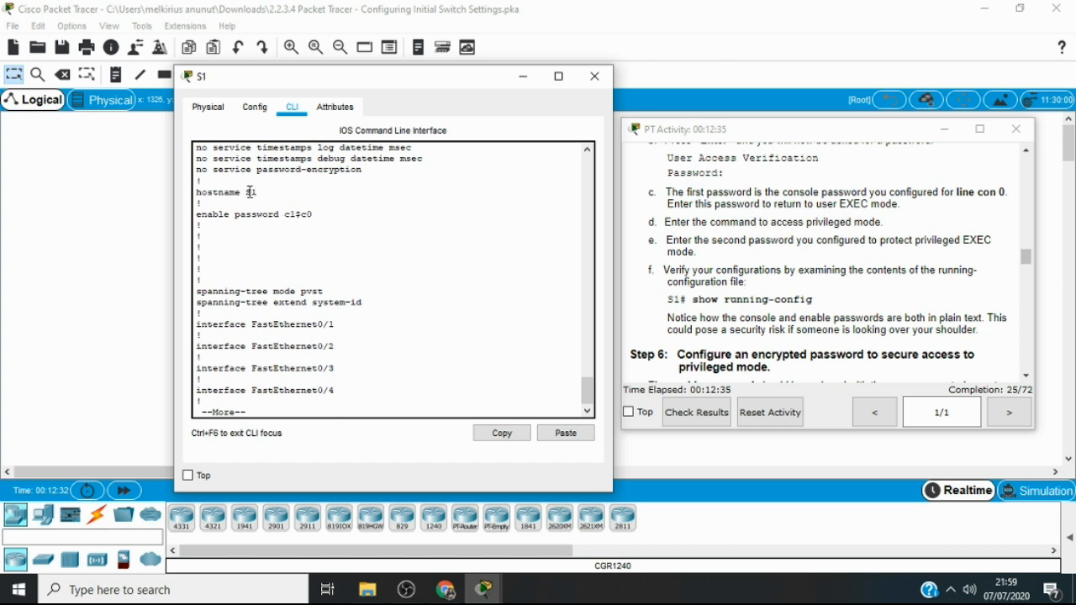
Examine the hostname and enable password lines in the running configuration and quit the listing
{"action": "left_click_drag", "start_coordinate": [260, 192], "coordinate": [331, 225]}
{"action": "left_click", "coordinate": [331, 225]}
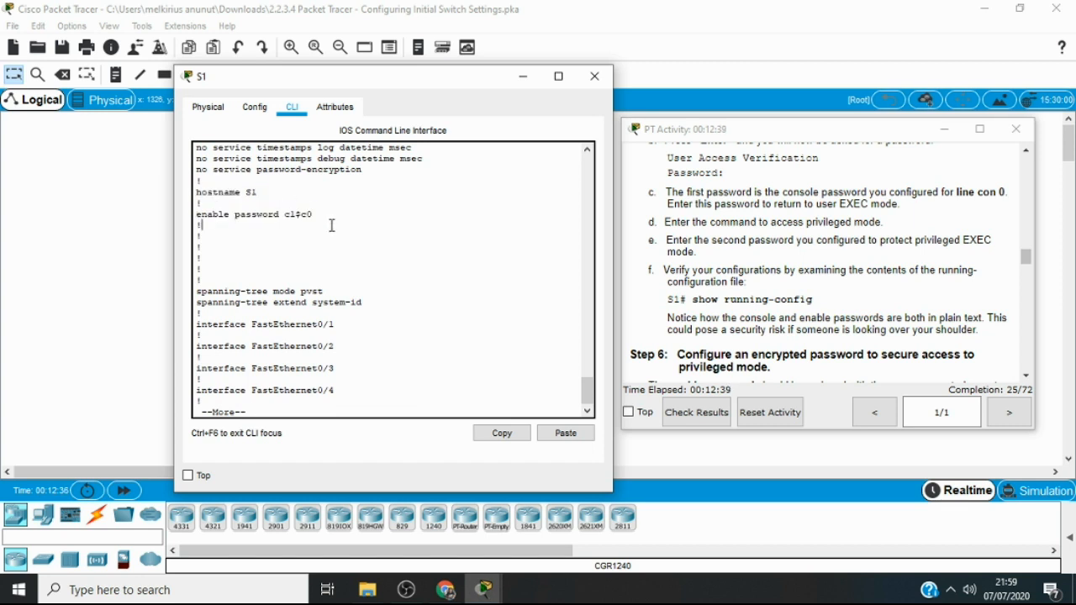
{"action": "key", "text": "q"}
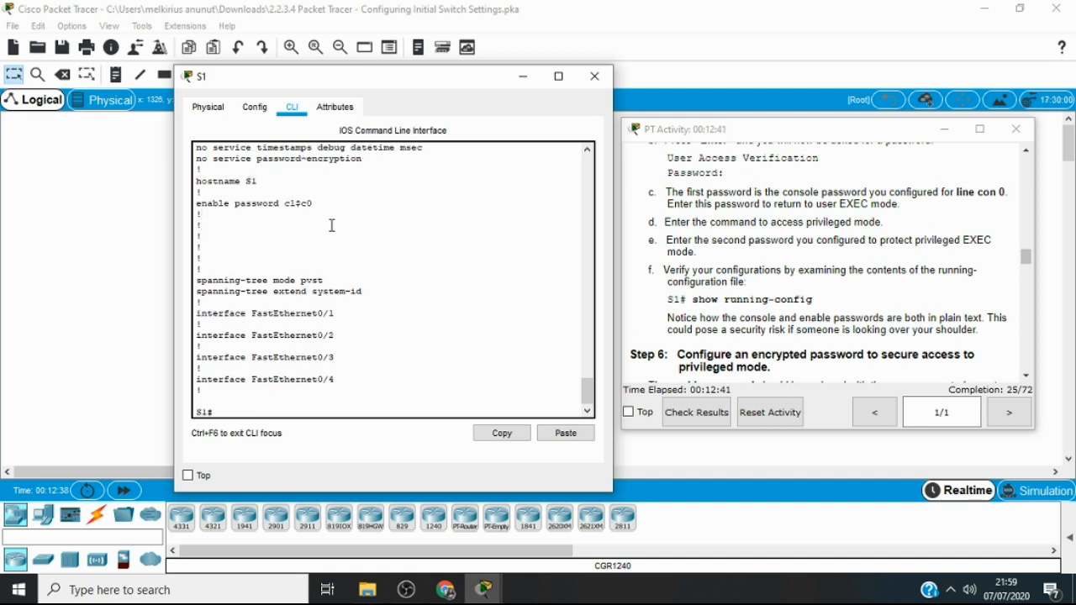
{"action": "key", "text": "Up"}
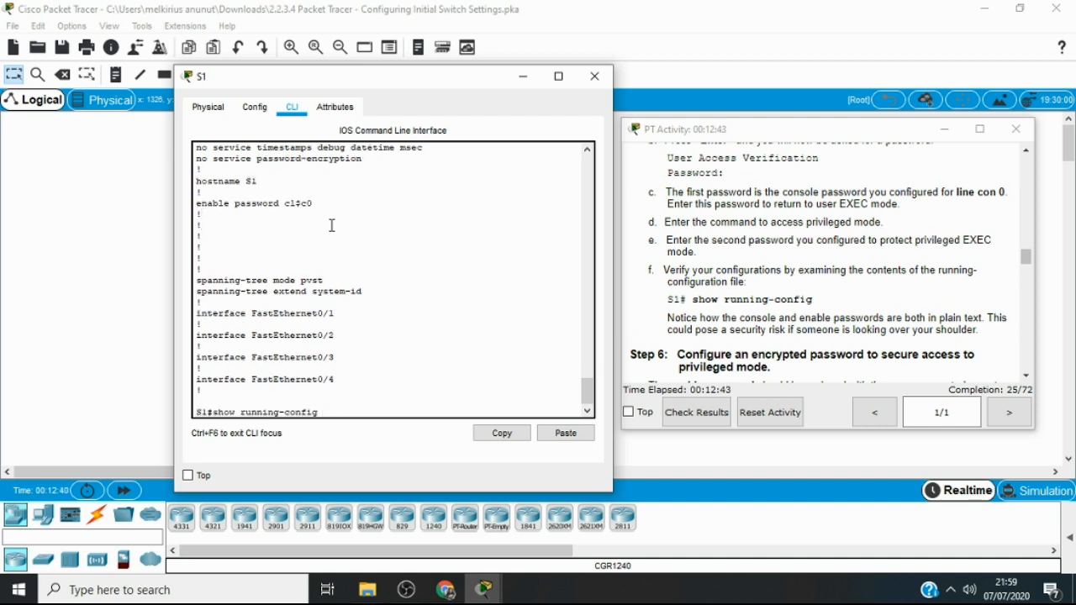
{"action": "key", "text": "Down"}
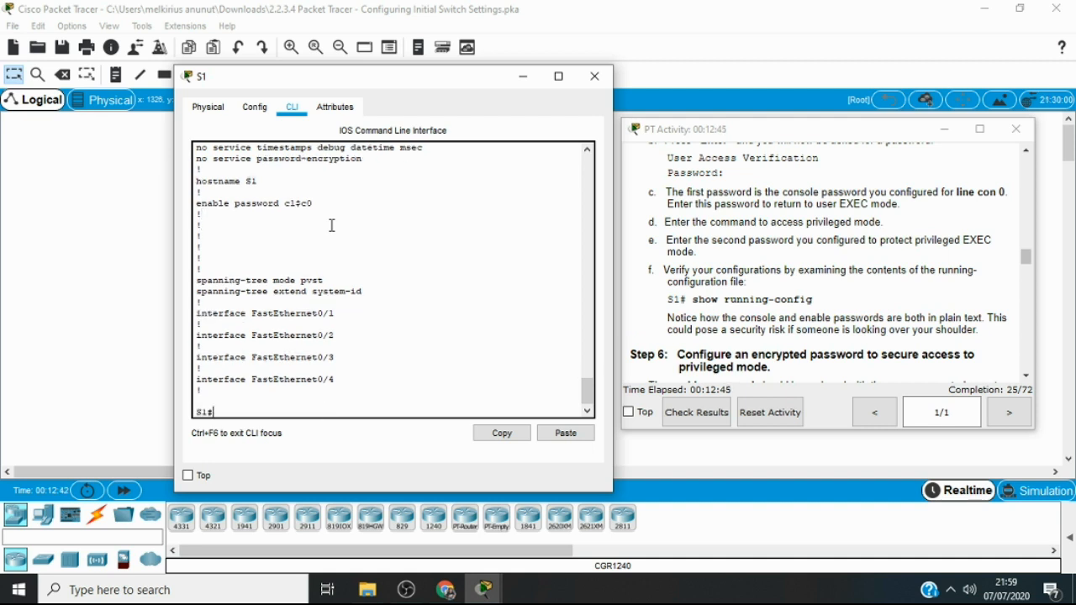
Read the Step 6 instructions on the encrypted privileged mode password and enter global configuration mode with conf t
{"action": "left_click", "coordinate": [1025, 376]}
{"action": "left_click", "coordinate": [1026, 376]}
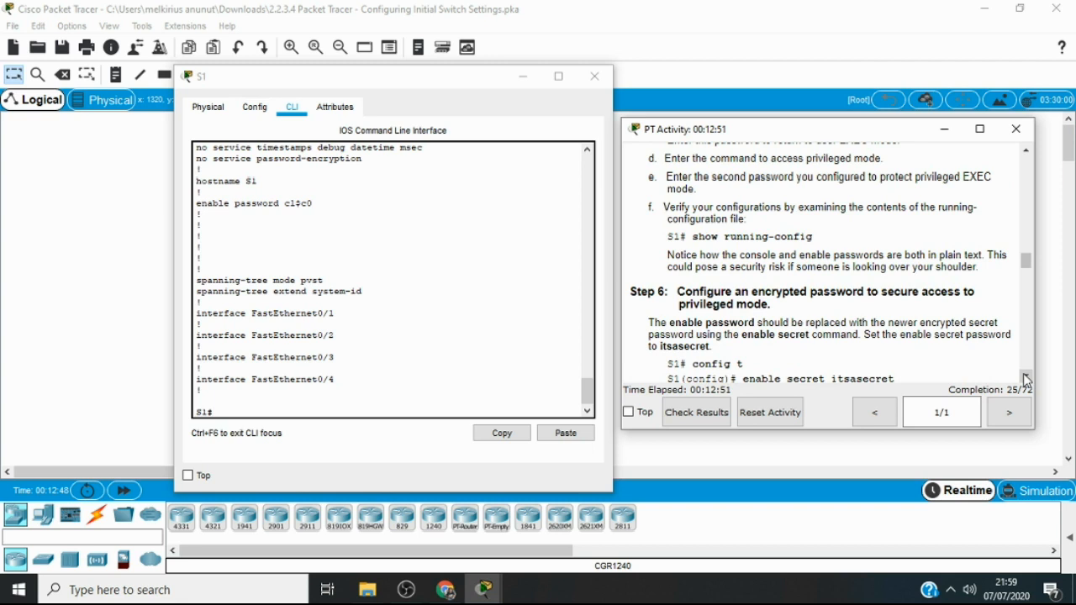
{"action": "left_click", "coordinate": [1025, 377]}
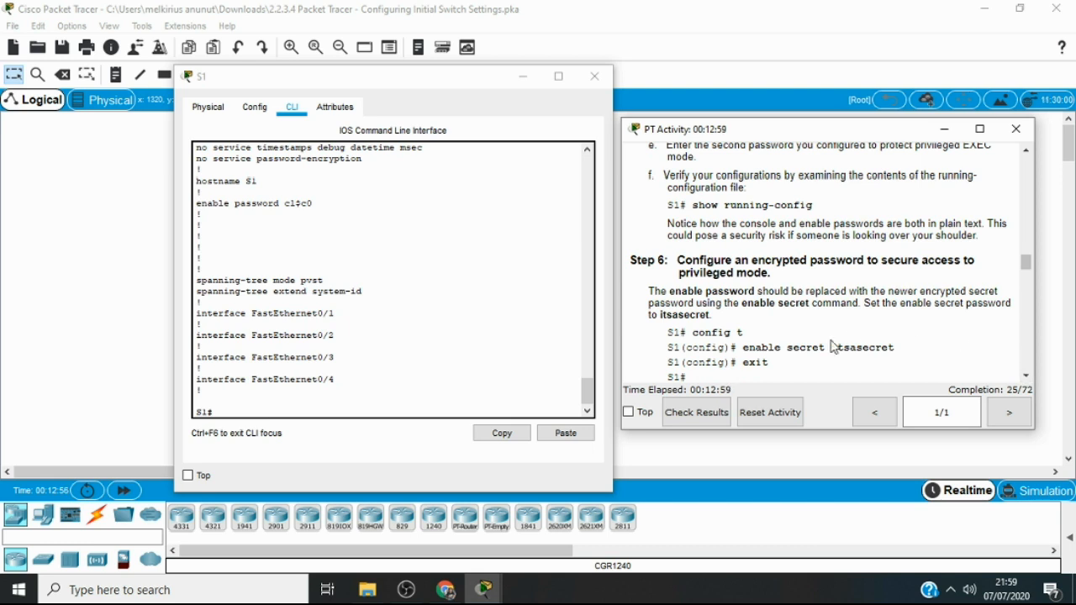
{"action": "left_click", "coordinate": [355, 406]}
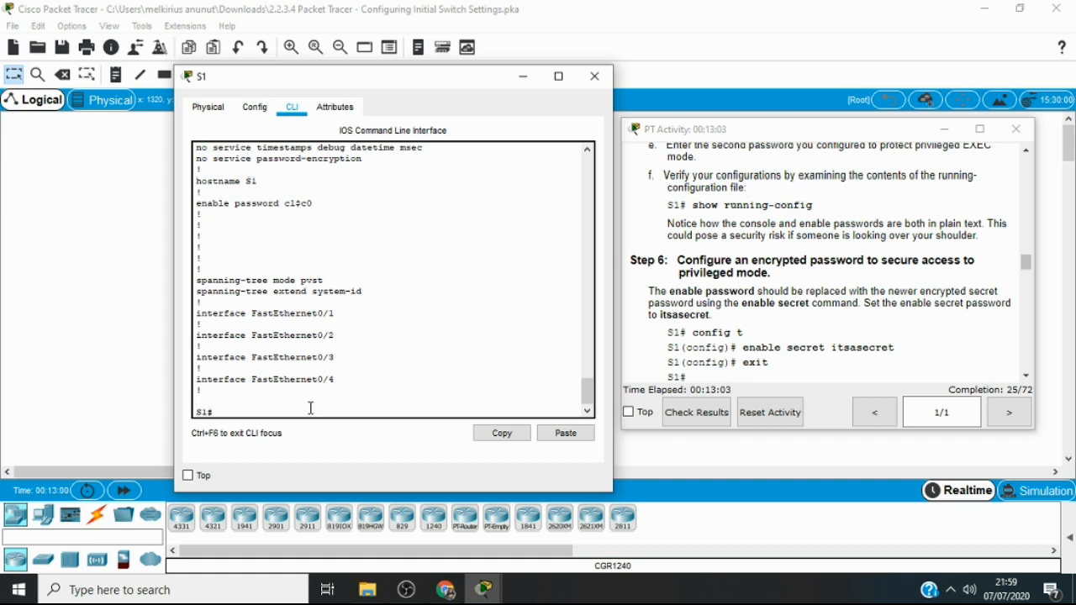
{"action": "type", "text": "conf t"}
{"action": "key", "text": "Return"}
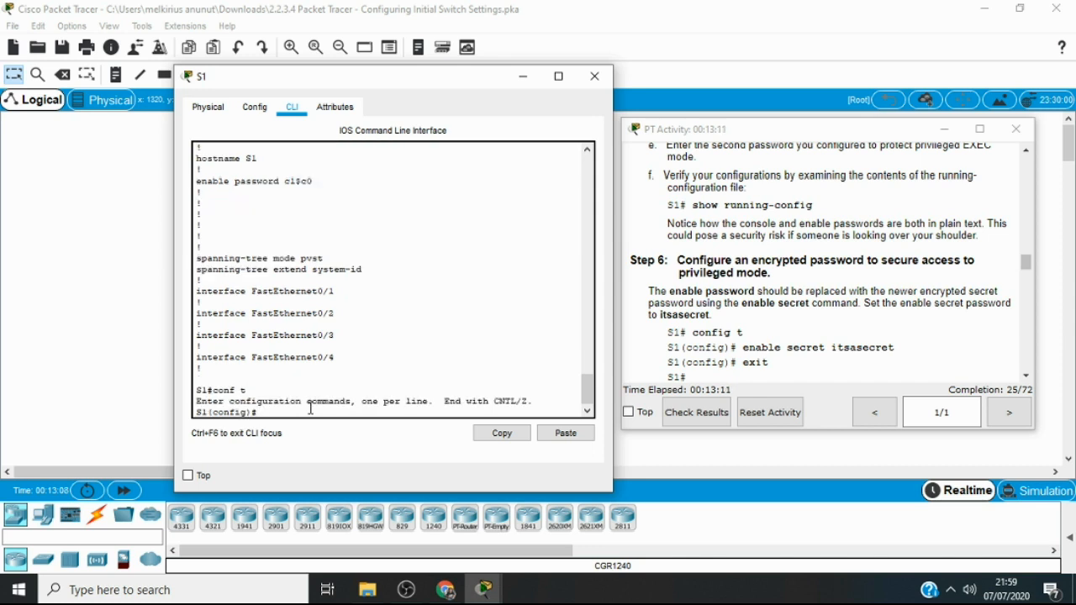
Set the encrypted privileged mode password from Step 6 with enable secret and exit to privileged EXEC mode
{"action": "type", "text": "enab"}
{"action": "key", "text": "Tab"}
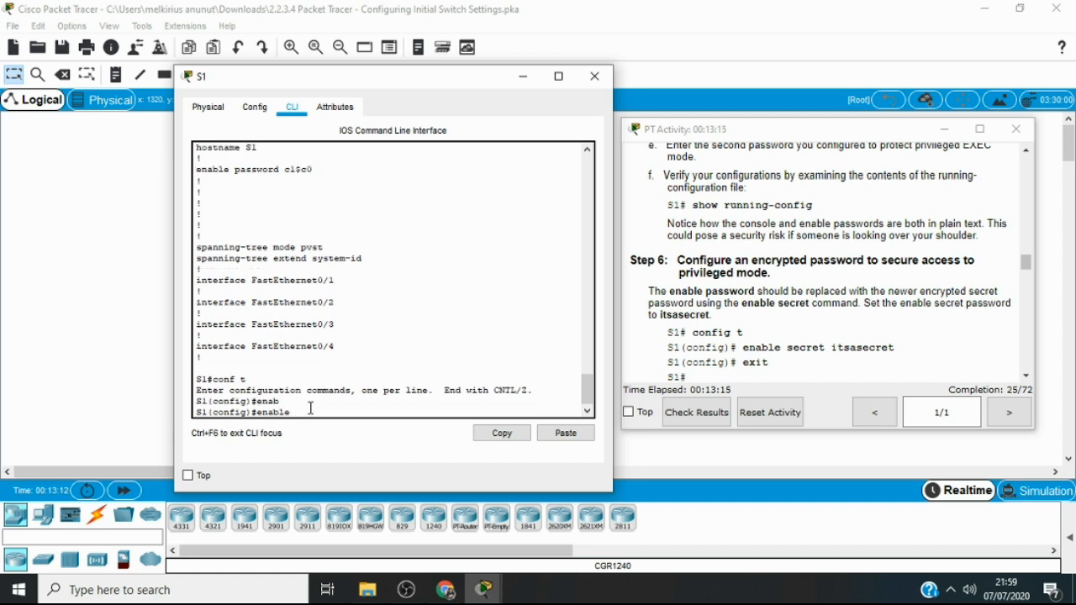
{"action": "type", "text": "sec"}
{"action": "key", "text": "Tab"}
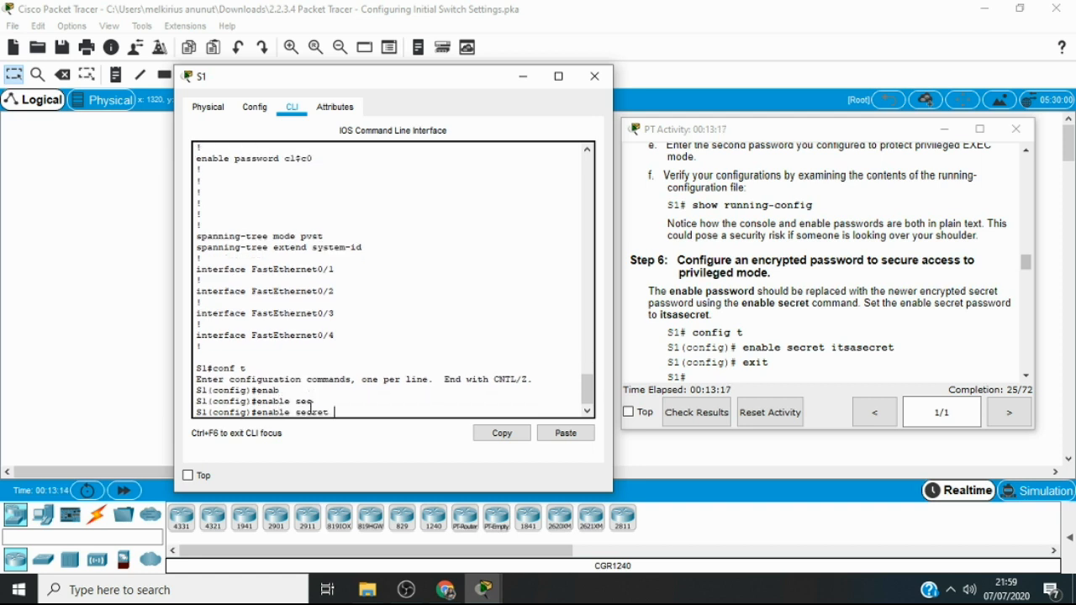
{"action": "type", "text": "itsasecret"}
{"action": "key", "text": "Return"}
{"action": "type", "text": "exit"}
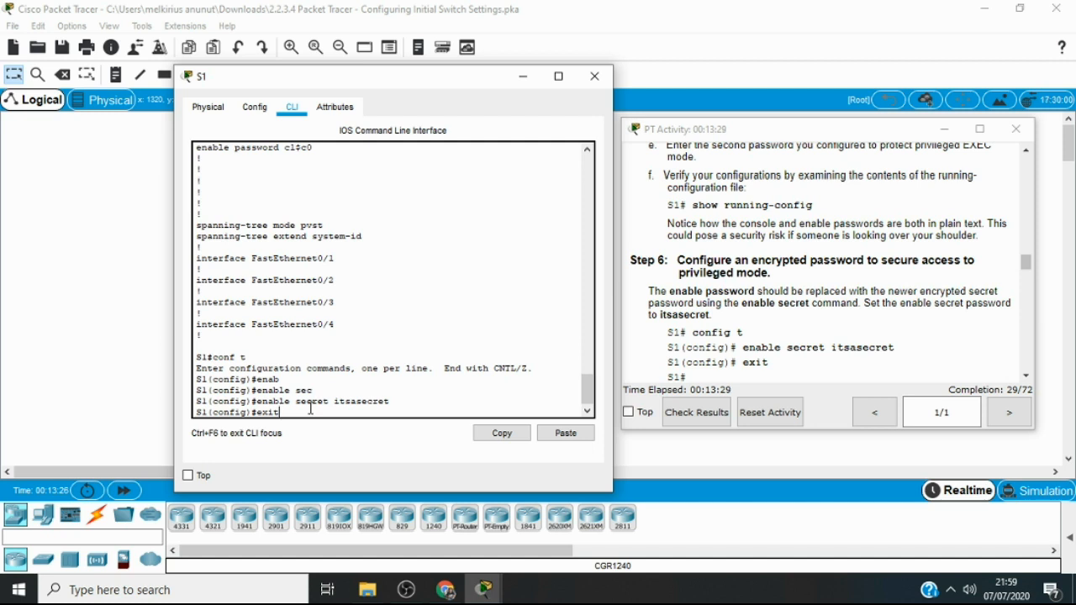
{"action": "left_click", "coordinate": [1027, 375]}
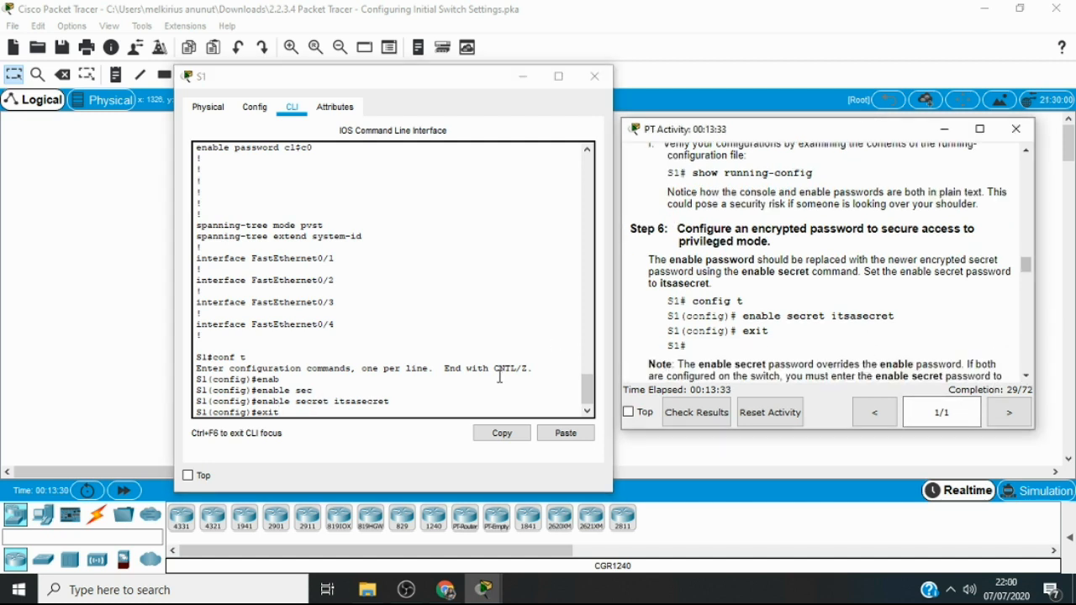
{"action": "left_click", "coordinate": [374, 409]}
{"action": "key", "text": "Return"}
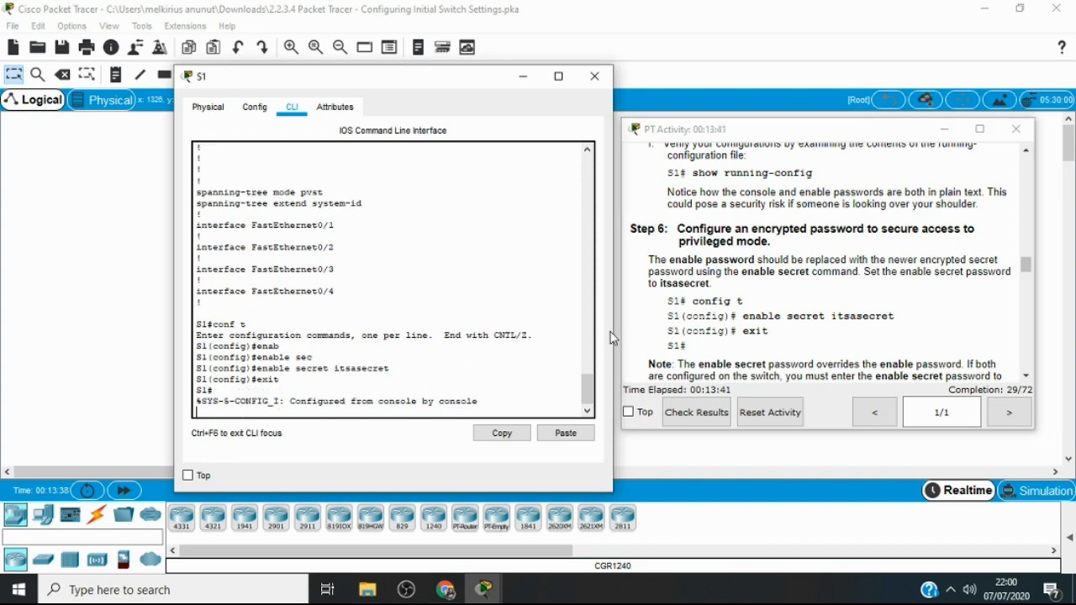
Read the Step 7 instructions on verifying the enable secret password and bring up a fresh S1 privileged prompt
{"action": "left_click", "coordinate": [1026, 377]}
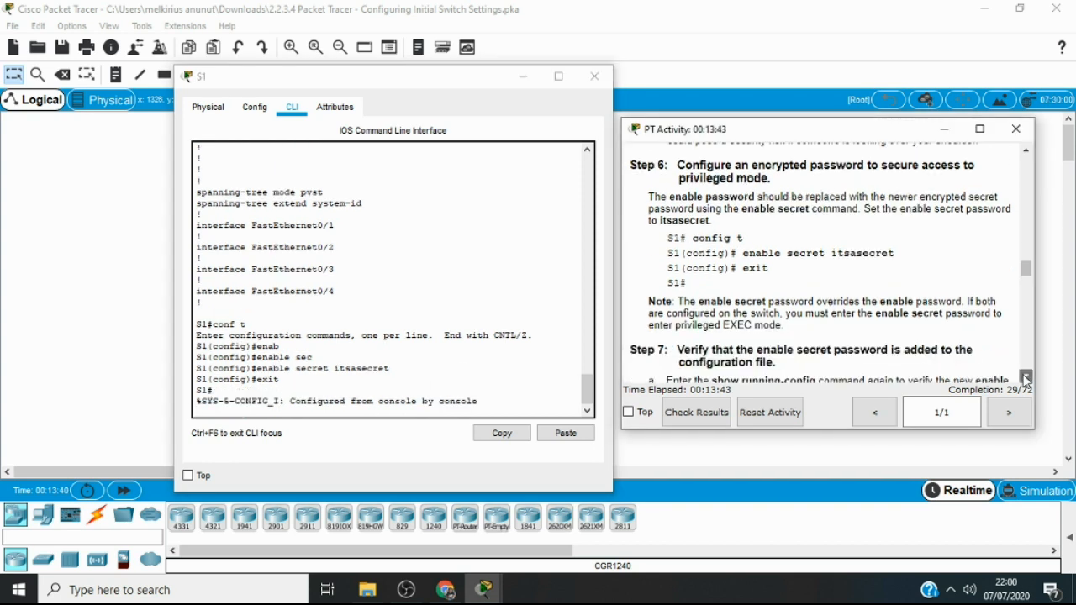
{"action": "left_click", "coordinate": [1026, 377]}
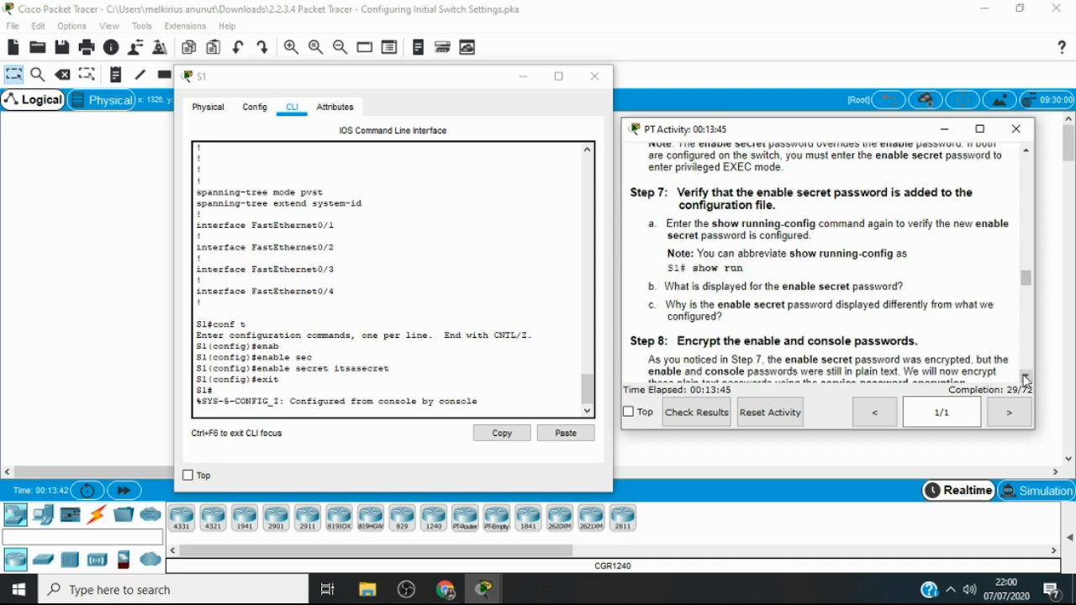
{"action": "left_click", "coordinate": [1026, 378]}
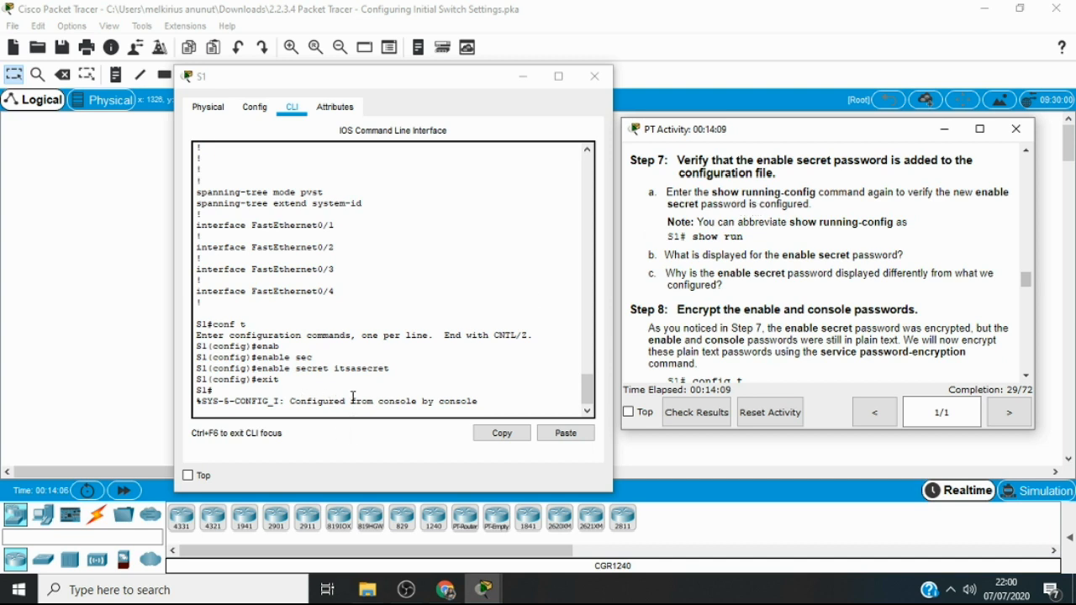
{"action": "left_click", "coordinate": [315, 413]}
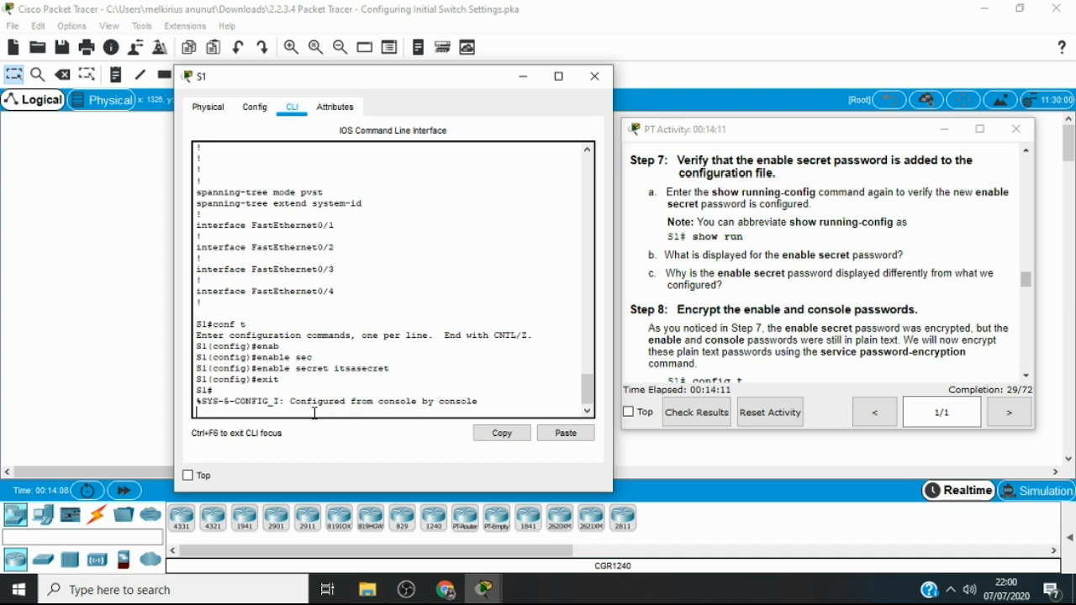
{"action": "key", "text": "Return"}
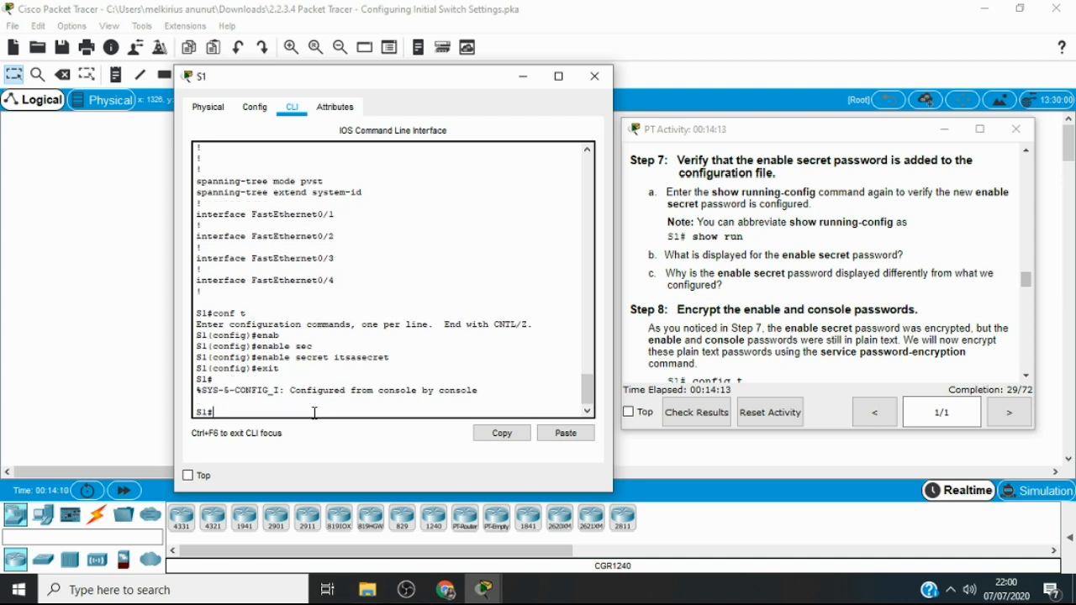
Run show running-config again on S1 and page through the output to check the enable secret entry
{"action": "type", "text": "sho"}
{"action": "key", "text": "Tab"}
{"action": "type", "text": "r"}
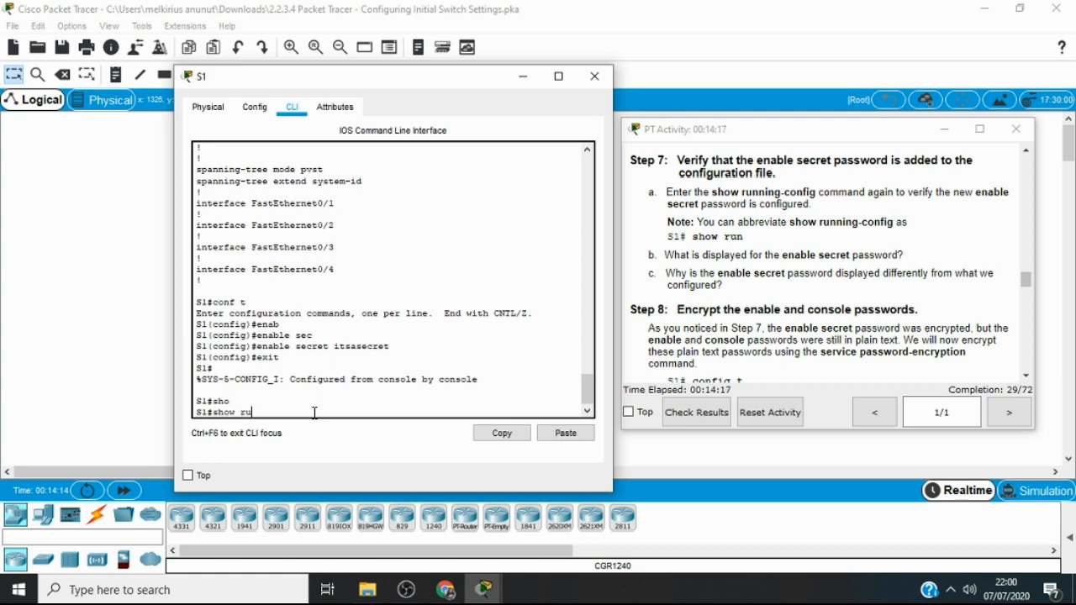
{"action": "type", "text": "u"}
{"action": "key", "text": "Tab"}
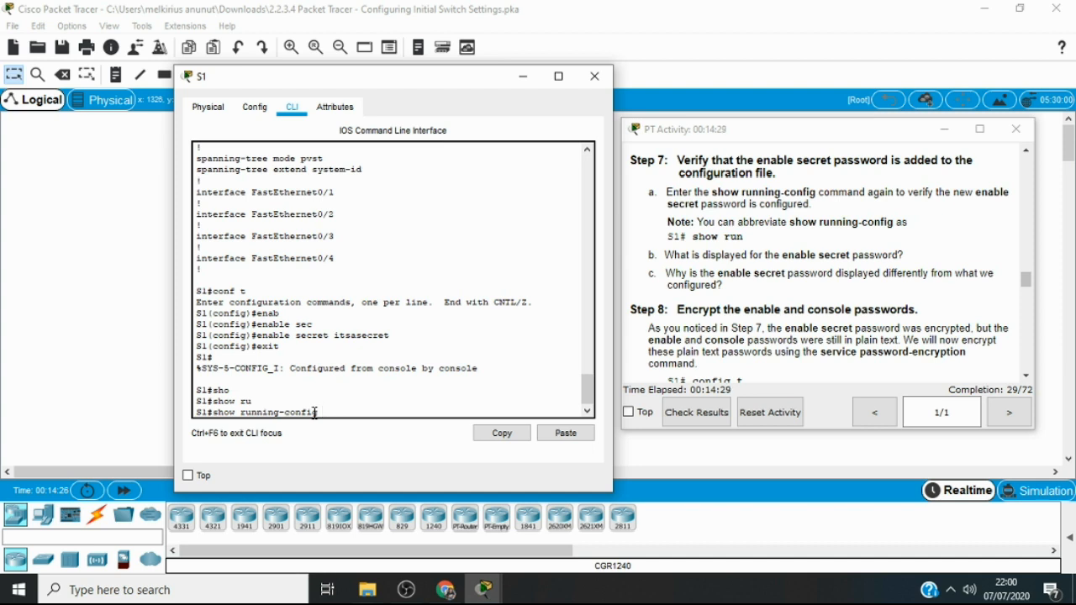
{"action": "key", "text": "Return"}
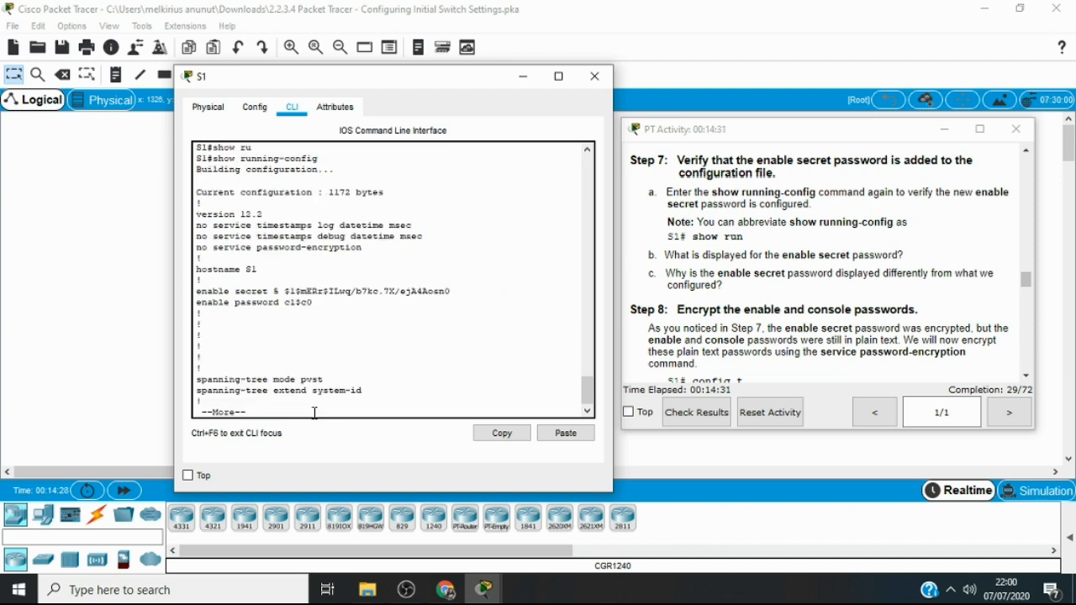
{"action": "key", "text": "Return"}
{"action": "key", "text": "Return"}
{"action": "key", "text": "Return"}
{"action": "key", "text": "Return"}
{"action": "key", "text": "Return"}
{"action": "key", "text": "Return"}
{"action": "key", "text": "Return"}
{"action": "key", "text": "Return"}
{"action": "key", "text": "Return"}
{"action": "key", "text": "Return"}
{"action": "key", "text": "Return"}
{"action": "key", "text": "Return"}
{"action": "key", "text": "Return"}
{"action": "key", "text": "Return"}
{"action": "key", "text": "Return"}
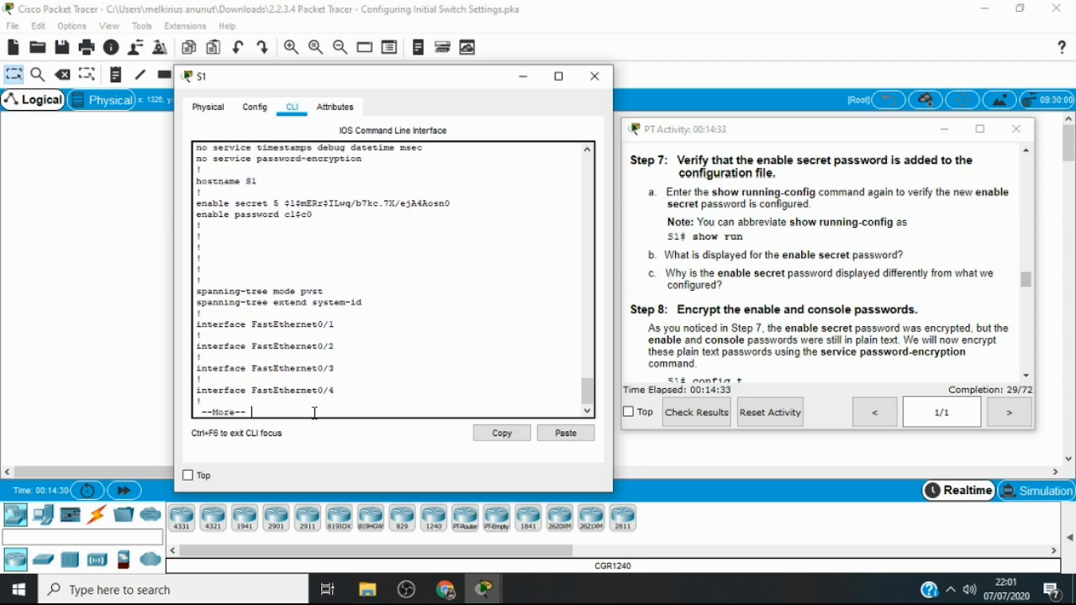
Page through the rest of S1's running-config output, from the interface list to the console and vty line settings
{"action": "key", "text": "Return"}
{"action": "key", "text": "Return"}
{"action": "key", "text": "Return"}
{"action": "key", "text": "Return"}
{"action": "key", "text": "Return"}
{"action": "key", "text": "Return"}
{"action": "key", "text": "Return"}
{"action": "key", "text": "Return"}
{"action": "key", "text": "Return"}
{"action": "key", "text": "Return"}
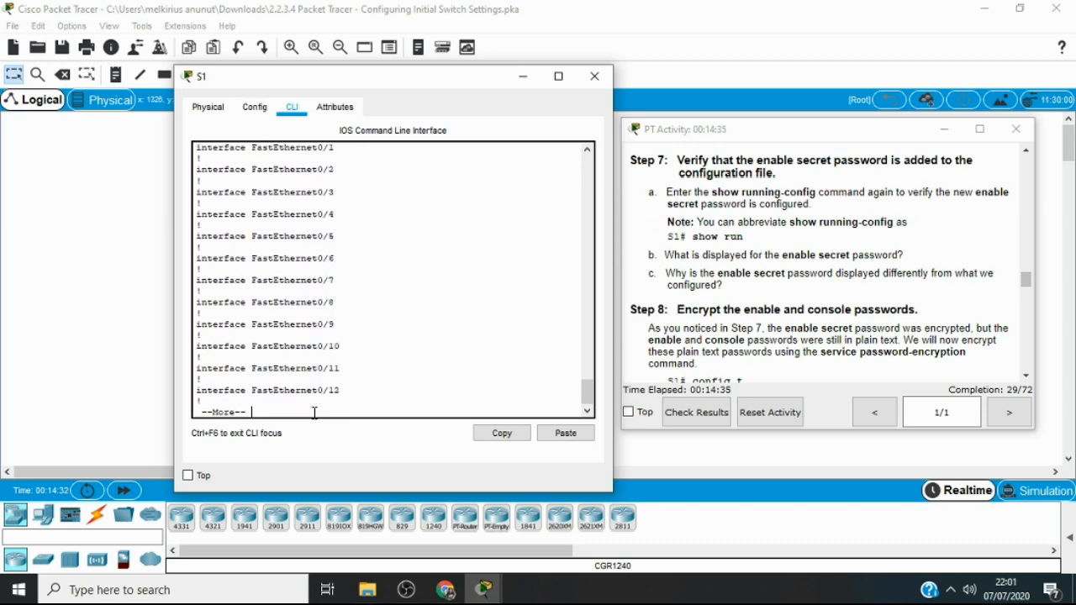
{"action": "key", "text": "Return"}
{"action": "key", "text": "Return"}
{"action": "key", "text": "Return"}
{"action": "key", "text": "Return"}
{"action": "key", "text": "Return"}
{"action": "key", "text": "Return"}
{"action": "key", "text": "Return"}
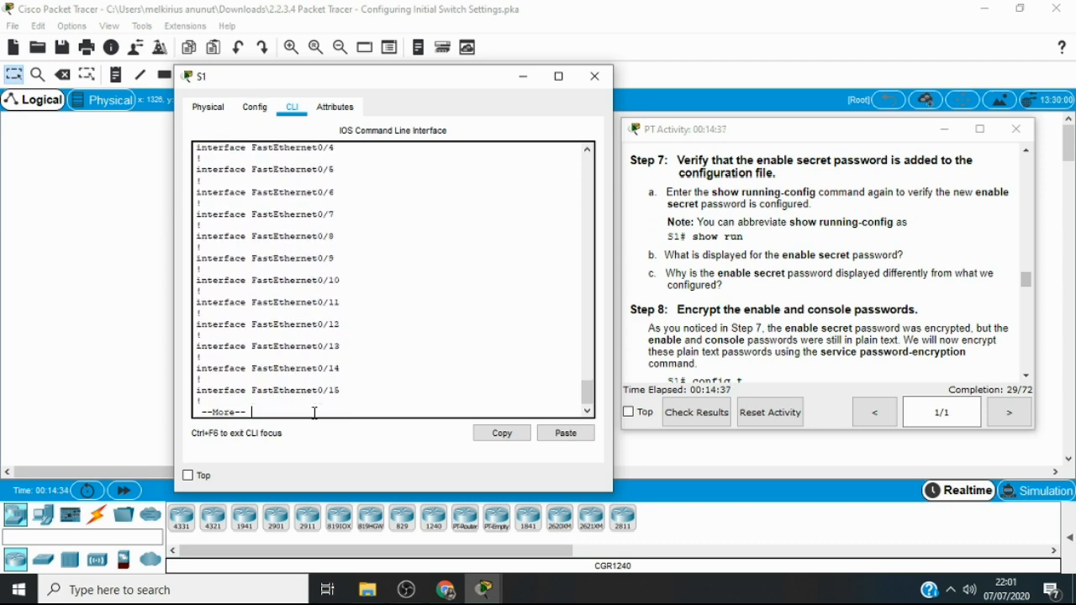
{"action": "key", "text": "Return"}
{"action": "key", "text": "Return"}
{"action": "key", "text": "Return"}
{"action": "key", "text": "Return"}
{"action": "key", "text": "Return"}
{"action": "key", "text": "Return"}
{"action": "key", "text": "Return"}
{"action": "key", "text": "Return"}
{"action": "key", "text": "Return"}
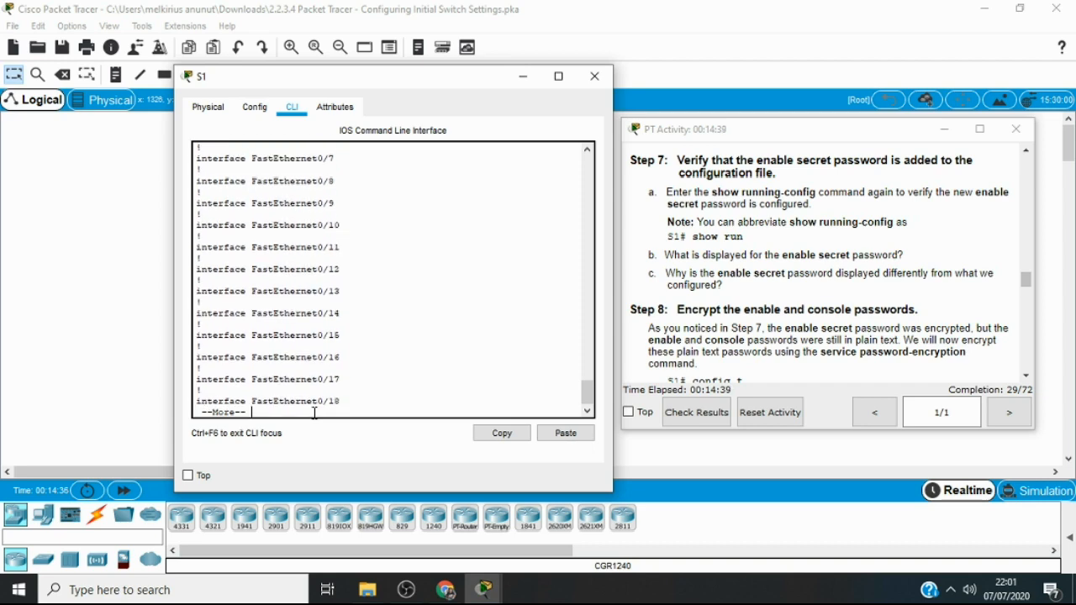
{"action": "key", "text": "Return"}
{"action": "key", "text": "Return"}
{"action": "key", "text": "Return"}
{"action": "key", "text": "Return"}
{"action": "key", "text": "Return"}
{"action": "key", "text": "Return"}
{"action": "key", "text": "Return"}
{"action": "key", "text": "Return"}
{"action": "key", "text": "Return"}
{"action": "key", "text": "Return"}
{"action": "key", "text": "Return"}
{"action": "key", "text": "Return"}
{"action": "key", "text": "Return"}
{"action": "key", "text": "Return"}
{"action": "key", "text": "Return"}
{"action": "key", "text": "Return"}
{"action": "key", "text": "Return"}
{"action": "key", "text": "Return"}
{"action": "key", "text": "Return"}
{"action": "key", "text": "Return"}
{"action": "key", "text": "Return"}
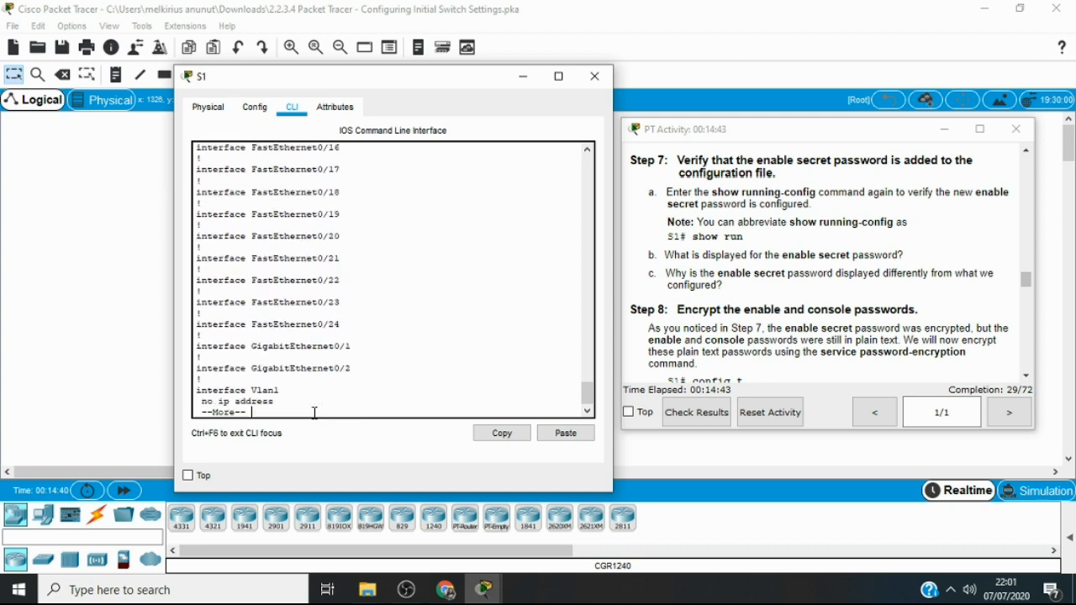
{"action": "key", "text": "Return"}
{"action": "key", "text": "Return"}
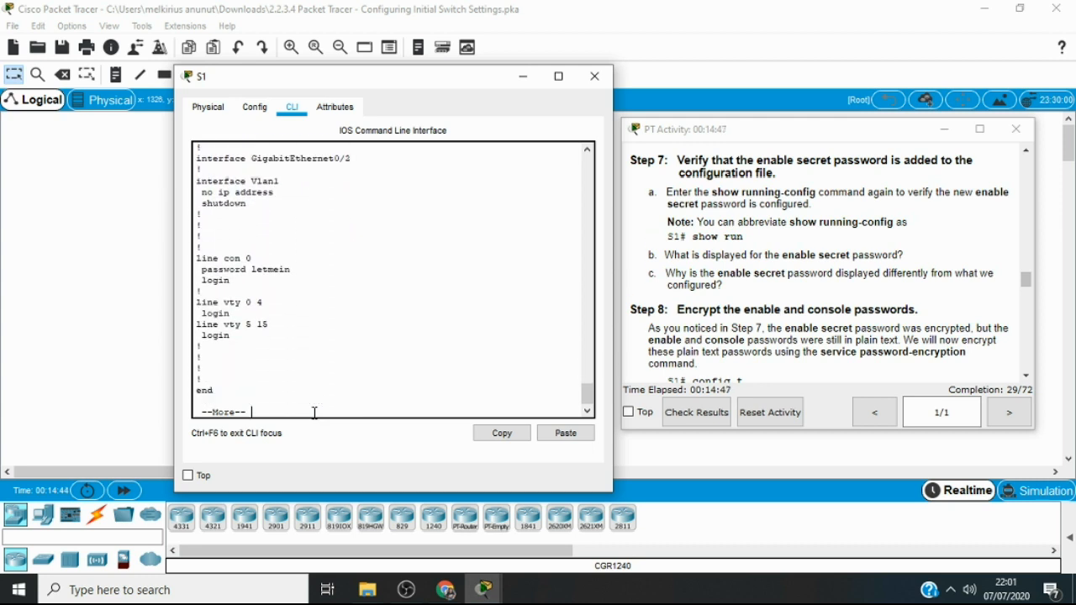
{"action": "type", "text": "show run"}
{"action": "key", "text": "Tab"}
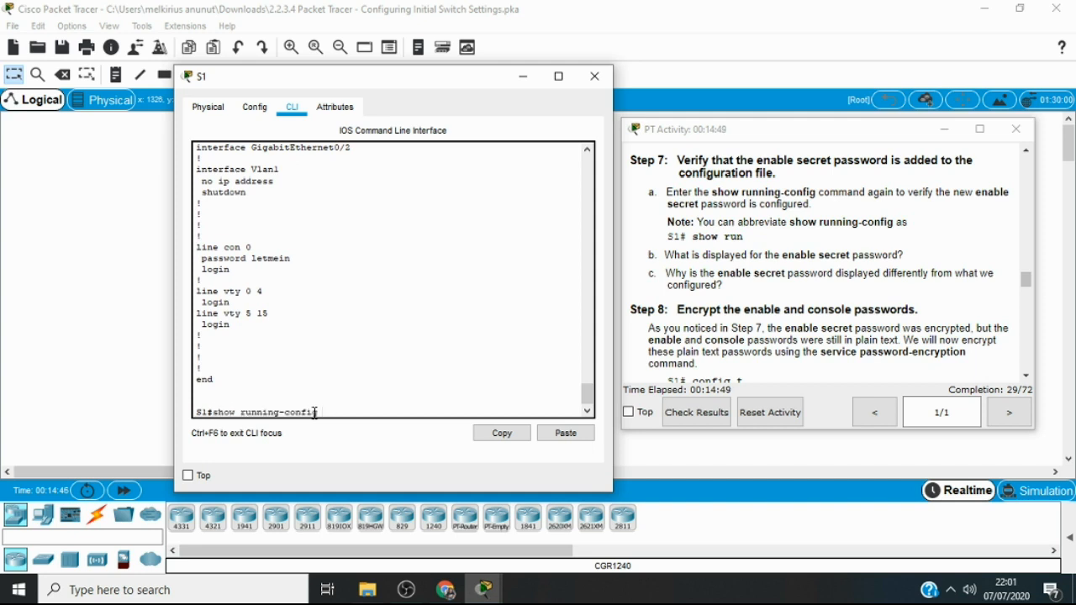
{"action": "key", "text": "BackSpace"}
{"action": "key", "text": "BackSpace"}
{"action": "key", "text": "BackSpace"}
{"action": "key", "text": "BackSpace"}
{"action": "key", "text": "BackSpace"}
{"action": "key", "text": "BackSpace"}
{"action": "key", "text": "BackSpace"}
{"action": "key", "text": "BackSpace"}
{"action": "key", "text": "BackSpace"}
{"action": "key", "text": "BackSpace"}
{"action": "key", "text": "BackSpace"}
{"action": "key", "text": "BackSpace"}
{"action": "key", "text": "BackSpace"}
{"action": "key", "text": "BackSpace"}
{"action": "key", "text": "BackSpace"}
{"action": "key", "text": "BackSpace"}
{"action": "key", "text": "BackSpace"}
{"action": "key", "text": "BackSpace"}
{"action": "key", "text": "BackSpace"}
{"action": "key", "text": "BackSpace"}
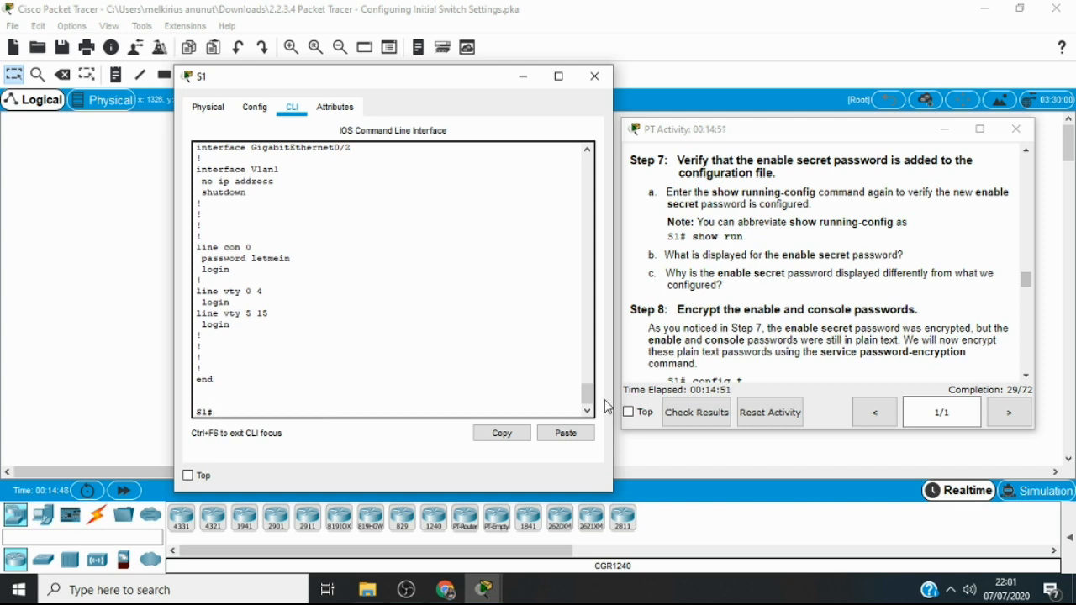
Go back to the password entries in the running-config output and compare how the enable secret and enable password are displayed
{"action": "left_click", "coordinate": [586, 150]}
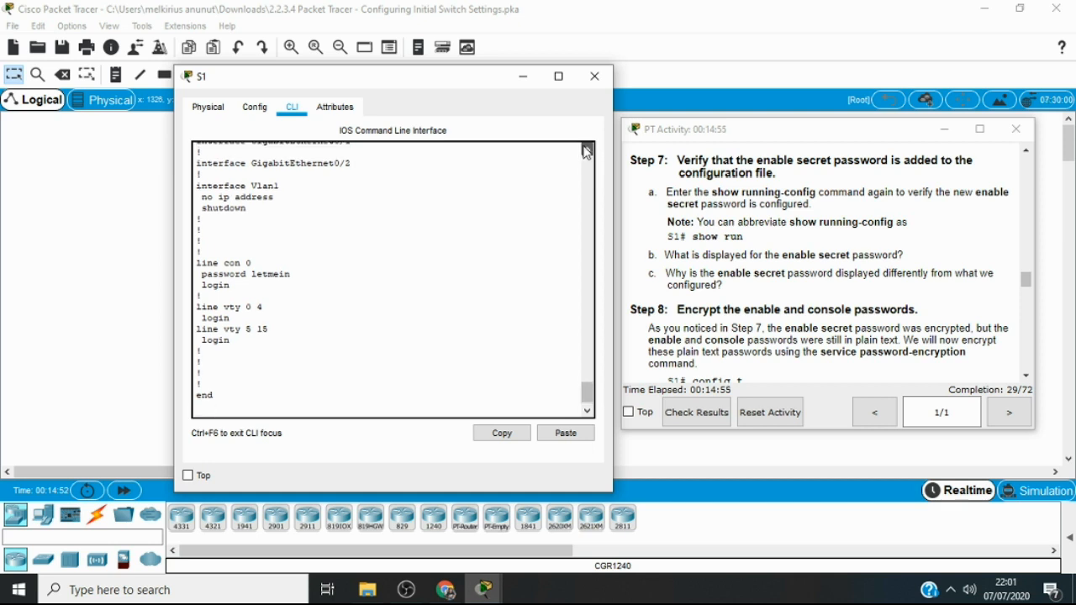
{"action": "left_click", "coordinate": [586, 150]}
{"action": "left_click", "coordinate": [586, 150]}
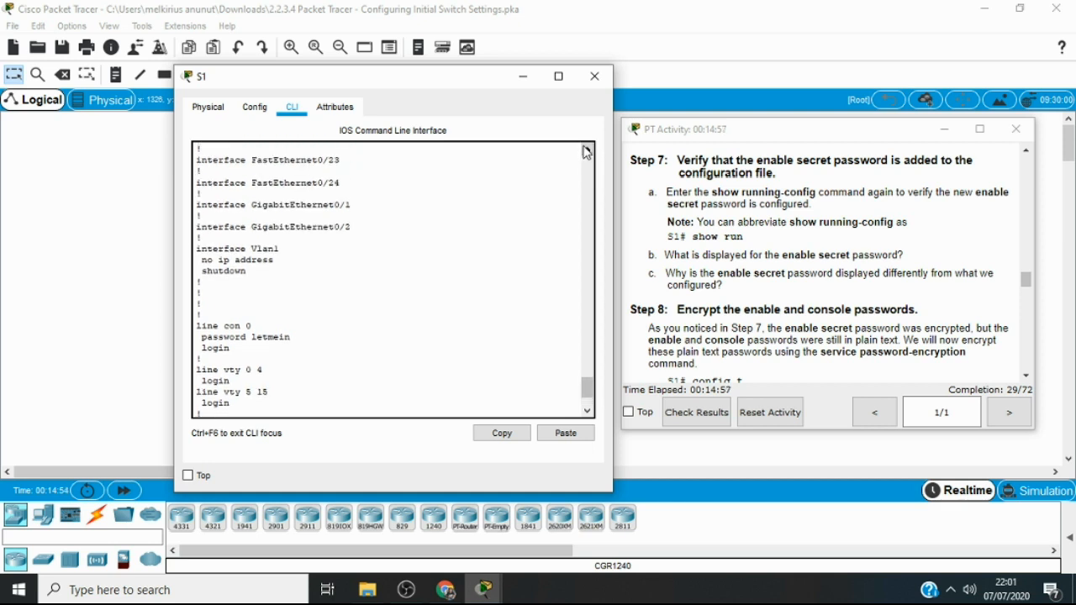
{"action": "left_click", "coordinate": [586, 150]}
{"action": "left_click", "coordinate": [586, 151]}
{"action": "left_click", "coordinate": [586, 151]}
{"action": "left_click", "coordinate": [586, 150]}
{"action": "left_click", "coordinate": [586, 151]}
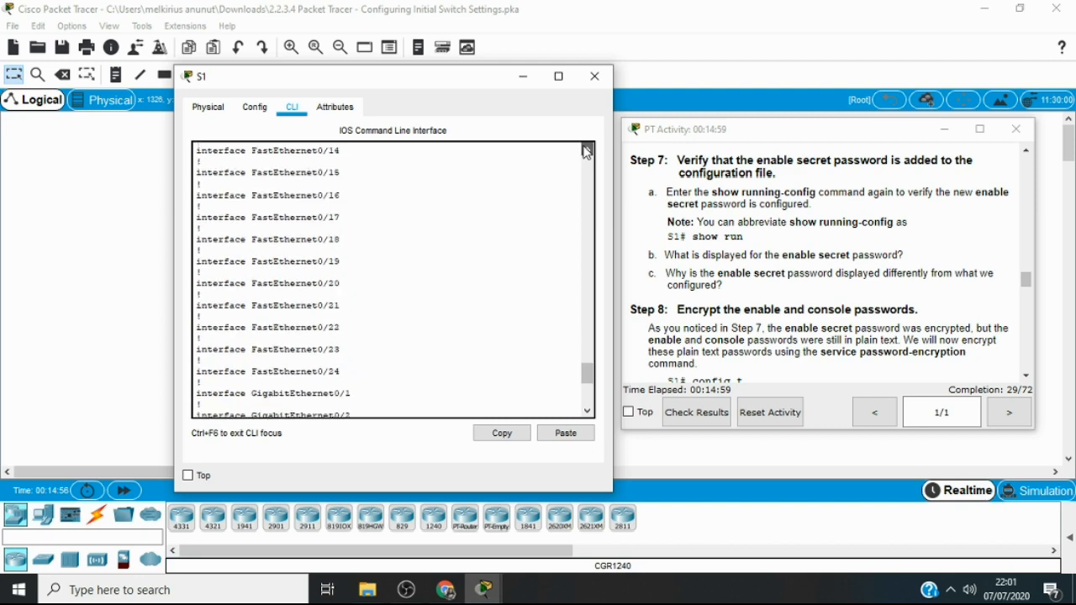
{"action": "left_click", "coordinate": [586, 150]}
{"action": "left_click", "coordinate": [586, 150]}
{"action": "left_click", "coordinate": [586, 150]}
{"action": "left_click", "coordinate": [586, 151]}
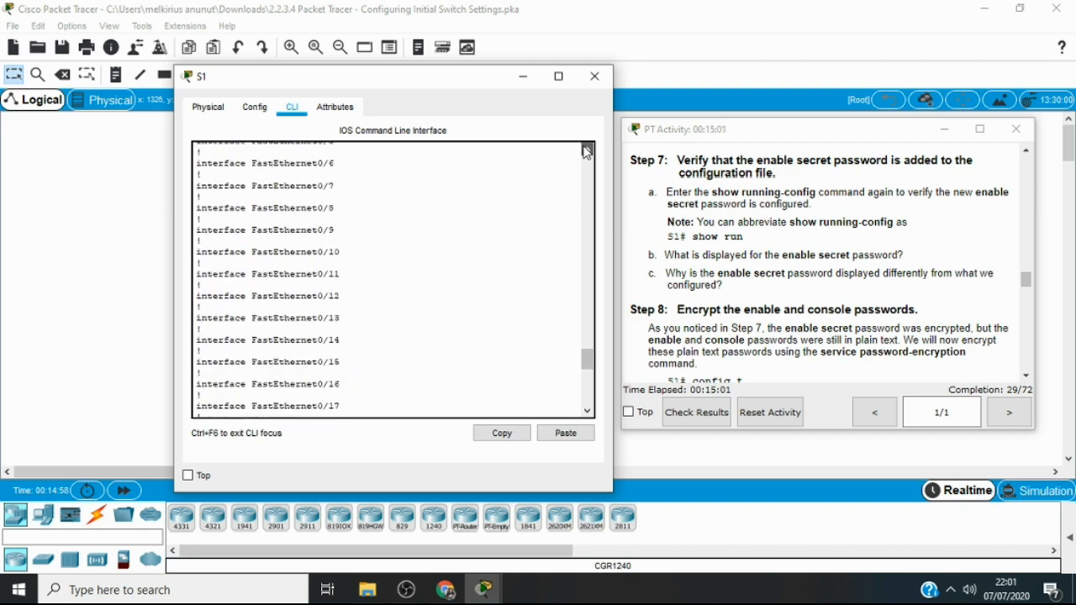
{"action": "left_click", "coordinate": [586, 150]}
{"action": "left_click", "coordinate": [586, 150]}
{"action": "left_click", "coordinate": [586, 150]}
{"action": "left_click", "coordinate": [586, 151]}
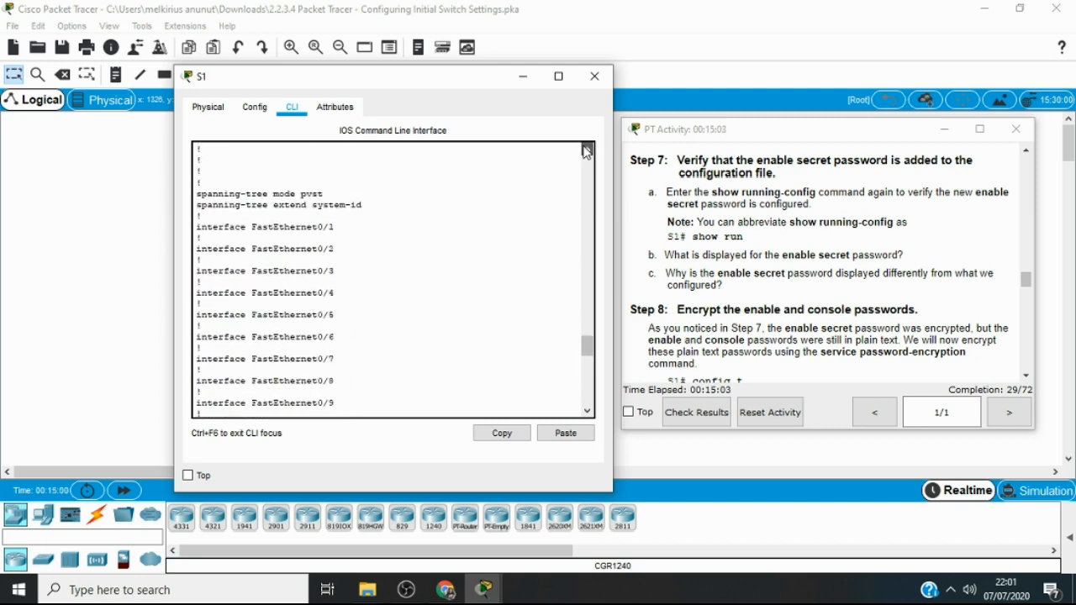
{"action": "left_click", "coordinate": [586, 150]}
{"action": "left_click", "coordinate": [586, 151]}
{"action": "left_click", "coordinate": [586, 150]}
{"action": "left_click", "coordinate": [586, 151]}
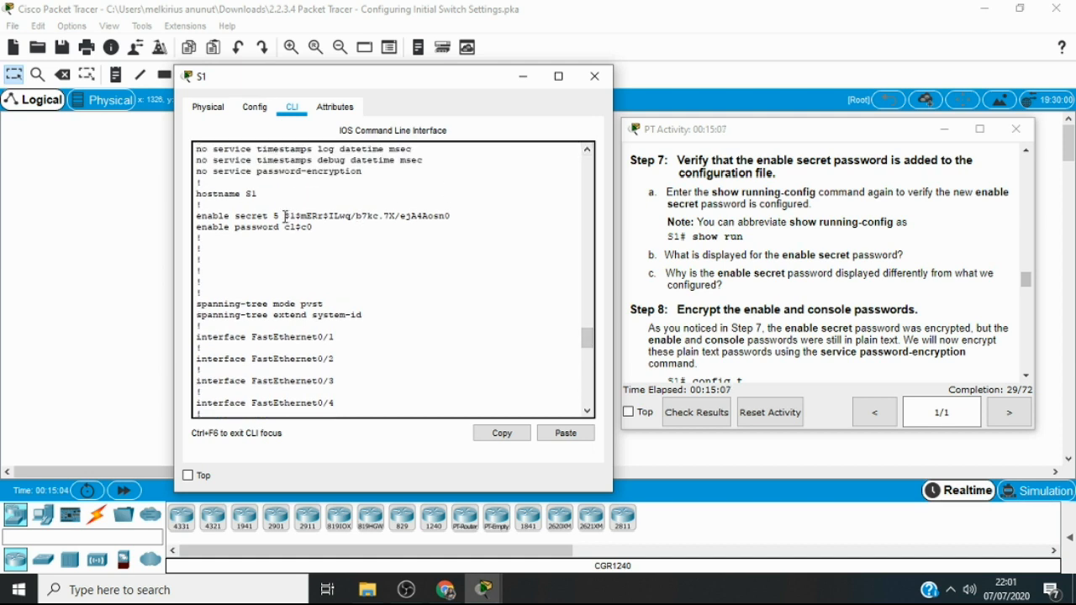
{"action": "left_click_drag", "start_coordinate": [285, 216], "coordinate": [456, 216]}
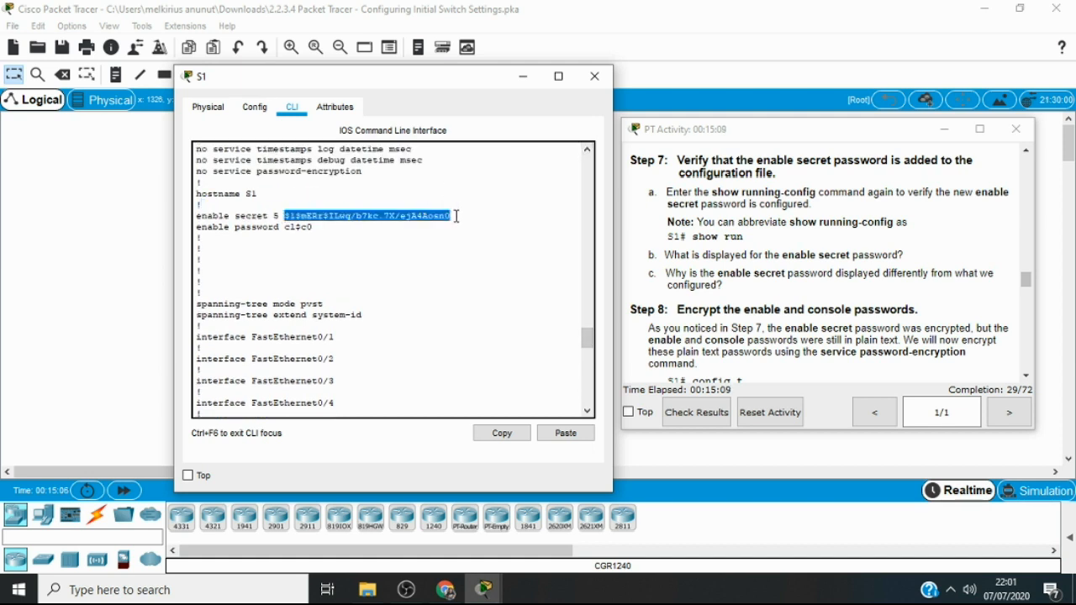
{"action": "left_click", "coordinate": [444, 216]}
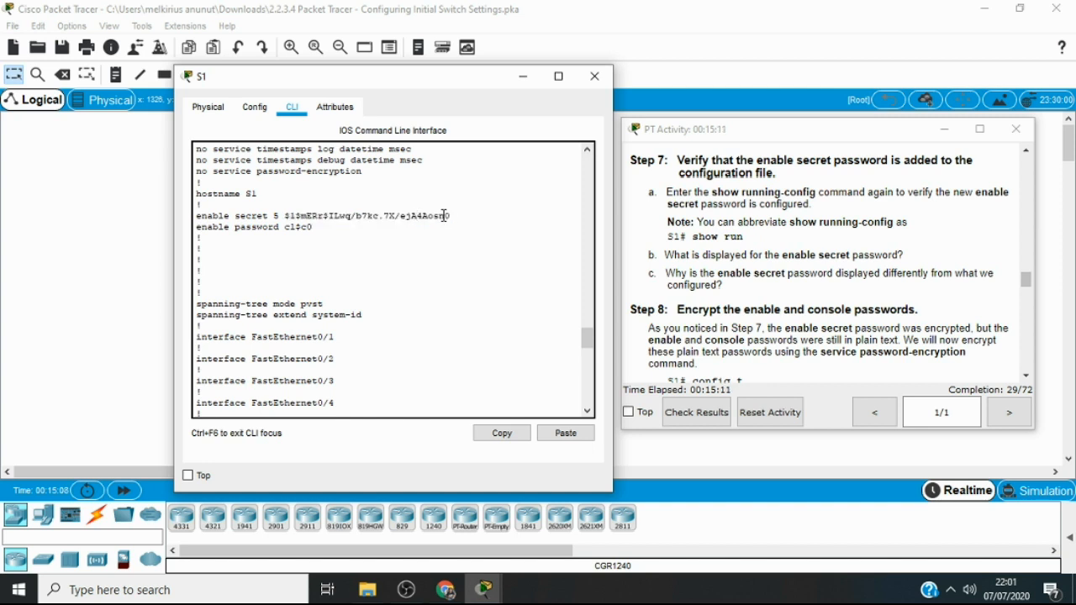
{"action": "left_click_drag", "start_coordinate": [452, 216], "coordinate": [324, 218]}
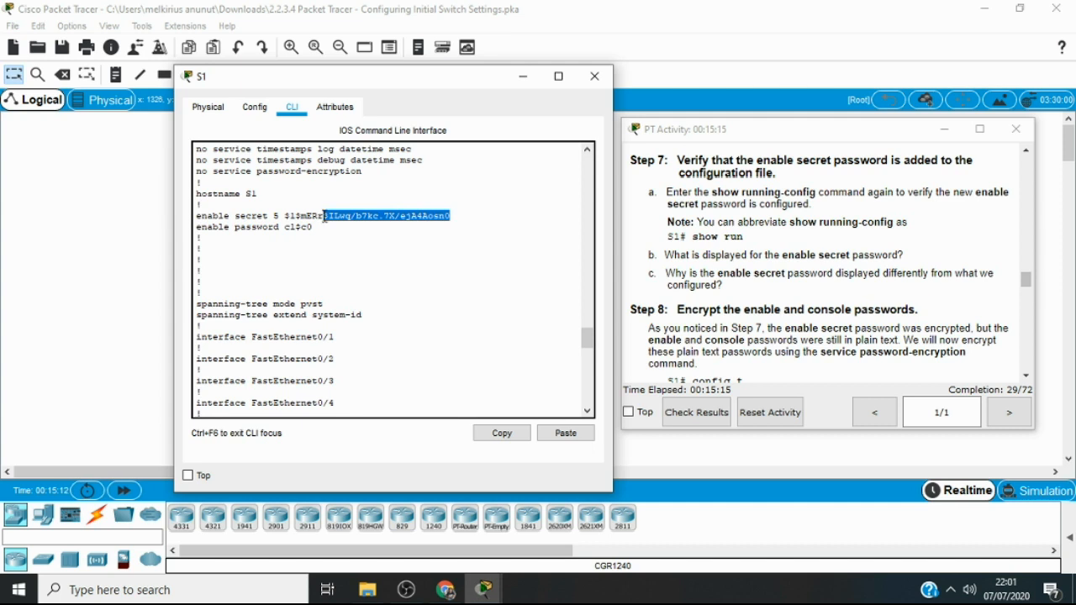
{"action": "left_click", "coordinate": [292, 217]}
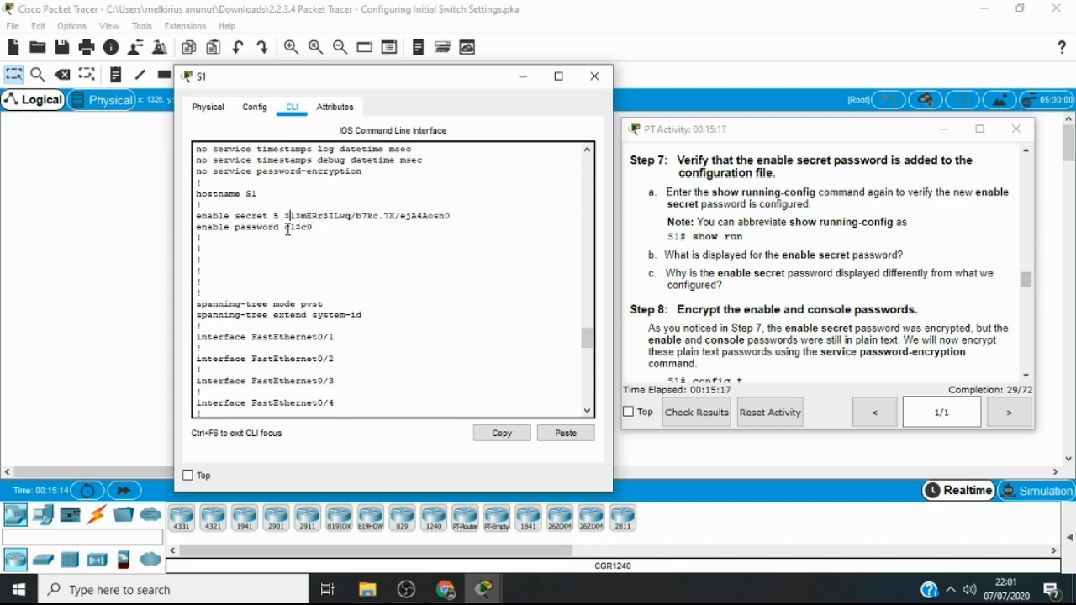
{"action": "left_click_drag", "start_coordinate": [286, 227], "coordinate": [330, 231]}
Read the Step 8 instructions on encrypting the enable and console passwords and enter global configuration mode with config t
{"action": "left_click", "coordinate": [1027, 375]}
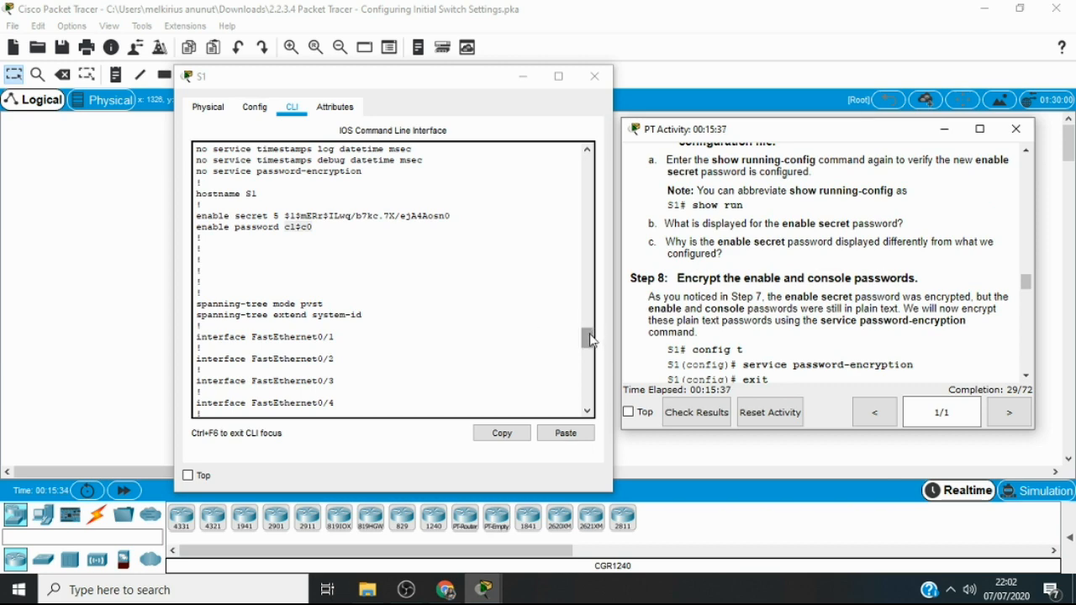
{"action": "left_click_drag", "start_coordinate": [591, 337], "coordinate": [589, 398]}
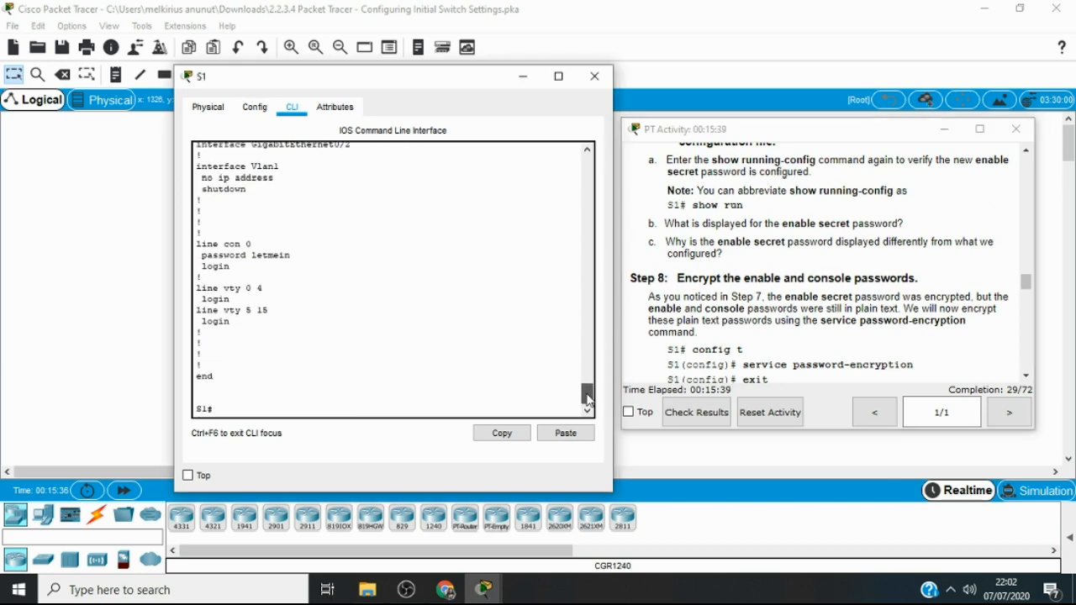
{"action": "left_click", "coordinate": [1026, 375]}
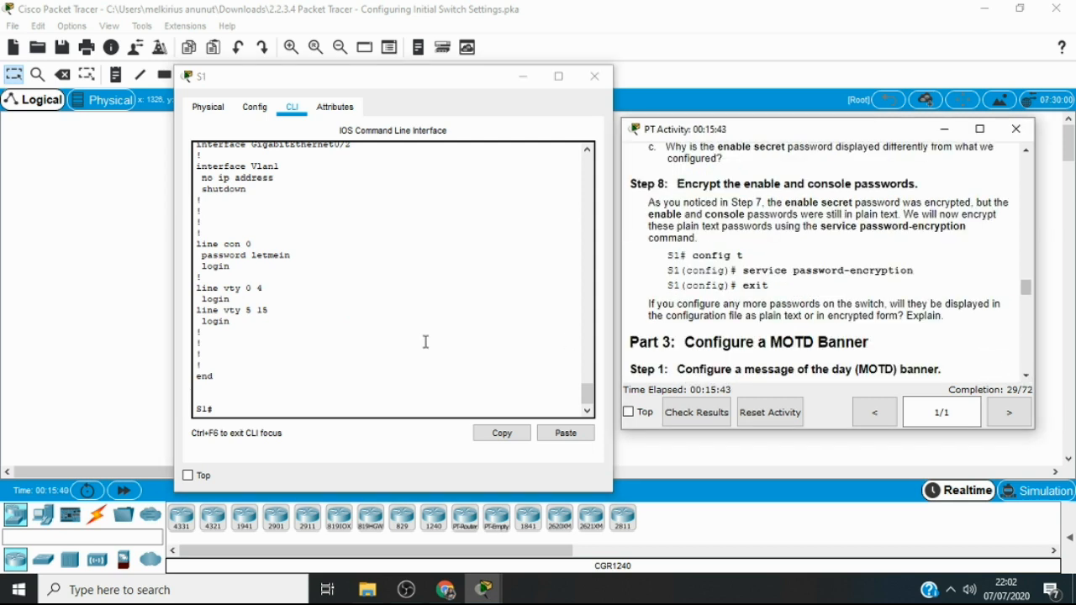
{"action": "left_click", "coordinate": [245, 406]}
{"action": "type", "text": "c"}
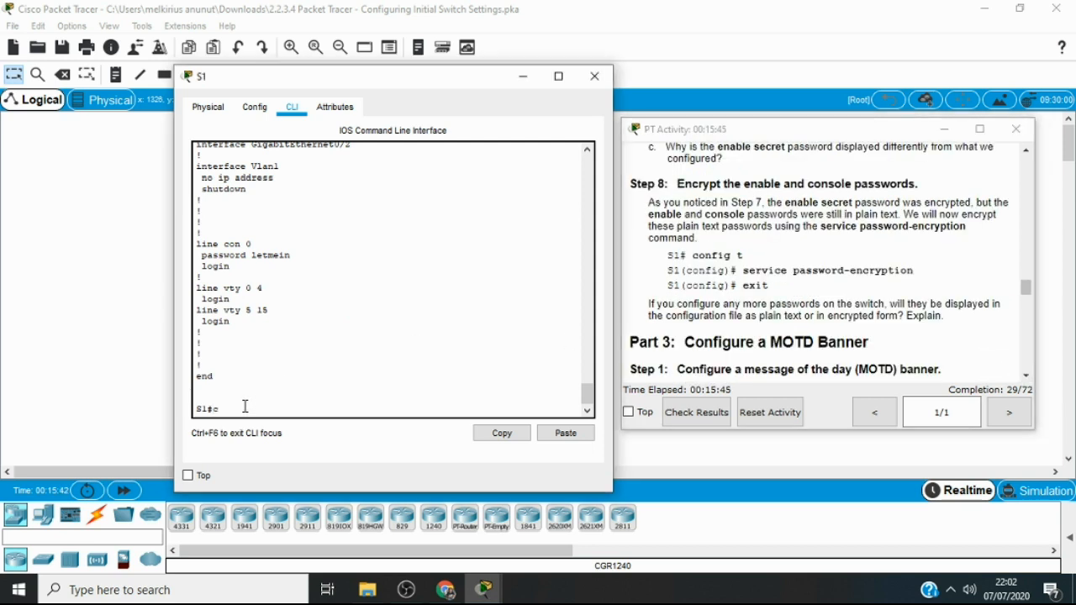
{"action": "type", "text": "onfig"}
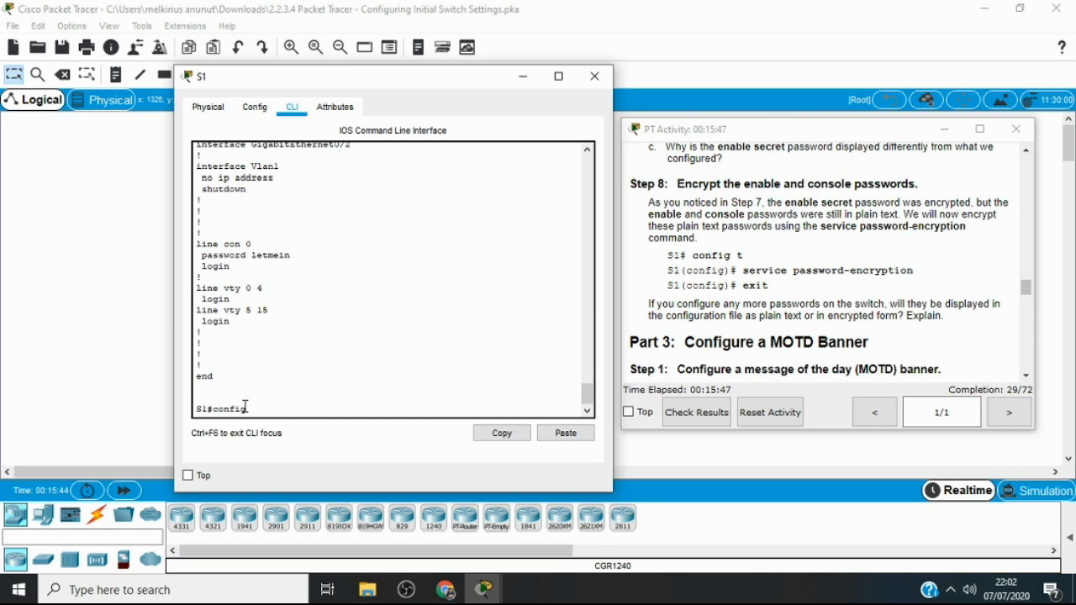
{"action": "type", "text": " t"}
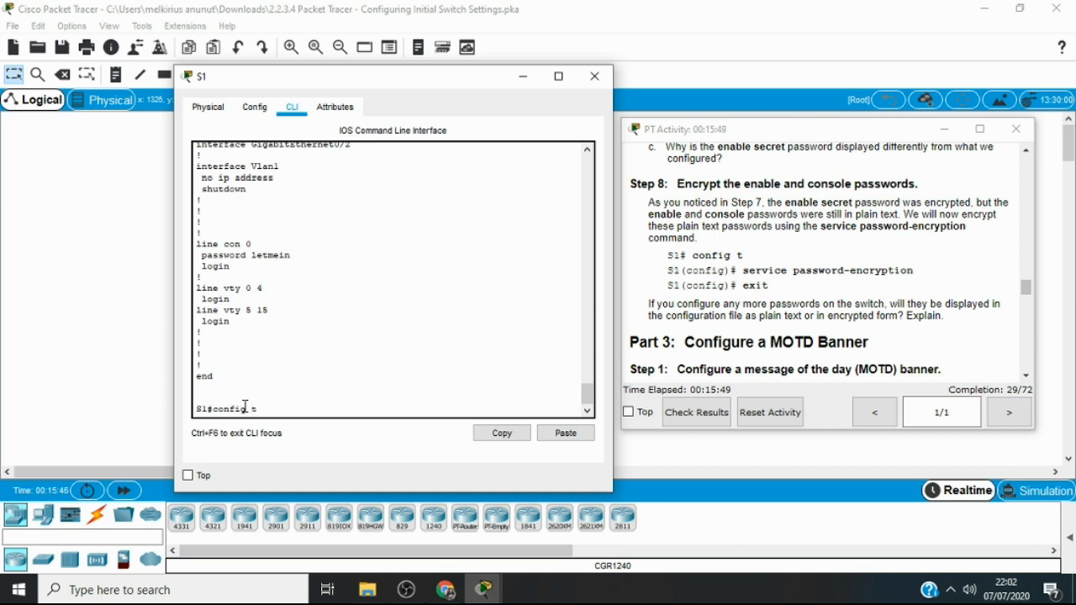
{"action": "key", "text": "Return"}
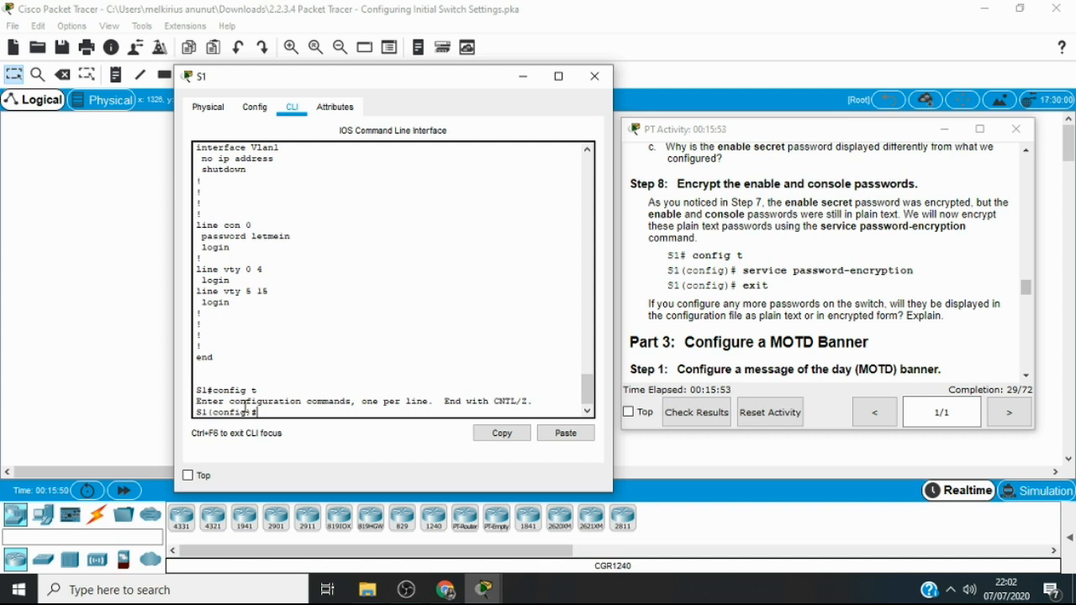
Encrypt the plain text passwords on S1 with service password-encryption and exit to privileged EXEC mode
{"action": "type", "text": "ser"}
{"action": "key", "text": "Tab"}
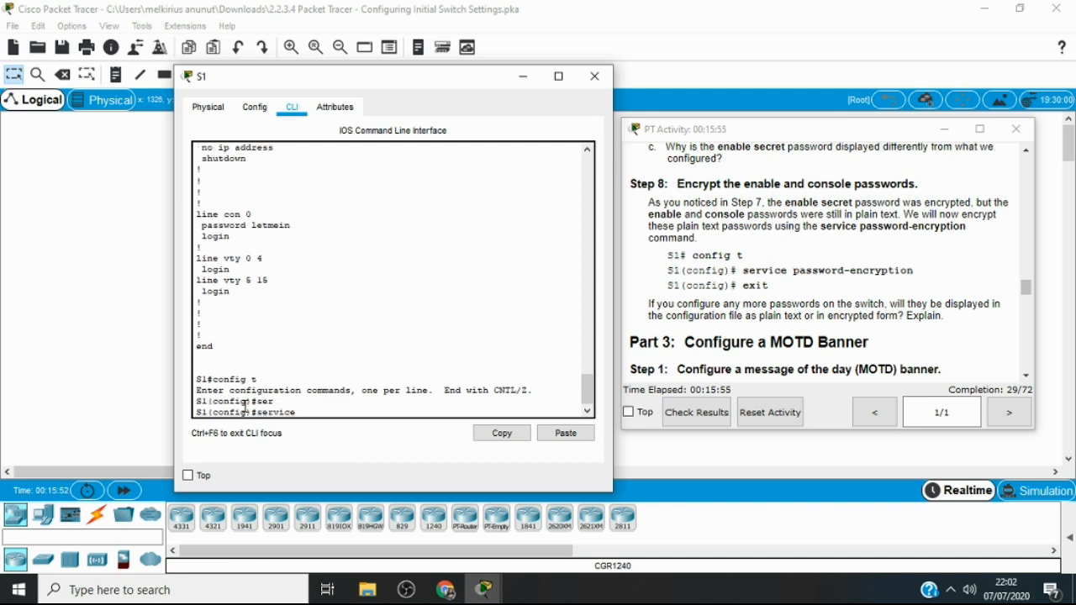
{"action": "type", "text": "pass"}
{"action": "key", "text": "Tab"}
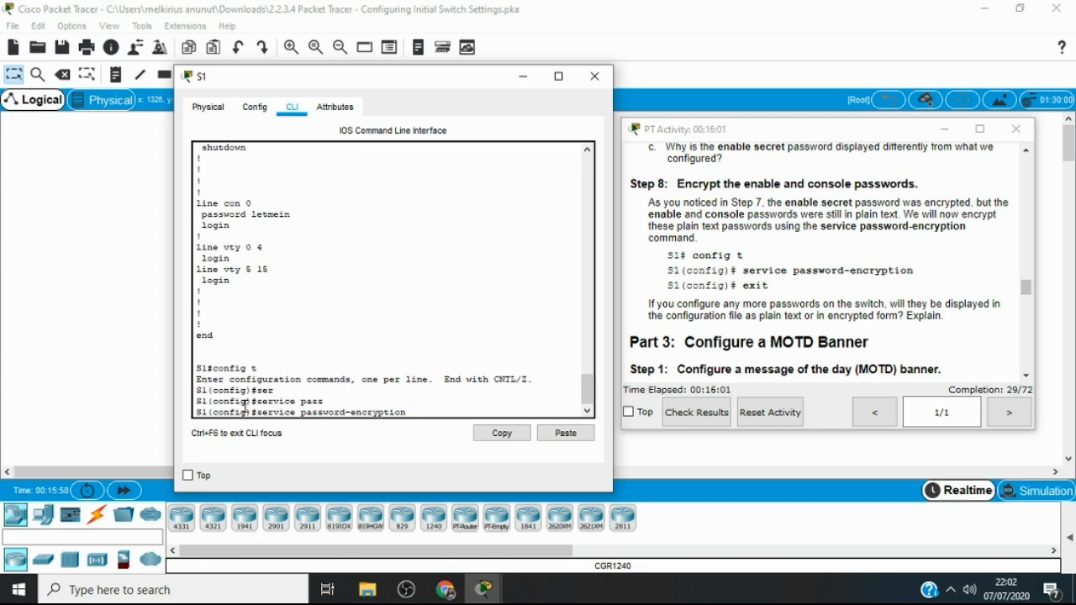
{"action": "key", "text": "Return"}
{"action": "type", "text": "e"}
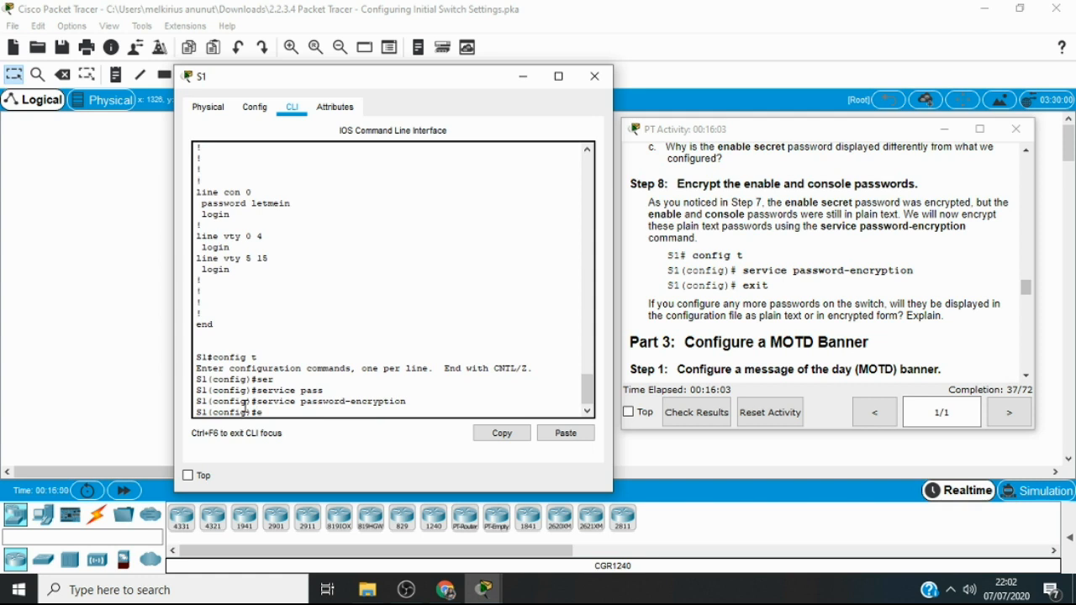
{"action": "type", "text": "xit"}
{"action": "key", "text": "Return"}
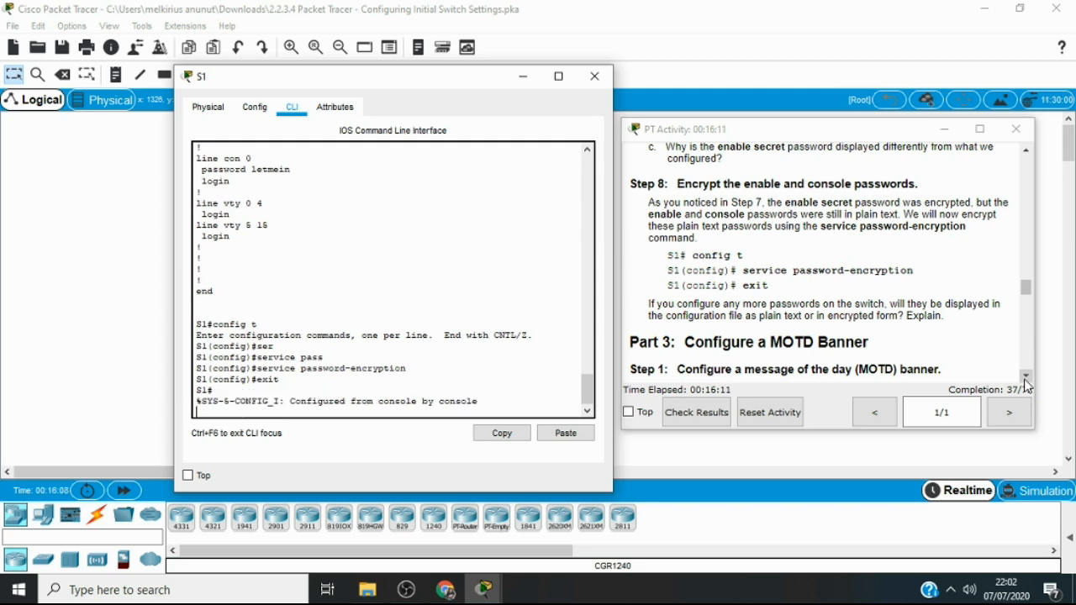
Read the Part 3 Step 1 instructions on the MOTD banner and enter global configuration mode again with config t
{"action": "scroll", "coordinate": [1026, 386], "scroll_direction": "down", "scroll_amount": 4}
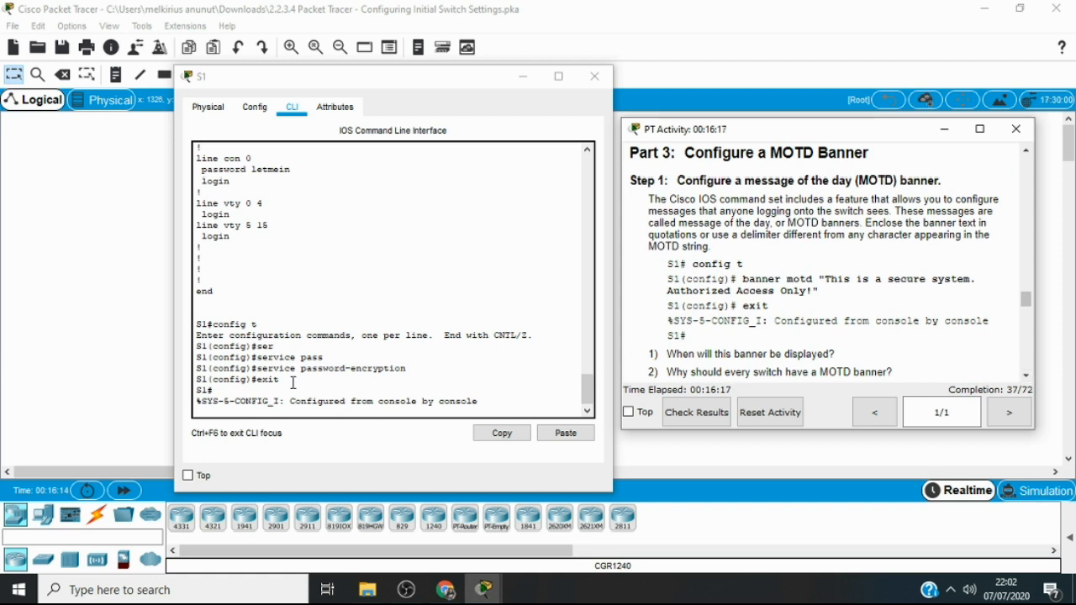
{"action": "left_click", "coordinate": [247, 409]}
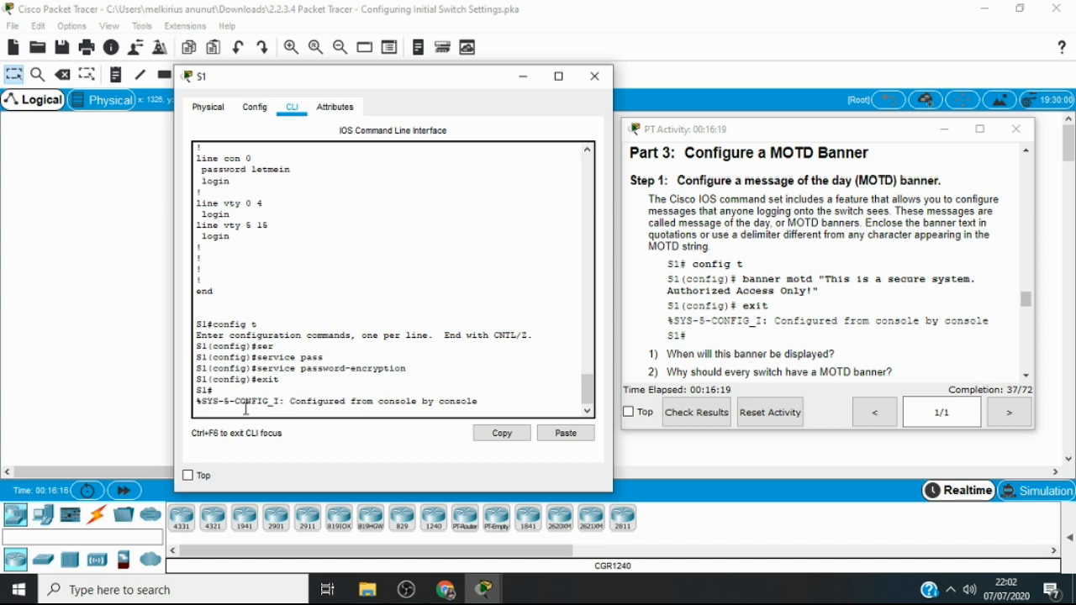
{"action": "key", "text": "Return"}
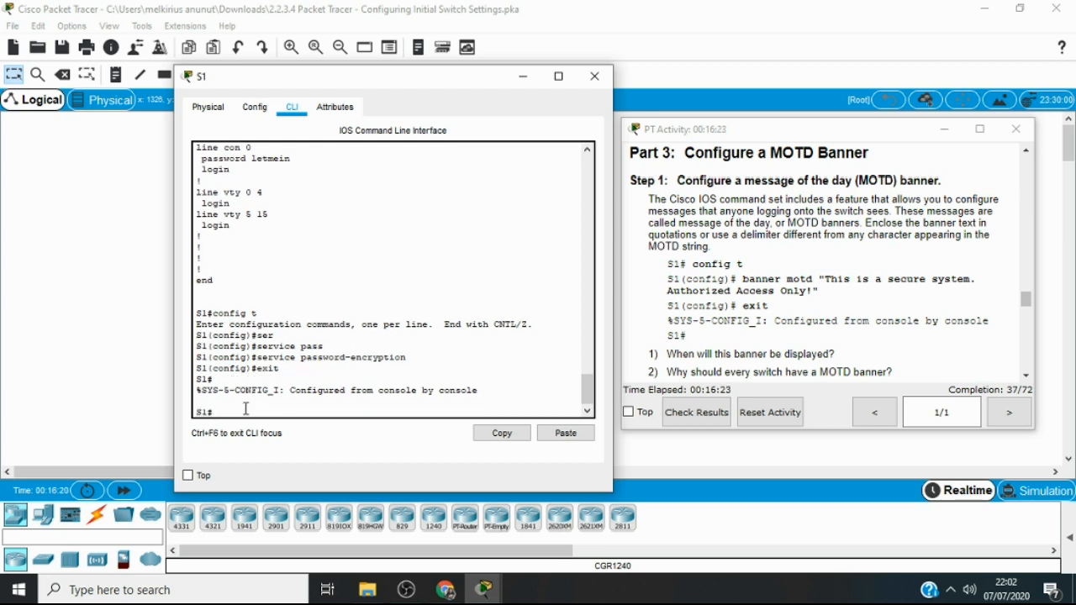
{"action": "type", "text": "config"}
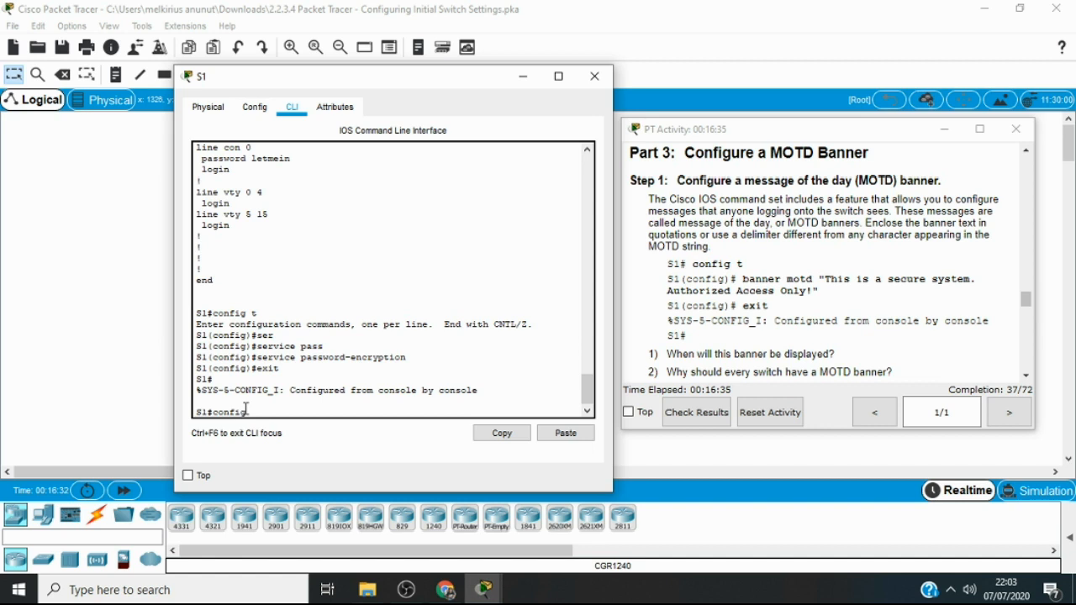
{"action": "type", "text": "t"}
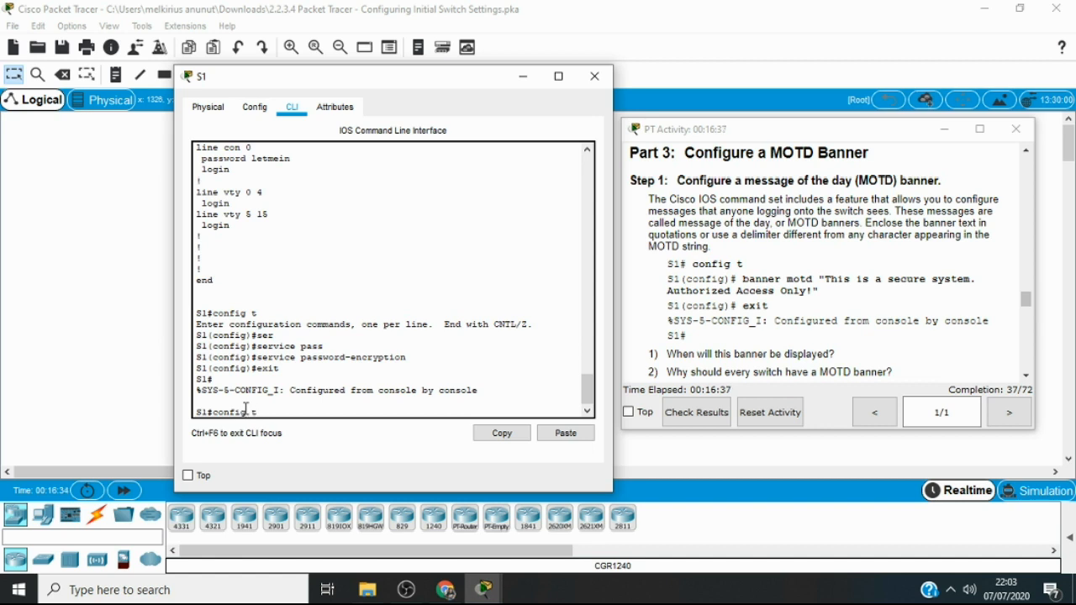
{"action": "key", "text": "Return"}
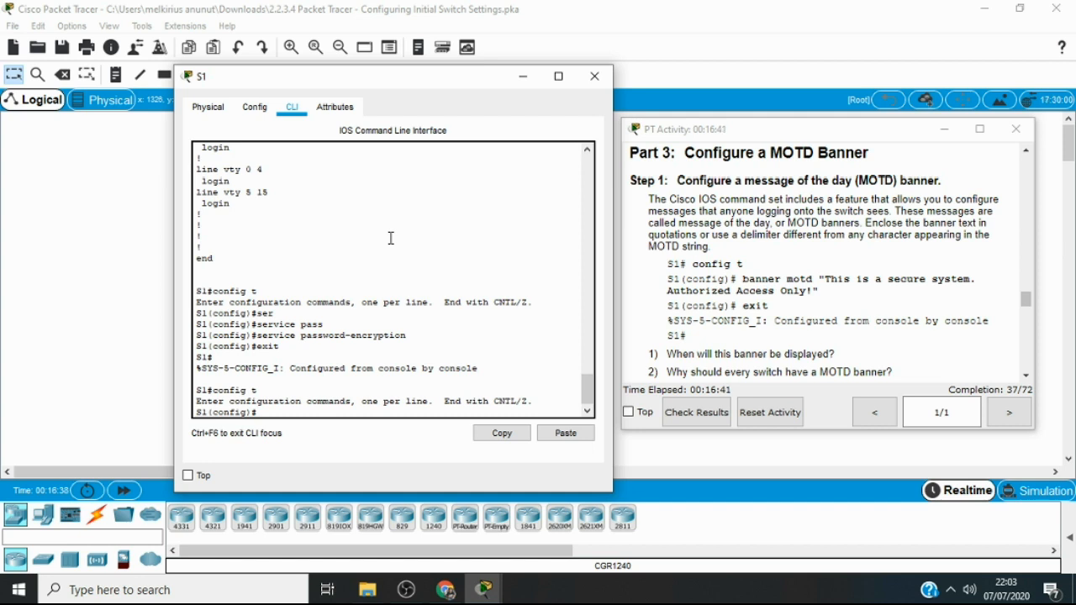
Configure the MOTD banner on S1 as "This is a secure system. Authorized Access Only!" and exit to privileged EXEC mode
{"action": "type", "text": "ban"}
{"action": "key", "text": "Tab"}
{"action": "type", "text": "m"}
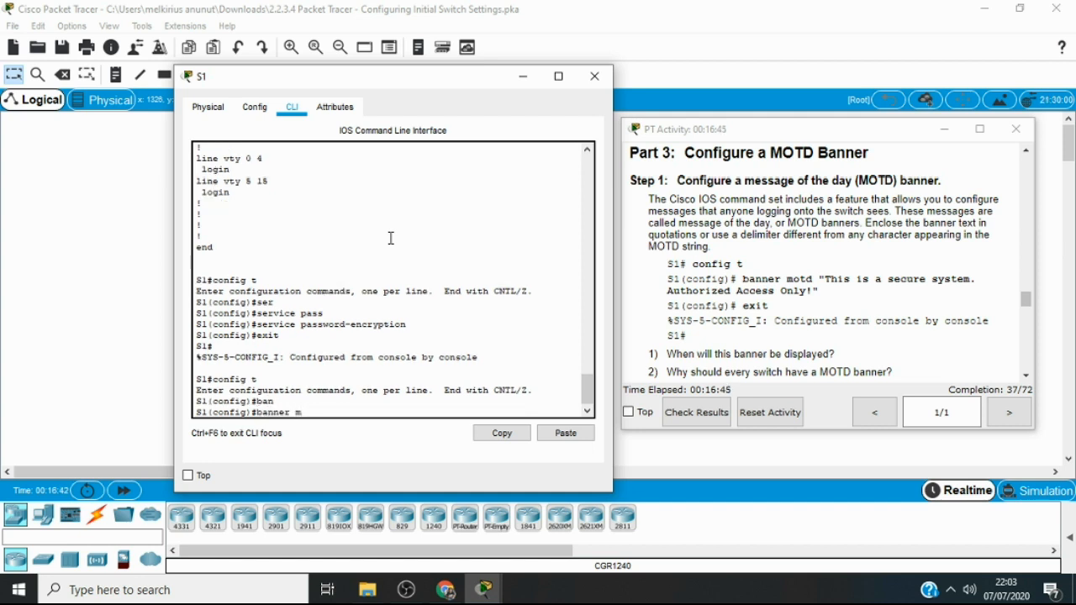
{"action": "type", "text": "otd"}
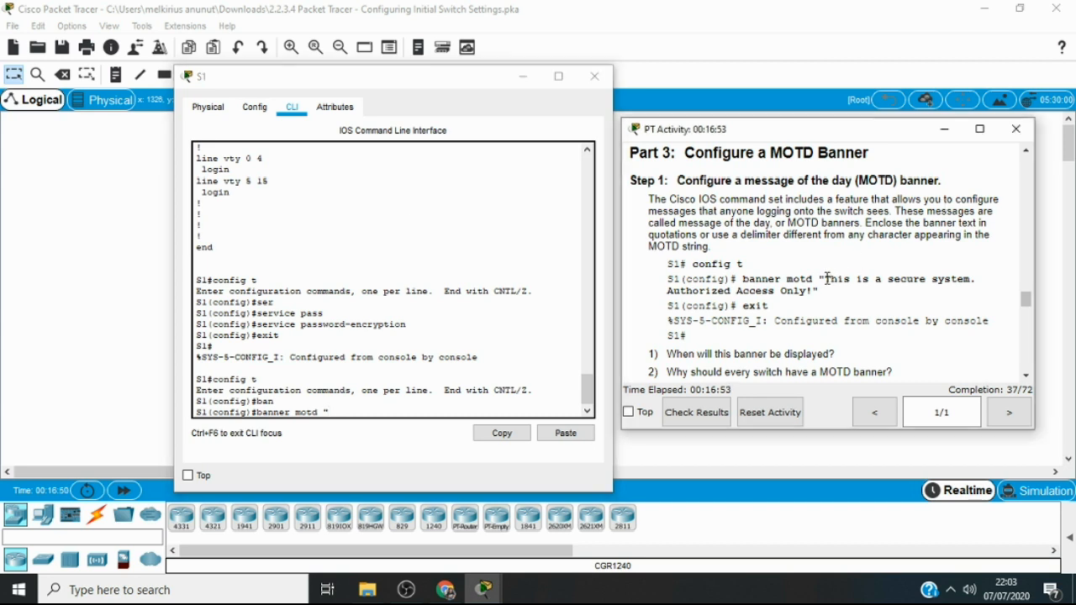
{"action": "mouse_move", "coordinate": [828, 278]}
{"action": "left_mouse_down"}
{"action": "mouse_move", "coordinate": [859, 282]}
{"action": "mouse_move", "coordinate": [823, 304]}
{"action": "mouse_move", "coordinate": [812, 291]}
{"action": "left_mouse_up"}
{"action": "key", "text": "ctrl+c"}
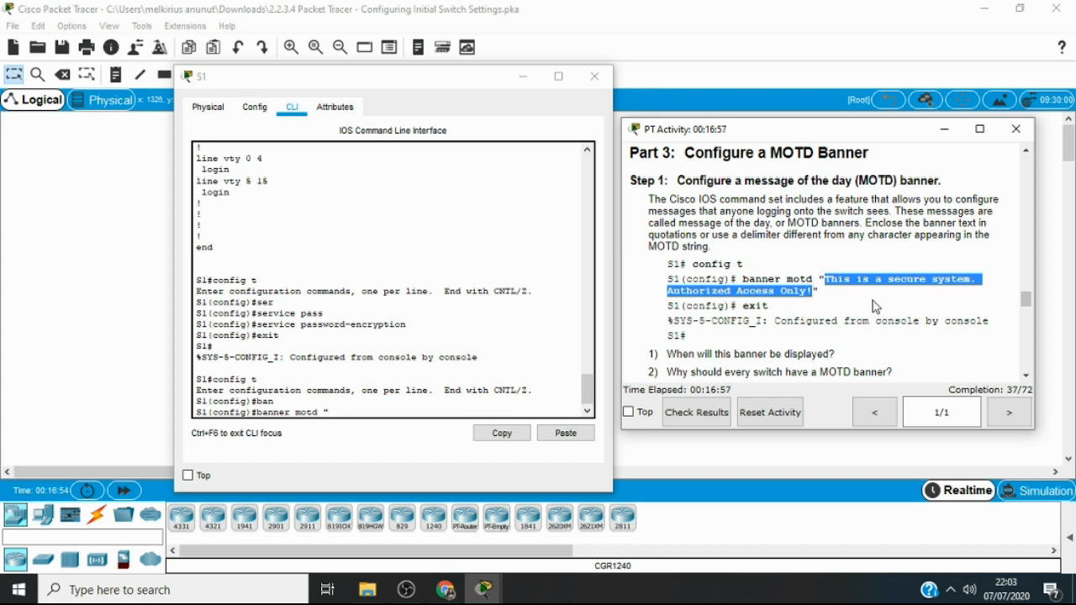
{"action": "left_click", "coordinate": [346, 414]}
{"action": "right_click", "coordinate": [345, 417]}
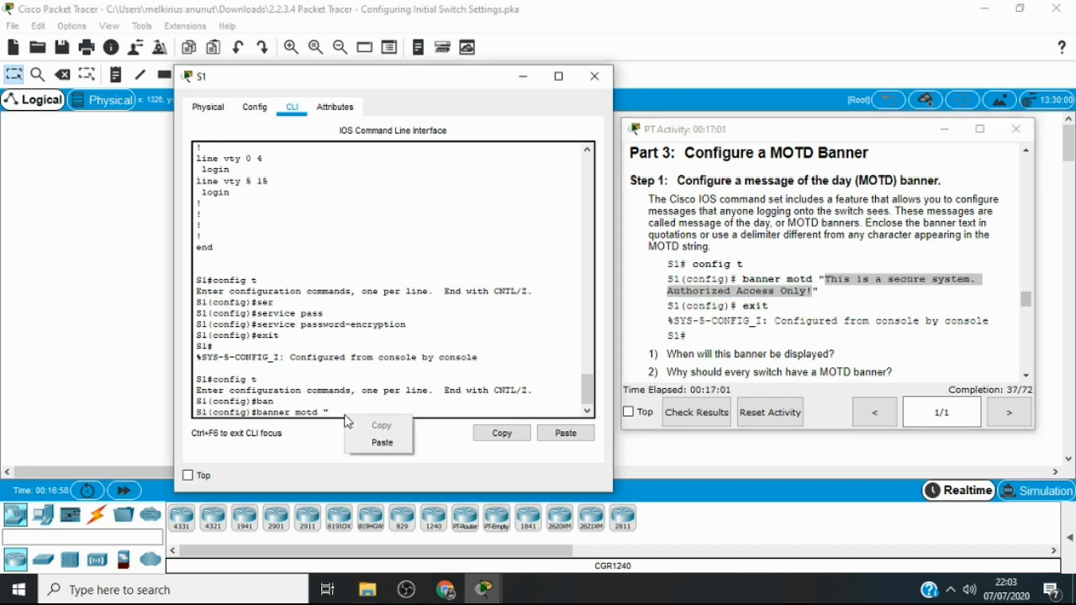
{"action": "left_click", "coordinate": [380, 442]}
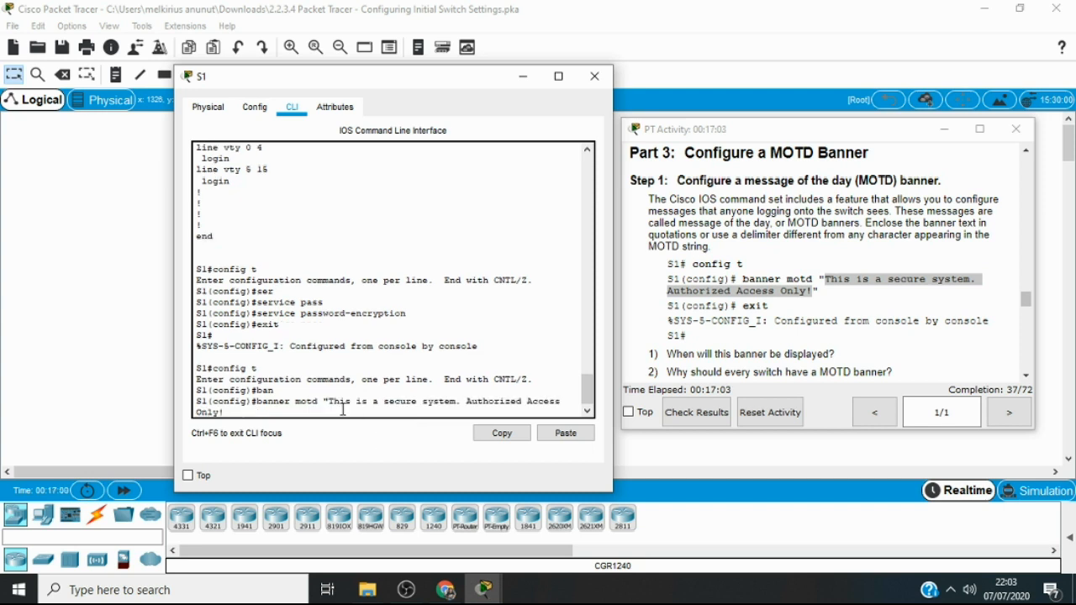
{"action": "type", "text": "\""}
{"action": "key", "text": "BackSpace"}
{"action": "type", "text": "\""}
{"action": "type", "text": "\""}
{"action": "key", "text": "Return"}
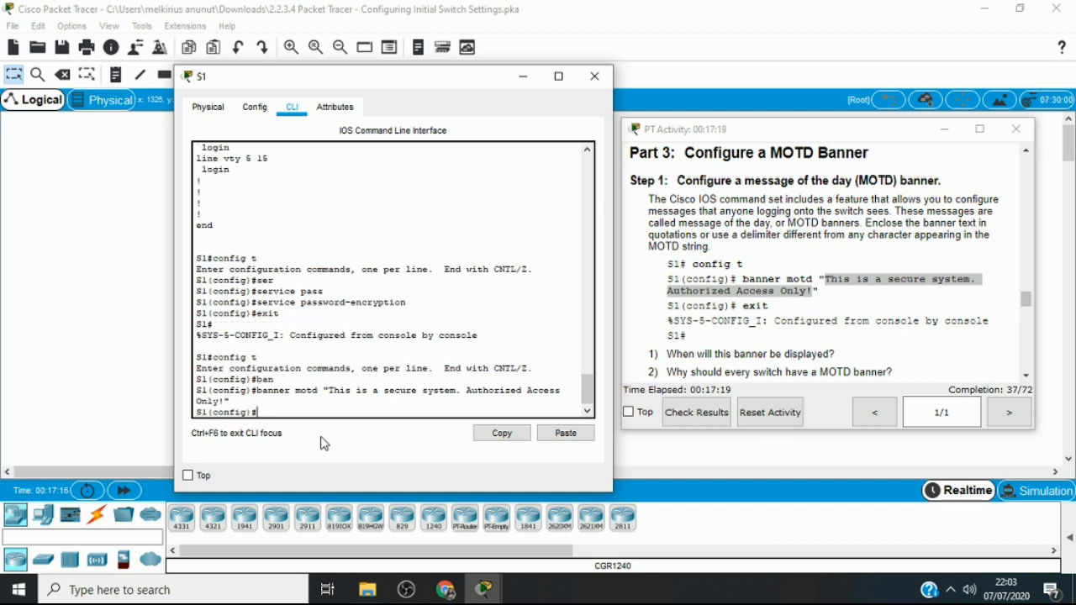
{"action": "type", "text": "exit"}
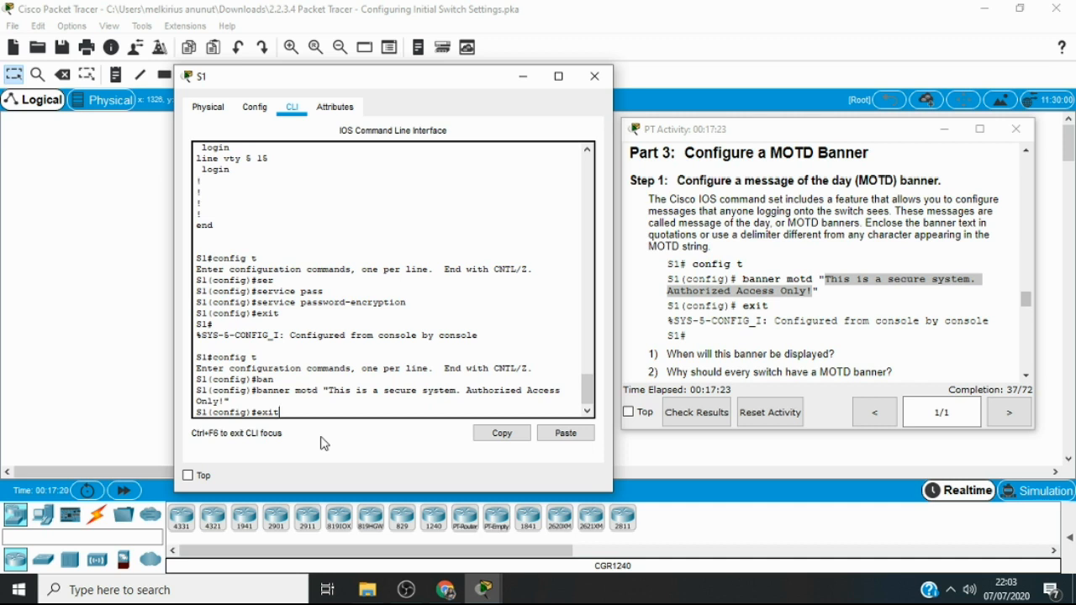
{"action": "key", "text": "Return"}
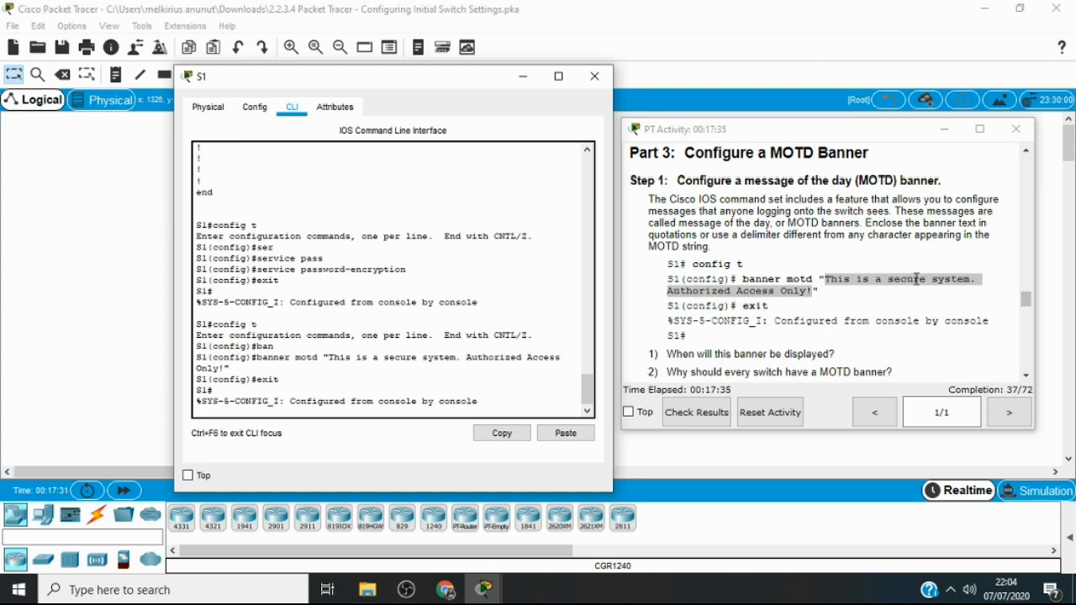
Log out of S1 with exit and start a new console session to display the MOTD banner
{"action": "left_click", "coordinate": [1026, 377]}
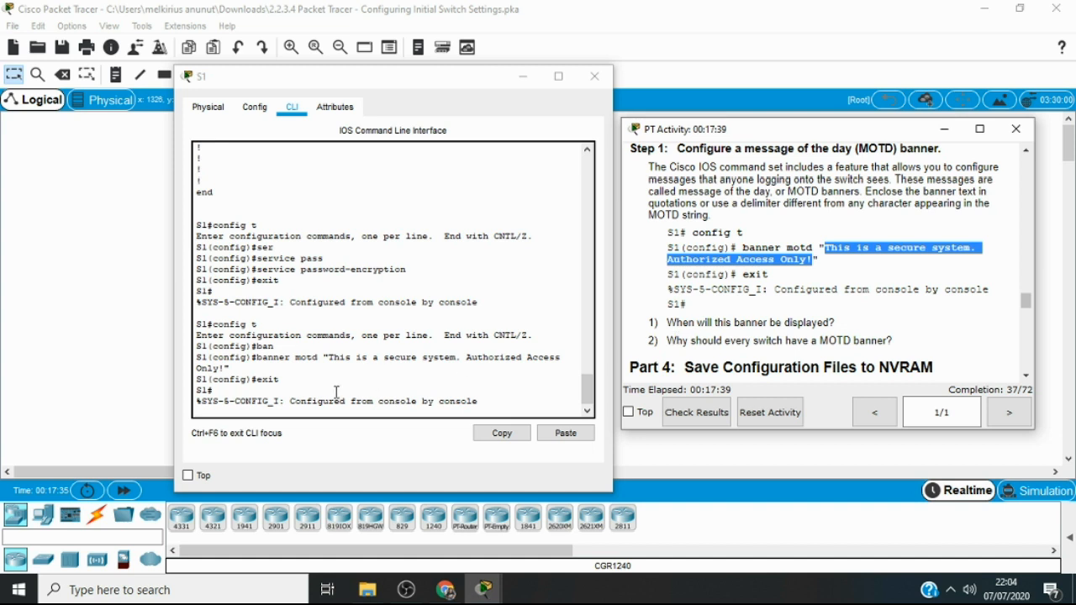
{"action": "left_click", "coordinate": [229, 413]}
{"action": "type", "text": "ex"}
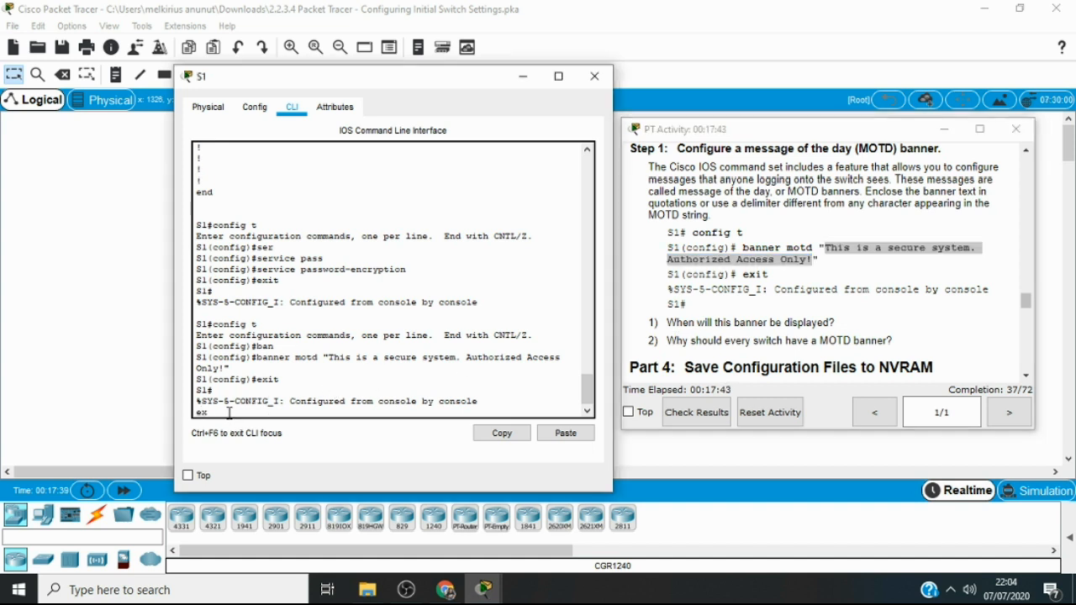
{"action": "type", "text": "it"}
{"action": "key", "text": "Return"}
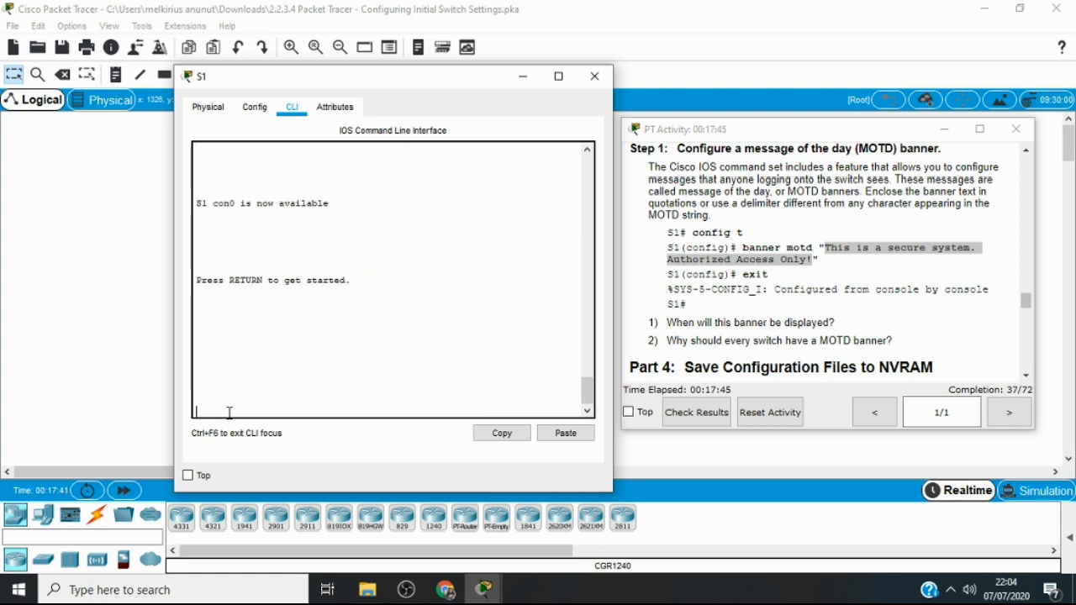
{"action": "key", "text": "Return"}
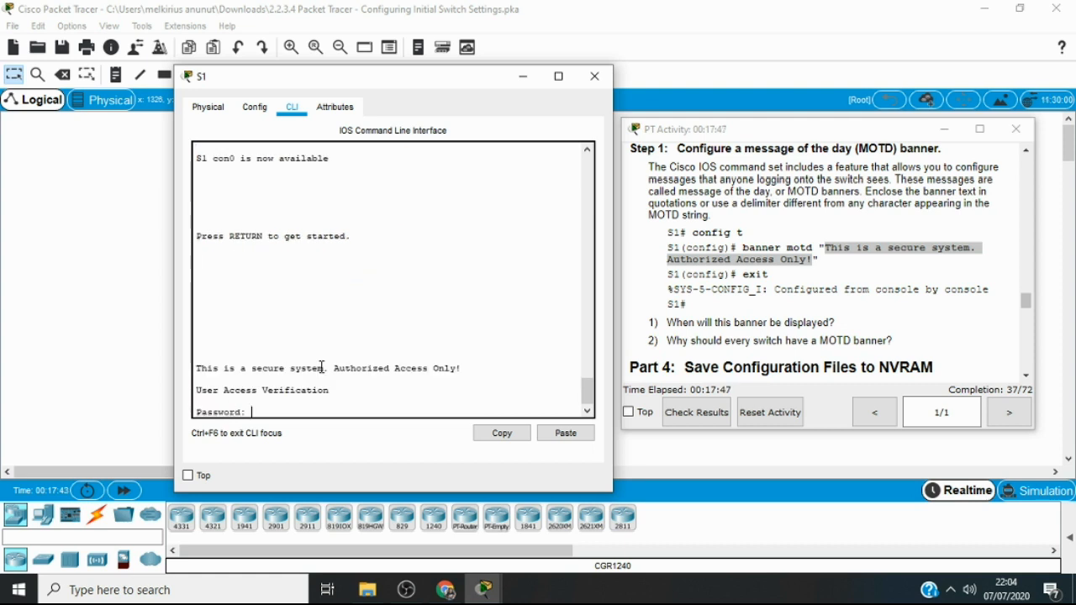
{"action": "mouse_move", "coordinate": [461, 367]}
{"action": "left_mouse_down"}
{"action": "mouse_move", "coordinate": [195, 368]}
{"action": "mouse_move", "coordinate": [447, 362]}
{"action": "left_mouse_up"}
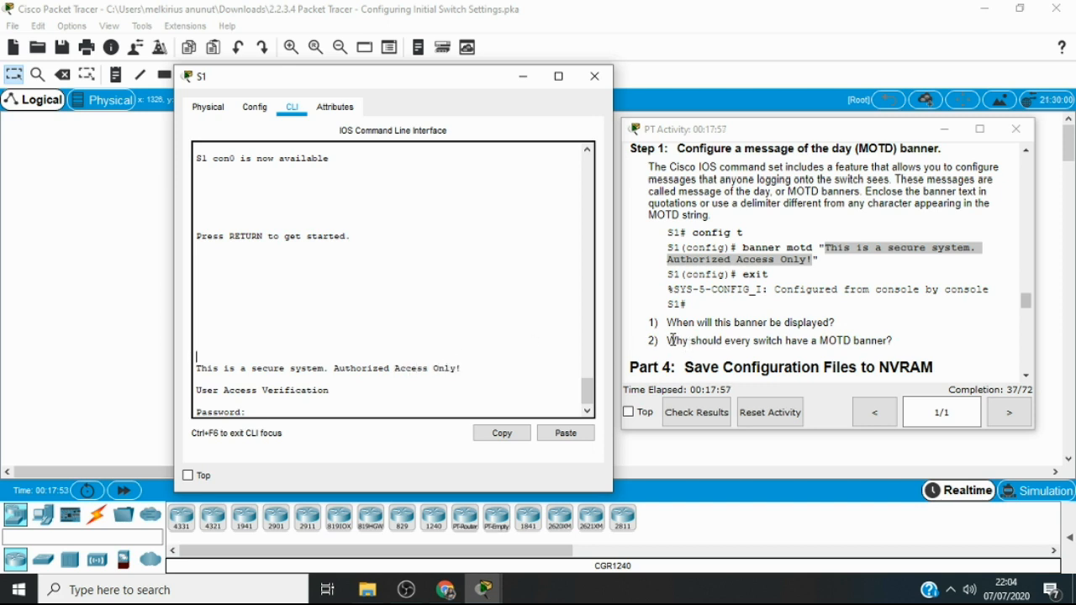
Review the question on why every switch needs a MOTD banner and the Part 4 instructions on saving the configuration to NVRAM
{"action": "left_click_drag", "start_coordinate": [670, 339], "coordinate": [708, 343]}
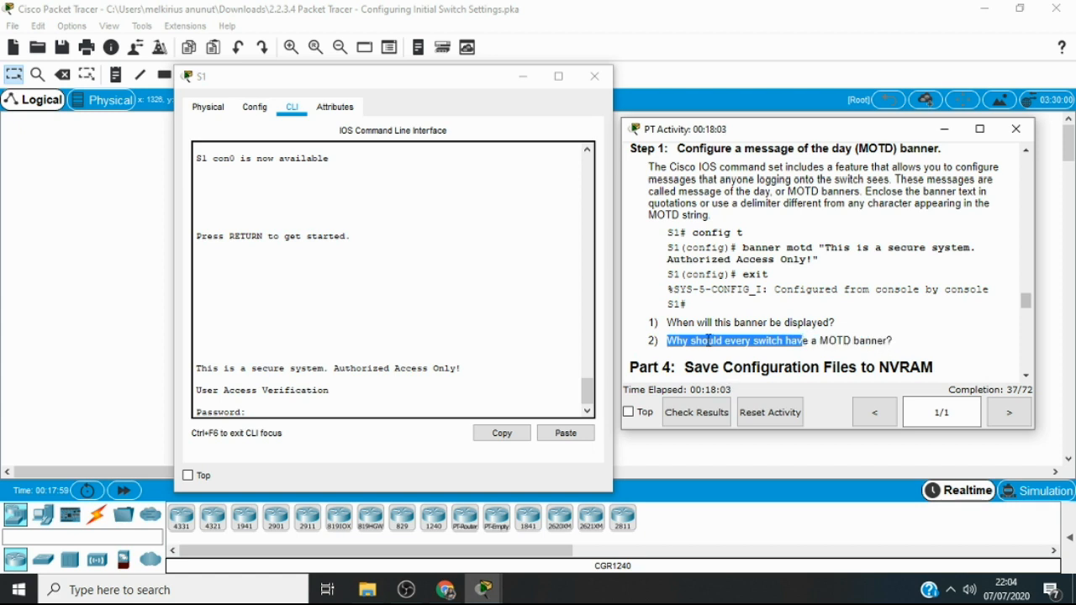
{"action": "left_click", "coordinate": [708, 342]}
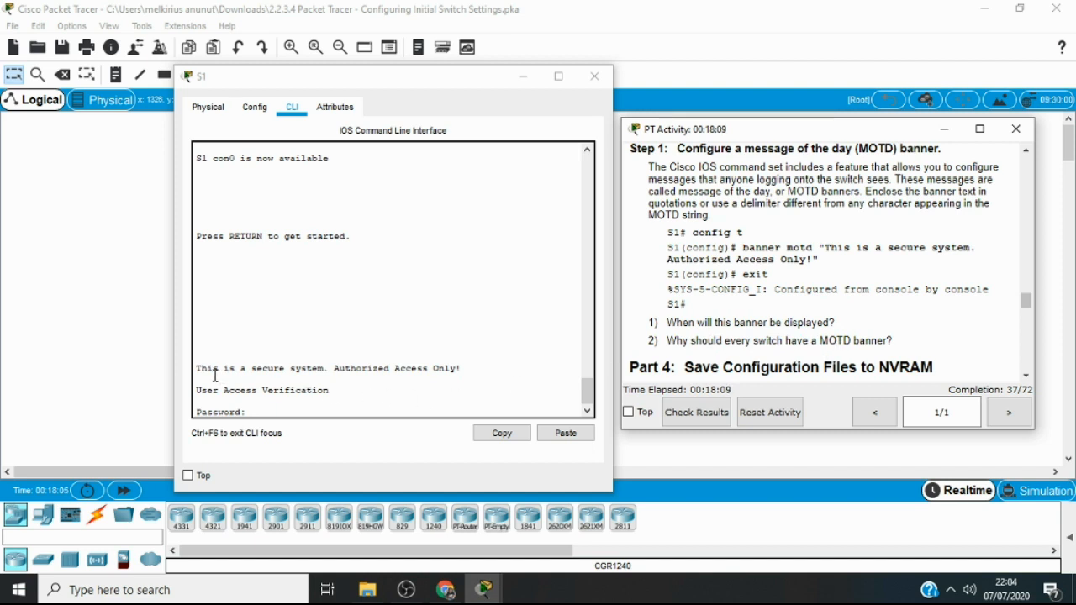
{"action": "left_click_drag", "start_coordinate": [196, 369], "coordinate": [303, 361]}
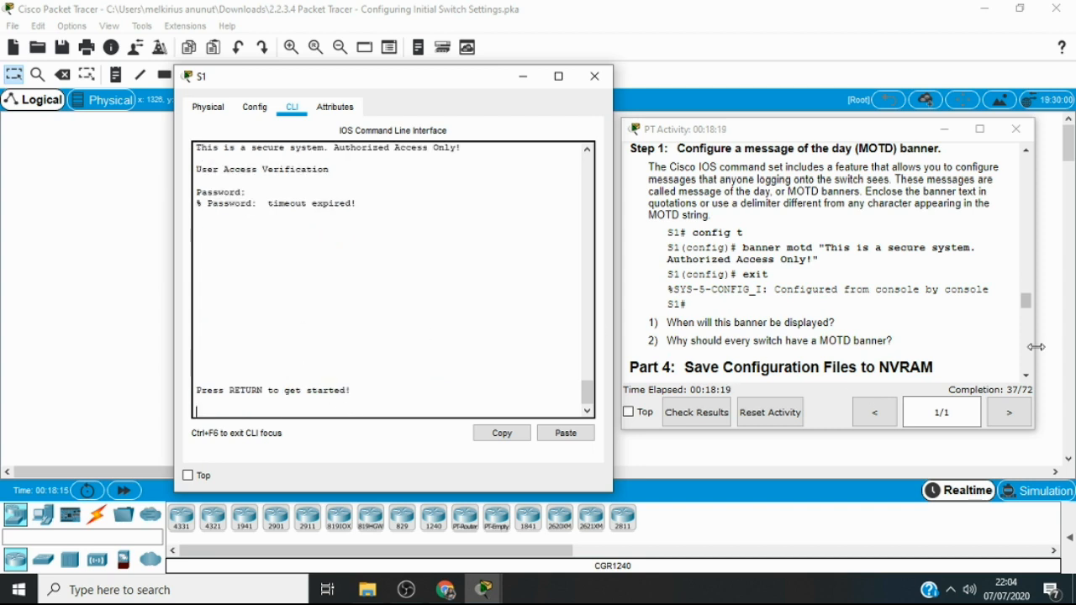
{"action": "left_click", "coordinate": [1029, 378]}
{"action": "left_click", "coordinate": [1029, 378]}
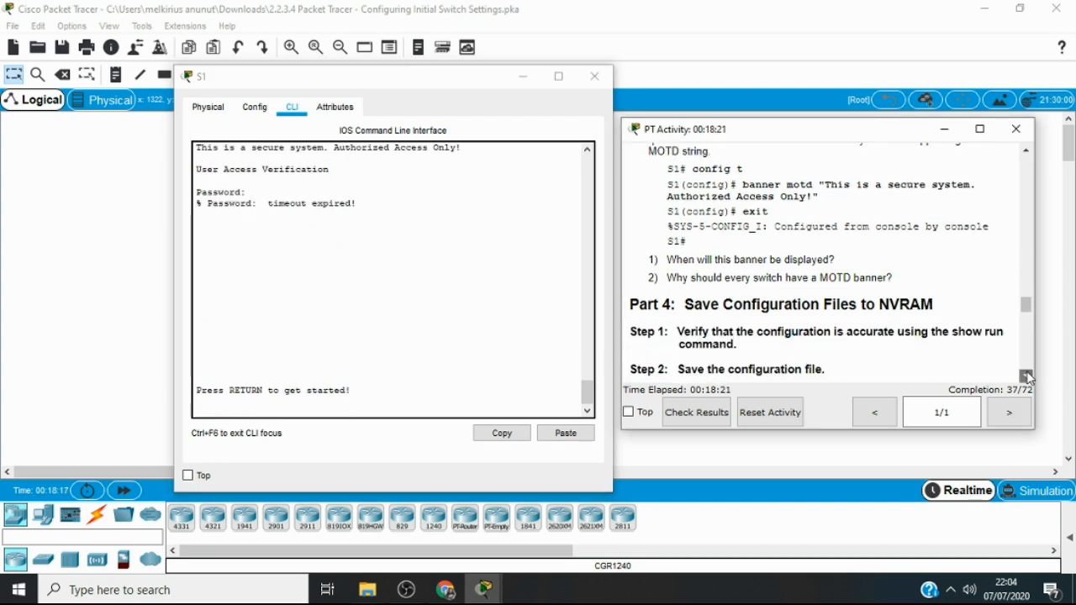
{"action": "left_click", "coordinate": [1028, 377]}
{"action": "left_click", "coordinate": [1028, 377]}
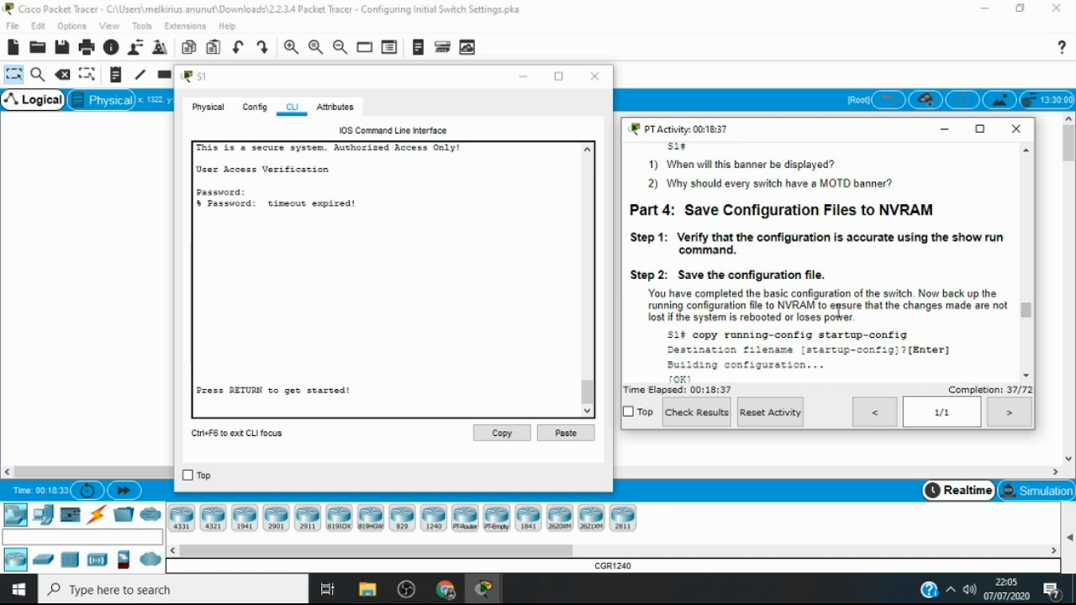
Start the S1 console session again and log in with the console password
{"action": "left_click", "coordinate": [270, 413]}
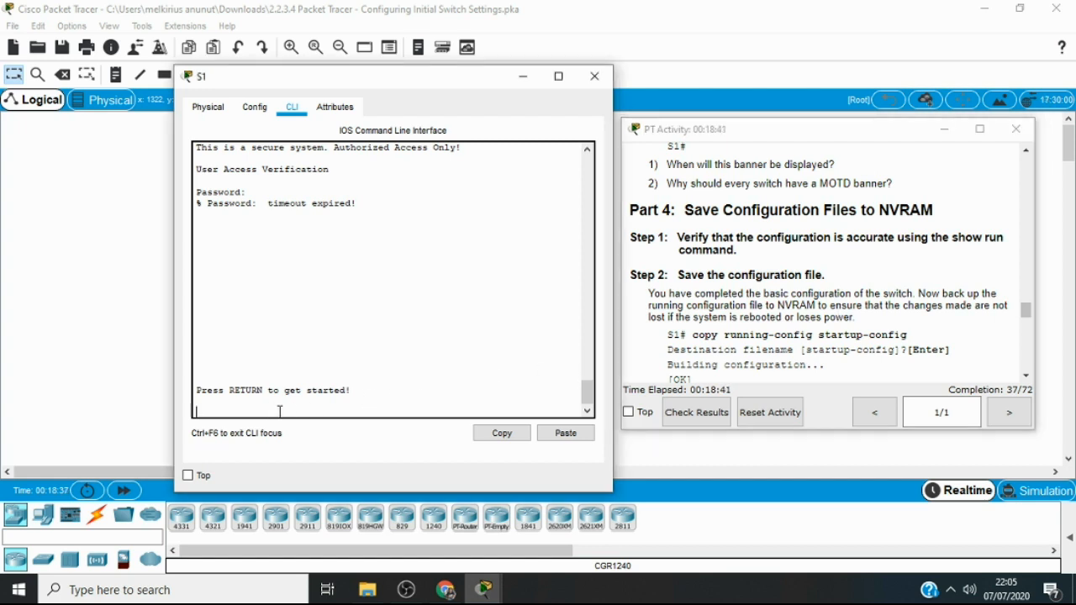
{"action": "key", "text": "Return"}
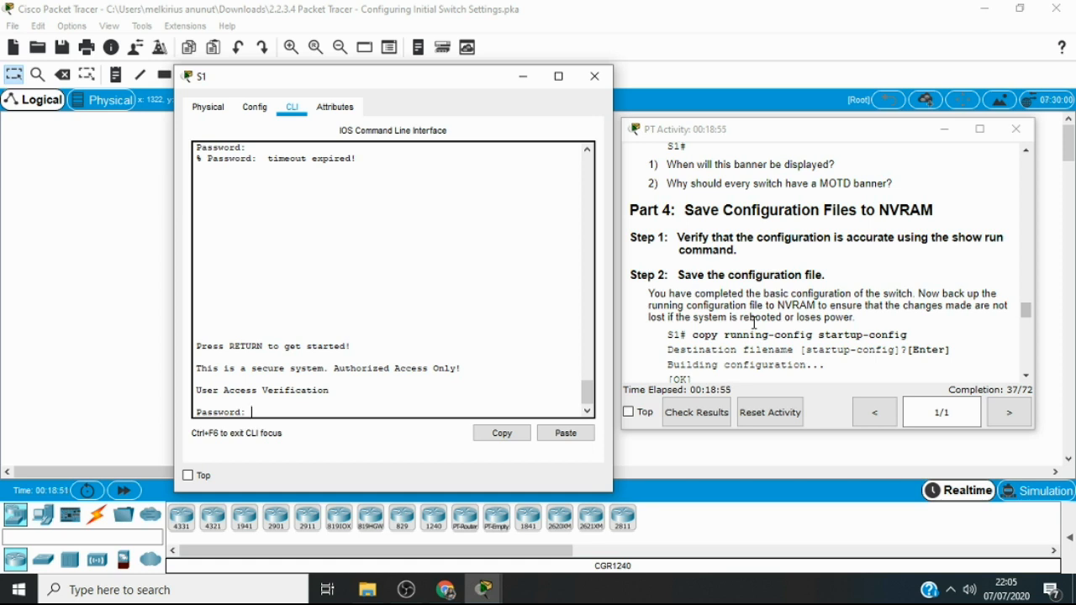
{"action": "key", "text": "Return"}
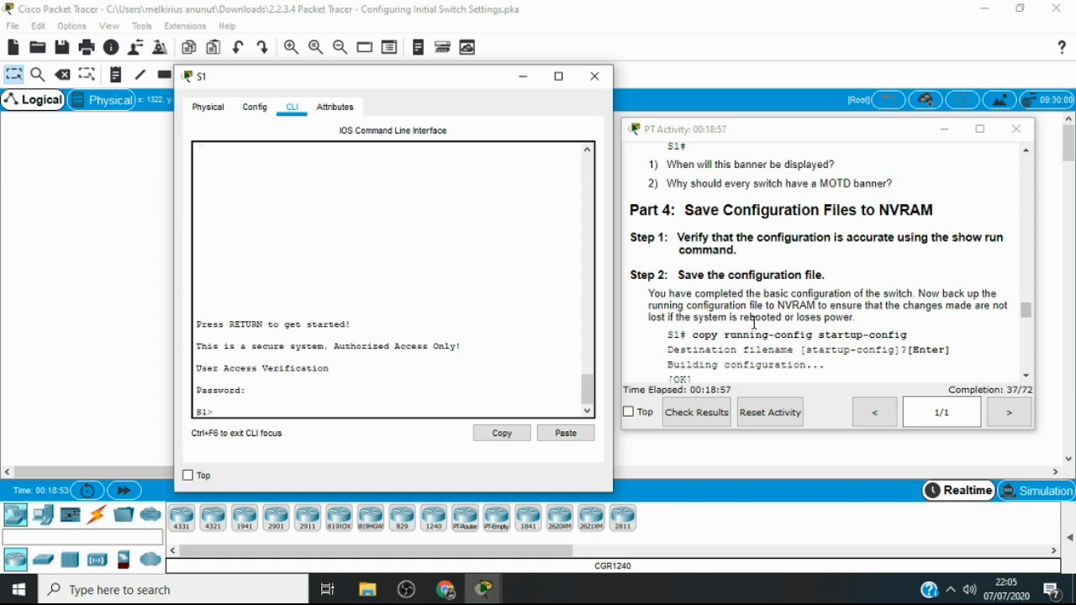
{"action": "key", "text": "Return"}
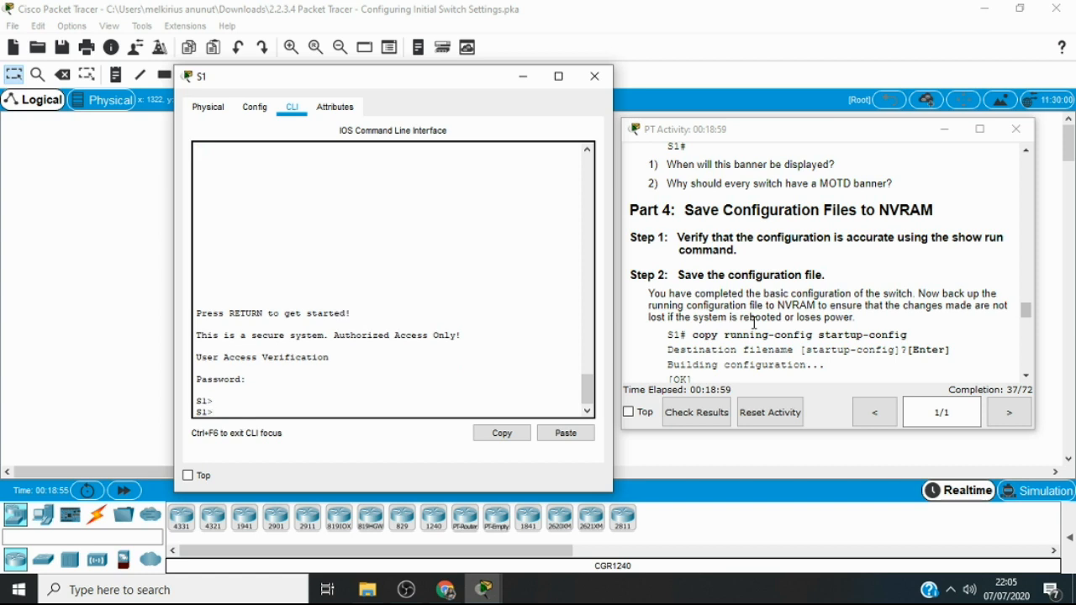
Enter privileged EXEC mode on S1 with enable and the enable secret password
{"action": "type", "text": "e"}
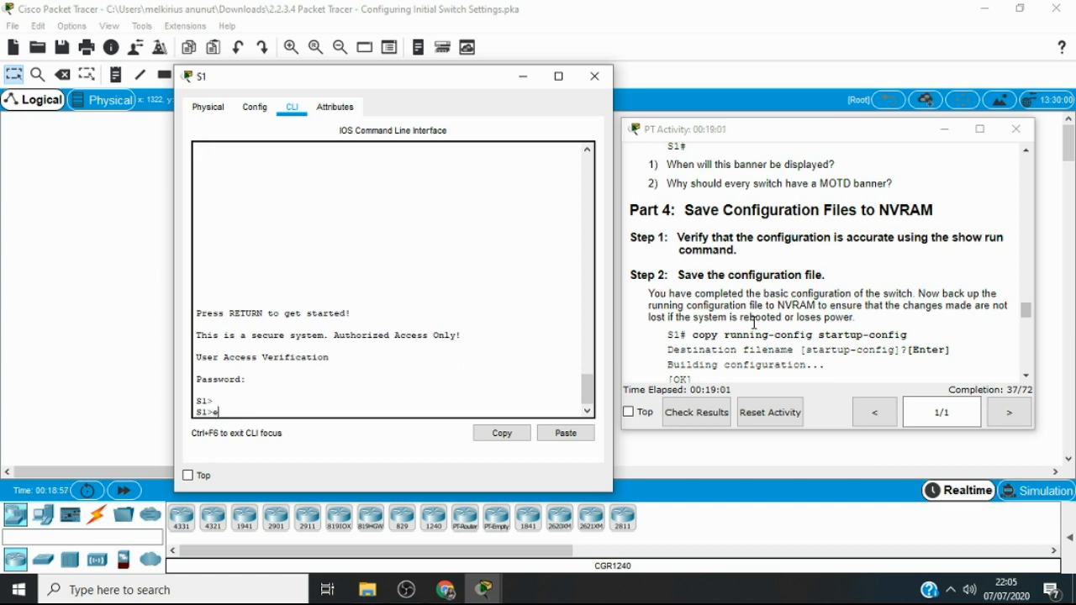
{"action": "type", "text": "nab"}
{"action": "key", "text": "Tab"}
{"action": "key", "text": "Return"}
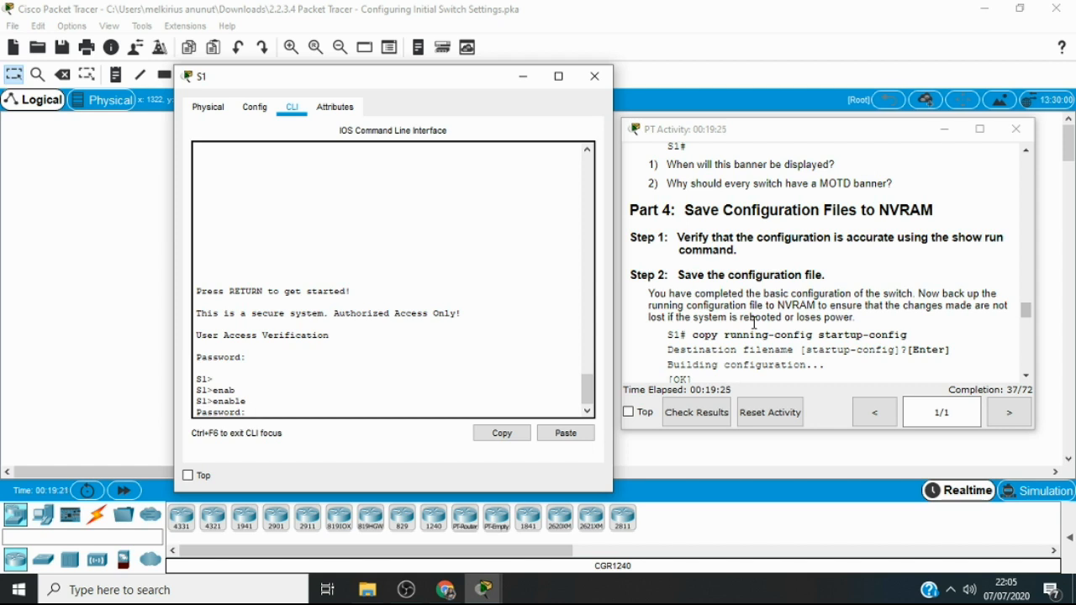
{"action": "key", "text": "Return"}
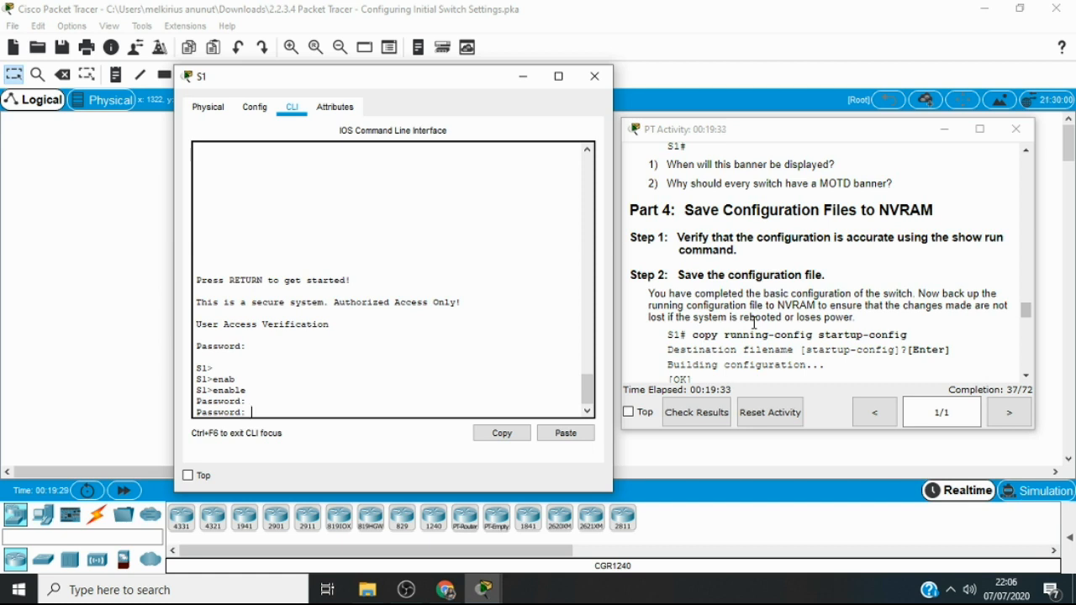
{"action": "key", "text": "Return"}
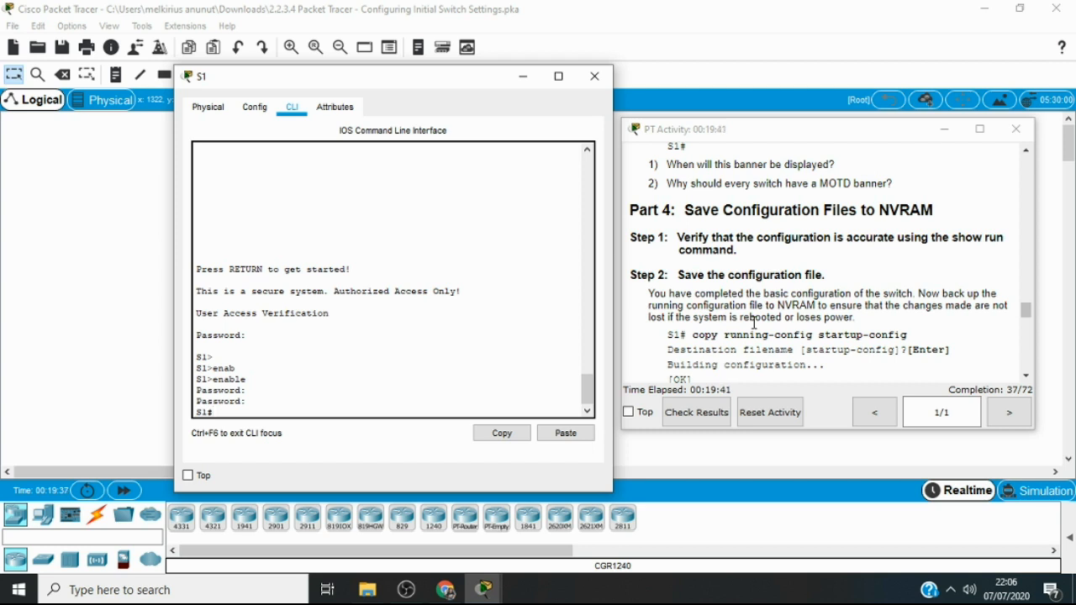
Save S1's configuration to NVRAM with copy running-config startup-config, accepting the default destination filename
{"action": "type", "text": "cop"}
{"action": "key", "text": "Tab"}
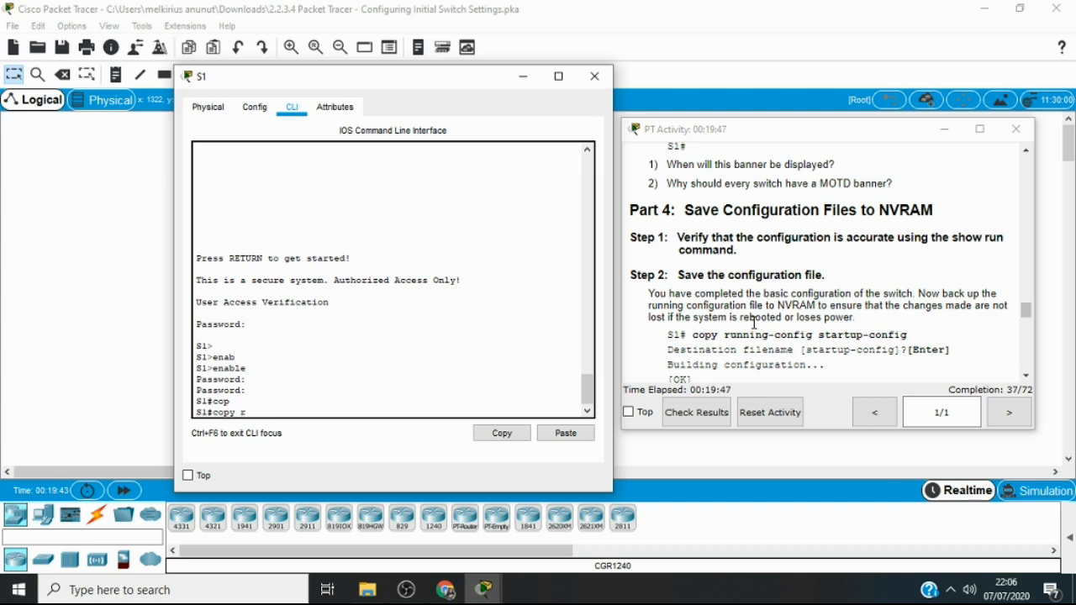
{"action": "type", "text": "run"}
{"action": "key", "text": "Tab"}
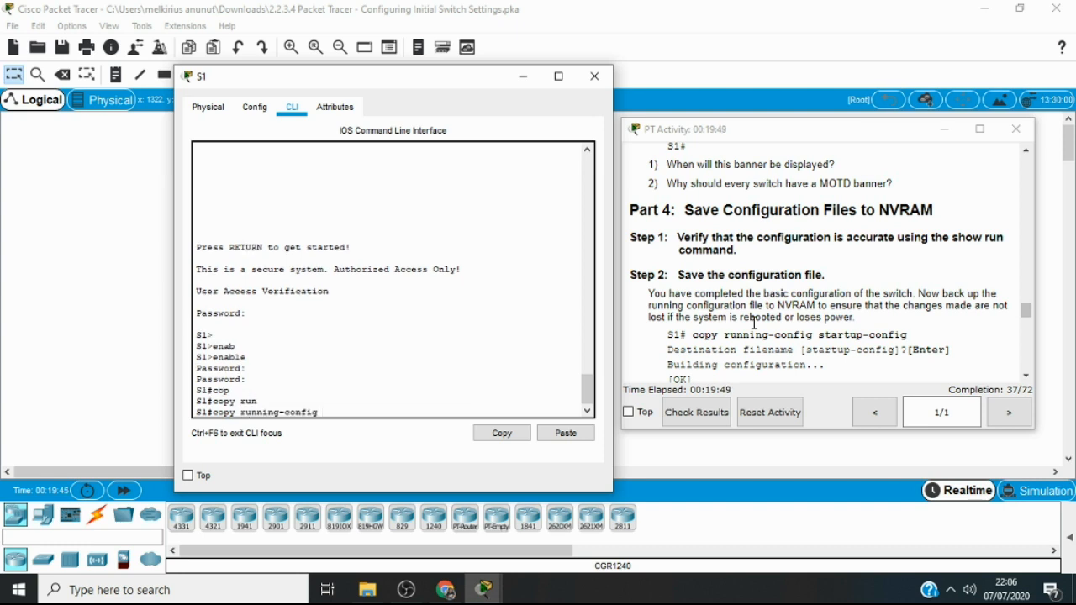
{"action": "type", "text": "sta"}
{"action": "key", "text": "Tab"}
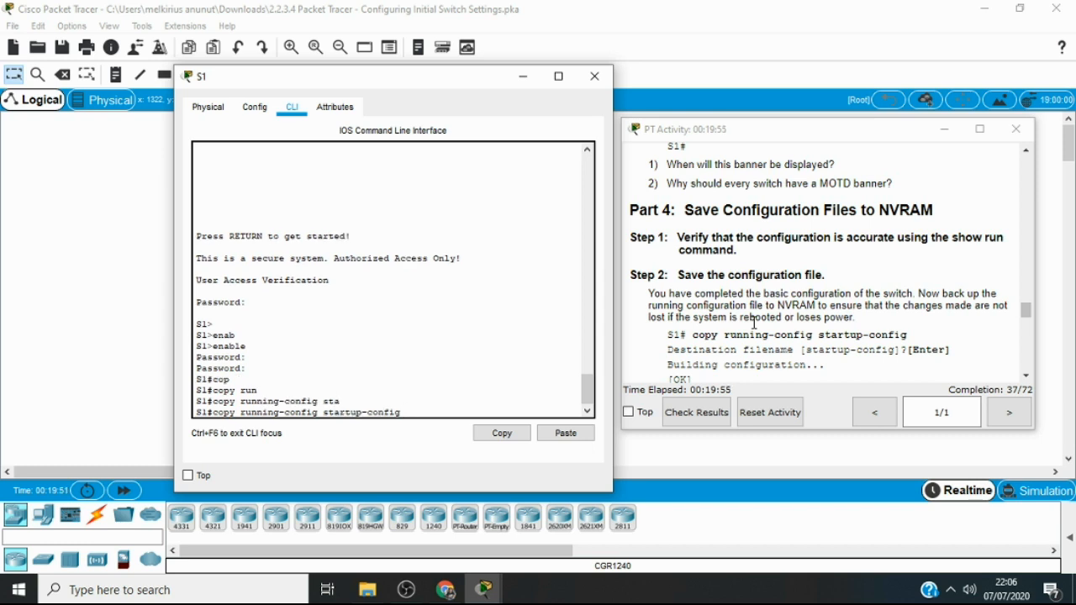
{"action": "key", "text": "Return"}
{"action": "key", "text": "Return"}
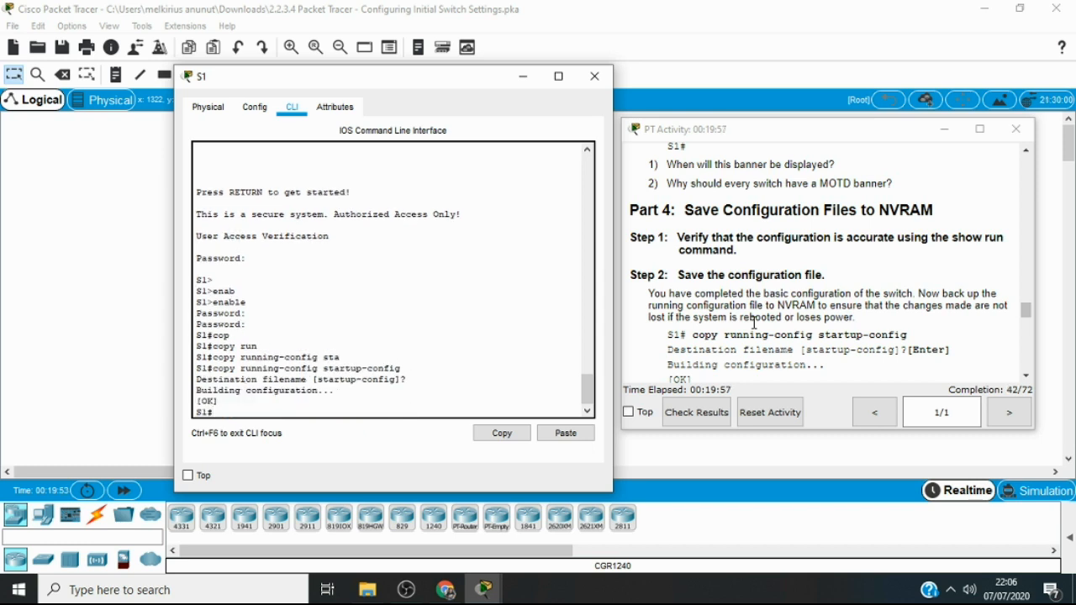
Read the remaining Part 4 questions on the startup configuration and the Part 5 parameters for configuring S2
{"action": "left_click", "coordinate": [1028, 375]}
{"action": "left_click", "coordinate": [1028, 375]}
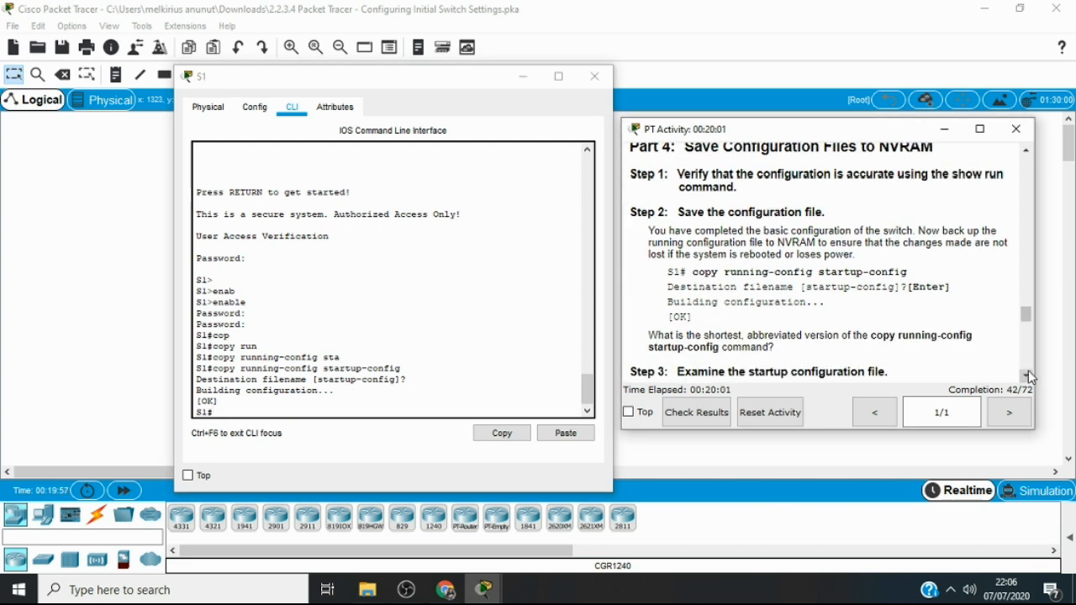
{"action": "left_click", "coordinate": [1028, 375]}
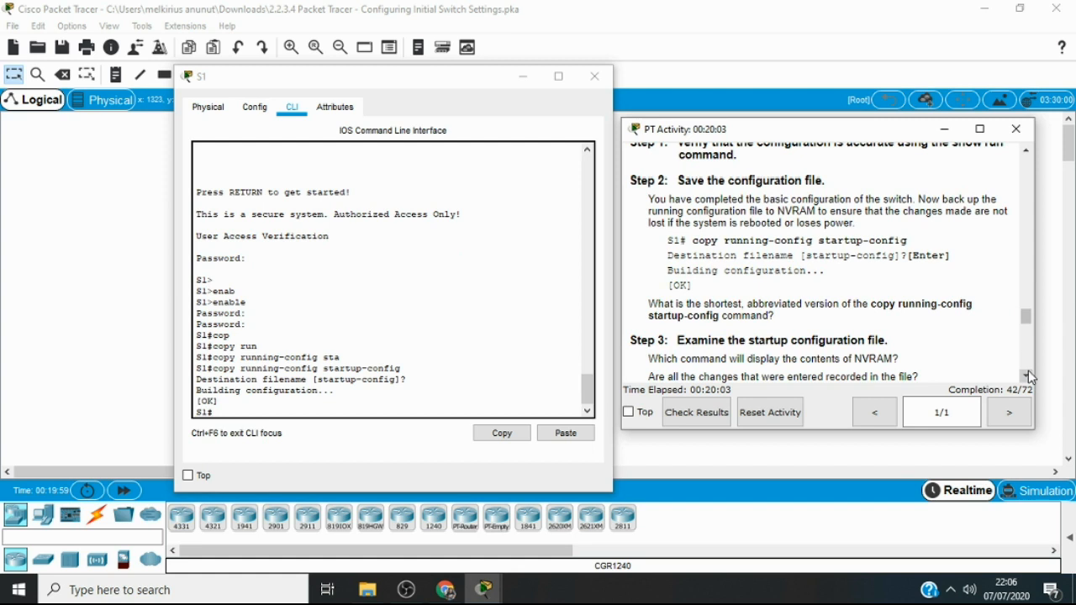
{"action": "left_click", "coordinate": [1028, 375]}
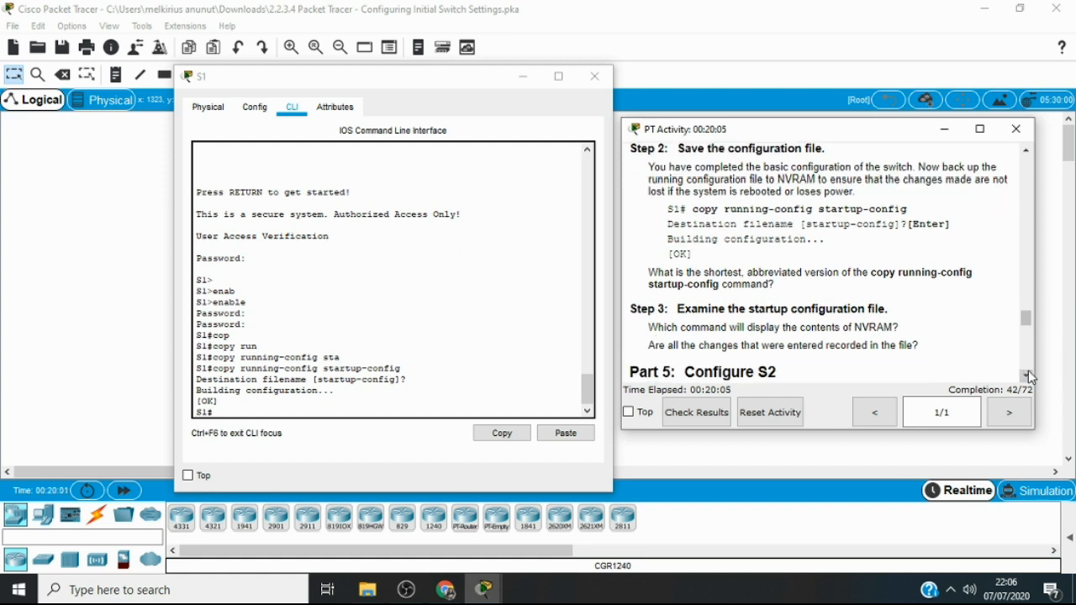
{"action": "left_click", "coordinate": [1027, 375]}
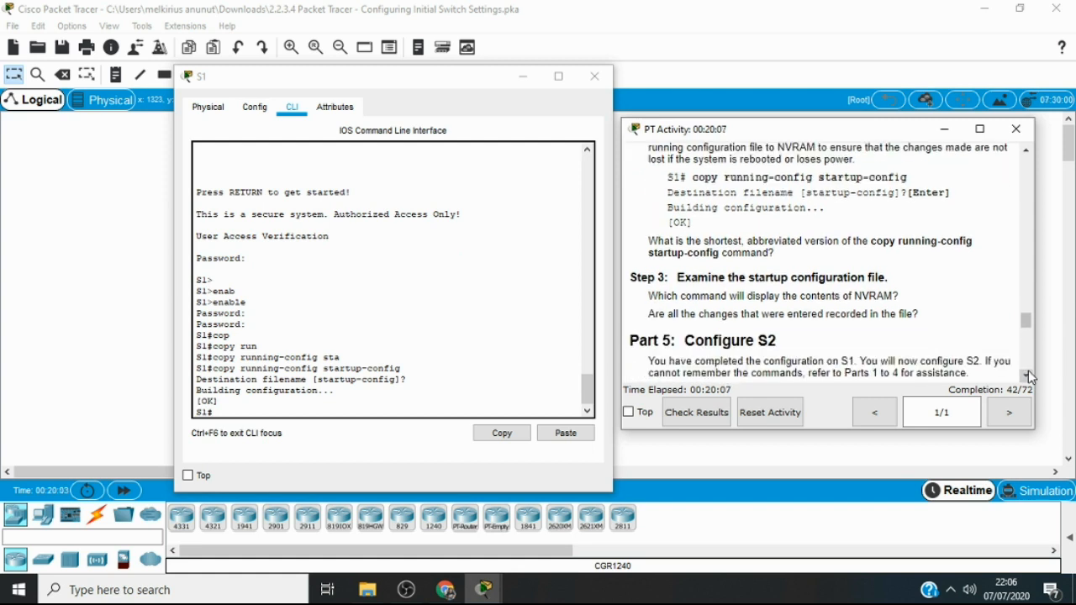
{"action": "left_click", "coordinate": [1028, 375]}
{"action": "left_click", "coordinate": [1027, 375]}
{"action": "left_click", "coordinate": [1028, 375]}
{"action": "left_click", "coordinate": [1028, 375]}
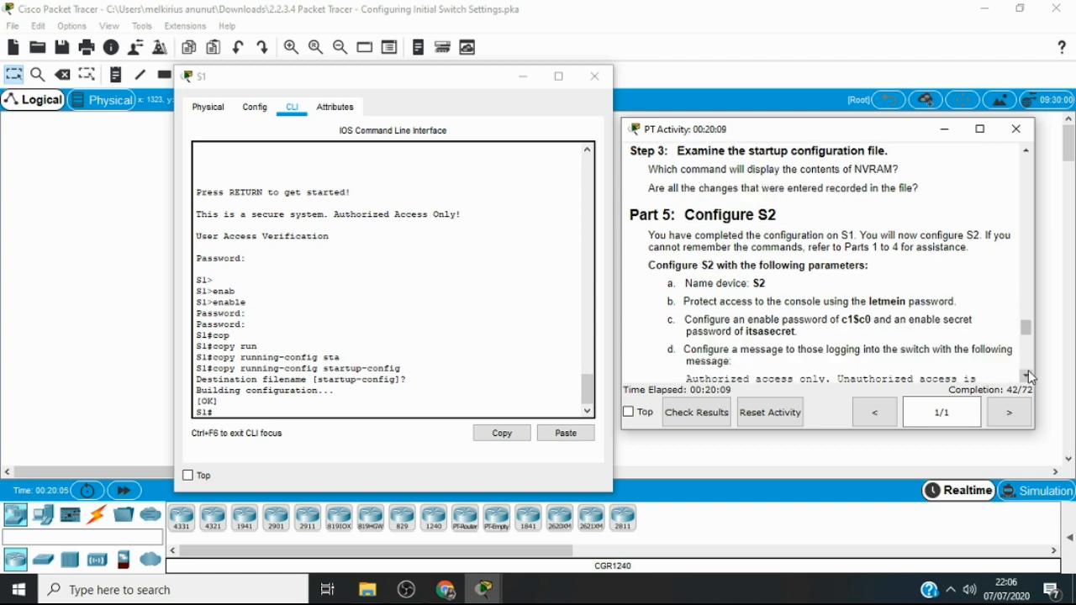
{"action": "left_click", "coordinate": [1028, 375]}
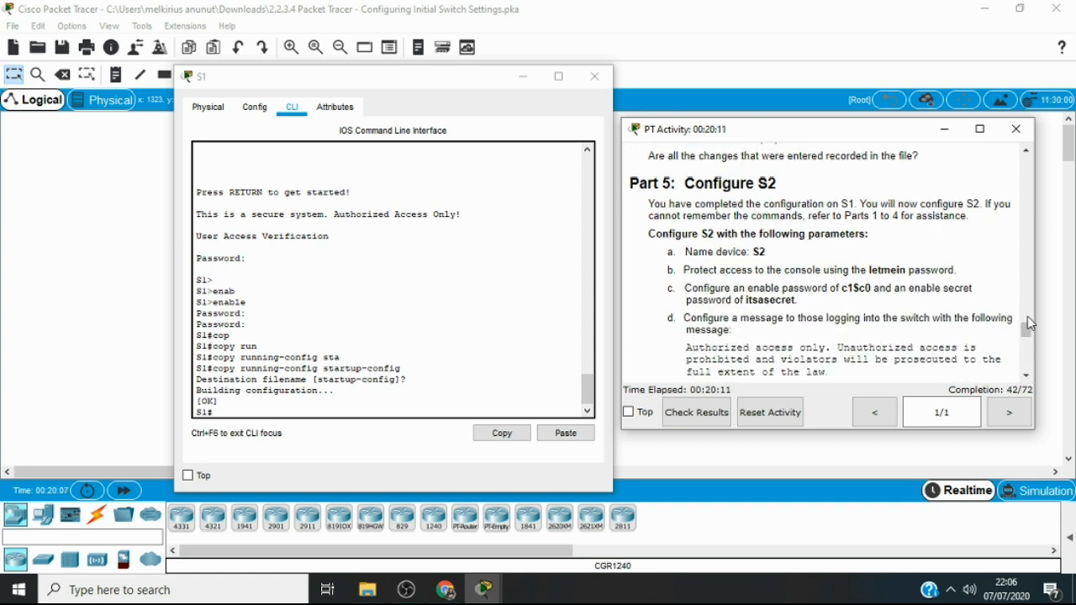
{"action": "left_click", "coordinate": [1027, 376]}
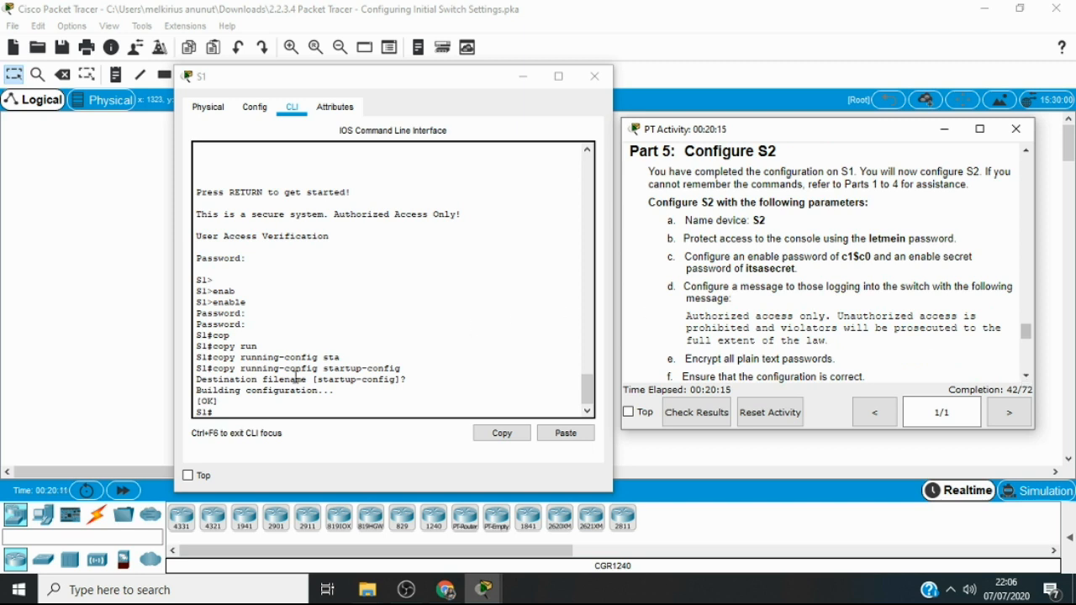
Close the S1 window, open S2's command line interface, and place its window beside the activity instructions
{"action": "left_click", "coordinate": [502, 432]}
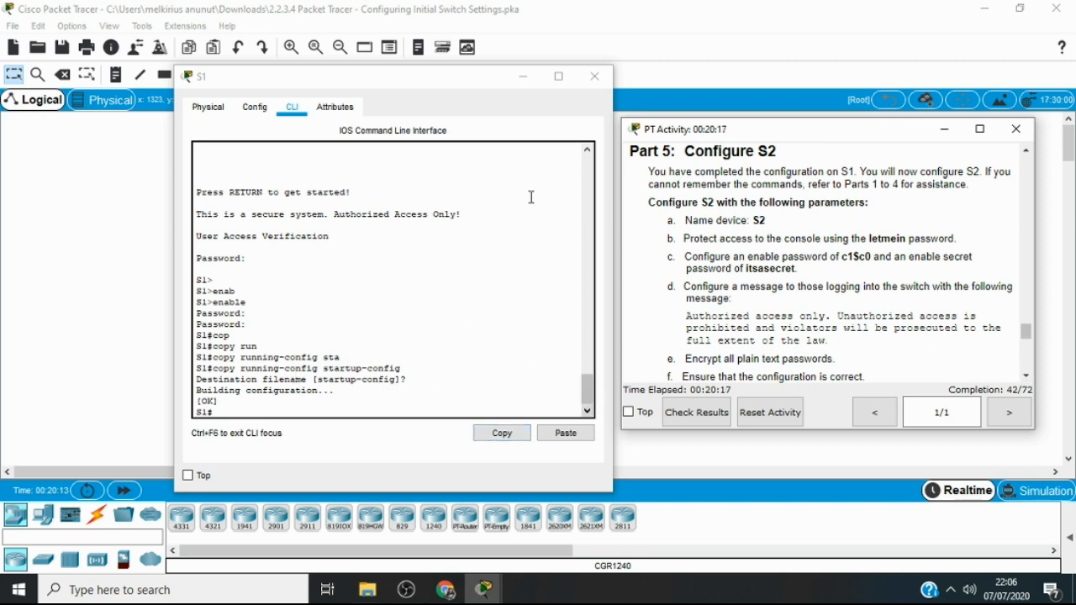
{"action": "left_click", "coordinate": [597, 81]}
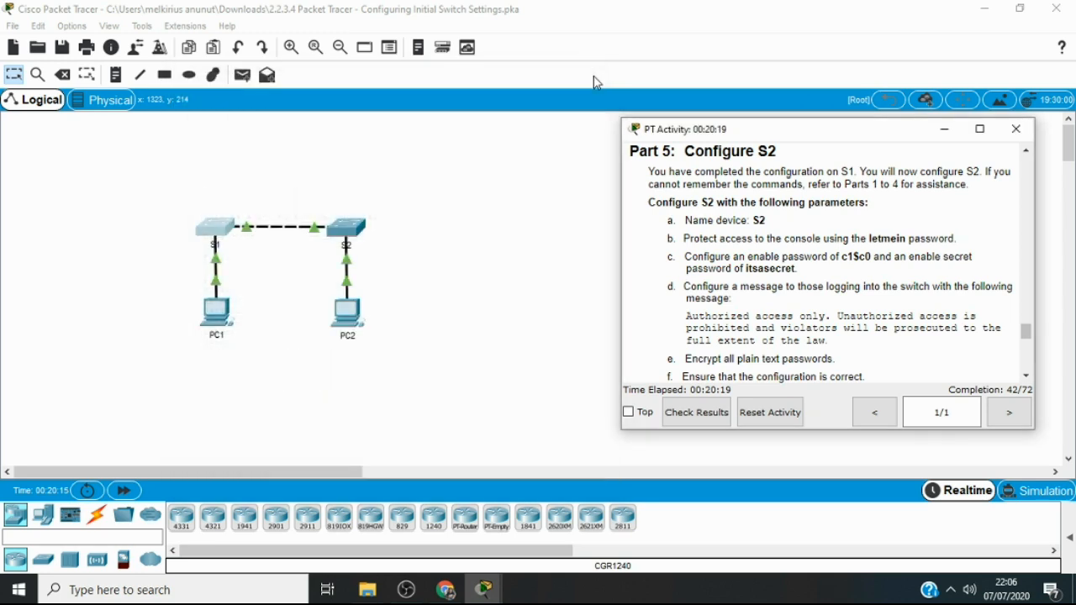
{"action": "left_click", "coordinate": [359, 229]}
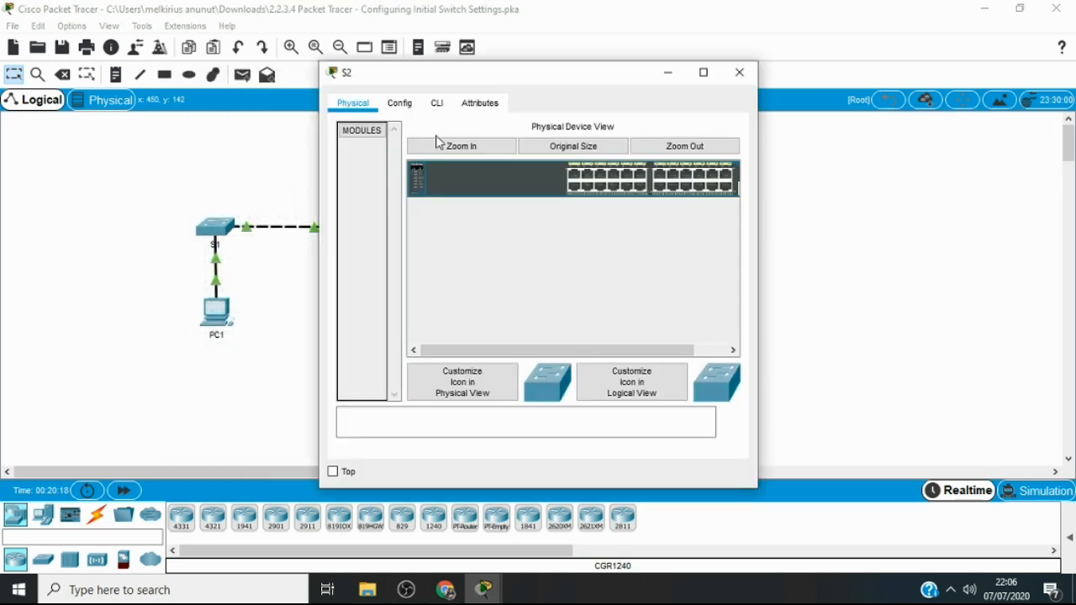
{"action": "left_click", "coordinate": [436, 105]}
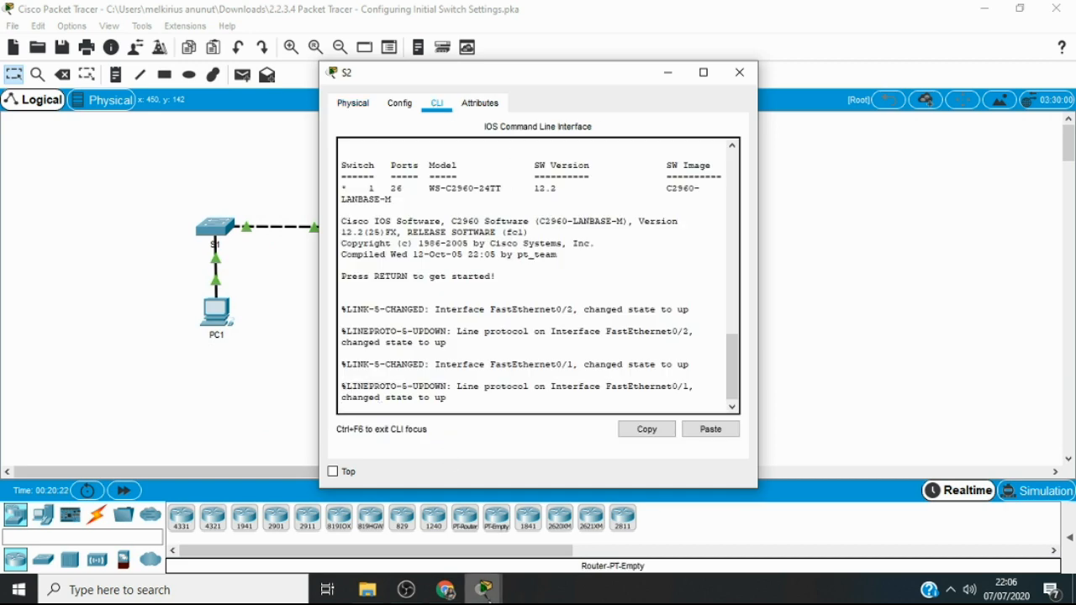
{"action": "mouse_move", "coordinate": [478, 591]}
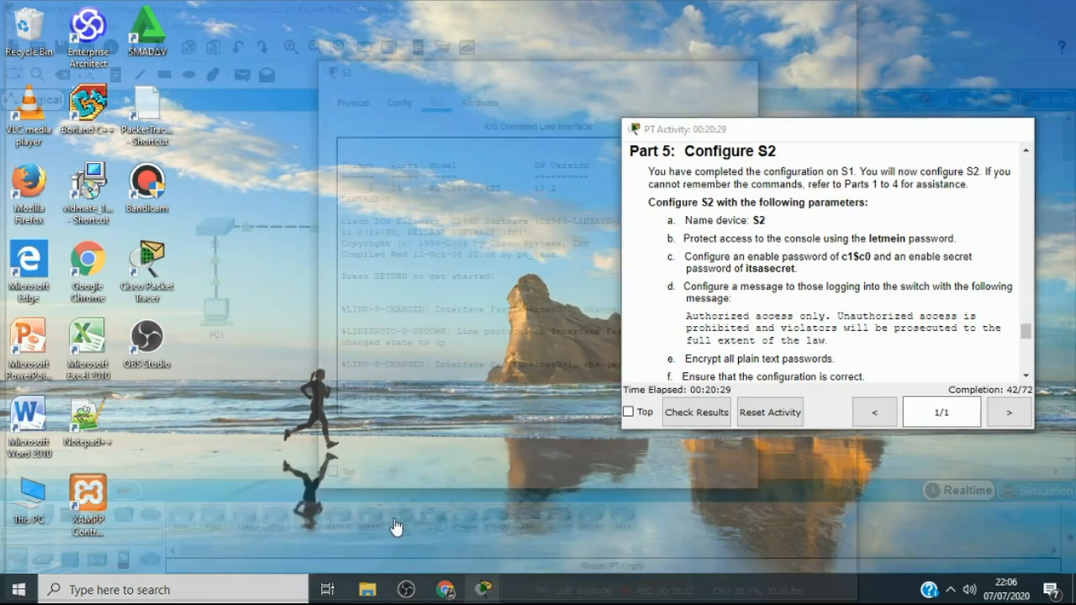
{"action": "left_click", "coordinate": [348, 542]}
{"action": "left_click_drag", "start_coordinate": [549, 83], "coordinate": [320, 67]}
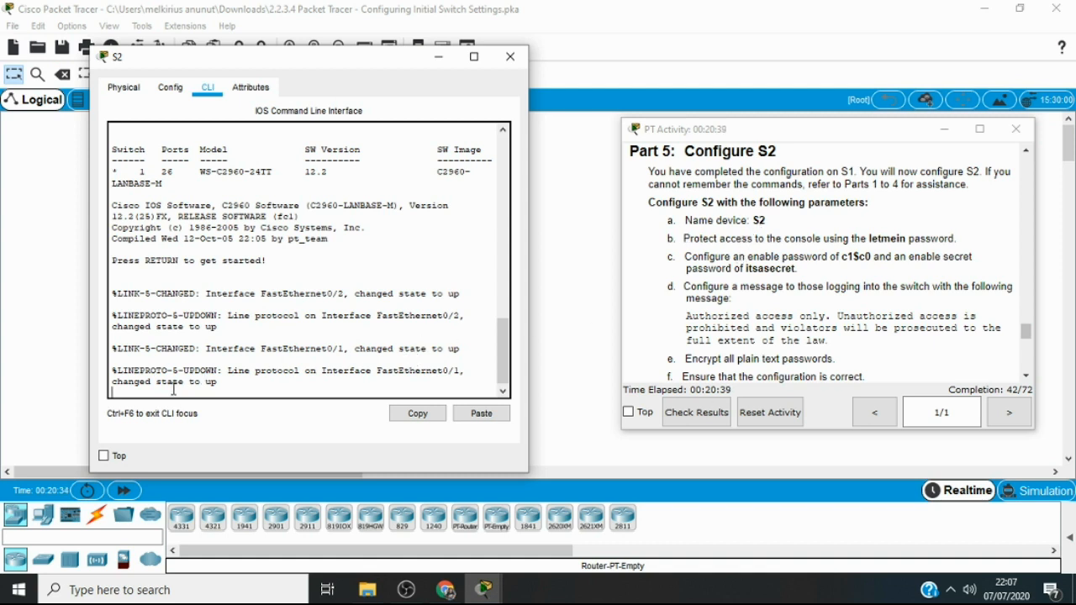
Start the console session on S2 and enter privileged EXEC mode with the enable command
{"action": "key", "text": "Return"}
{"action": "type", "text": "ena"}
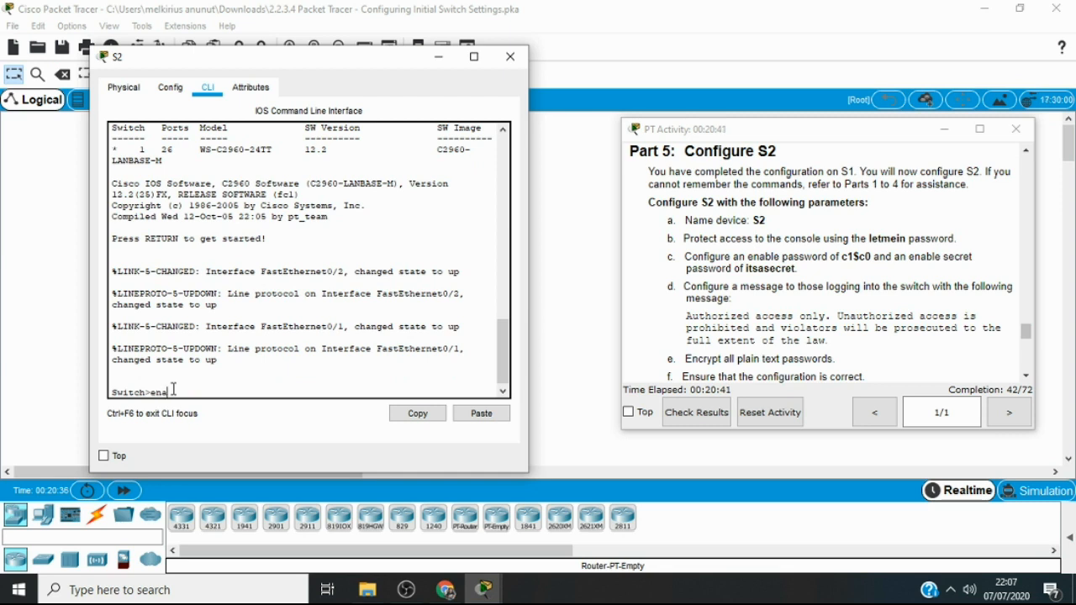
{"action": "key", "text": "Tab"}
{"action": "key", "text": "Return"}
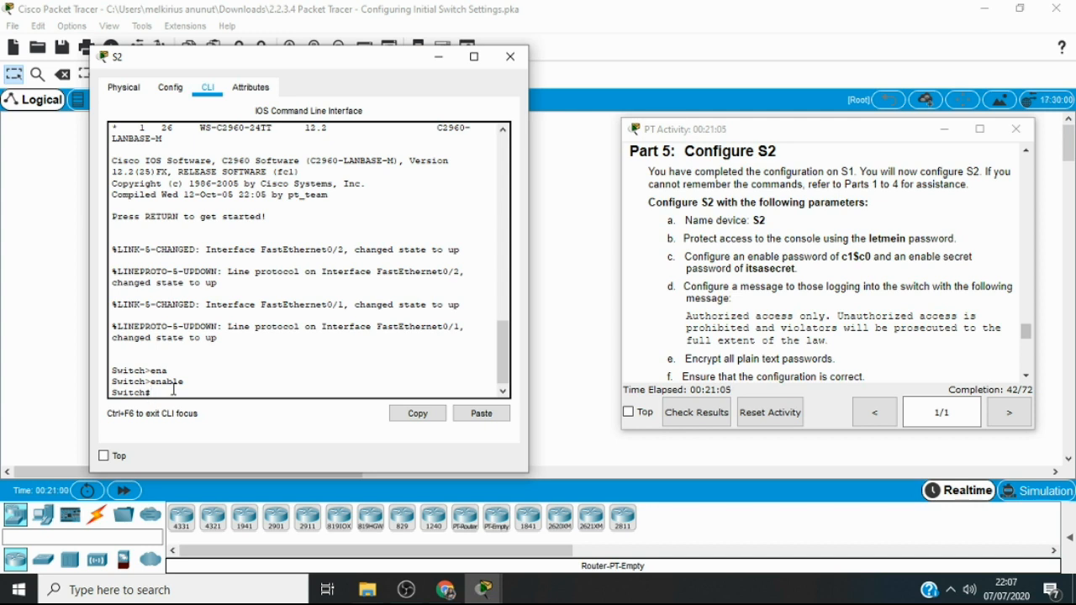
Enter global configuration mode on the switch and set its hostname to S2
{"action": "type", "text": "conf t"}
{"action": "key", "text": "Return"}
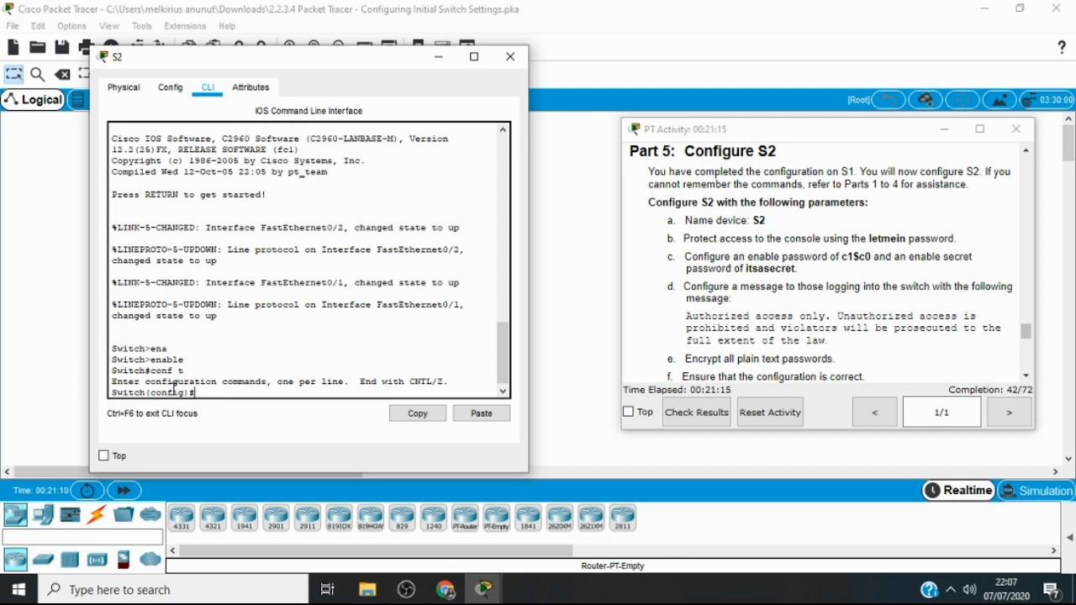
{"action": "type", "text": "hostname S2"}
{"action": "key", "text": "Return"}
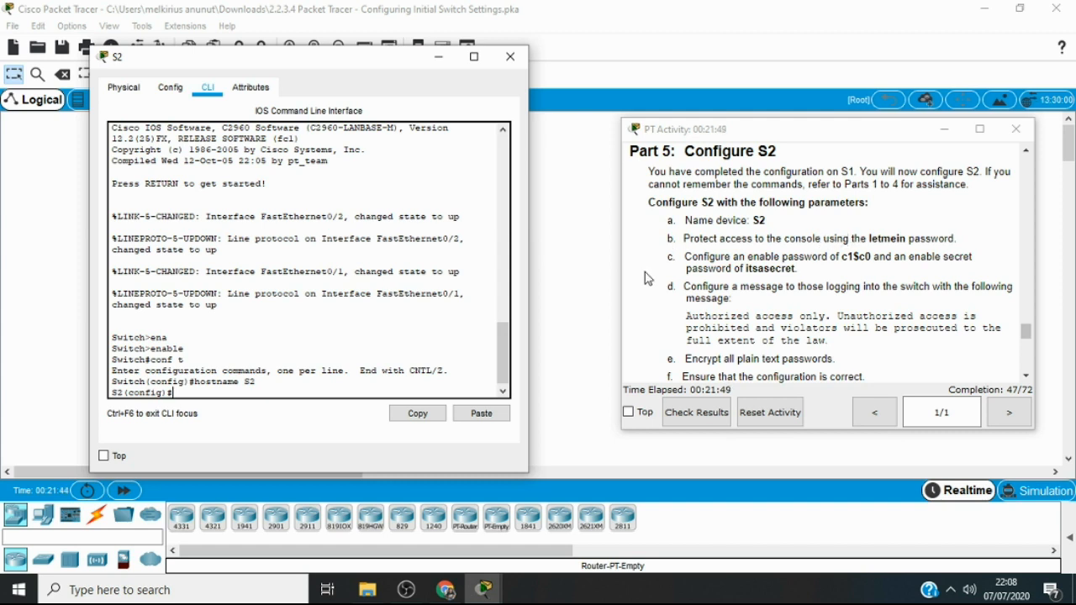
Enter configuration for line console 0 and set the console password given in the activity instructions
{"action": "type", "text": "line co"}
{"action": "key", "text": "Tab"}
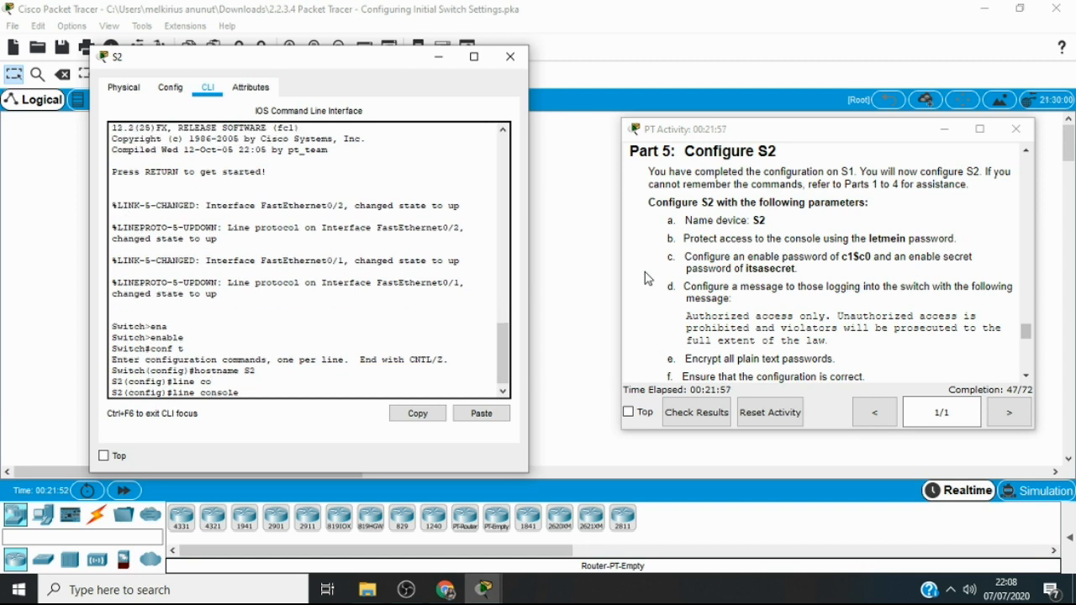
{"action": "type", "text": "0"}
{"action": "key", "text": "Return"}
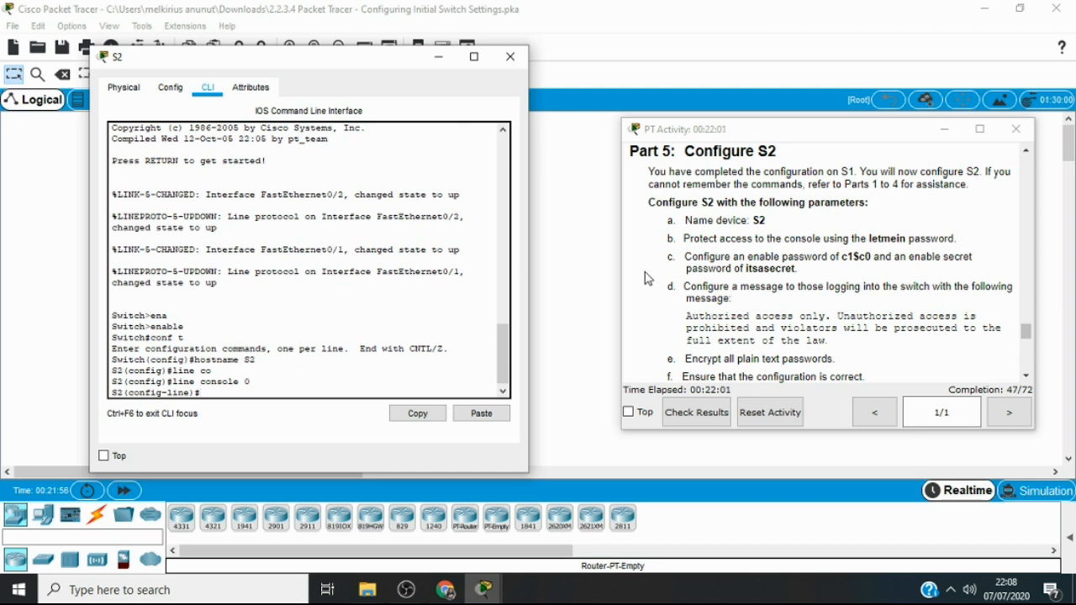
{"action": "type", "text": "pass"}
{"action": "key", "text": "Tab"}
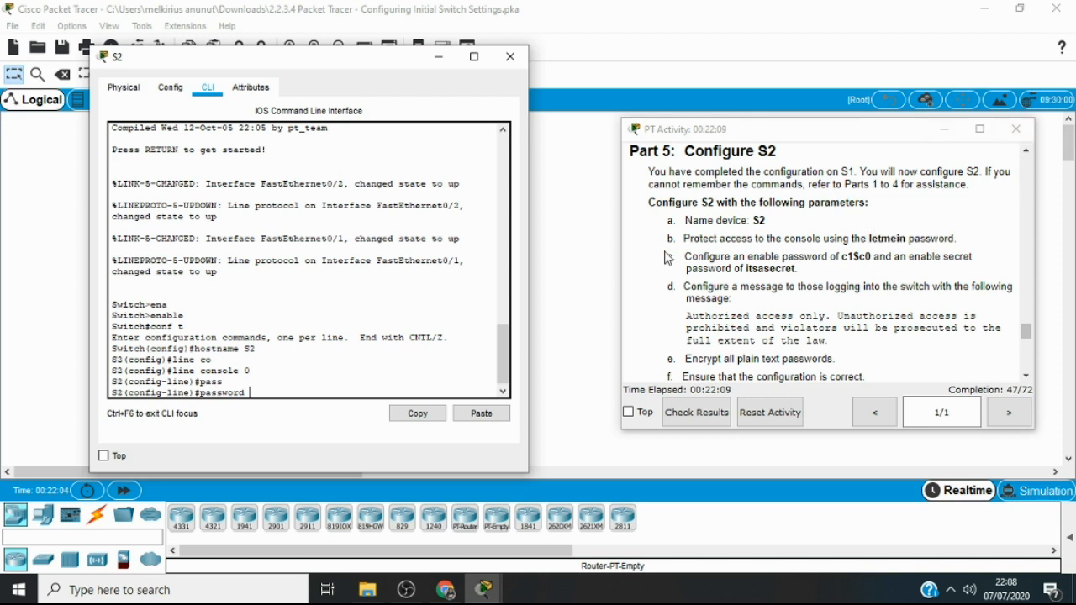
{"action": "type", "text": "le"}
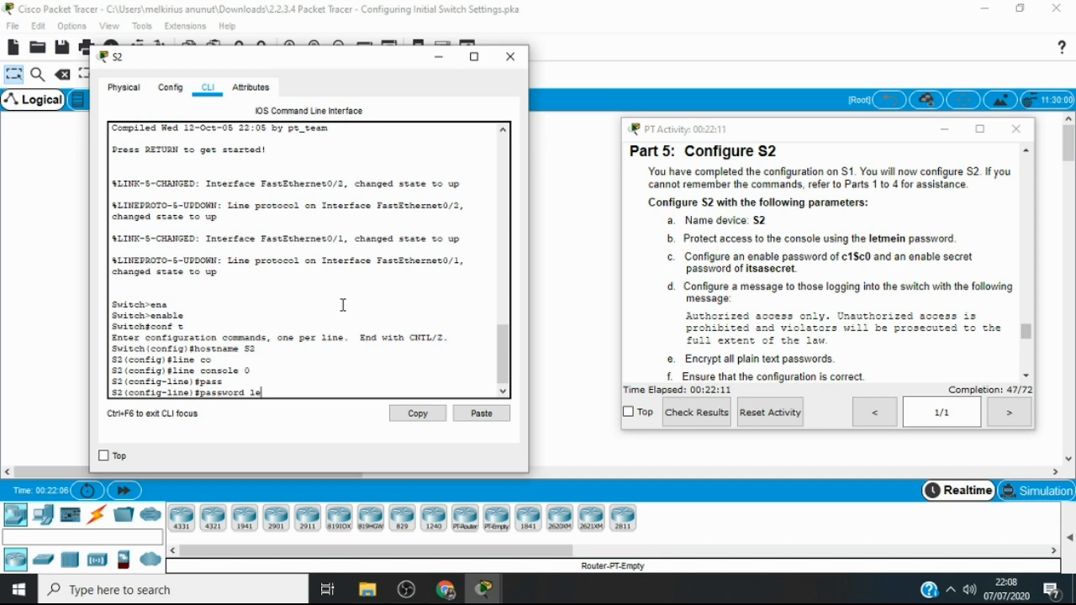
{"action": "type", "text": "tme"}
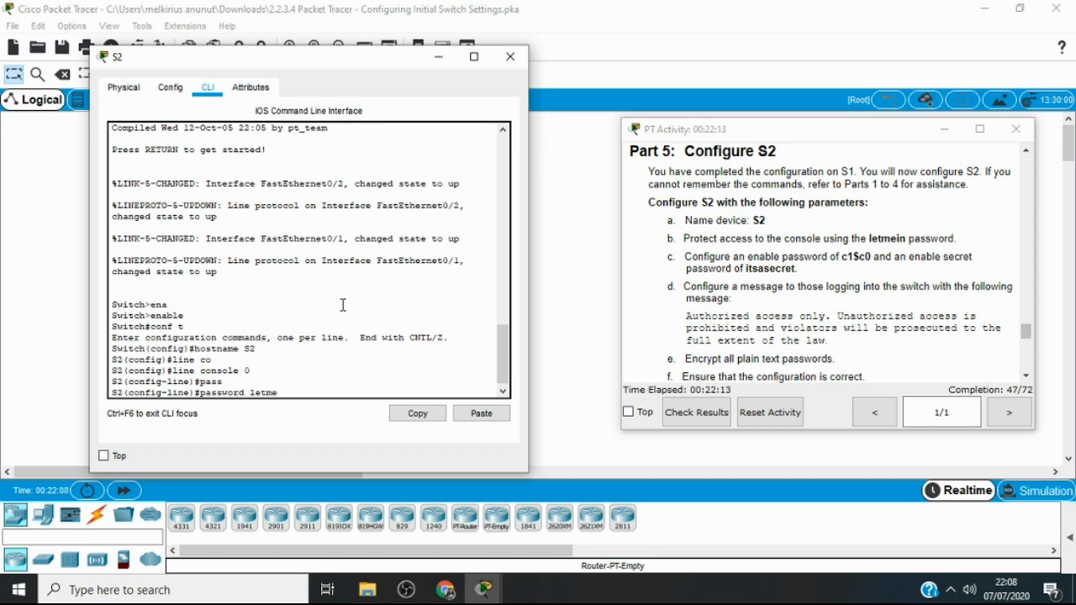
{"action": "type", "text": "in"}
{"action": "key", "text": "Return"}
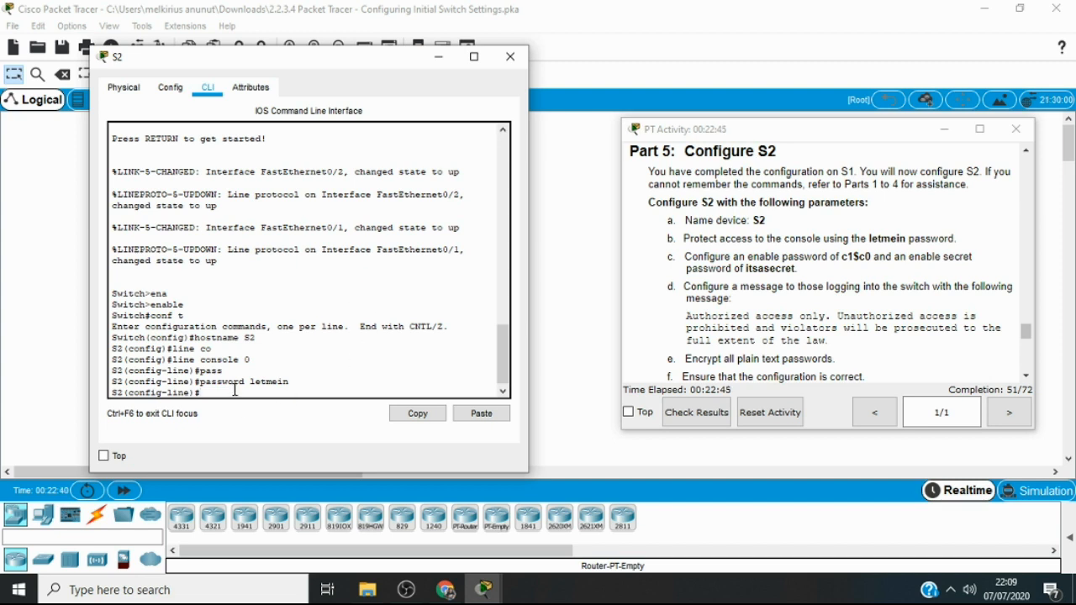
Require login on the console line and exit configuration back to the privileged EXEC prompt
{"action": "type", "text": "login"}
{"action": "key", "text": "Return"}
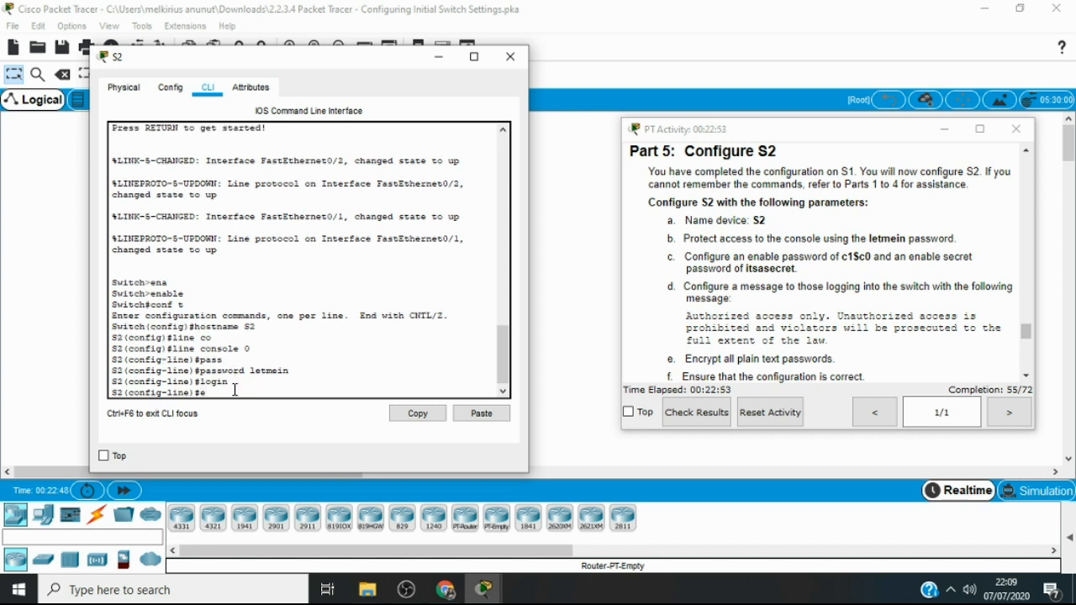
{"action": "type", "text": "ei"}
{"action": "key", "text": "BackSpace"}
{"action": "type", "text": "xit"}
{"action": "key", "text": "Return"}
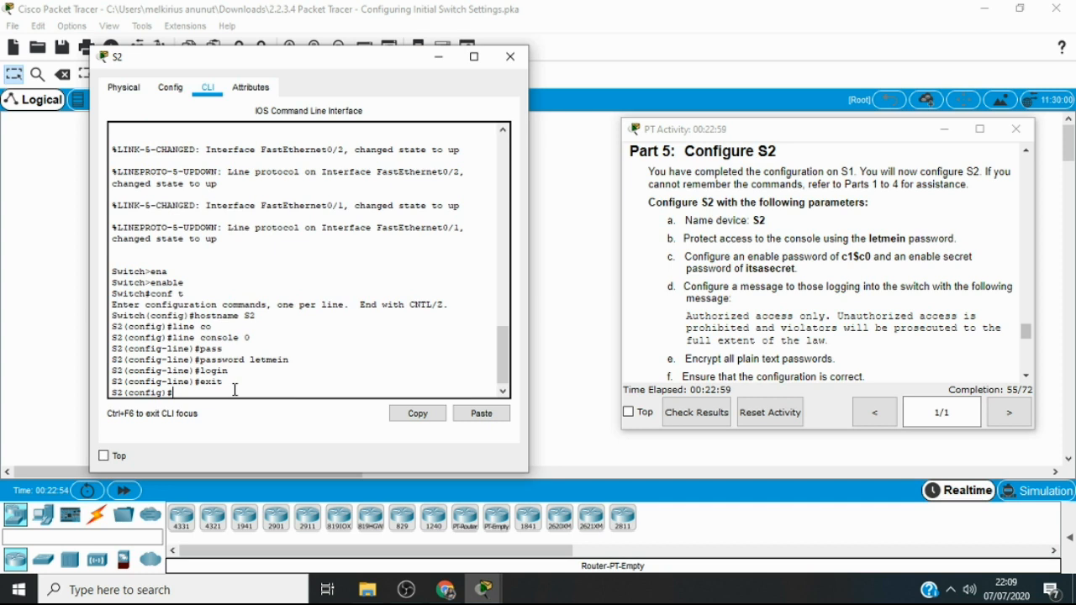
{"action": "type", "text": "exit"}
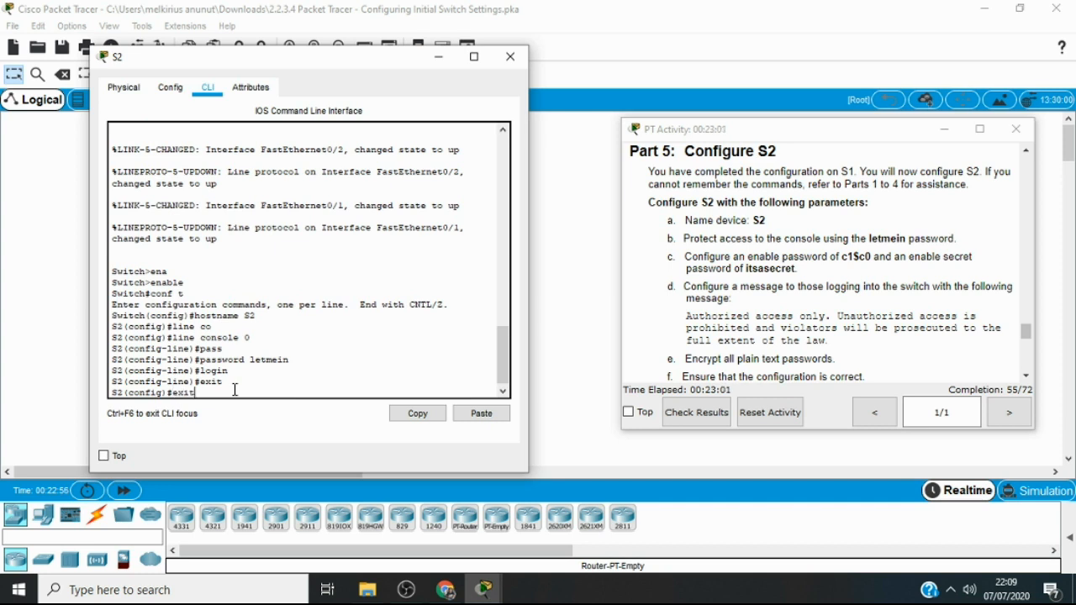
{"action": "key", "text": "Return"}
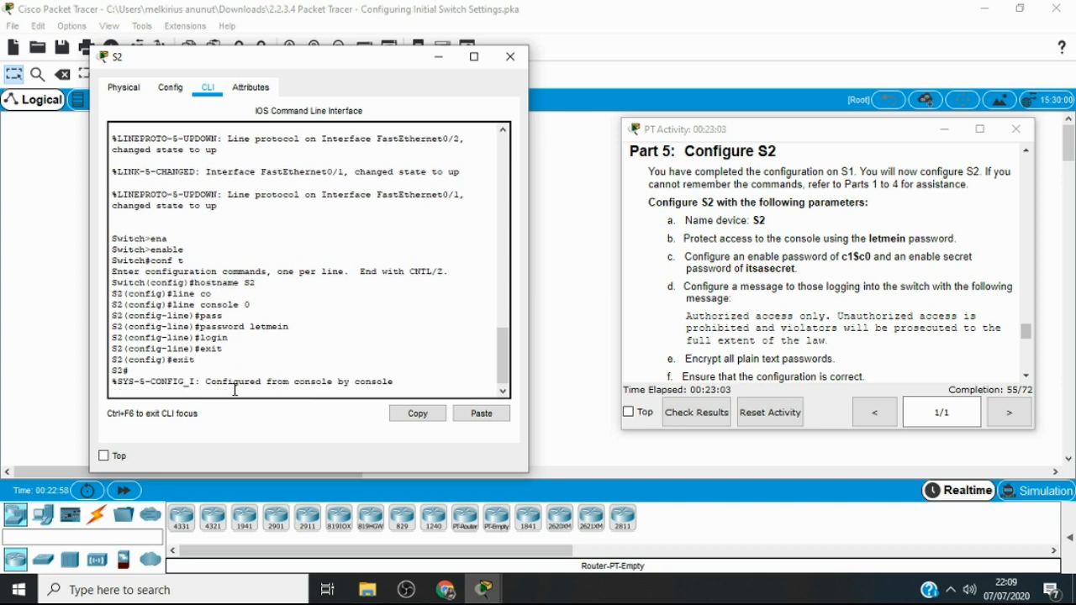
{"action": "key", "text": "Return"}
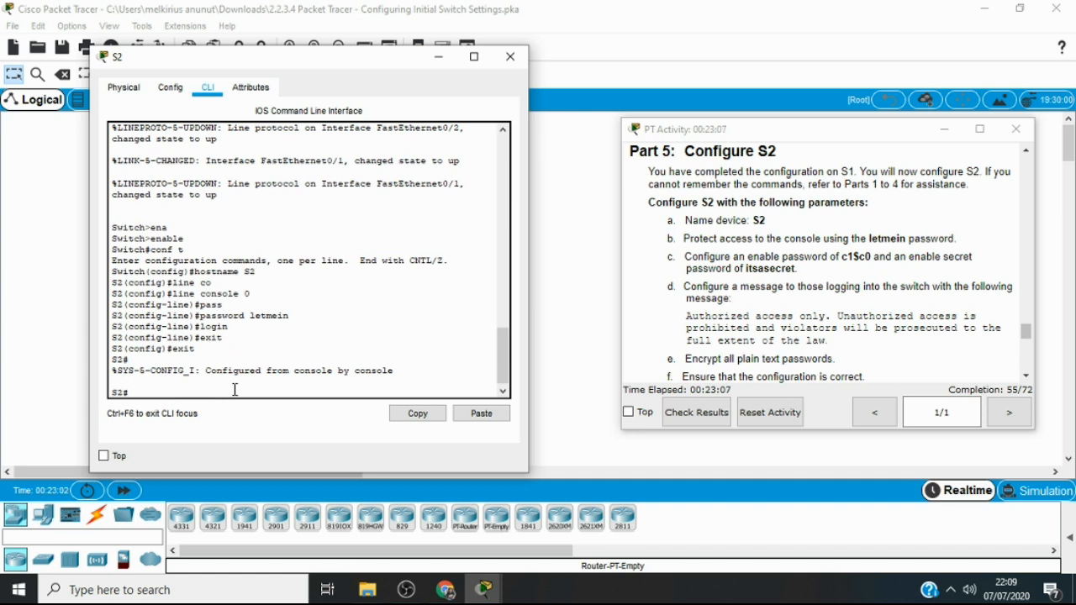
Display S2's current configuration with show running-config
{"action": "type", "text": "sho"}
{"action": "key", "text": "Tab"}
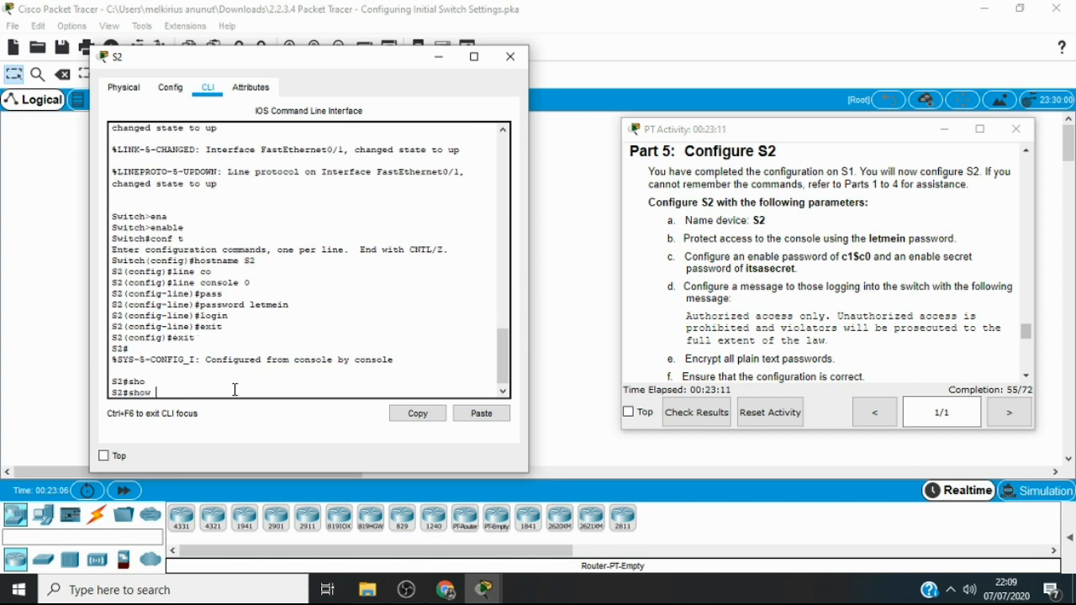
{"action": "type", "text": "s"}
{"action": "type", "text": "u"}
{"action": "key", "text": "BackSpace"}
{"action": "key", "text": "BackSpace"}
{"action": "type", "text": "run"}
{"action": "key", "text": "Tab"}
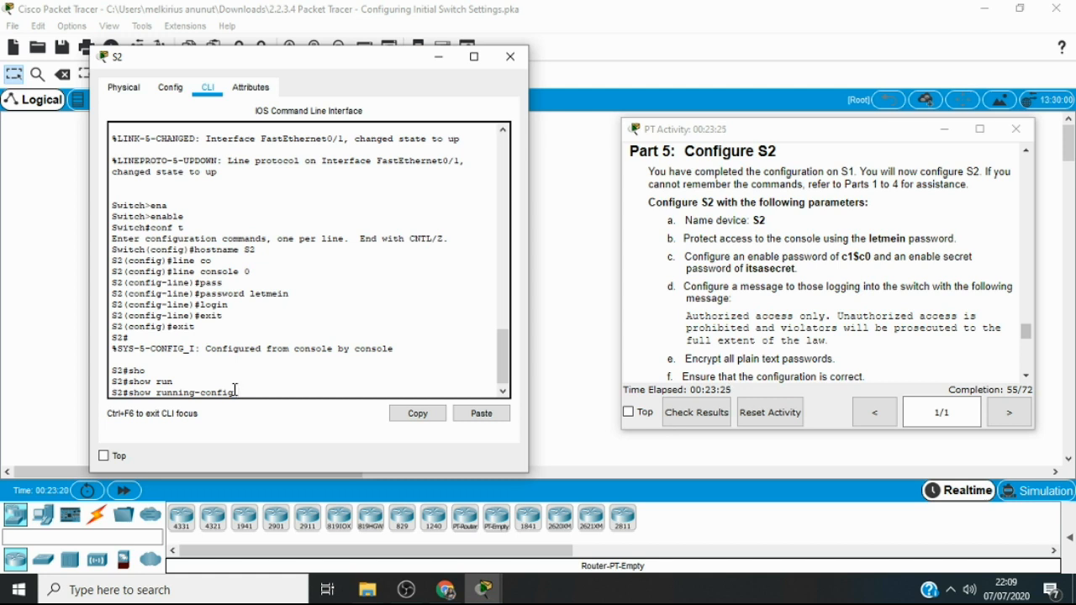
{"action": "key", "text": "Return"}
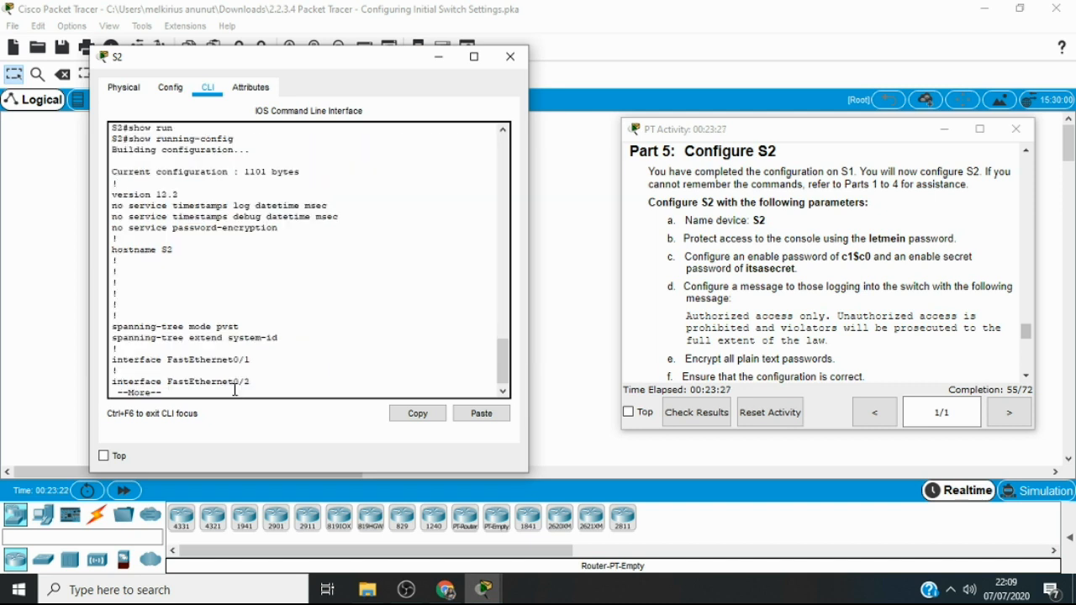
Page through the running configuration to its end and examine how the password is stored under line con 0
{"action": "key", "text": "Return"}
{"action": "key", "text": "Return"}
{"action": "key", "text": "Return"}
{"action": "key", "text": "Return"}
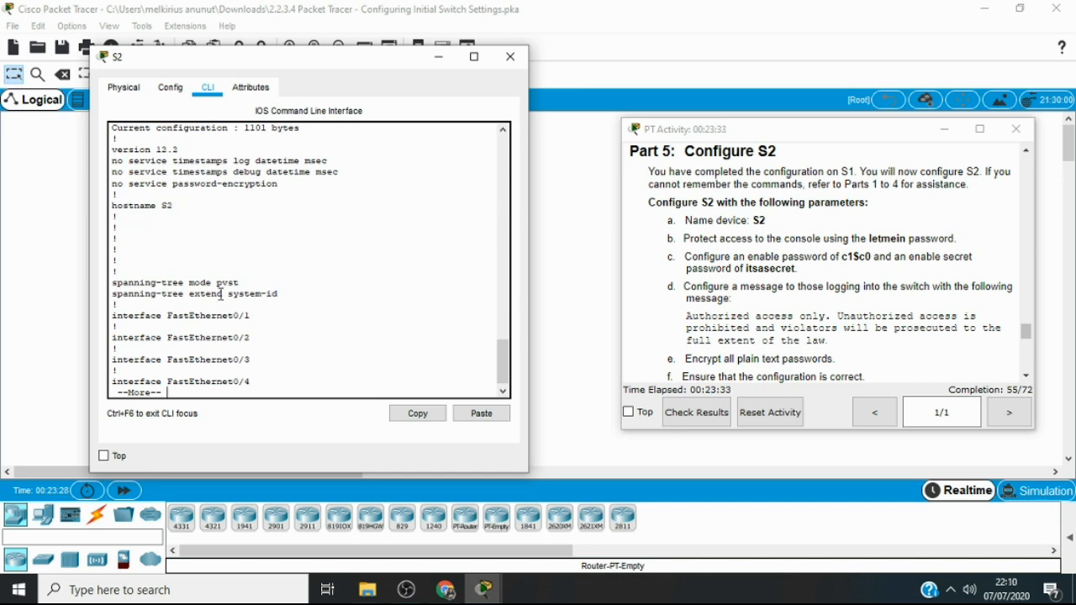
{"action": "key", "text": "Return"}
{"action": "key", "text": "Return"}
{"action": "key", "text": "Return"}
{"action": "key", "text": "Return"}
{"action": "key", "text": "Return"}
{"action": "key", "text": "Return"}
{"action": "key", "text": "Return"}
{"action": "key", "text": "Return"}
{"action": "key", "text": "Return"}
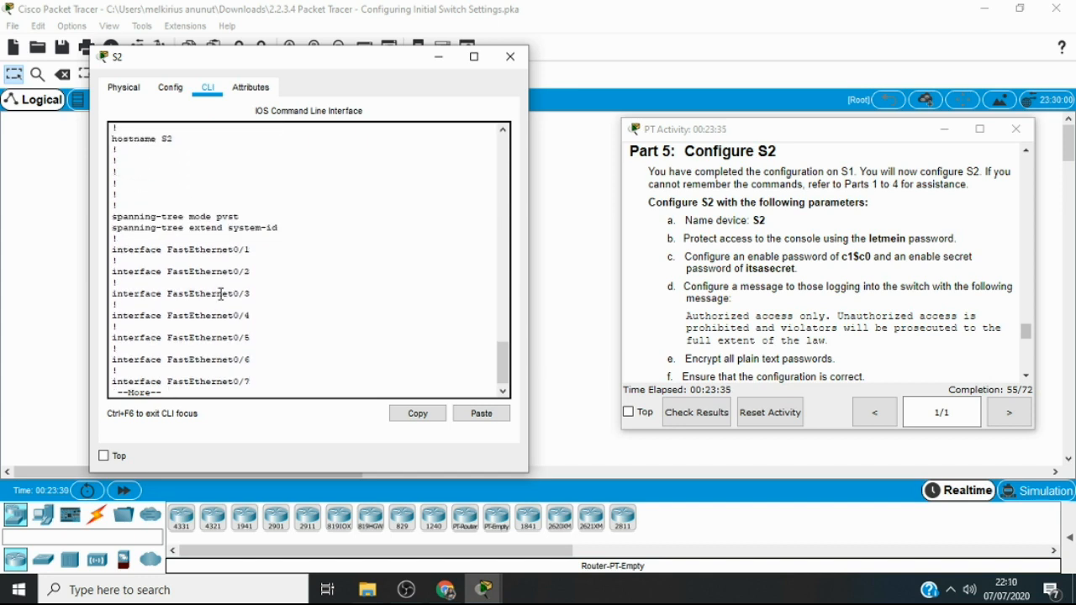
{"action": "key", "text": "Return"}
{"action": "key", "text": "Return"}
{"action": "key", "text": "Return"}
{"action": "key", "text": "Return"}
{"action": "key", "text": "Return"}
{"action": "key", "text": "Return"}
{"action": "key", "text": "Return"}
{"action": "key", "text": "Return"}
{"action": "key", "text": "Return"}
{"action": "key", "text": "Return"}
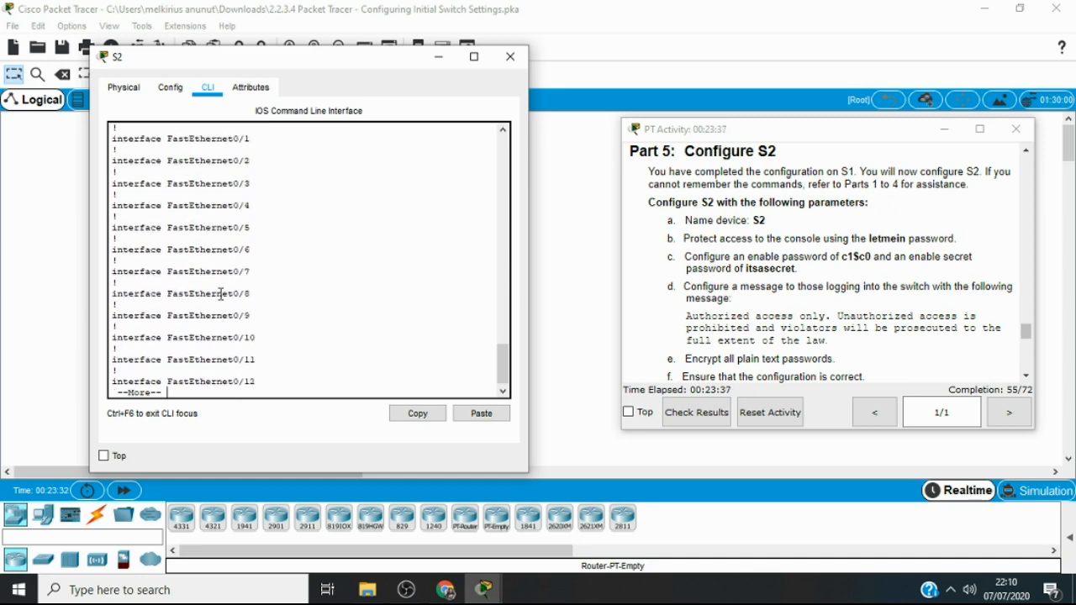
{"action": "key", "text": "Return"}
{"action": "key", "text": "Return"}
{"action": "key", "text": "Return"}
{"action": "key", "text": "Return"}
{"action": "key", "text": "Return"}
{"action": "key", "text": "Return"}
{"action": "key", "text": "Return"}
{"action": "key", "text": "Return"}
{"action": "key", "text": "Return"}
{"action": "key", "text": "Return"}
{"action": "key", "text": "Return"}
{"action": "key", "text": "Return"}
{"action": "key", "text": "Return"}
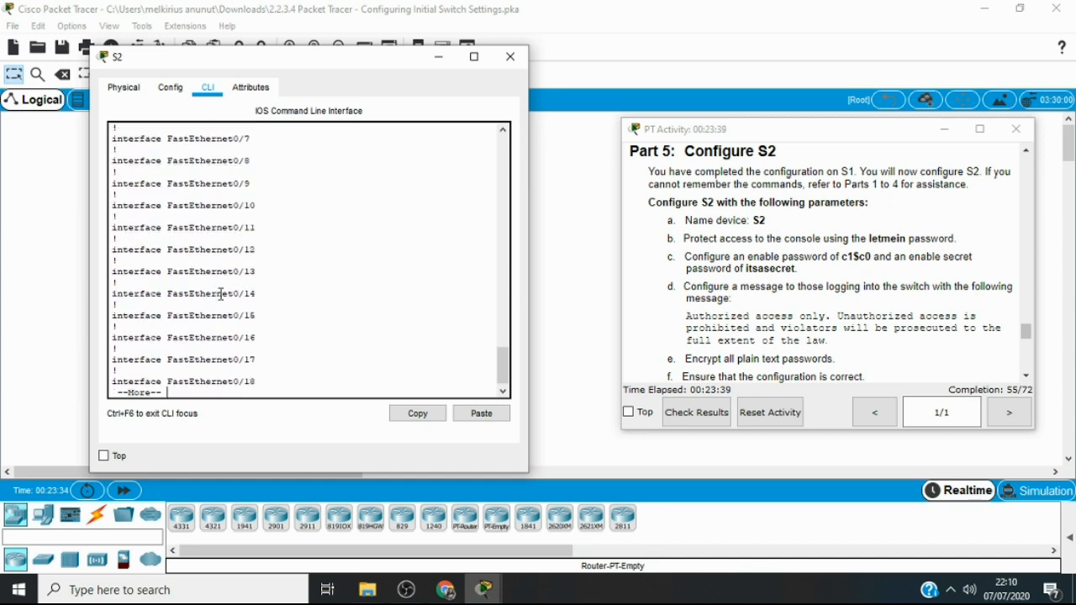
{"action": "key", "text": "Return"}
{"action": "key", "text": "Return"}
{"action": "key", "text": "Return"}
{"action": "key", "text": "Return"}
{"action": "key", "text": "Return"}
{"action": "key", "text": "Return"}
{"action": "key", "text": "Return"}
{"action": "key", "text": "Return"}
{"action": "key", "text": "Return"}
{"action": "key", "text": "Return"}
{"action": "key", "text": "Return"}
{"action": "key", "text": "Return"}
{"action": "key", "text": "Return"}
{"action": "key", "text": "Return"}
{"action": "key", "text": "Return"}
{"action": "key", "text": "Return"}
{"action": "key", "text": "Return"}
{"action": "key", "text": "Return"}
{"action": "key", "text": "Return"}
{"action": "key", "text": "Return"}
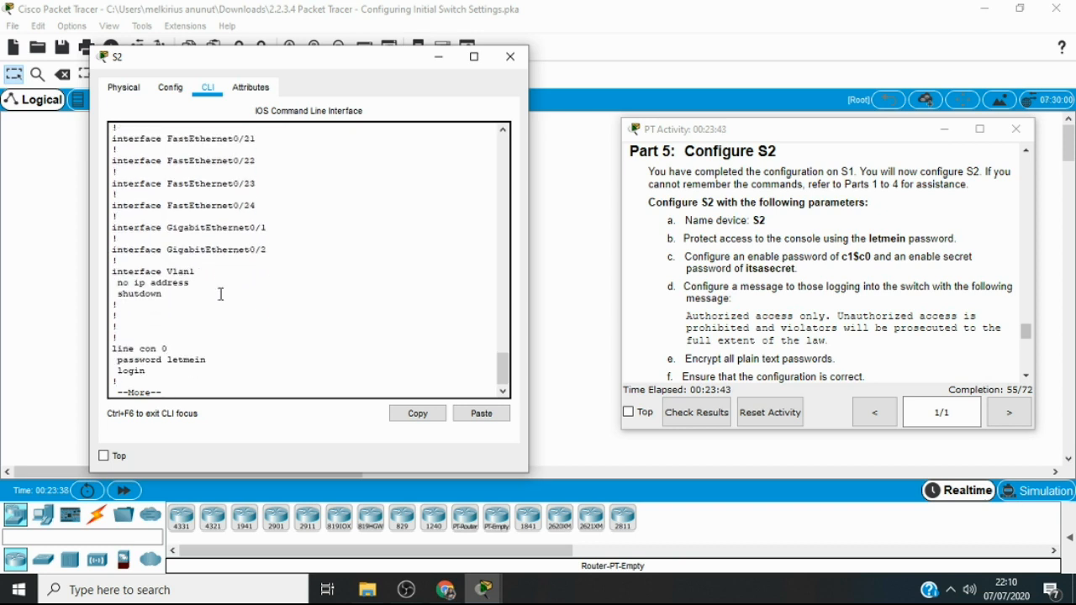
{"action": "key", "text": "Return"}
{"action": "key", "text": "Return"}
{"action": "key", "text": "Return"}
{"action": "key", "text": "Return"}
{"action": "key", "text": "Return"}
{"action": "key", "text": "Return"}
{"action": "key", "text": "Return"}
{"action": "key", "text": "Return"}
{"action": "key", "text": "Return"}
{"action": "key", "text": "Return"}
{"action": "key", "text": "Return"}
{"action": "key", "text": "Return"}
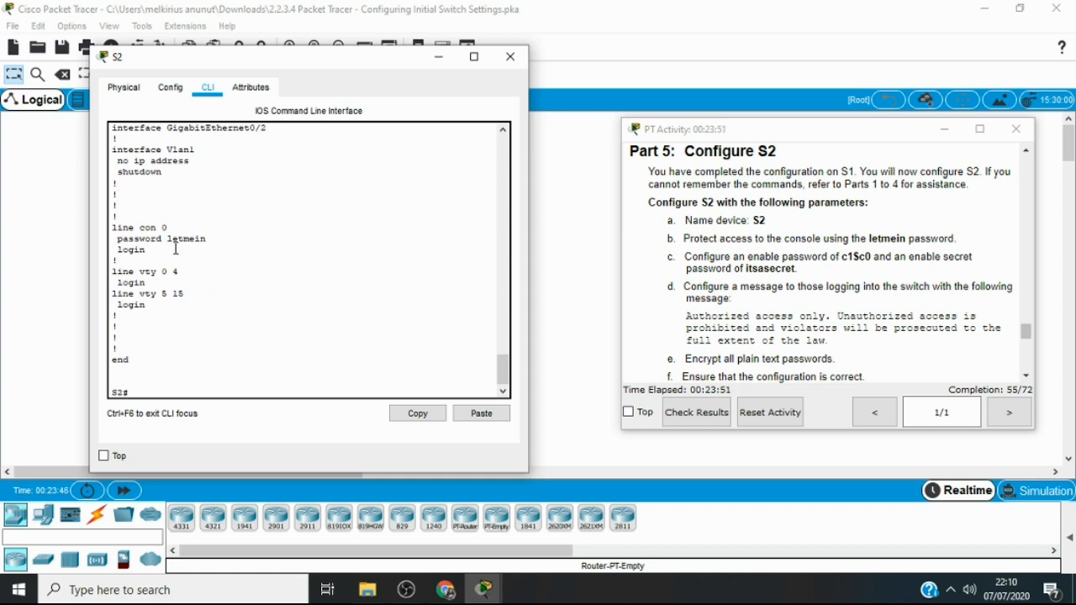
{"action": "left_click_drag", "start_coordinate": [210, 240], "coordinate": [120, 243]}
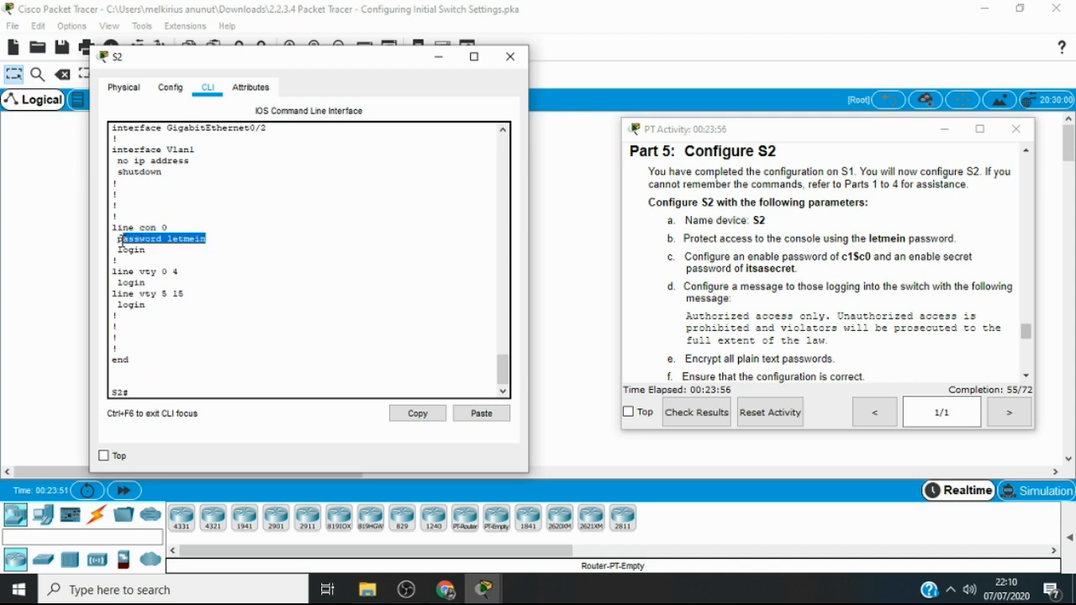
{"action": "left_click", "coordinate": [200, 264]}
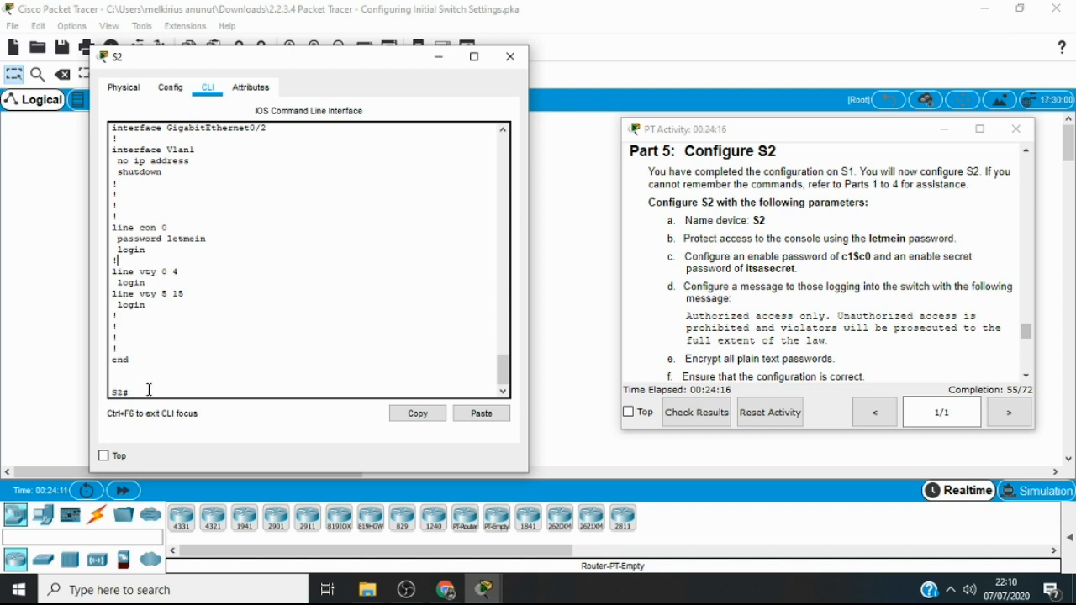
Enter global configuration mode and set the enable password given in the activity instructions
{"action": "type", "text": "conf t"}
{"action": "key", "text": "Return"}
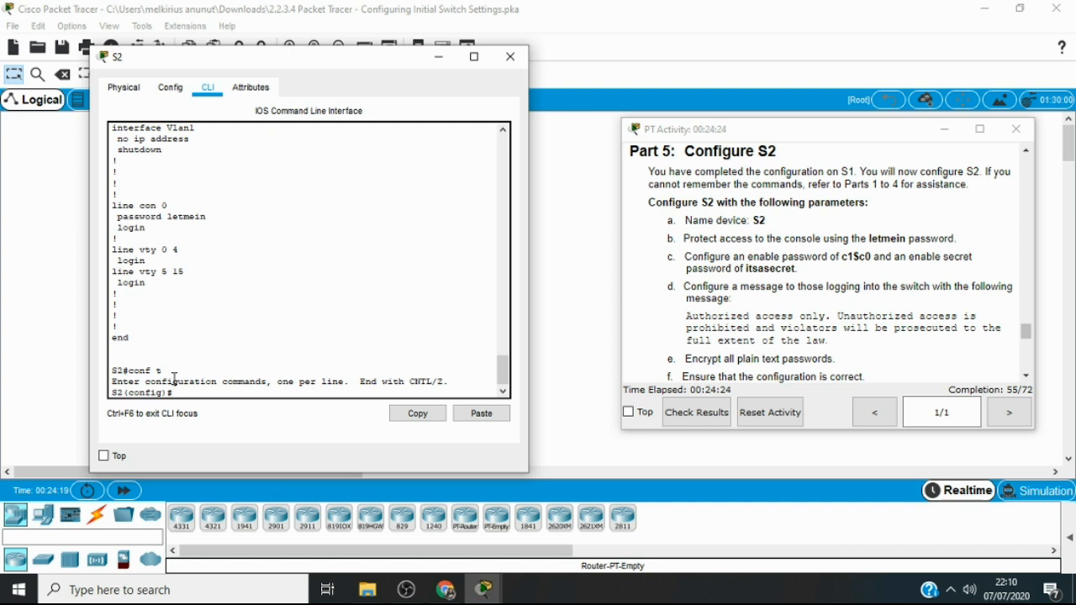
{"action": "type", "text": "ena"}
{"action": "key", "text": "Tab"}
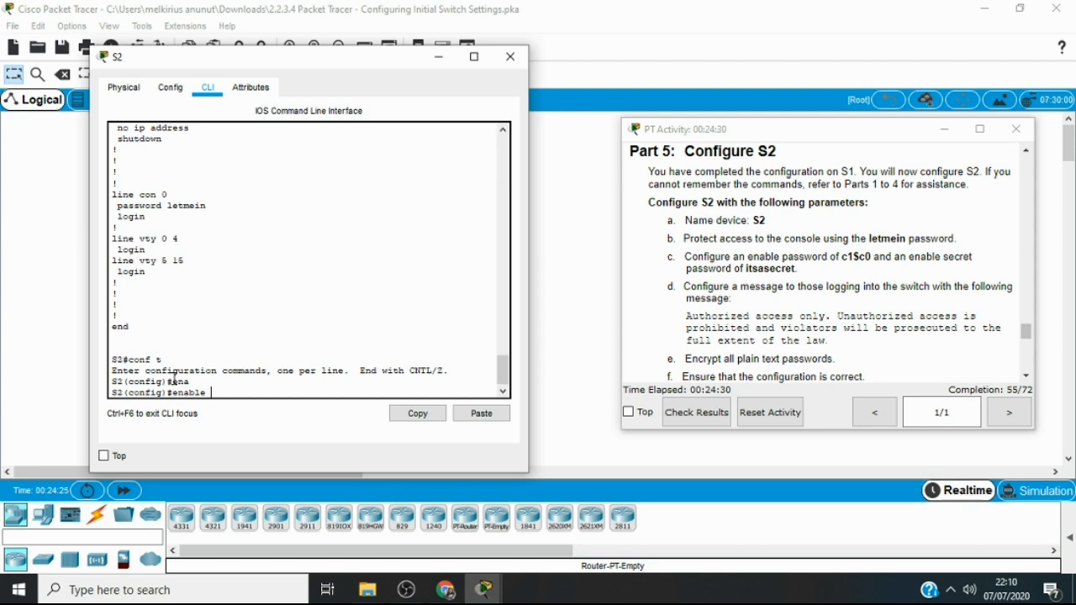
{"action": "type", "text": "pass"}
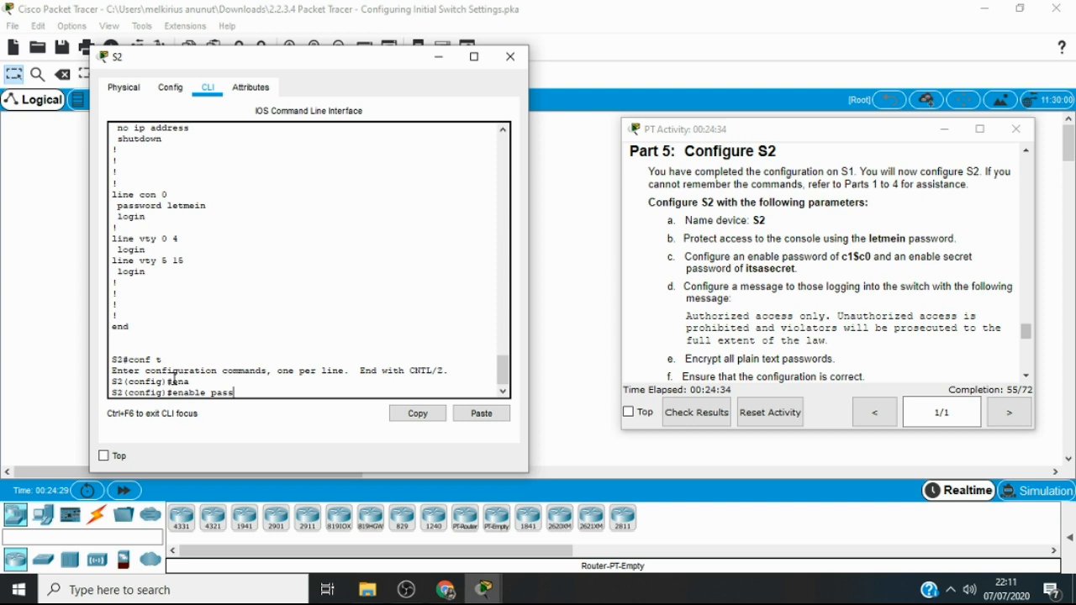
{"action": "key", "text": "Tab"}
{"action": "type", "text": "c1$"}
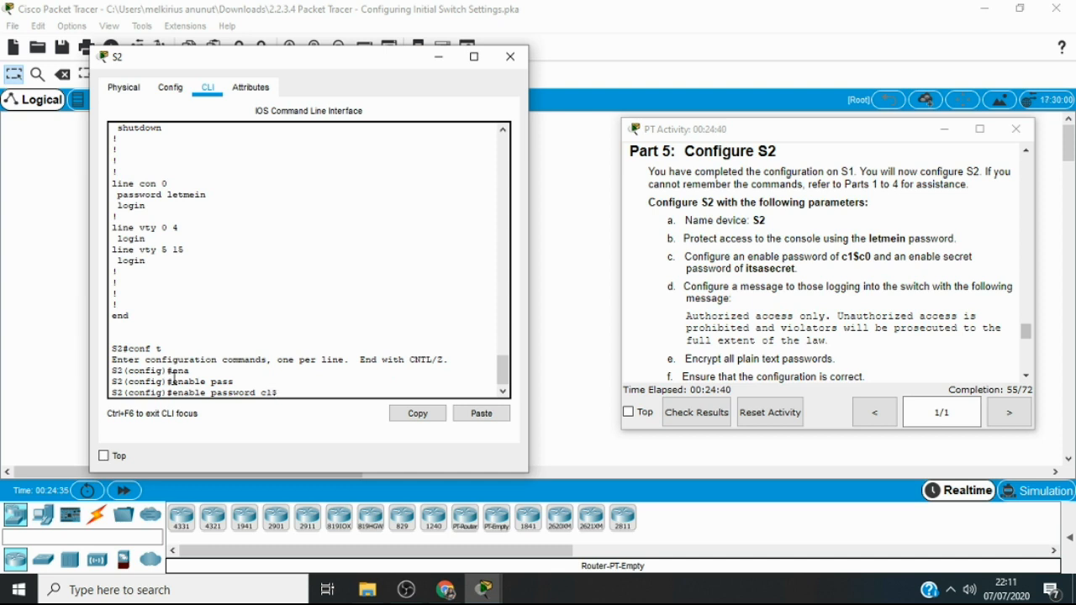
{"action": "type", "text": "c0"}
{"action": "key", "text": "Return"}
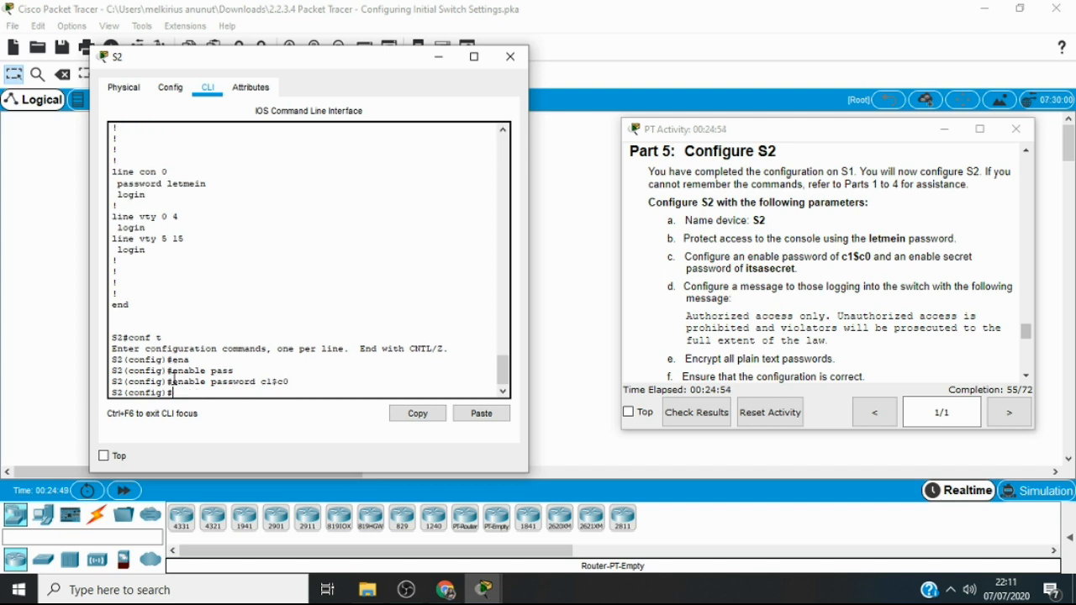
Exit configuration mode and the console session, and log back in to S2 with the console password
{"action": "type", "text": "exit"}
{"action": "key", "text": "Return"}
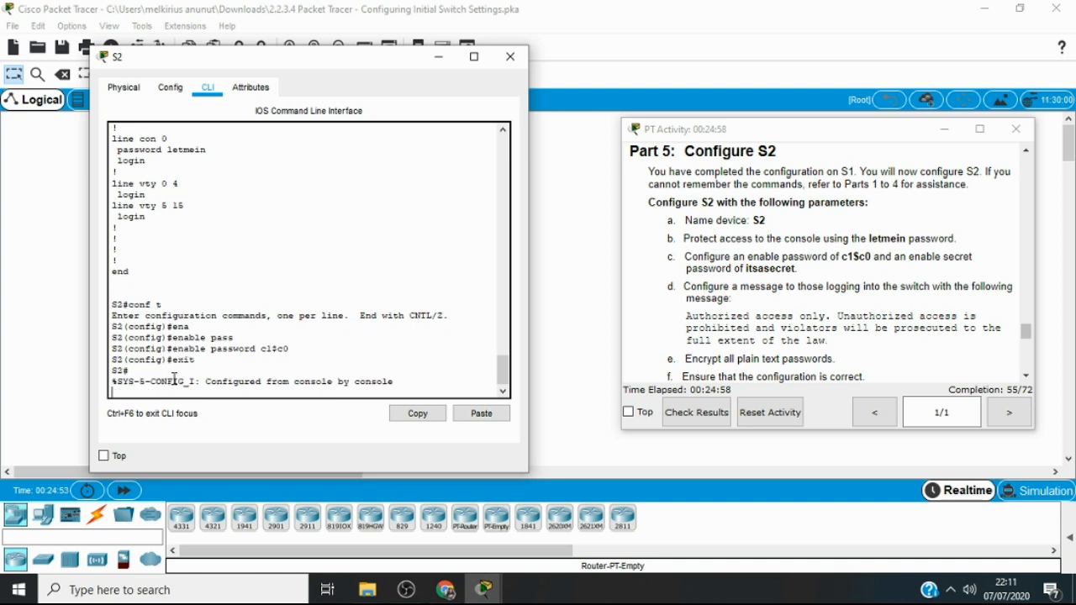
{"action": "type", "text": "exit"}
{"action": "key", "text": "Return"}
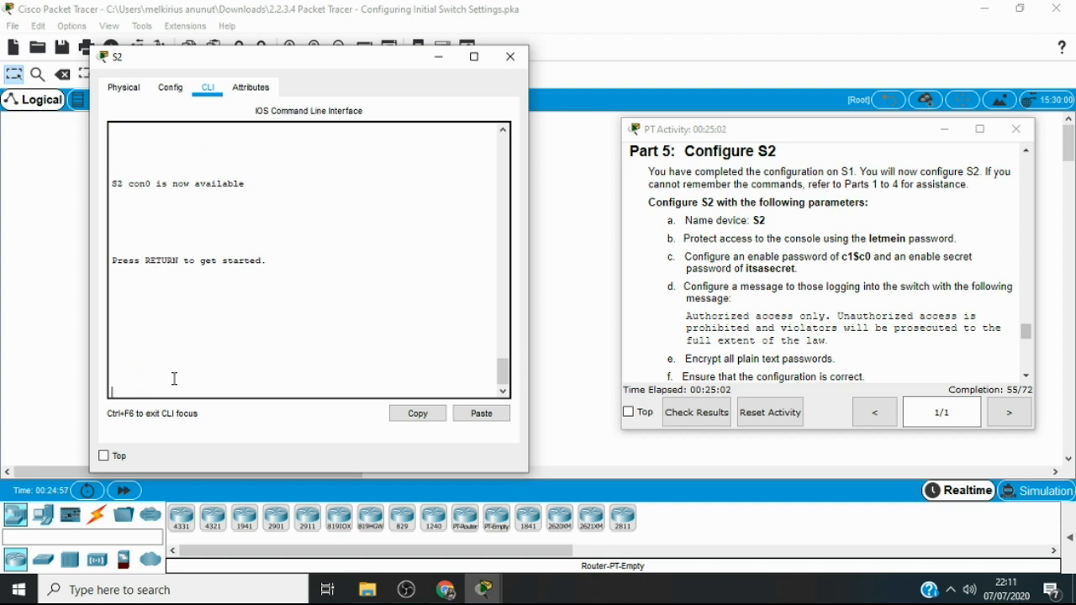
{"action": "key", "text": "Return"}
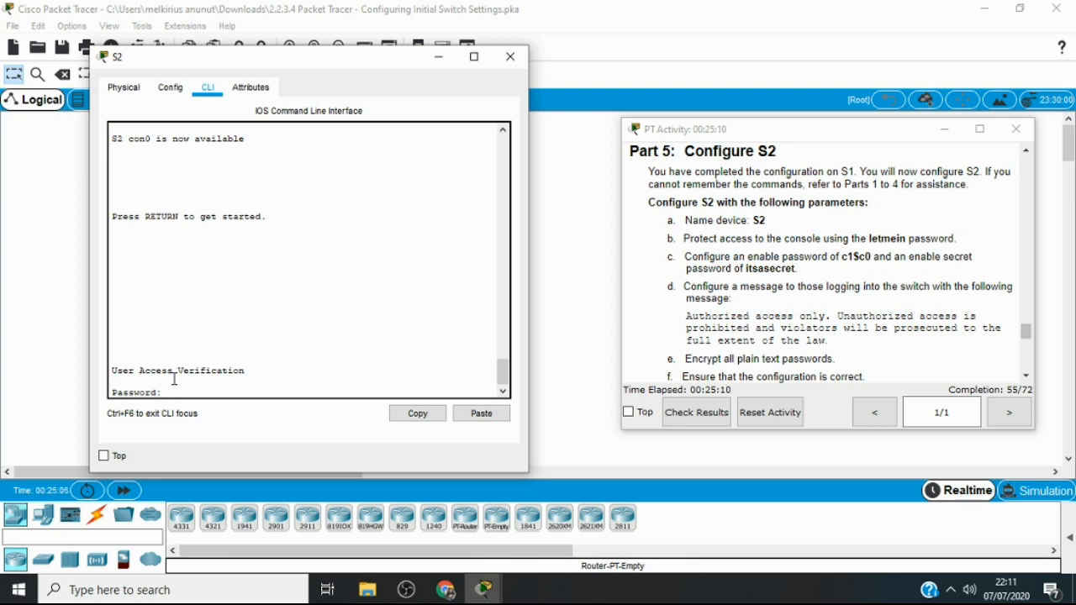
{"action": "key", "text": "Return"}
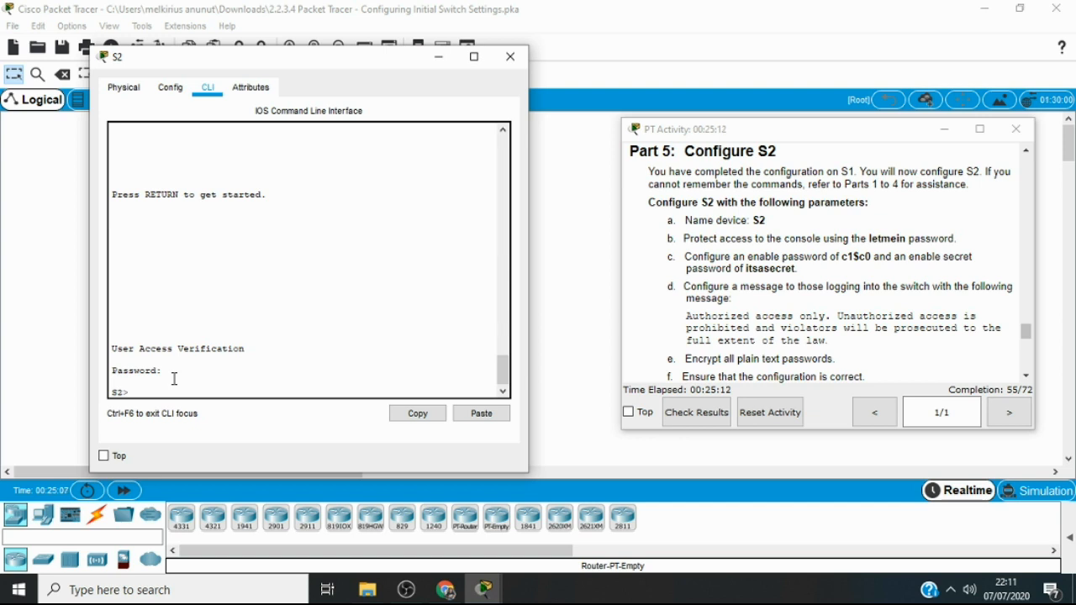
Enter privileged EXEC mode with the enable command, supplying the enable password
{"action": "type", "text": "ena"}
{"action": "key", "text": "Tab"}
{"action": "key", "text": "Return"}
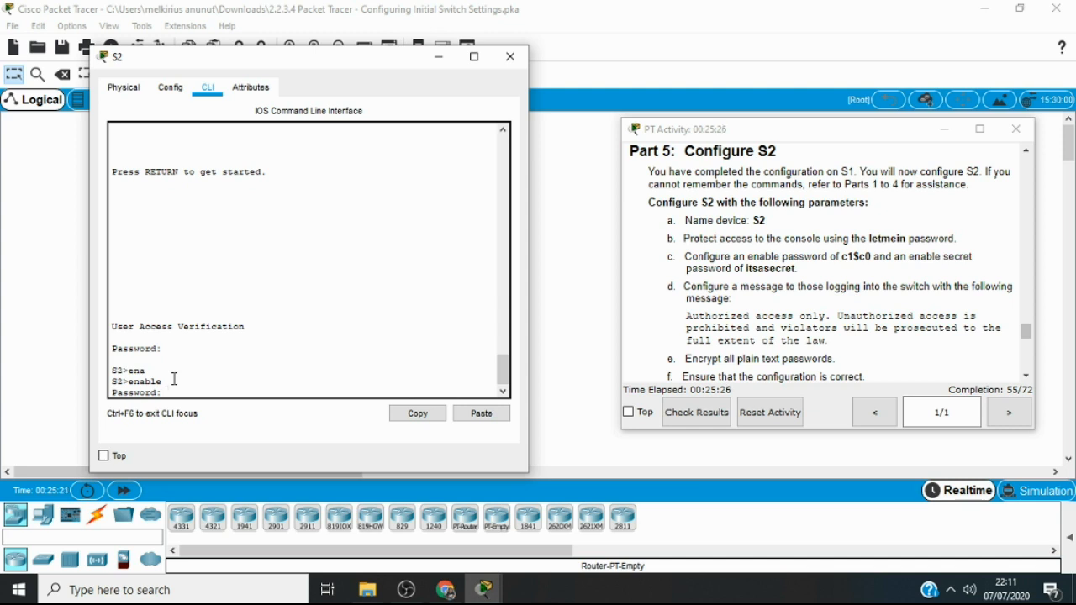
{"action": "key", "text": "Return"}
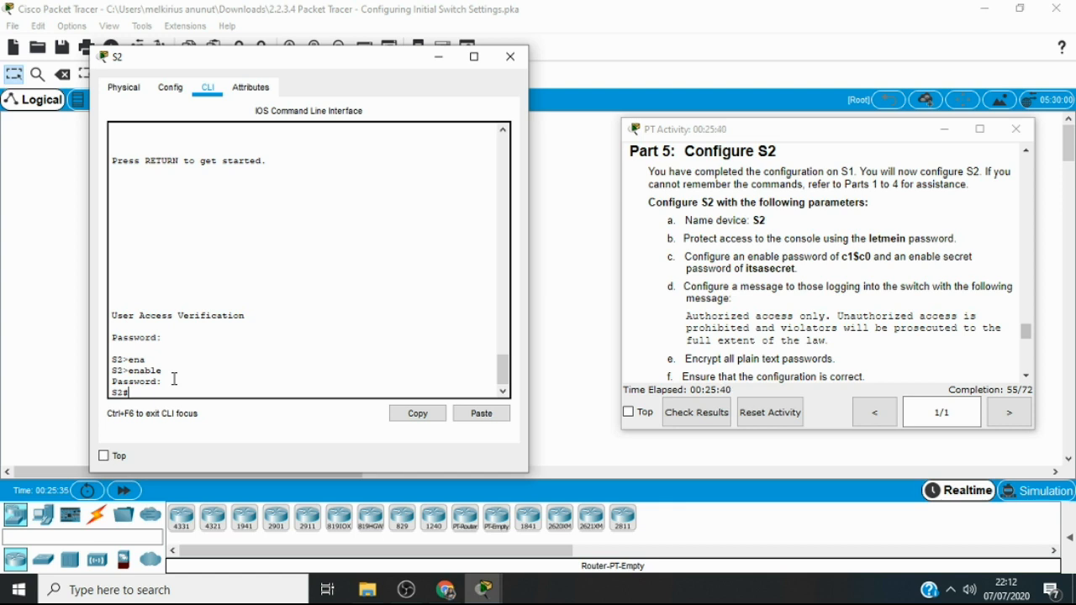
Display the running configuration of S2 to check the enable password entry
{"action": "type", "text": "show"}
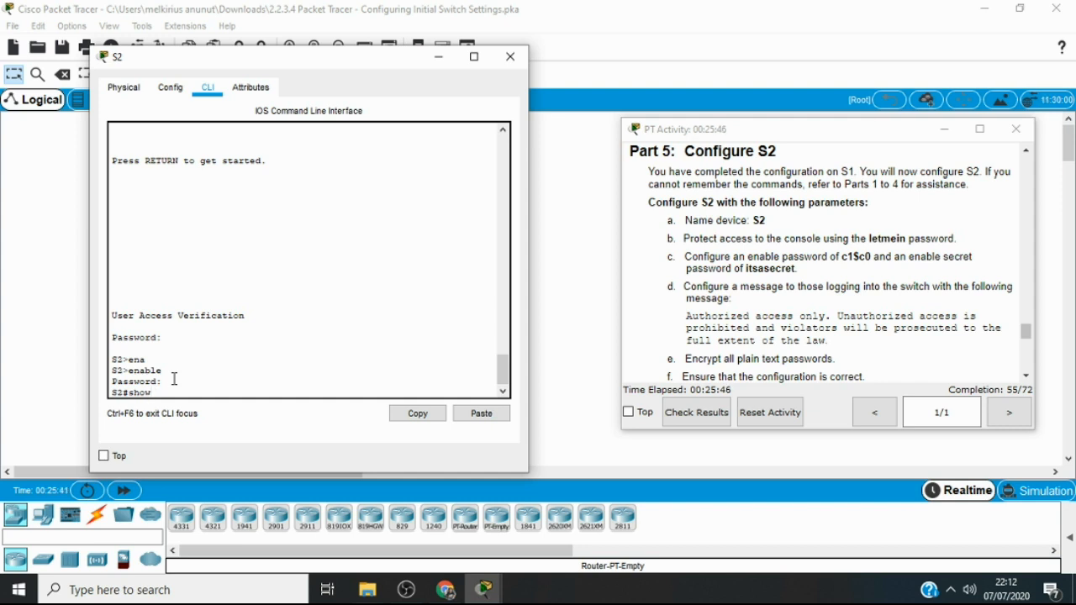
{"action": "type", "text": " ru"}
{"action": "key", "text": "Tab"}
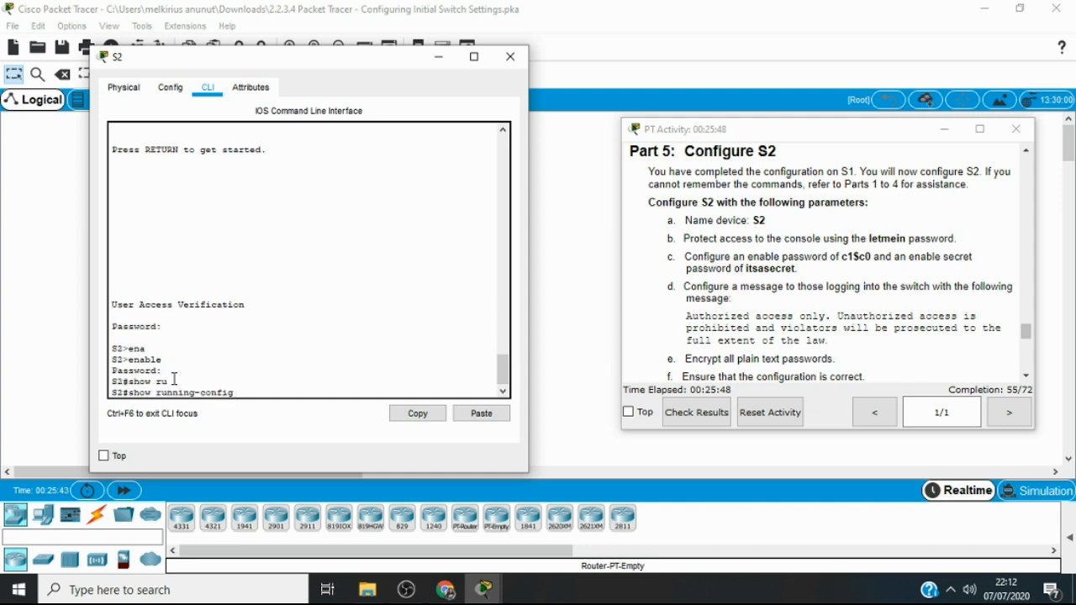
{"action": "key", "text": "Return"}
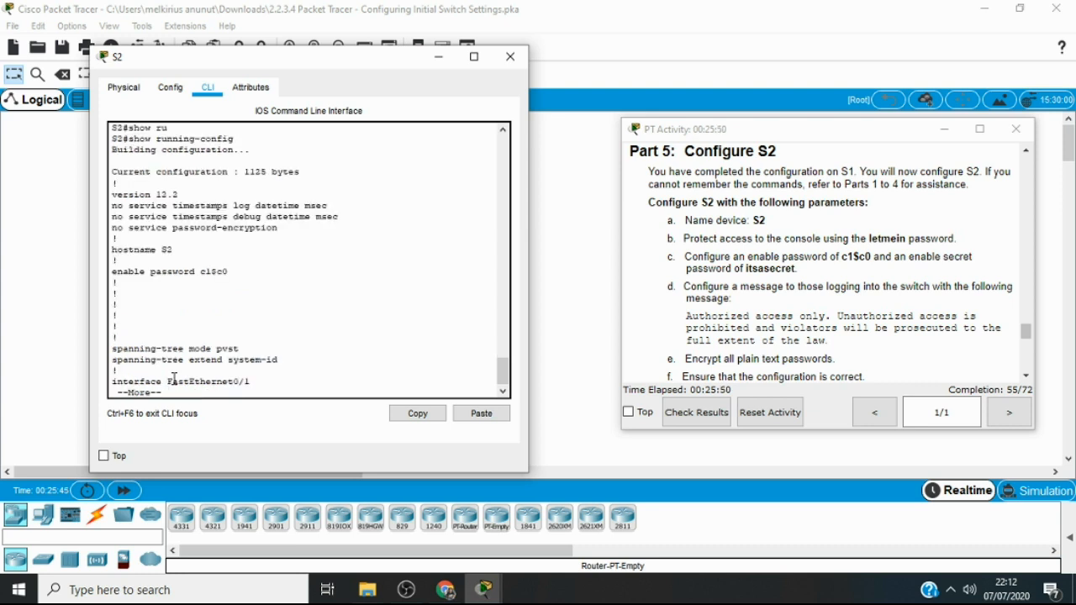
Page through the rest of the running configuration to its end, including the line con 0 and line vty sections
{"action": "key", "text": "Return"}
{"action": "key", "text": "Return"}
{"action": "key", "text": "Return"}
{"action": "key", "text": "Return"}
{"action": "key", "text": "Return"}
{"action": "key", "text": "Return"}
{"action": "key", "text": "Return"}
{"action": "key", "text": "Return"}
{"action": "key", "text": "Return"}
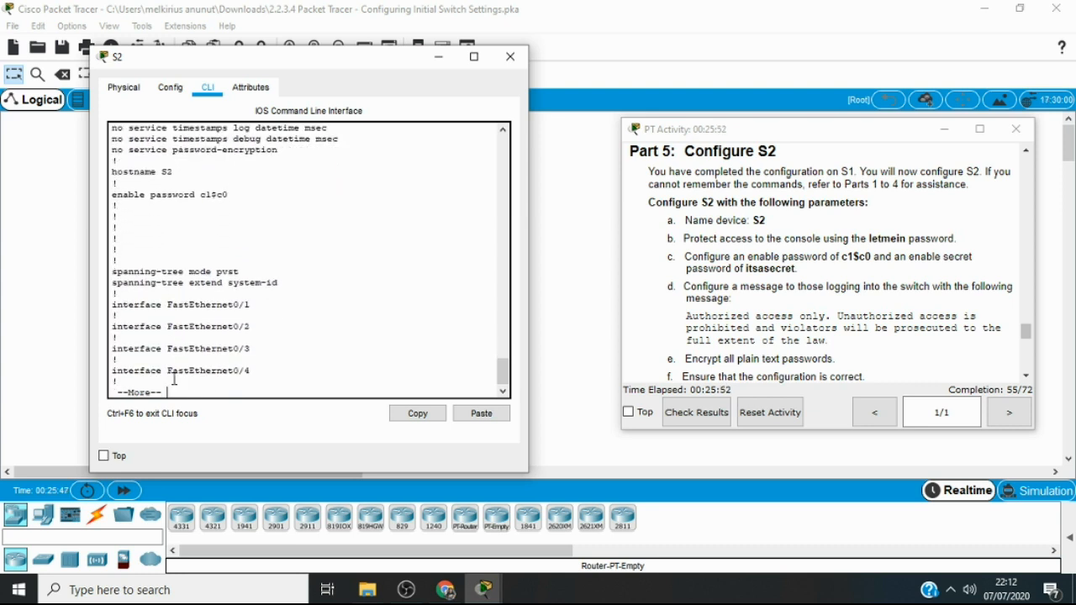
{"action": "key", "text": "Return"}
{"action": "key", "text": "Return"}
{"action": "key", "text": "Return"}
{"action": "key", "text": "Return"}
{"action": "key", "text": "Return"}
{"action": "key", "text": "Return"}
{"action": "key", "text": "Return"}
{"action": "key", "text": "Return"}
{"action": "key", "text": "Return"}
{"action": "key", "text": "Return"}
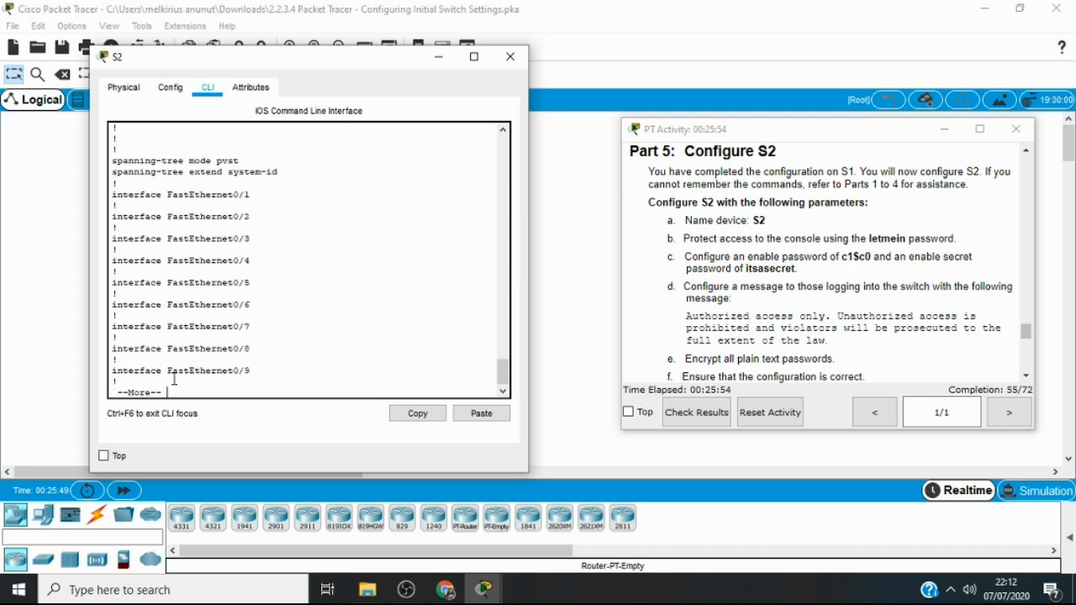
{"action": "key", "text": "Return"}
{"action": "key", "text": "Return"}
{"action": "key", "text": "Return"}
{"action": "key", "text": "Return"}
{"action": "key", "text": "Return"}
{"action": "key", "text": "Return"}
{"action": "key", "text": "Return"}
{"action": "key", "text": "Return"}
{"action": "key", "text": "Return"}
{"action": "key", "text": "Return"}
{"action": "key", "text": "Return"}
{"action": "key", "text": "Return"}
{"action": "key", "text": "Return"}
{"action": "key", "text": "Return"}
{"action": "key", "text": "Return"}
{"action": "key", "text": "Return"}
{"action": "key", "text": "Return"}
{"action": "key", "text": "Return"}
{"action": "key", "text": "Return"}
{"action": "key", "text": "Return"}
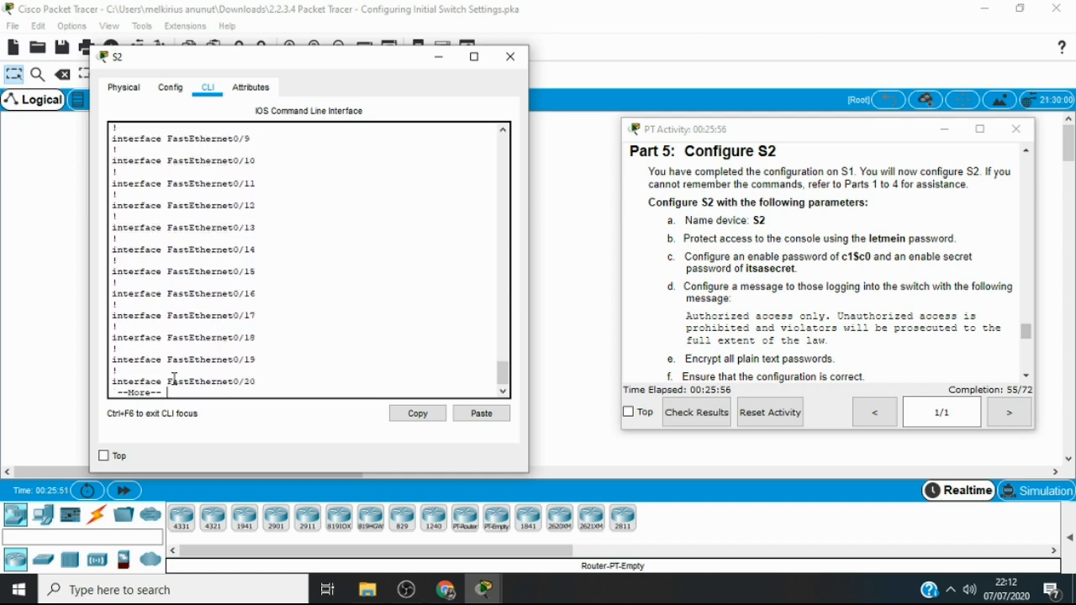
{"action": "key", "text": "Return"}
{"action": "key", "text": "Return"}
{"action": "key", "text": "Return"}
{"action": "key", "text": "Return"}
{"action": "key", "text": "Return"}
{"action": "key", "text": "Return"}
{"action": "key", "text": "Return"}
{"action": "key", "text": "Return"}
{"action": "key", "text": "Return"}
{"action": "key", "text": "Return"}
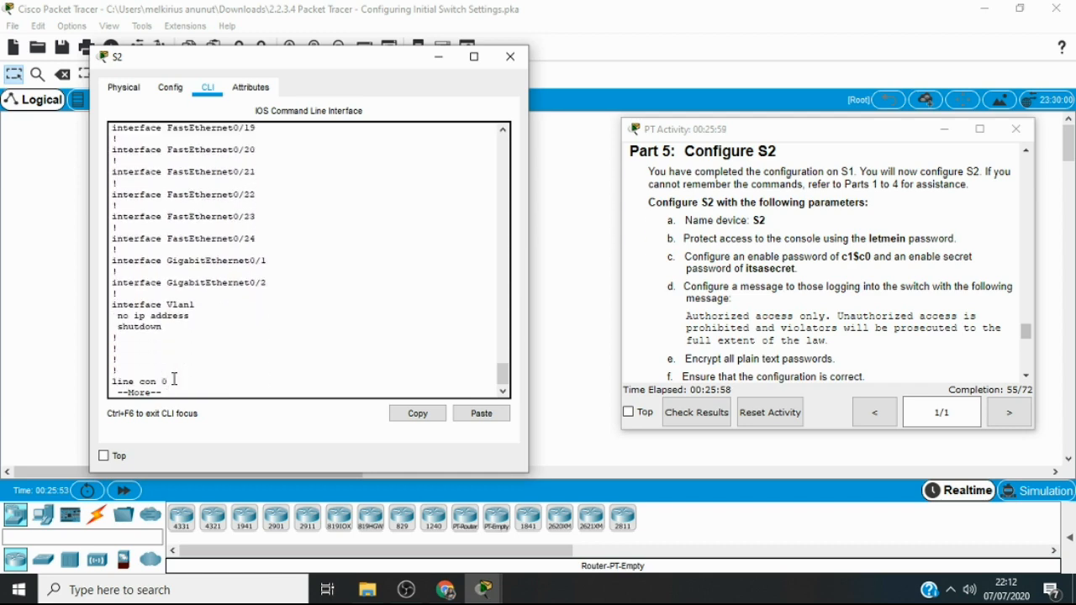
{"action": "key", "text": "Return"}
{"action": "key", "text": "Return"}
{"action": "key", "text": "Return"}
{"action": "key", "text": "Return"}
{"action": "key", "text": "Return"}
{"action": "key", "text": "Return"}
{"action": "key", "text": "Return"}
{"action": "key", "text": "Return"}
{"action": "key", "text": "Return"}
{"action": "key", "text": "Return"}
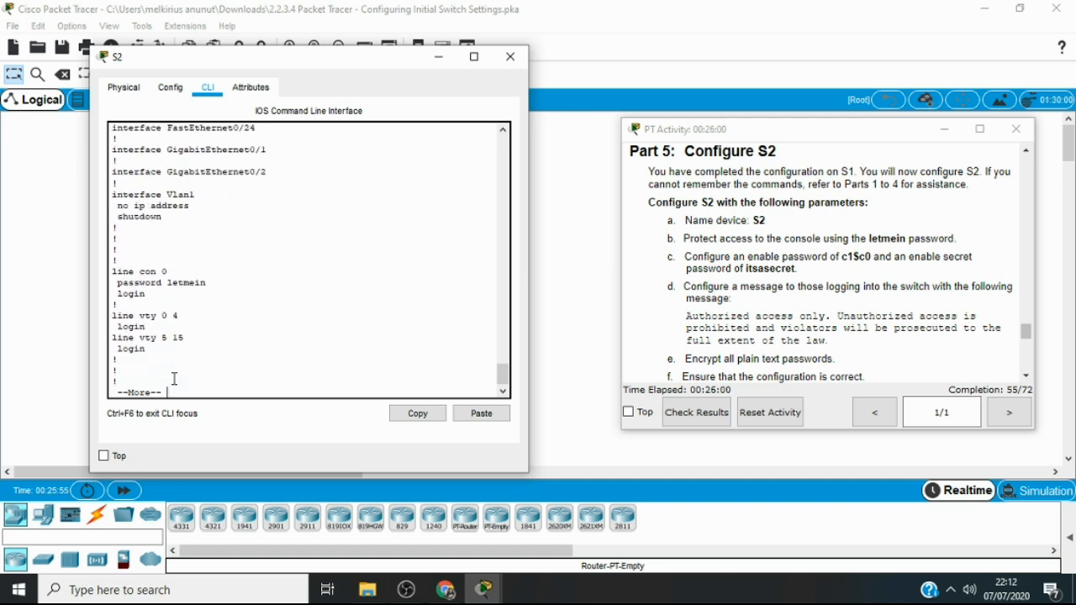
{"action": "key", "text": "Return"}
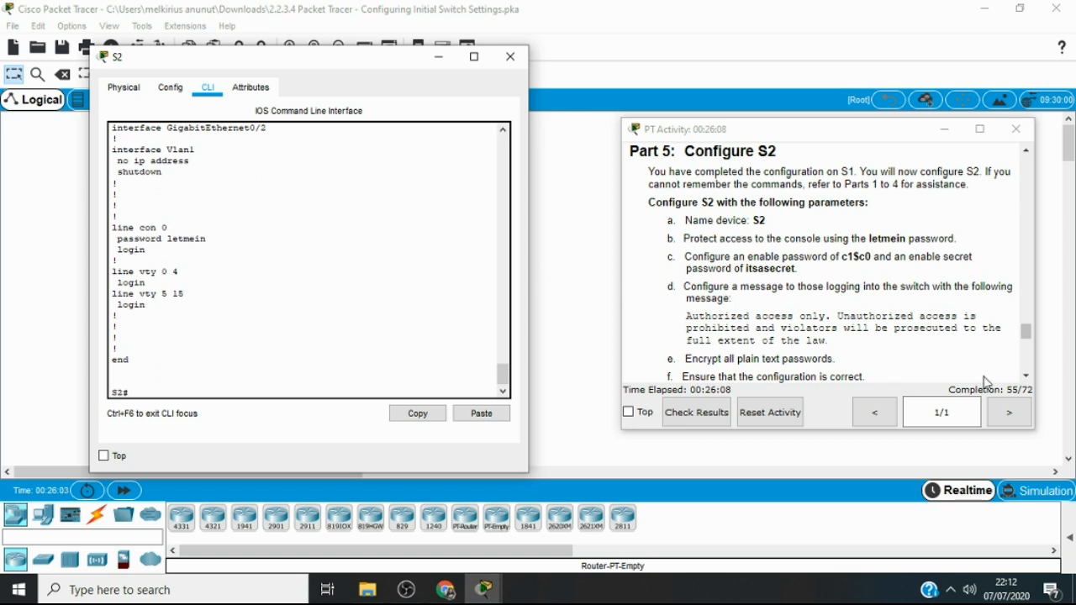
Review the remaining S2 parameters in the Part 5 instructions and enter global configuration mode on S2
{"action": "left_click", "coordinate": [1026, 376]}
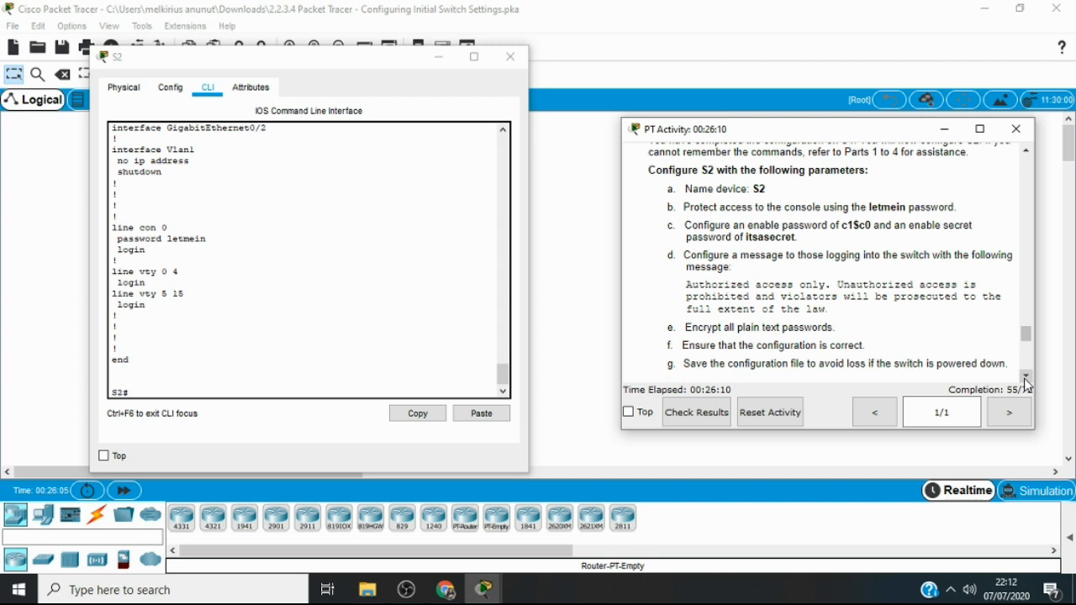
{"action": "left_click", "coordinate": [1026, 377]}
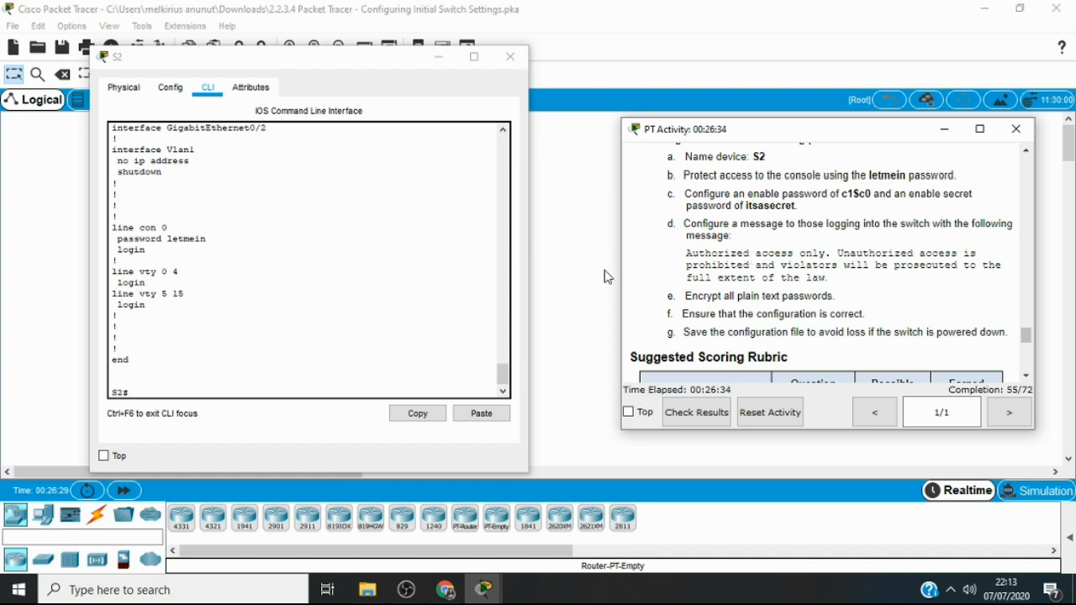
{"action": "left_click", "coordinate": [312, 379]}
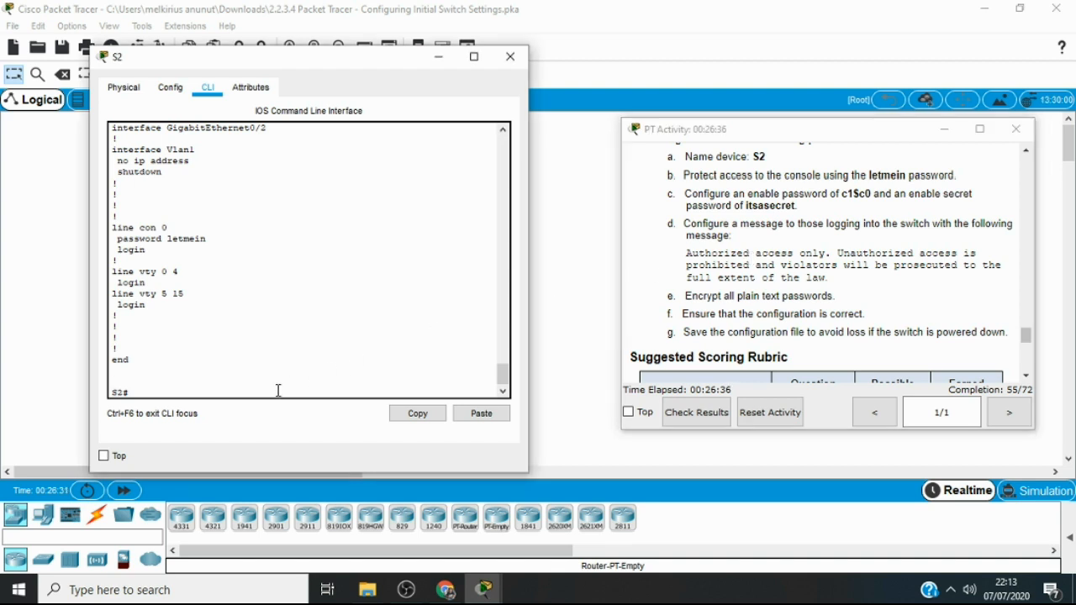
{"action": "type", "text": "conf t"}
{"action": "key", "text": "Return"}
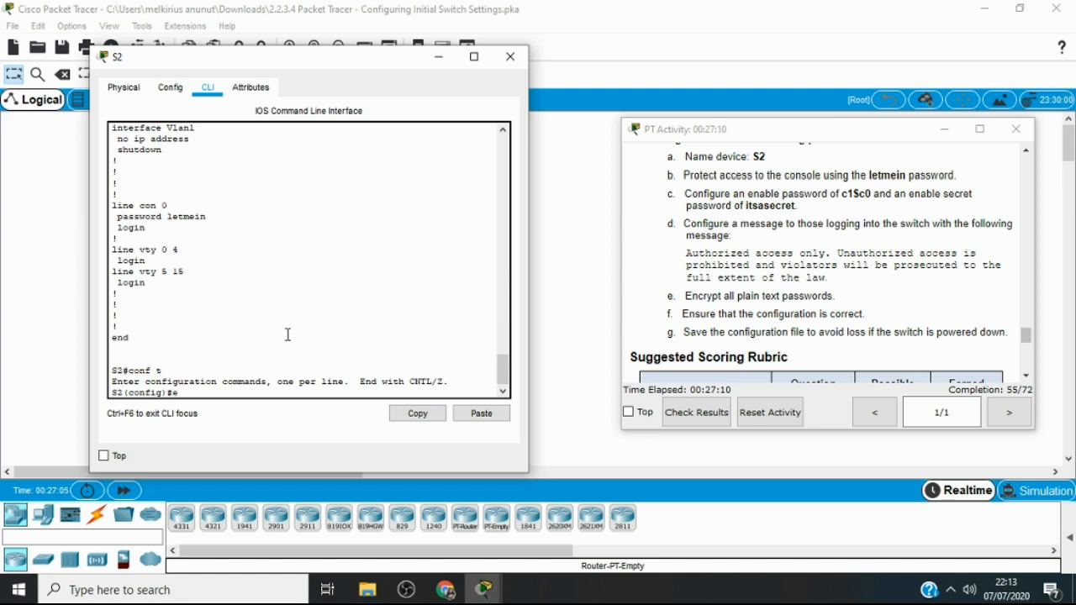
{"action": "type", "text": "na"}
{"action": "key", "text": "Tab"}
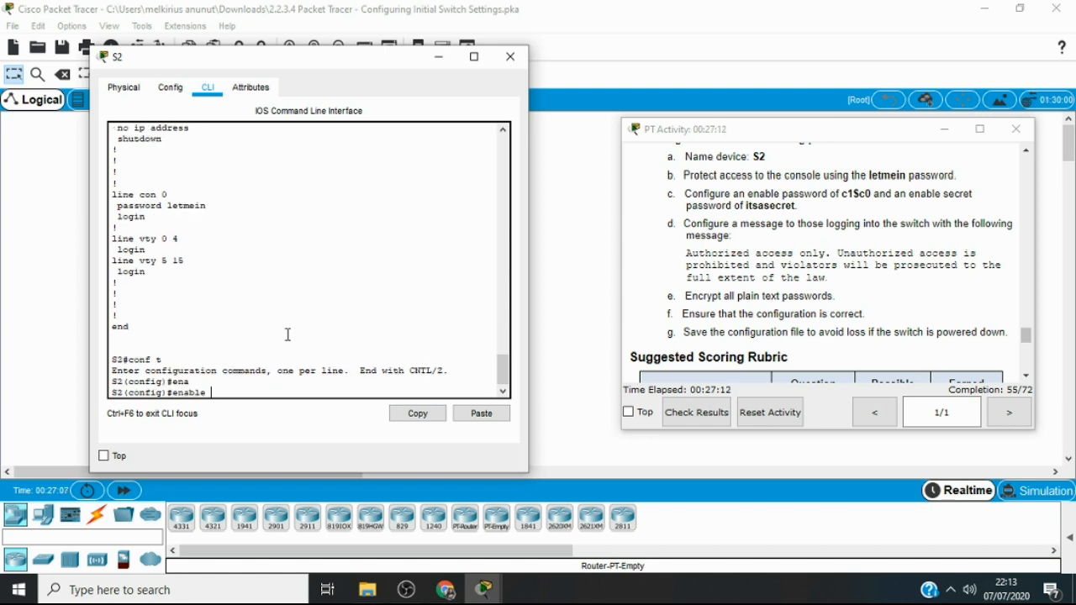
{"action": "key", "text": "Return"}
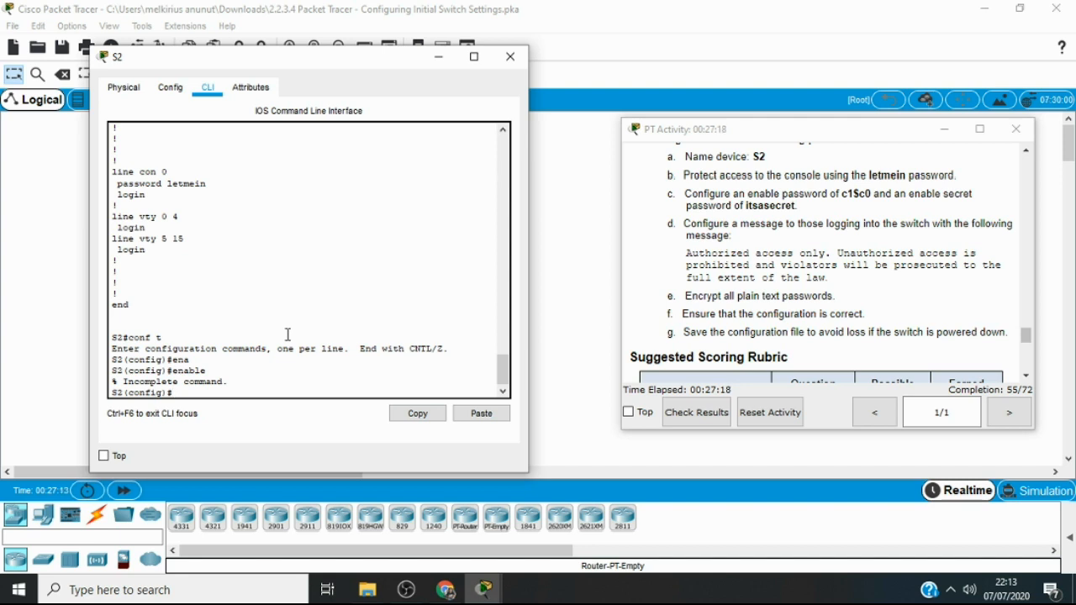
Configure the enable secret password on S2 with the value given in the activity instructions
{"action": "type", "text": "ena"}
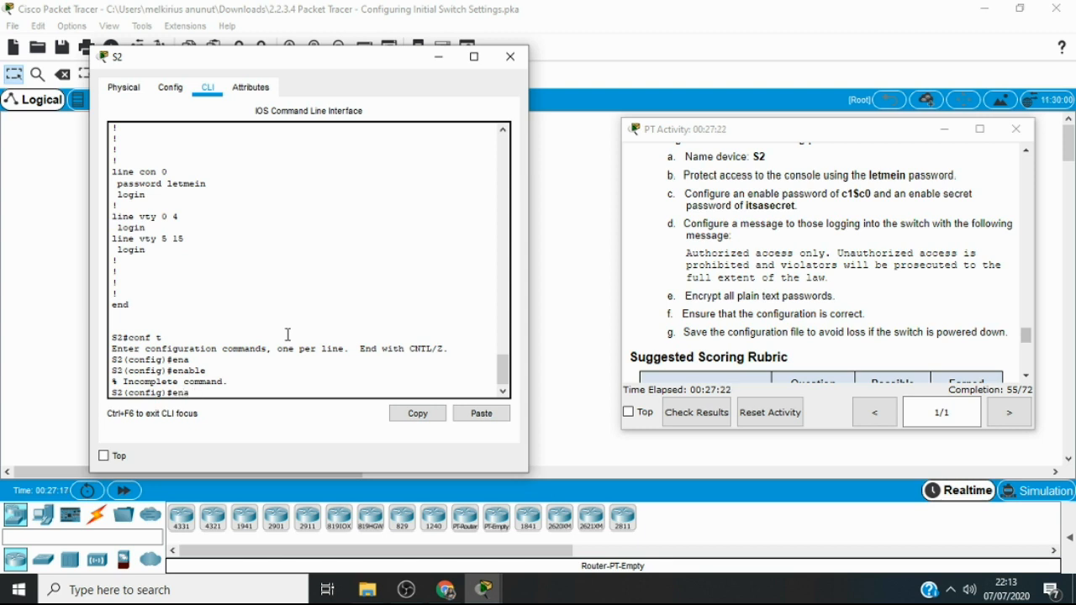
{"action": "key", "text": "Tab"}
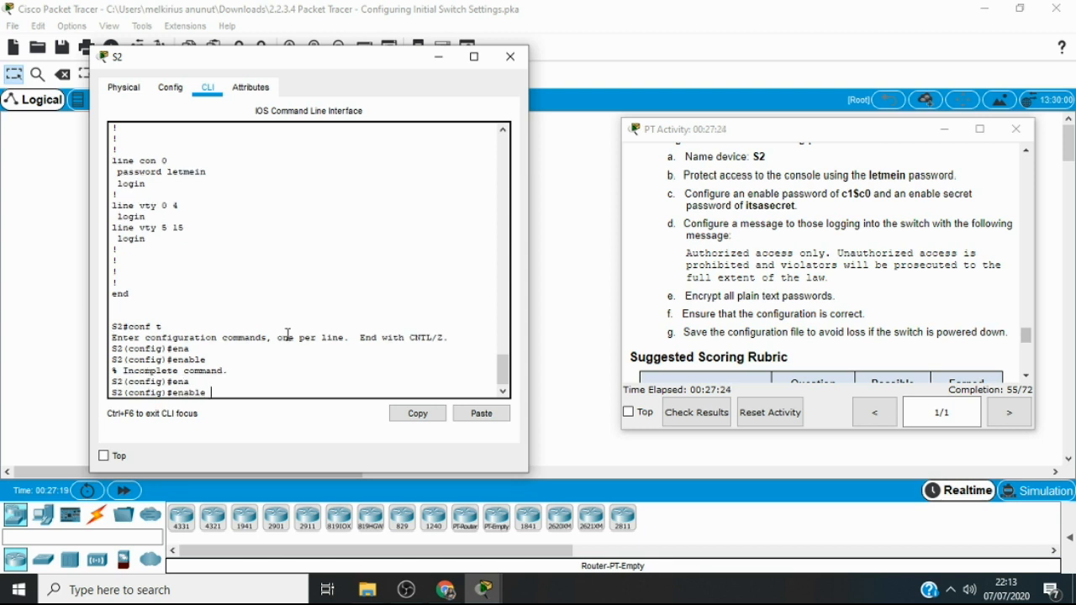
{"action": "type", "text": "secret itsasecret"}
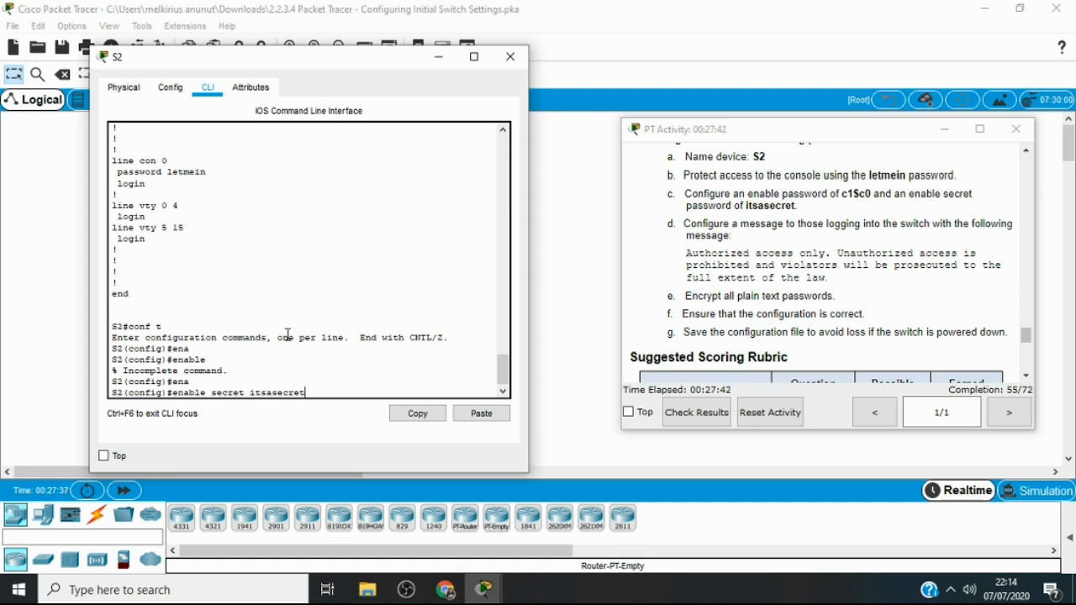
{"action": "key", "text": "Return"}
{"action": "key", "text": "Return"}
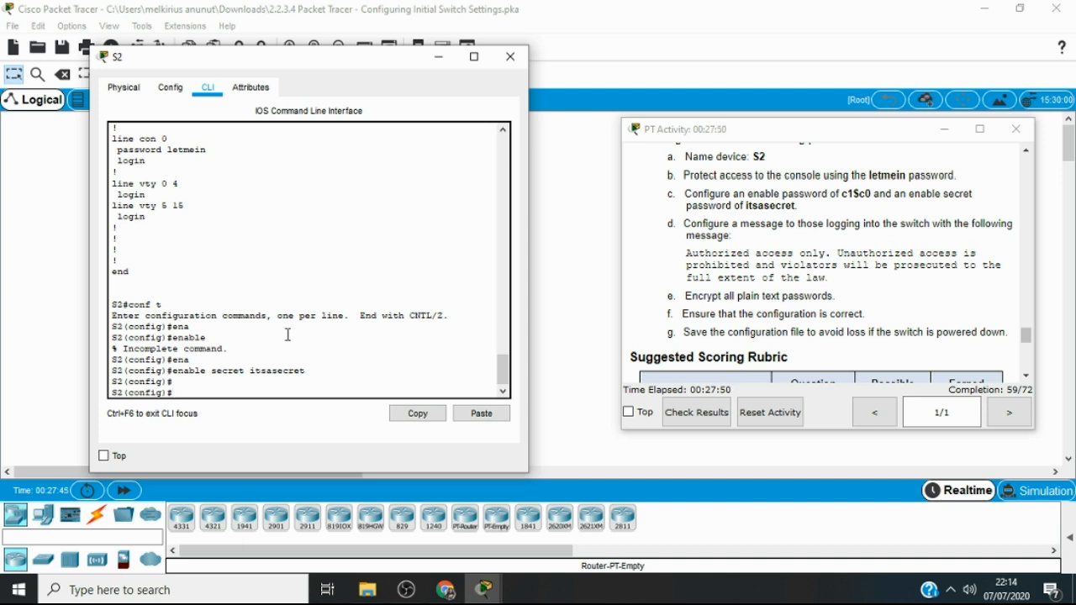
Exit global configuration mode and return to the privileged EXEC prompt
{"action": "type", "text": "exit"}
{"action": "key", "text": "Return"}
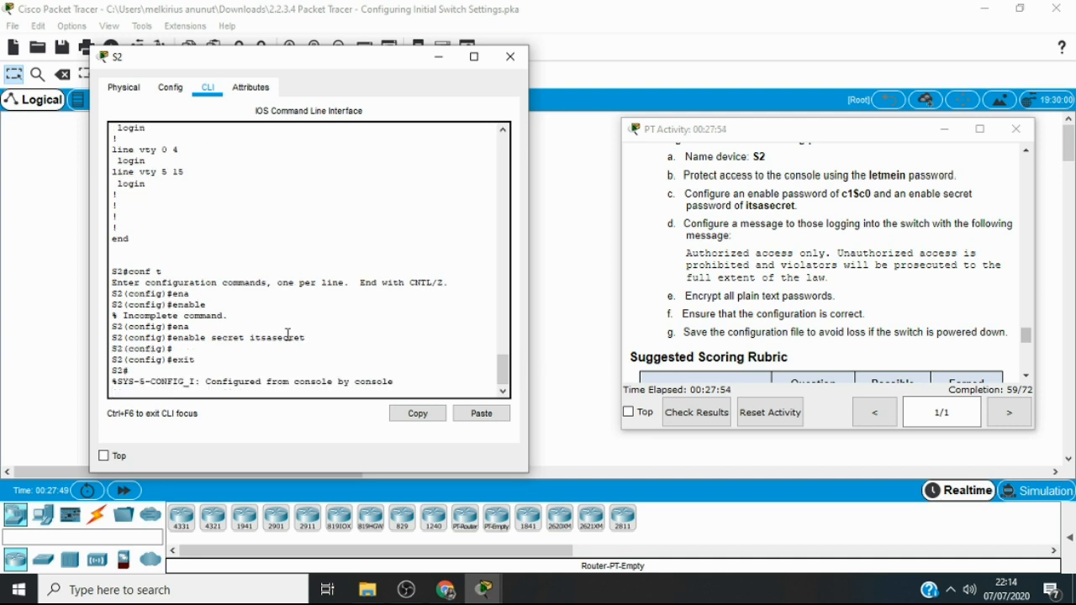
{"action": "key", "text": "Return"}
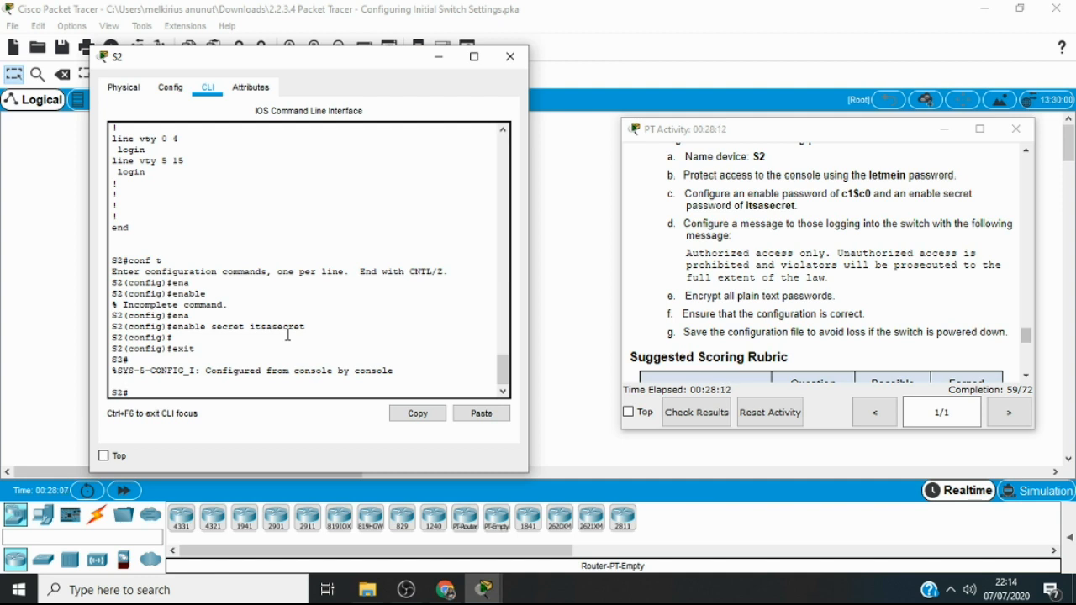
Display the running configuration again to check the enable secret entry
{"action": "type", "text": "show ru"}
{"action": "key", "text": "Tab"}
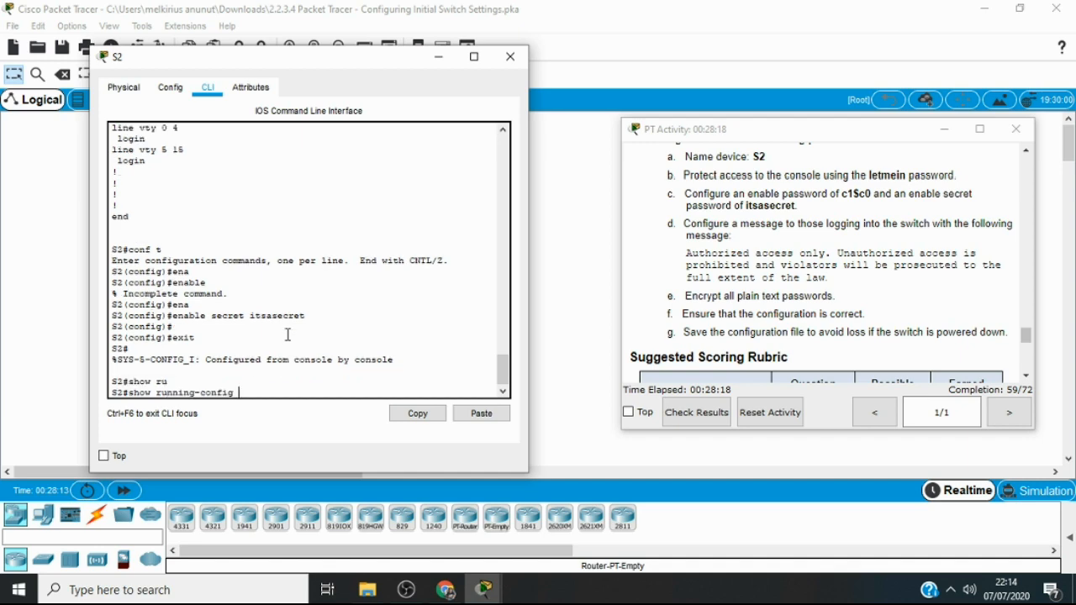
{"action": "key", "text": "Return"}
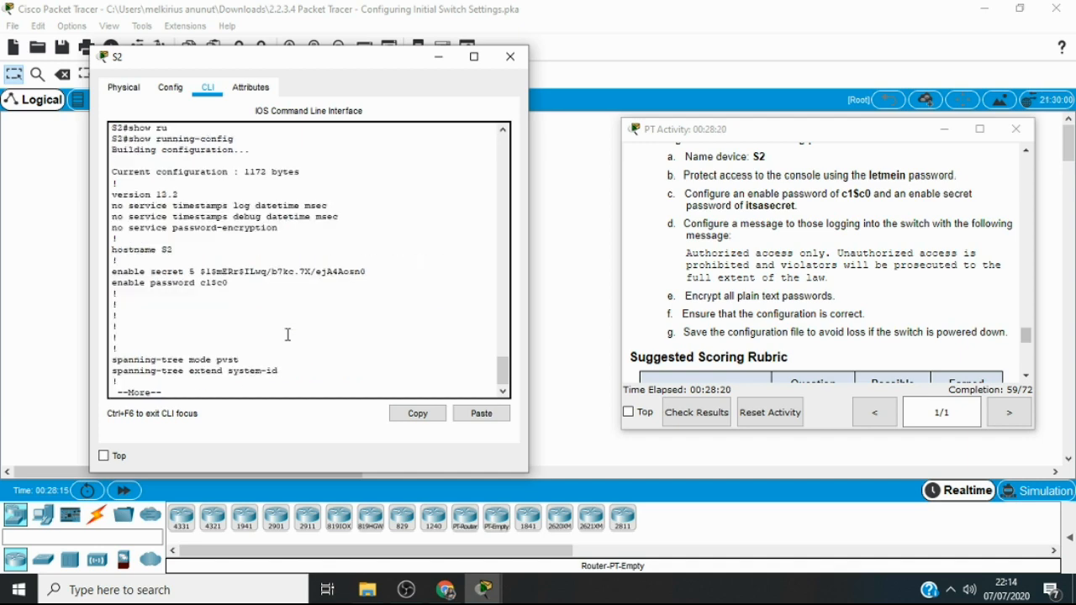
Page through the interface and line sections until the end of the running configuration
{"action": "key", "text": "Return"}
{"action": "key", "text": "Return"}
{"action": "key", "text": "Return"}
{"action": "key", "text": "Return"}
{"action": "key", "text": "Return"}
{"action": "key", "text": "Return"}
{"action": "key", "text": "Return"}
{"action": "key", "text": "Return"}
{"action": "key", "text": "Return"}
{"action": "key", "text": "Return"}
{"action": "key", "text": "Return"}
{"action": "key", "text": "Return"}
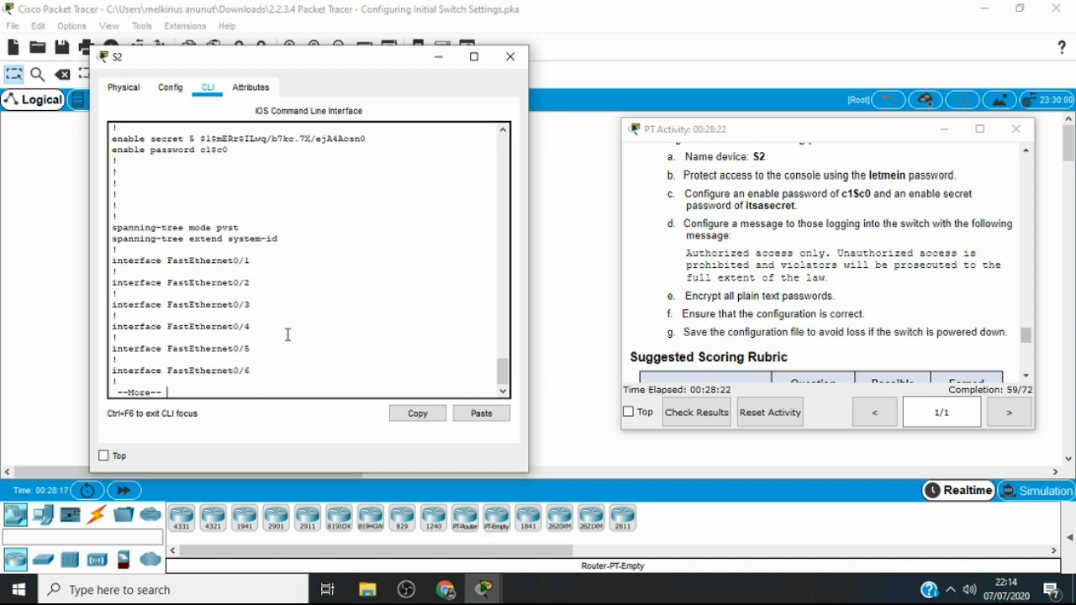
{"action": "key", "text": "Return"}
{"action": "key", "text": "Return"}
{"action": "key", "text": "Return"}
{"action": "key", "text": "Return"}
{"action": "key", "text": "Return"}
{"action": "key", "text": "Return"}
{"action": "key", "text": "Return"}
{"action": "key", "text": "Return"}
{"action": "key", "text": "Return"}
{"action": "key", "text": "Return"}
{"action": "key", "text": "Return"}
{"action": "key", "text": "Return"}
{"action": "key", "text": "Return"}
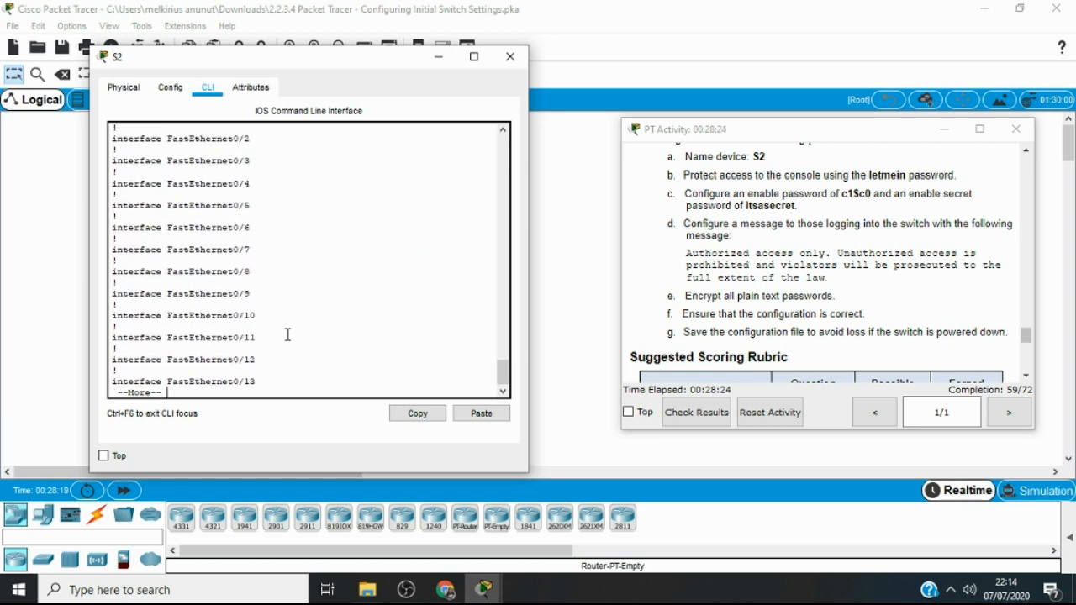
{"action": "key", "text": "Return"}
{"action": "key", "text": "Return"}
{"action": "key", "text": "Return"}
{"action": "key", "text": "Return"}
{"action": "key", "text": "Return"}
{"action": "key", "text": "Return"}
{"action": "key", "text": "Return"}
{"action": "key", "text": "Return"}
{"action": "key", "text": "Return"}
{"action": "key", "text": "Return"}
{"action": "key", "text": "Return"}
{"action": "key", "text": "Return"}
{"action": "key", "text": "Return"}
{"action": "key", "text": "Return"}
{"action": "key", "text": "Return"}
{"action": "key", "text": "Return"}
{"action": "key", "text": "Return"}
{"action": "key", "text": "Return"}
{"action": "key", "text": "Return"}
{"action": "key", "text": "Return"}
{"action": "key", "text": "Return"}
{"action": "key", "text": "Return"}
{"action": "key", "text": "Return"}
{"action": "key", "text": "Return"}
{"action": "key", "text": "Return"}
{"action": "key", "text": "Return"}
{"action": "key", "text": "Return"}
{"action": "key", "text": "Return"}
{"action": "key", "text": "Return"}
{"action": "key", "text": "Return"}
{"action": "key", "text": "Return"}
{"action": "key", "text": "Return"}
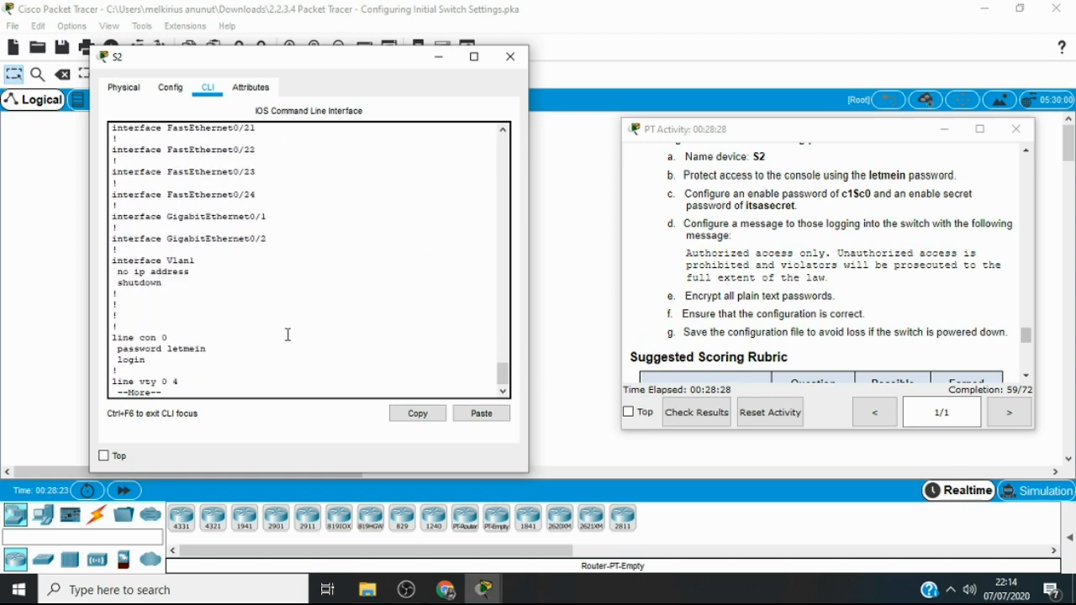
{"action": "key", "text": "Return"}
{"action": "key", "text": "Return"}
{"action": "key", "text": "Return"}
{"action": "key", "text": "Return"}
{"action": "key", "text": "Return"}
{"action": "key", "text": "Return"}
{"action": "key", "text": "Return"}
{"action": "key", "text": "Return"}
{"action": "key", "text": "Return"}
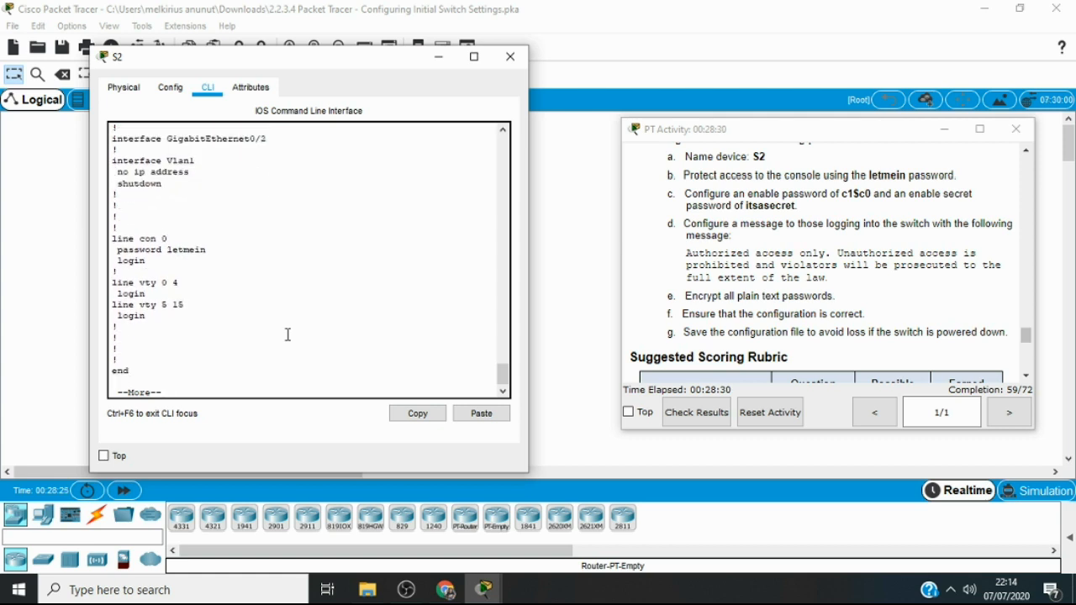
{"action": "key", "text": "Return"}
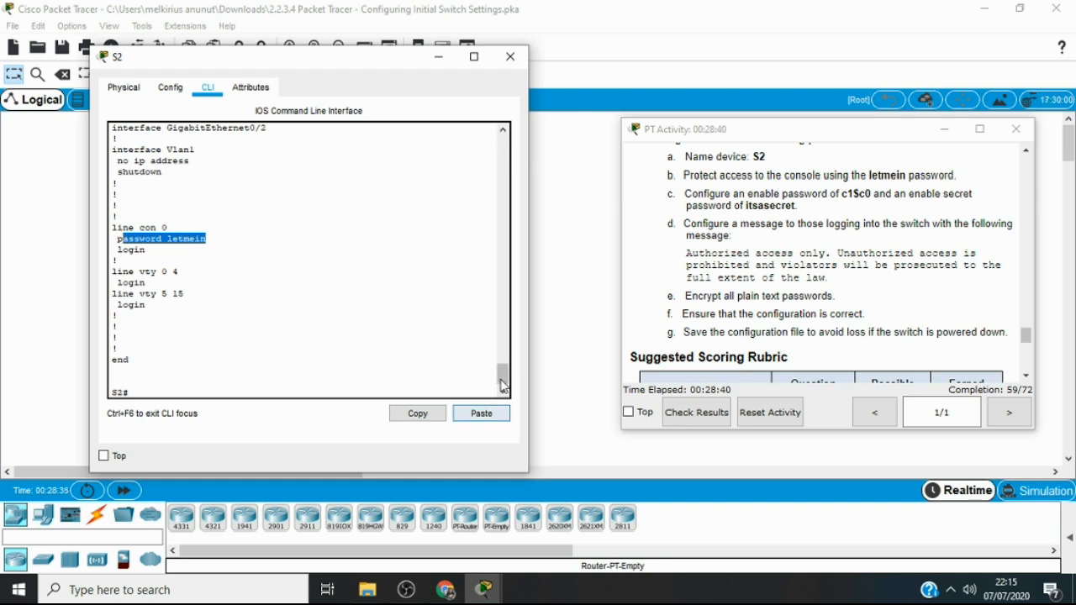
Compare how the console password, enable password and enable secret are stored in the running configuration output
{"action": "left_click_drag", "start_coordinate": [503, 386], "coordinate": [499, 410]}
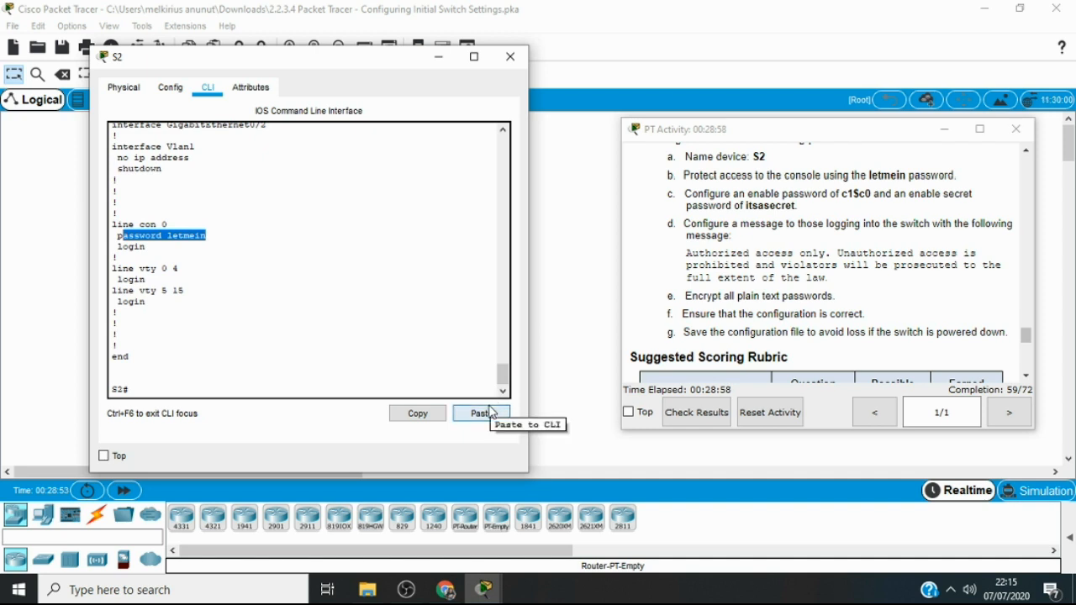
{"action": "left_click", "coordinate": [199, 388]}
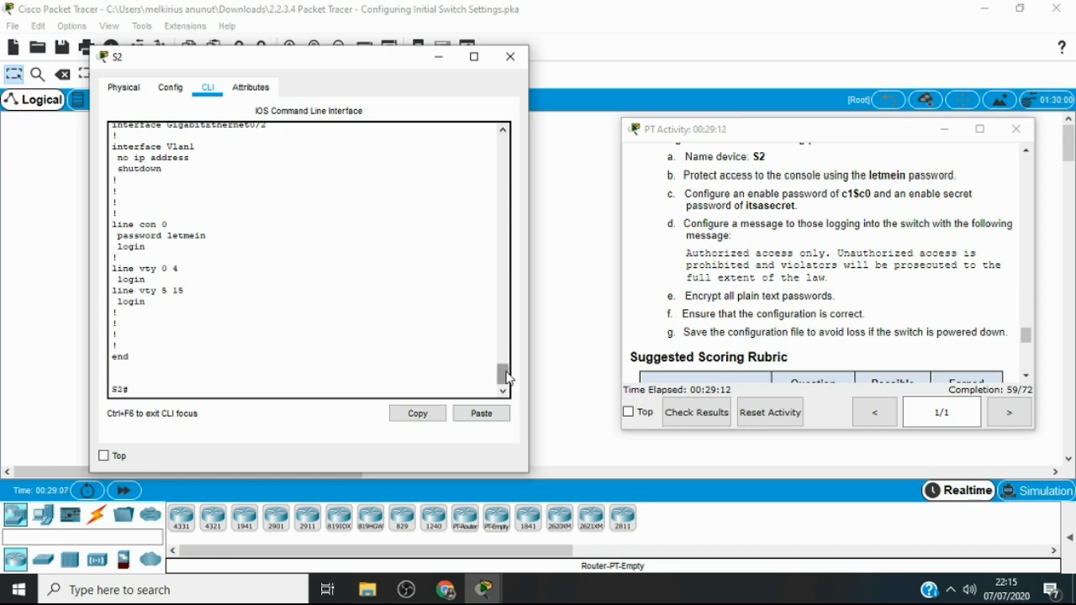
{"action": "left_click_drag", "start_coordinate": [504, 375], "coordinate": [521, 313]}
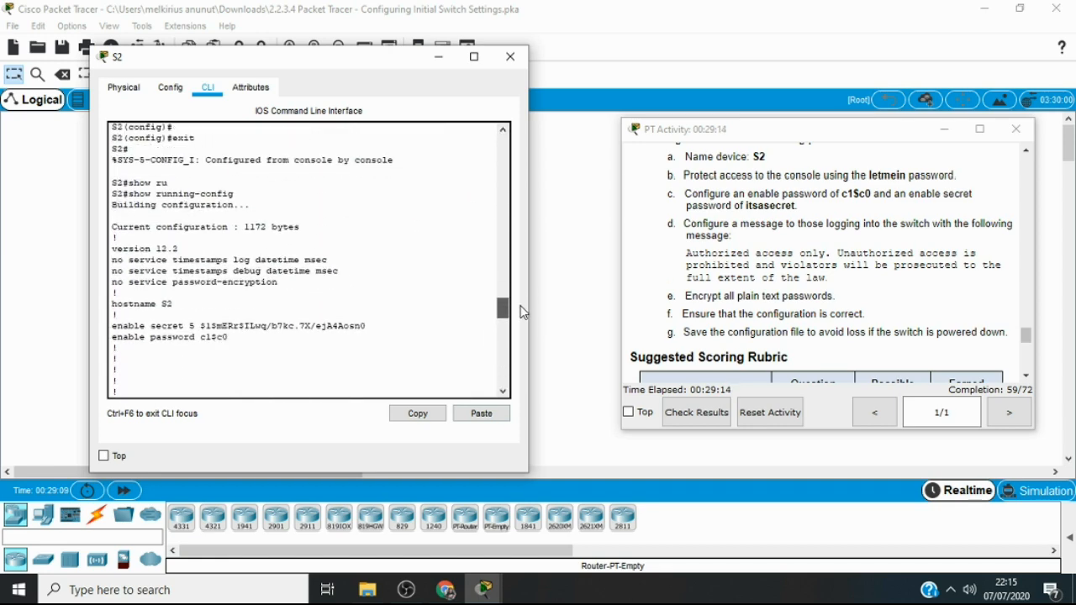
{"action": "left_click_drag", "start_coordinate": [200, 326], "coordinate": [366, 330]}
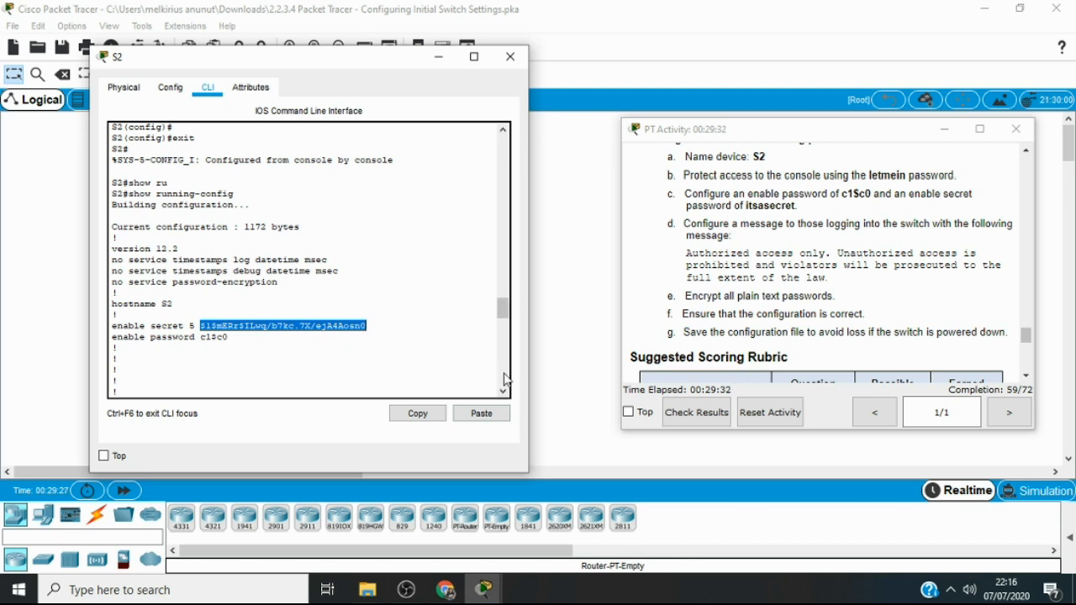
{"action": "left_click_drag", "start_coordinate": [504, 308], "coordinate": [509, 386]}
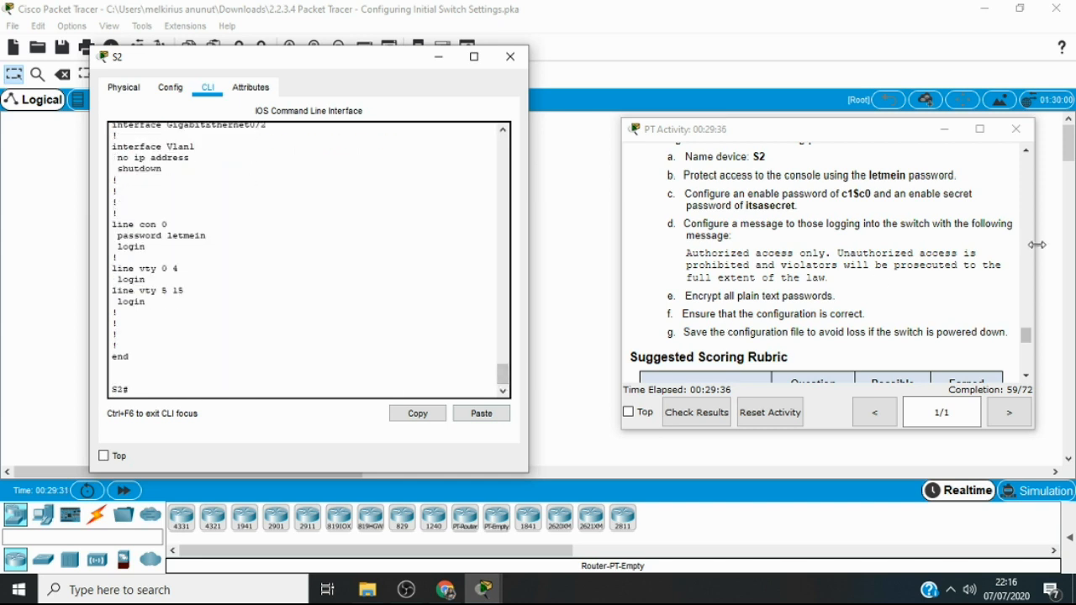
Enter global configuration mode on S2 and enable service password-encryption for the plain text passwords
{"action": "left_click_drag", "start_coordinate": [1025, 334], "coordinate": [1028, 297]}
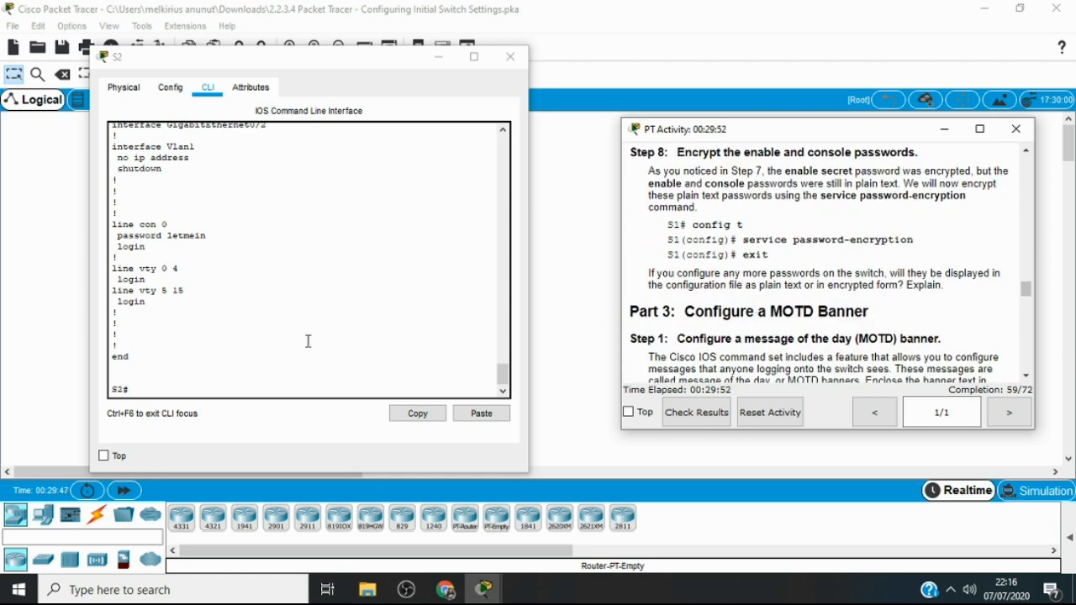
{"action": "left_click", "coordinate": [185, 395]}
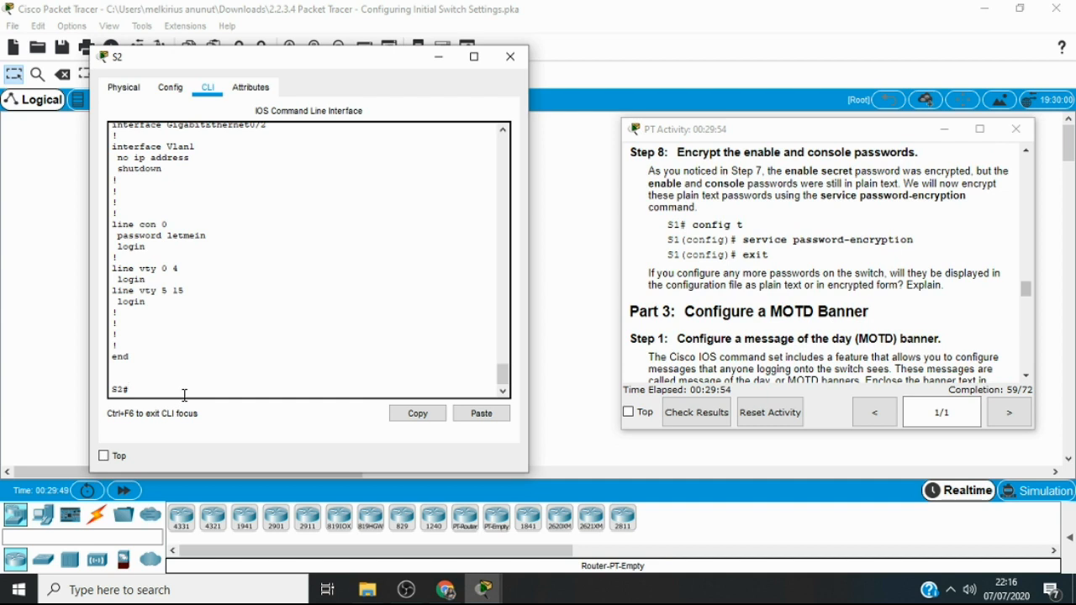
{"action": "type", "text": "conf t"}
{"action": "key", "text": "Return"}
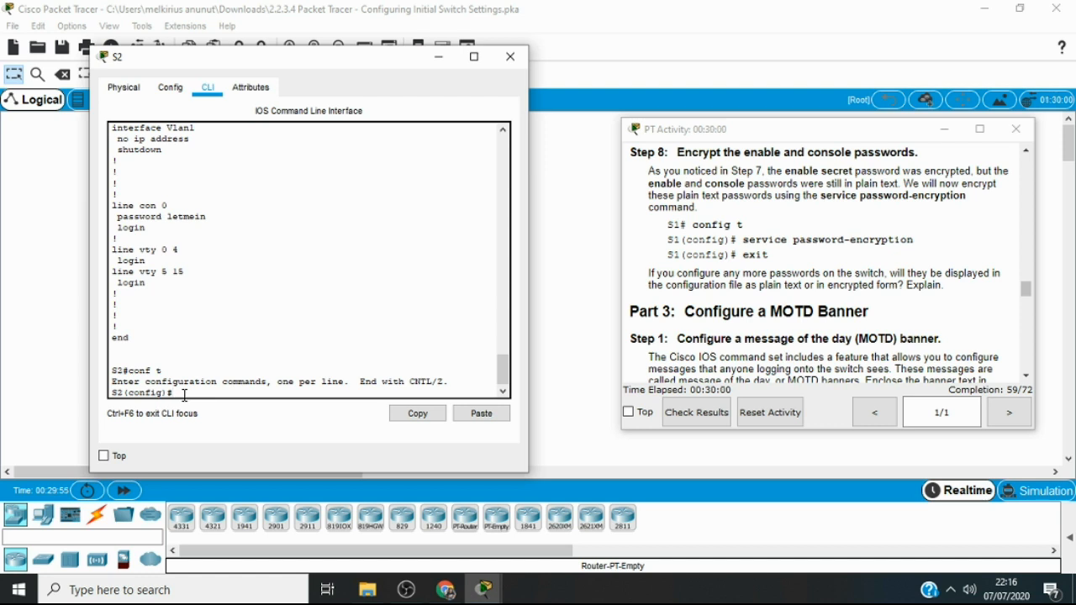
{"action": "type", "text": "ser"}
{"action": "key", "text": "Tab"}
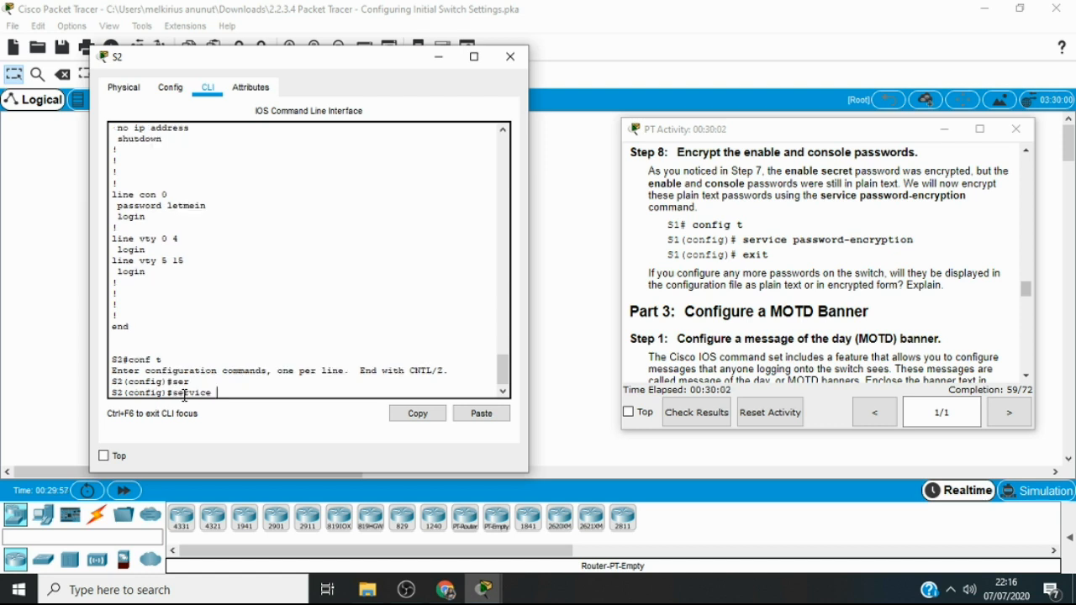
{"action": "type", "text": "e"}
{"action": "key", "text": "BackSpace"}
{"action": "type", "text": "pass"}
{"action": "key", "text": "Tab"}
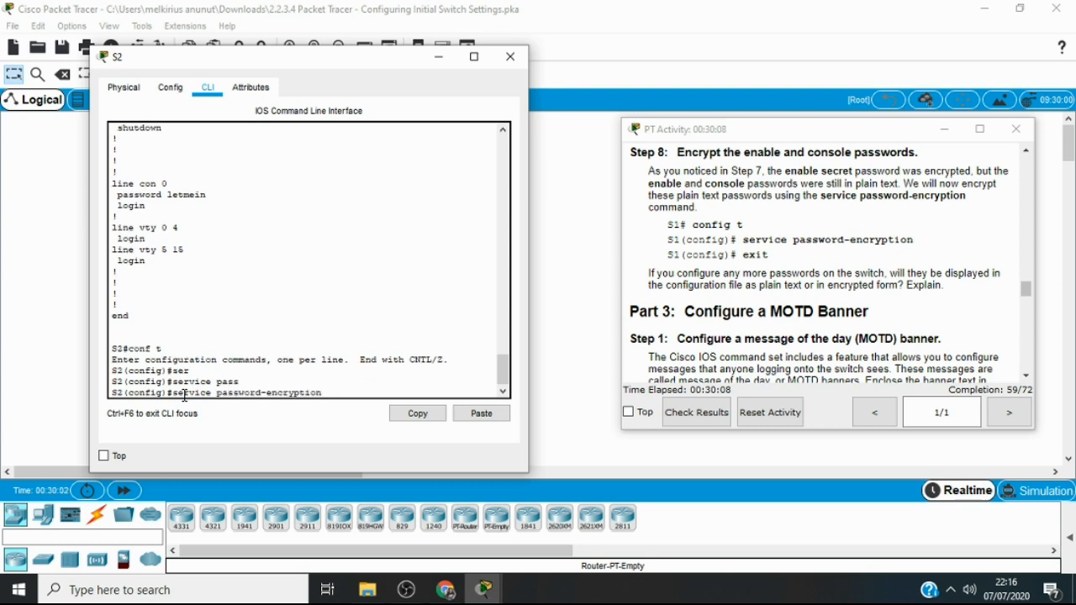
{"action": "key", "text": "Return"}
Exit global configuration mode on S2 to the privileged EXEC prompt
{"action": "type", "text": "exit"}
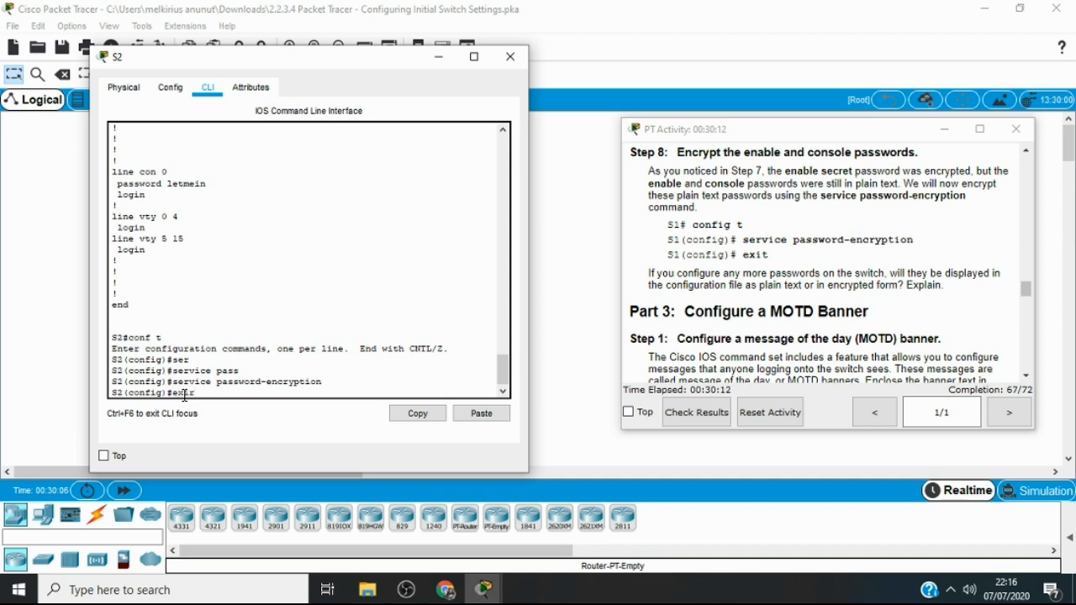
{"action": "key", "text": "Return"}
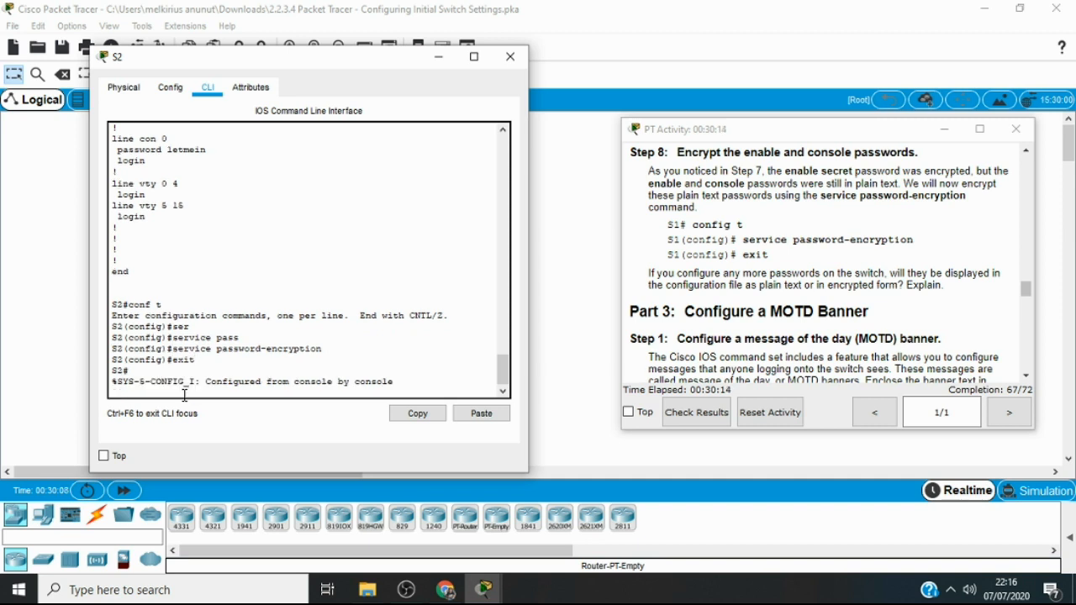
{"action": "key", "text": "Return"}
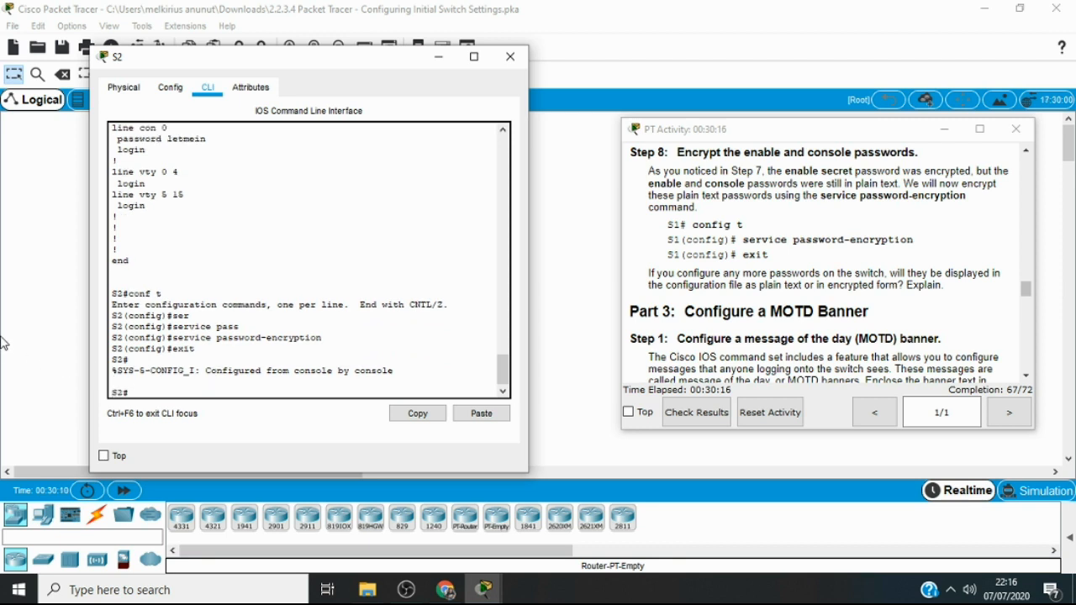
Display S2's running configuration, check how the enable password is stored, and cancel the remaining output
{"action": "type", "text": "how ru"}
{"action": "key", "text": "Tab"}
{"action": "key", "text": "Return"}
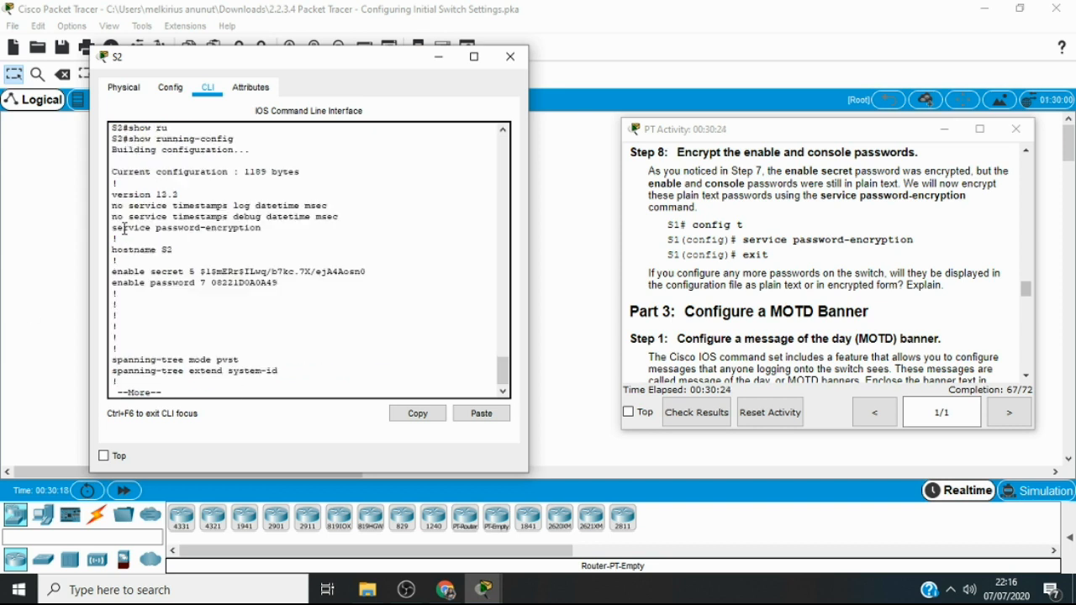
{"action": "key", "text": "Return"}
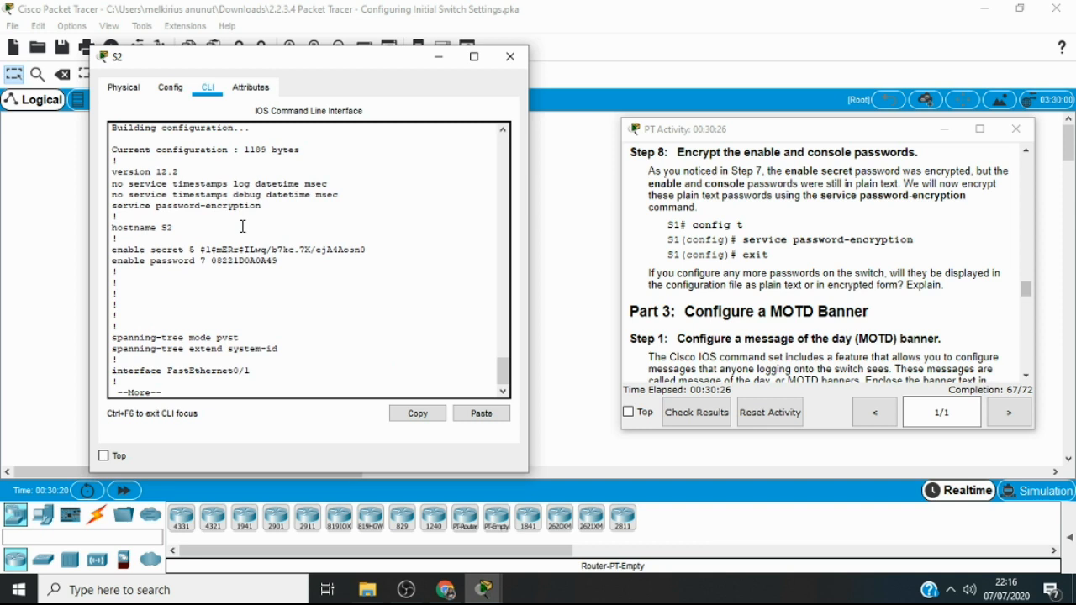
{"action": "left_click_drag", "start_coordinate": [211, 261], "coordinate": [280, 261]}
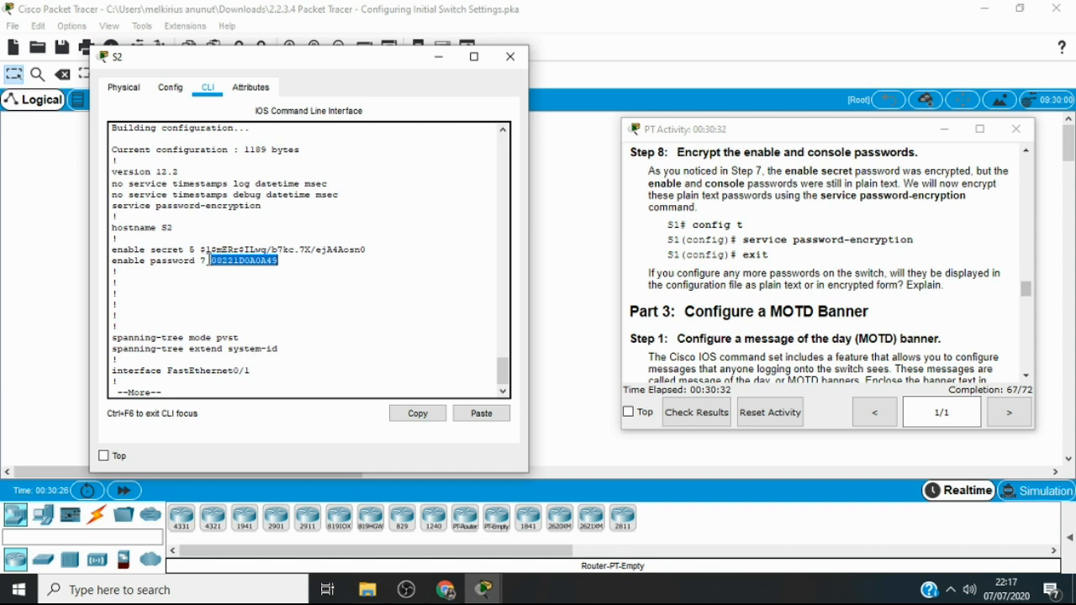
{"action": "left_click_drag", "start_coordinate": [209, 261], "coordinate": [281, 262]}
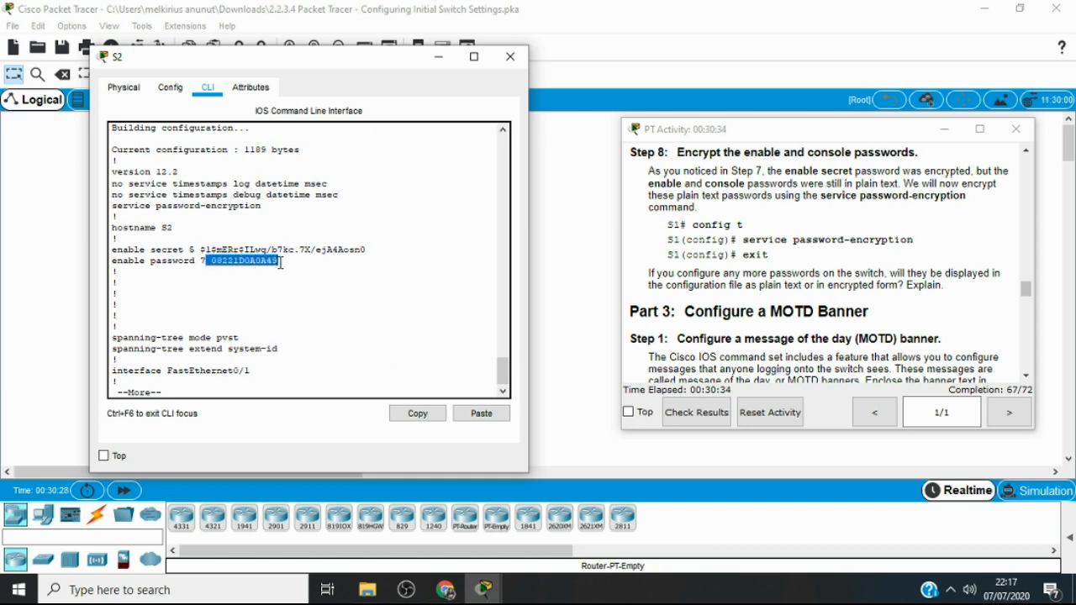
{"action": "key", "text": "ctrl+c"}
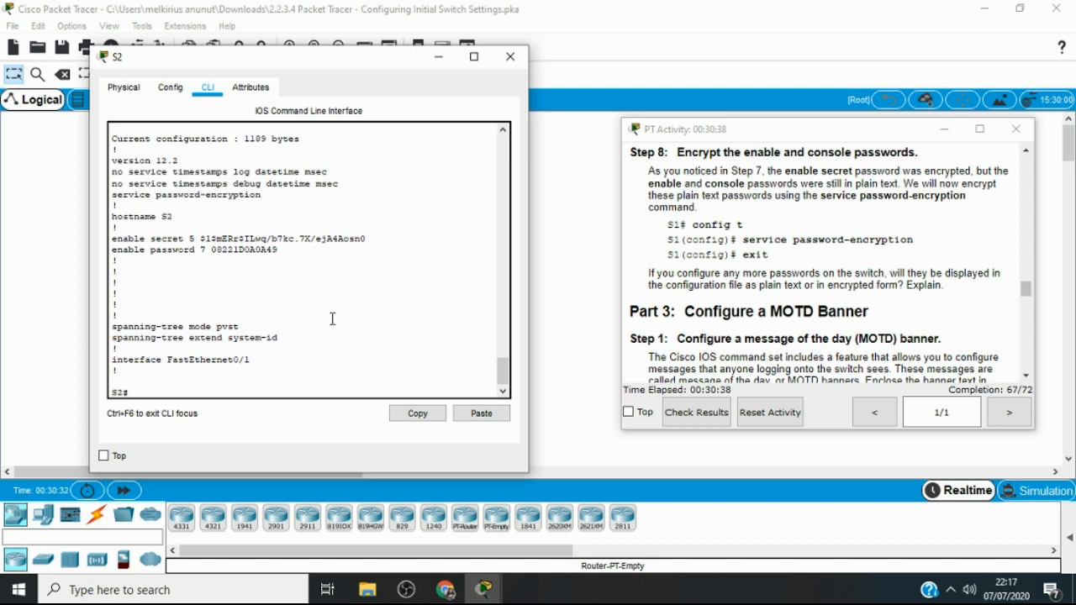
Find the S2 login message requirement in the activity instructions and enter global configuration mode on S2
{"action": "left_click", "coordinate": [1027, 376]}
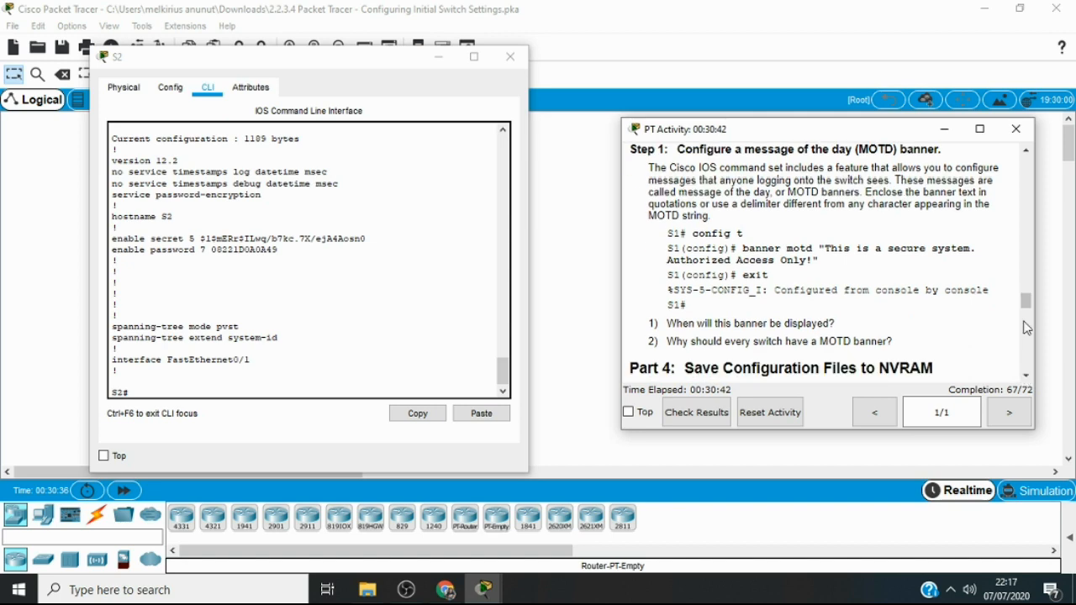
{"action": "left_click_drag", "start_coordinate": [1027, 305], "coordinate": [1036, 342]}
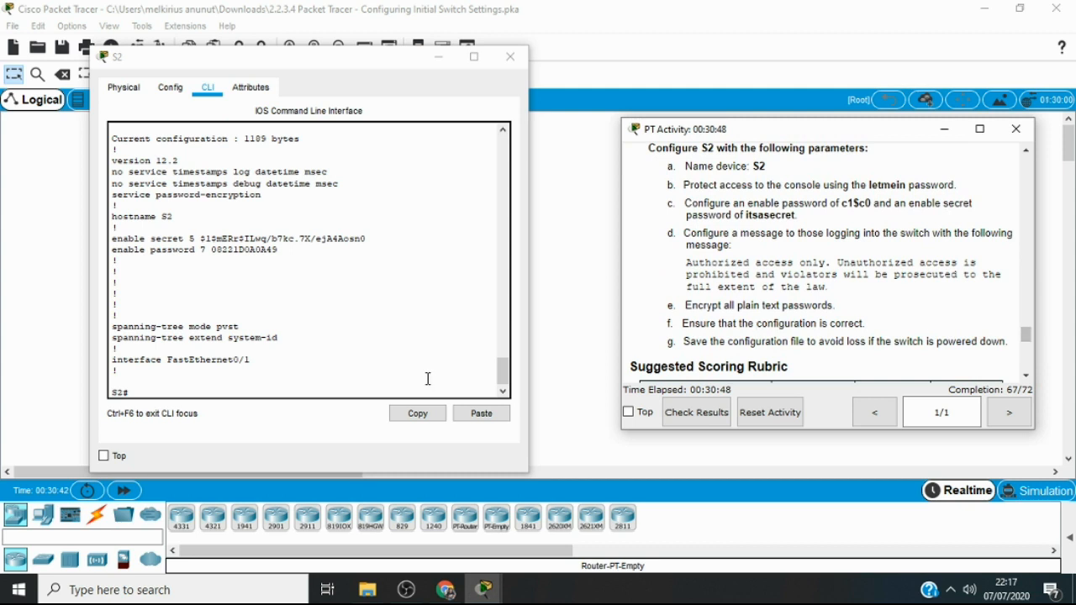
{"action": "left_click", "coordinate": [245, 387]}
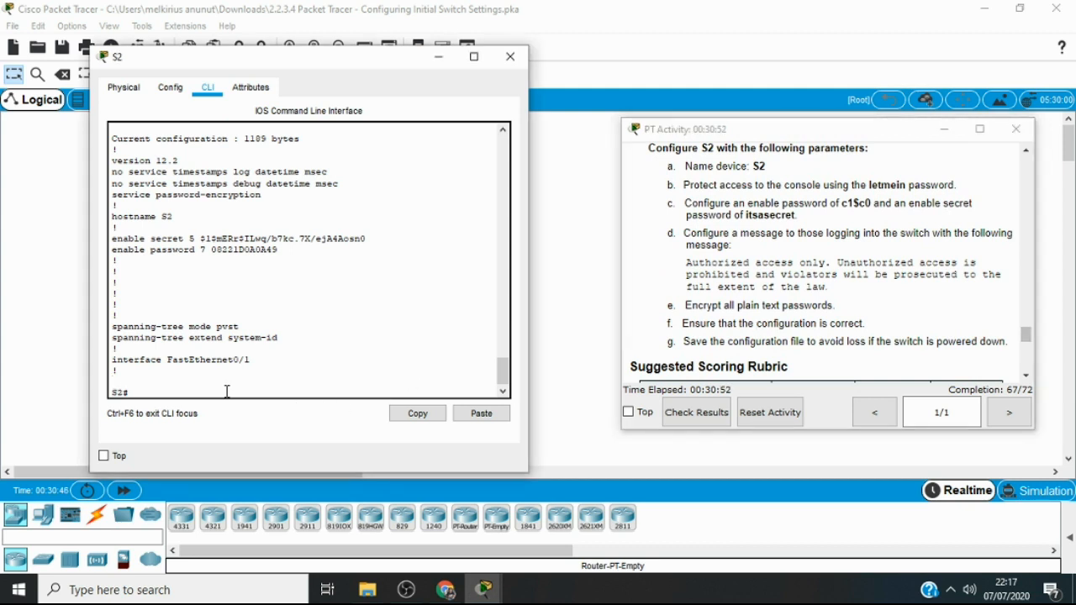
{"action": "type", "text": "conf t"}
{"action": "key", "text": "Return"}
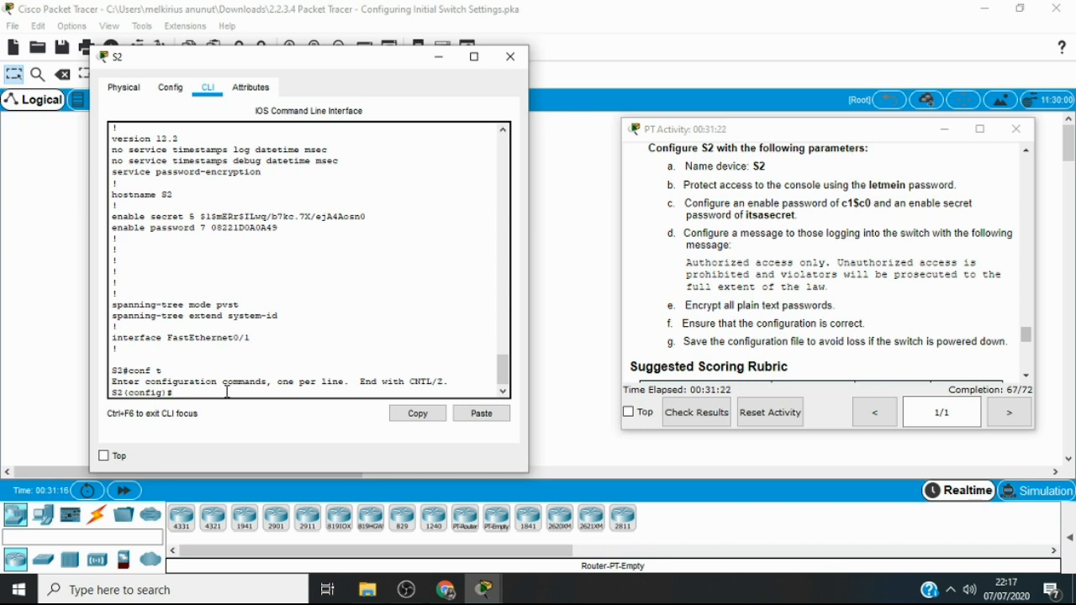
Set the MOTD banner to "Authorized access only. Unauthorized access is prohibited and violators will be prosecuted to the full extent of the law."
{"action": "type", "text": "bann"}
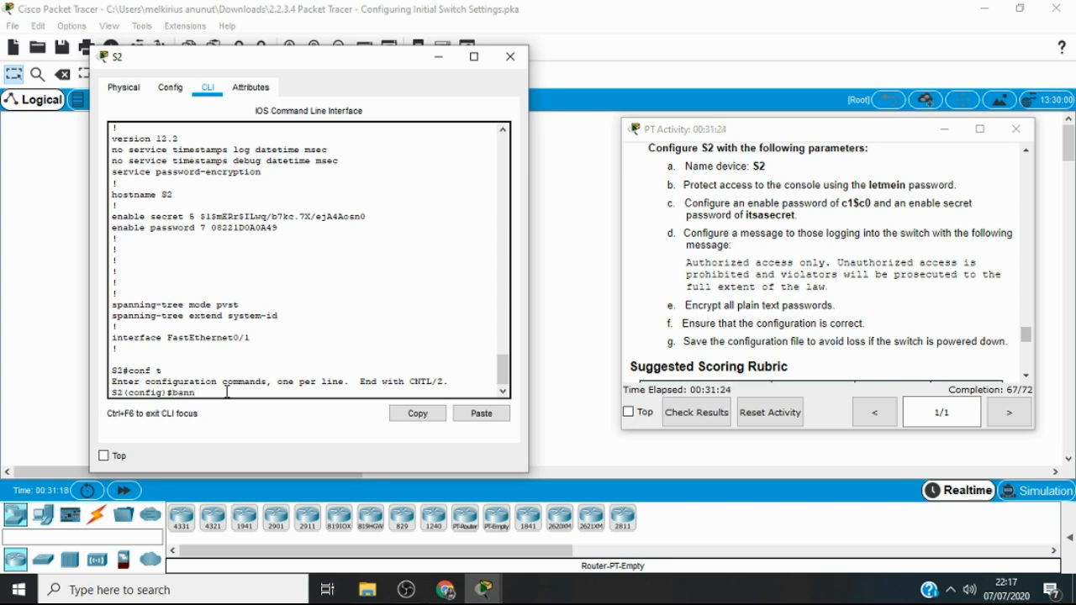
{"action": "type", "text": "er motd \""}
{"action": "left_click_drag", "start_coordinate": [688, 264], "coordinate": [829, 288]}
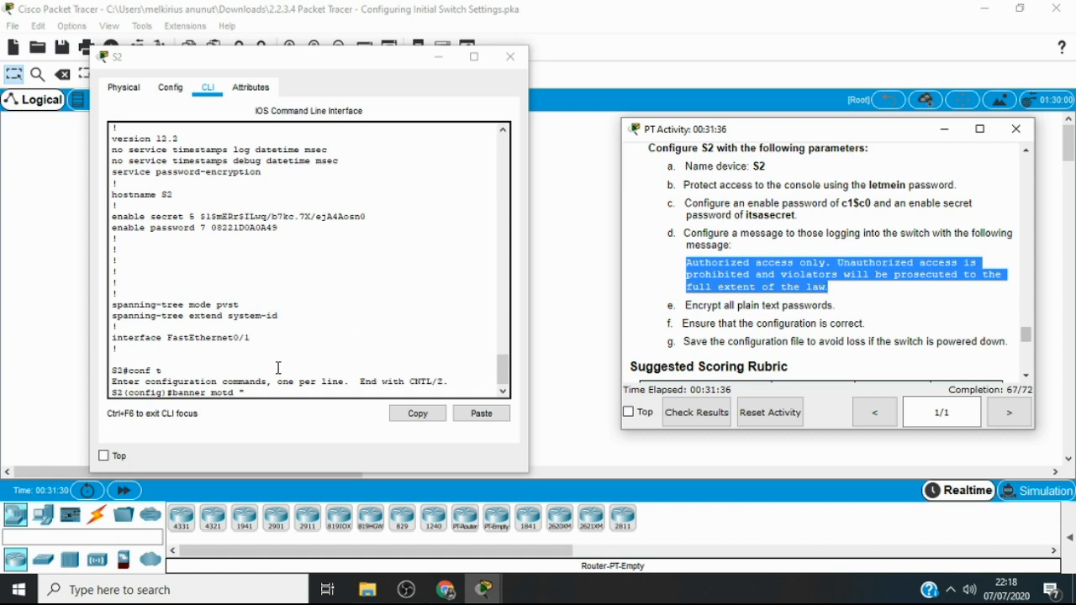
{"action": "left_click", "coordinate": [244, 392]}
{"action": "right_click", "coordinate": [244, 393]}
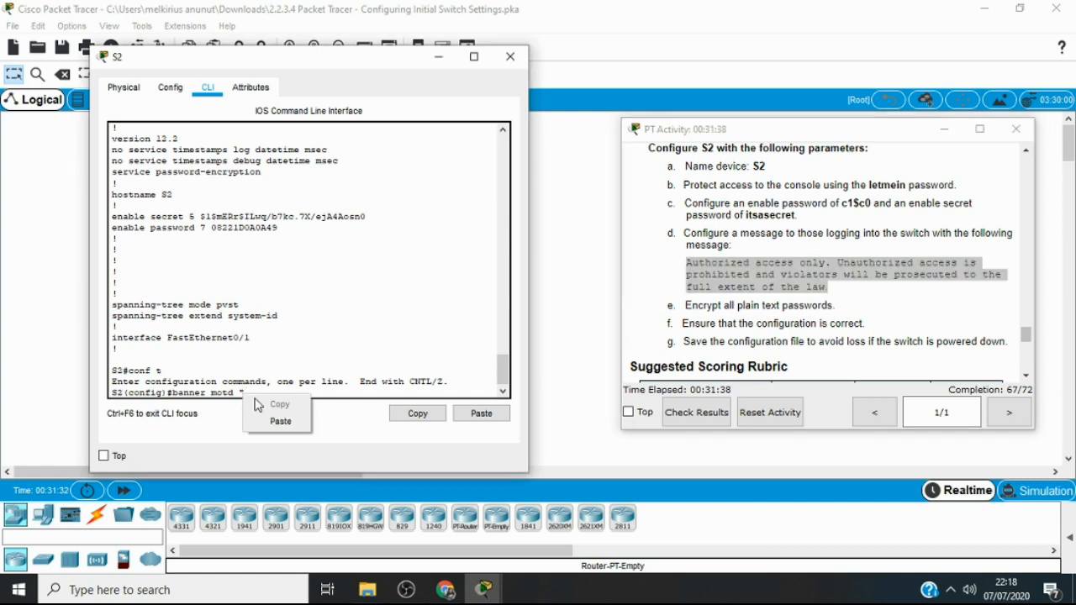
{"action": "left_click", "coordinate": [274, 421]}
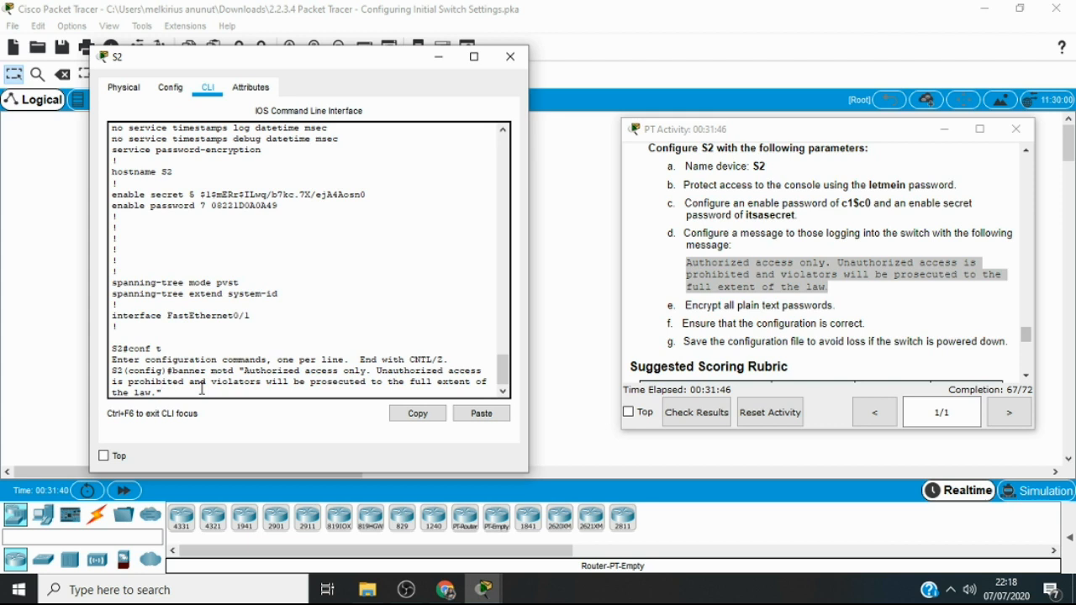
{"action": "key", "text": "Return"}
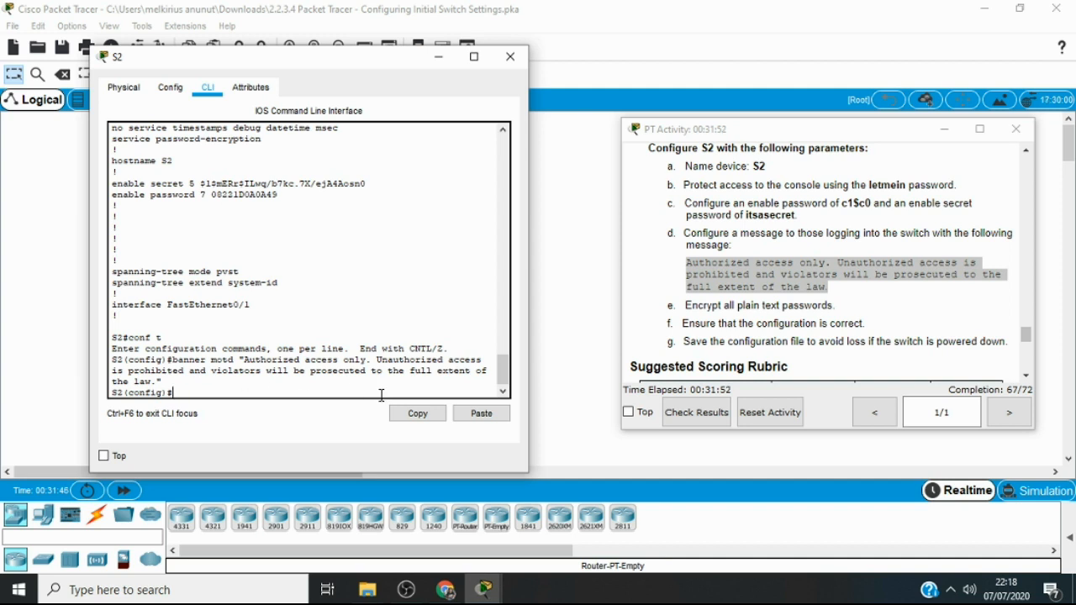
Review the S2 requirements that follow the banner message in the activity instructions
{"action": "left_click", "coordinate": [1024, 371]}
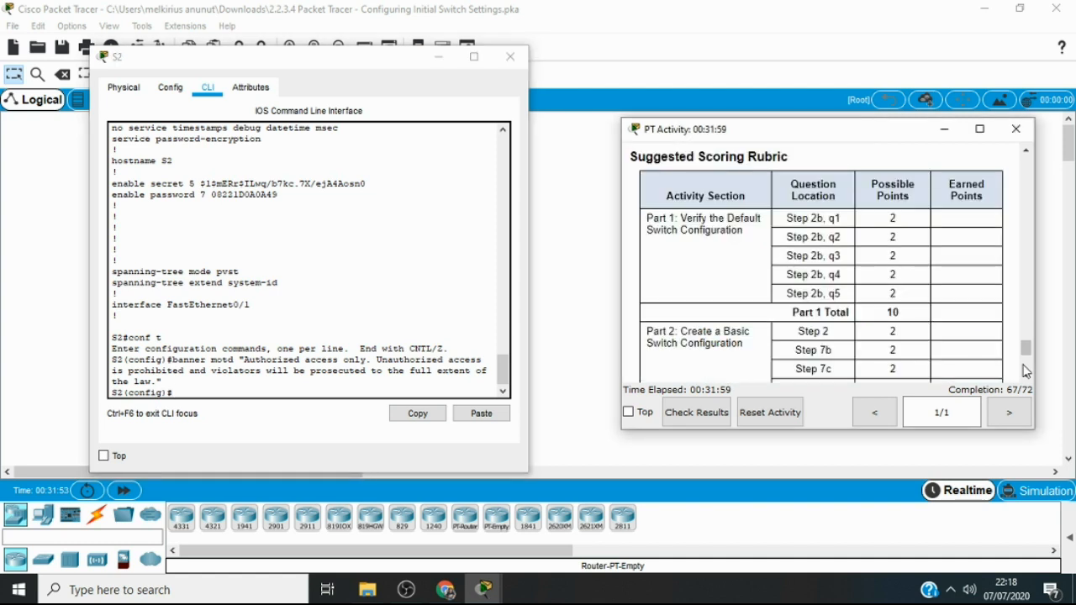
{"action": "left_click", "coordinate": [1027, 150]}
{"action": "left_click", "coordinate": [1027, 150]}
{"action": "left_click", "coordinate": [1027, 152]}
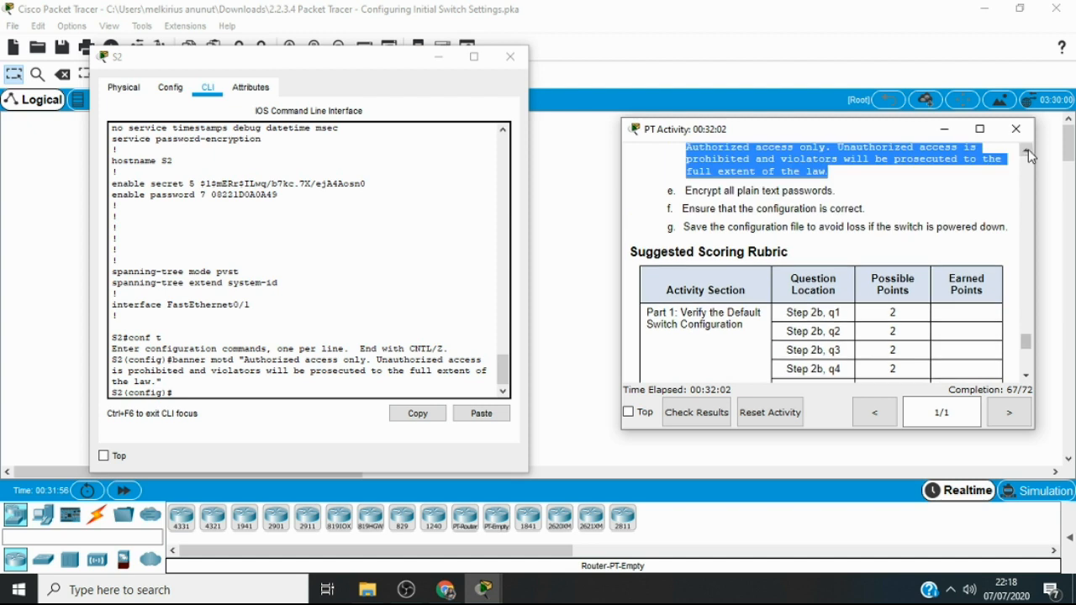
{"action": "left_click", "coordinate": [1028, 151]}
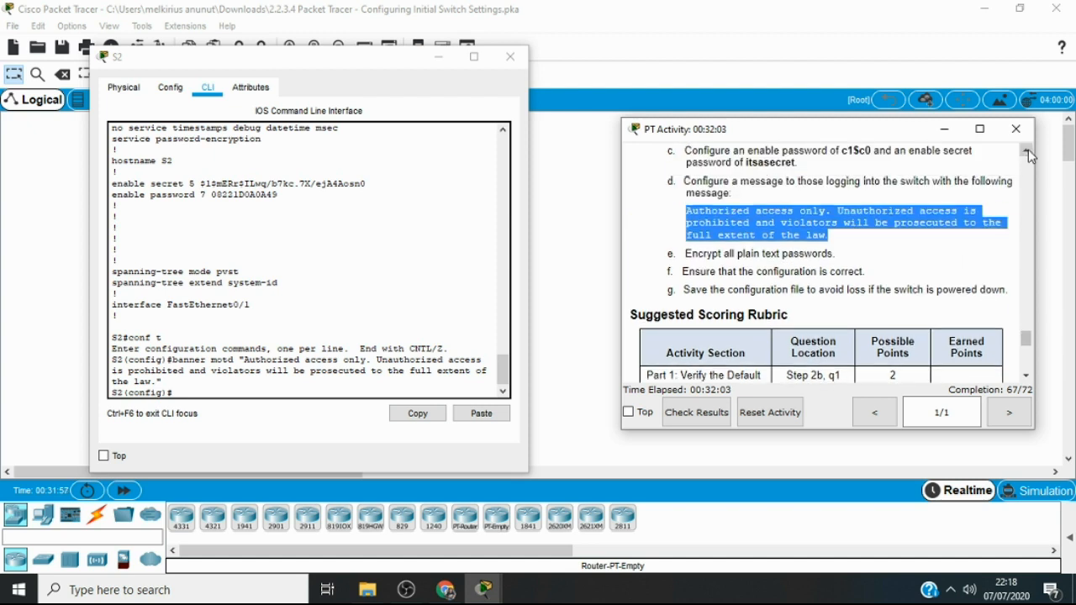
{"action": "left_click", "coordinate": [240, 393]}
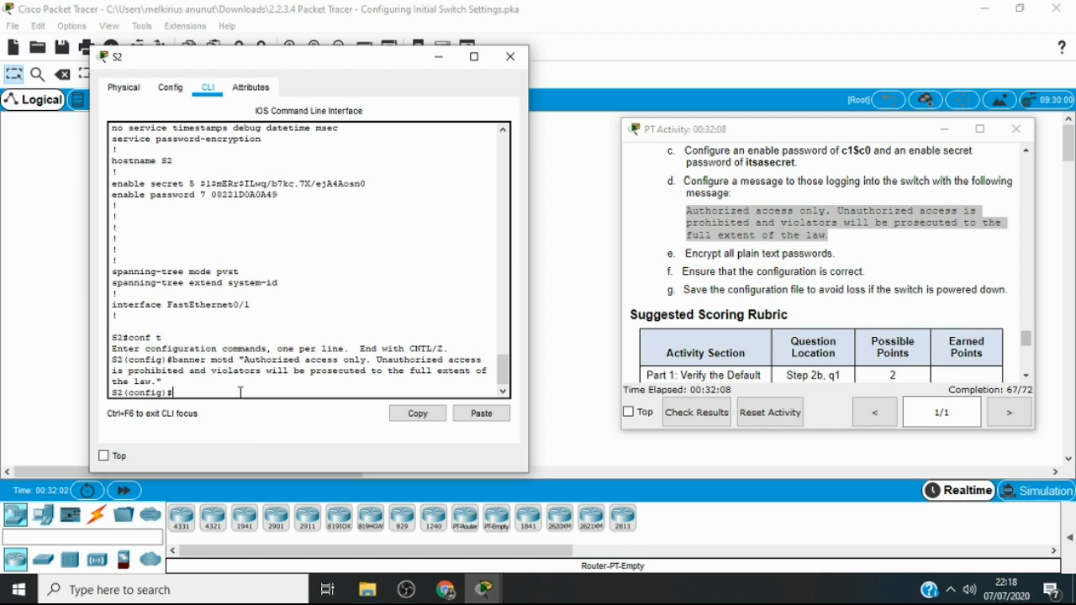
{"action": "type", "text": "cop"}
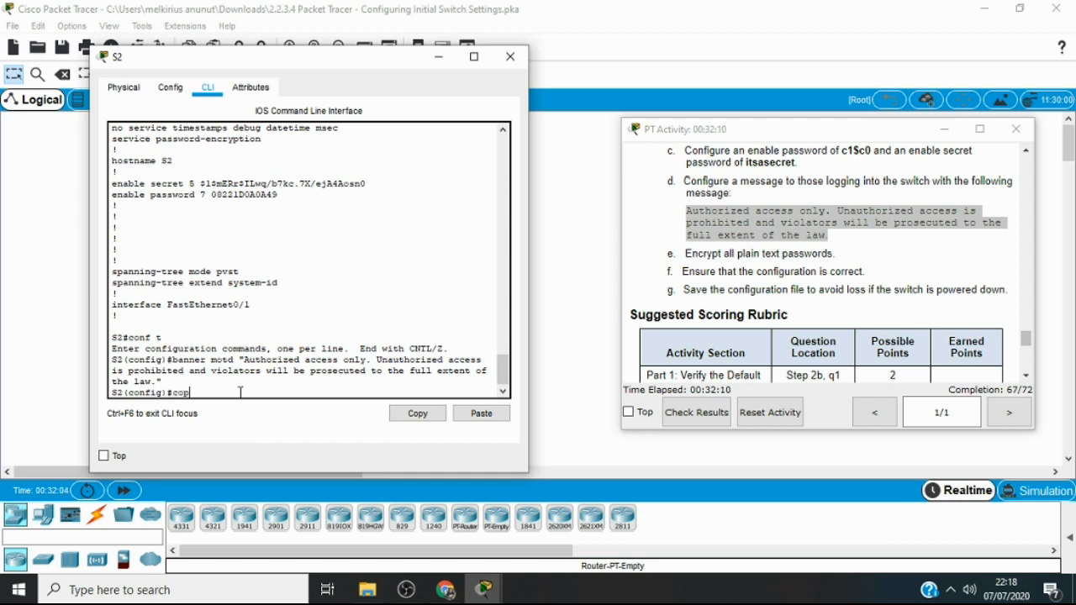
{"action": "key", "text": "Tab"}
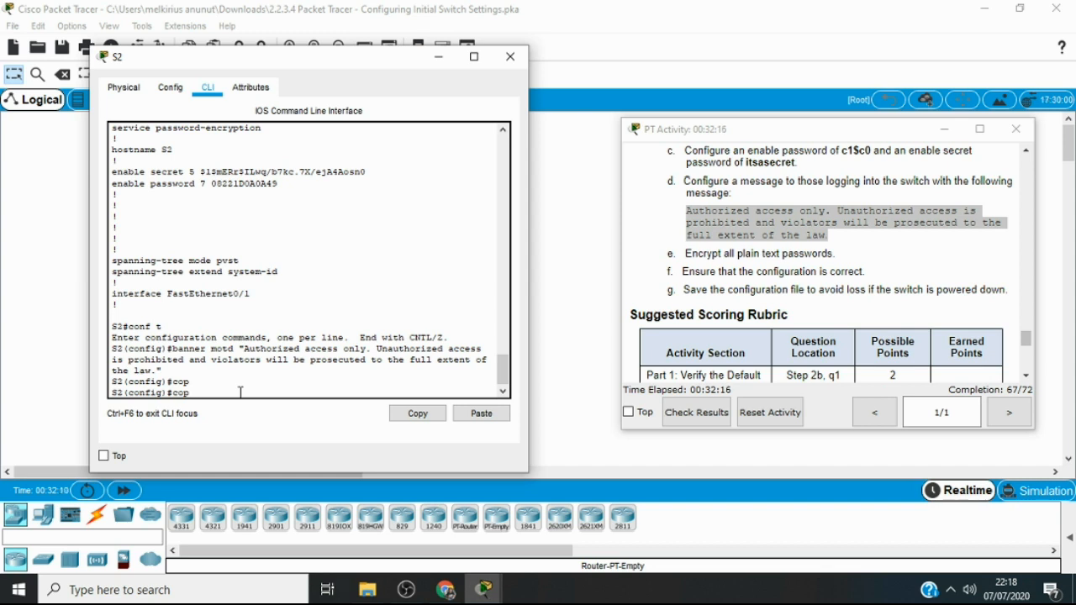
{"action": "key", "text": "BackSpace"}
{"action": "key", "text": "BackSpace"}
{"action": "key", "text": "BackSpace"}
Leave global configuration mode and bring up a clean privileged EXEC prompt on S2
{"action": "type", "text": "exit"}
{"action": "key", "text": "Return"}
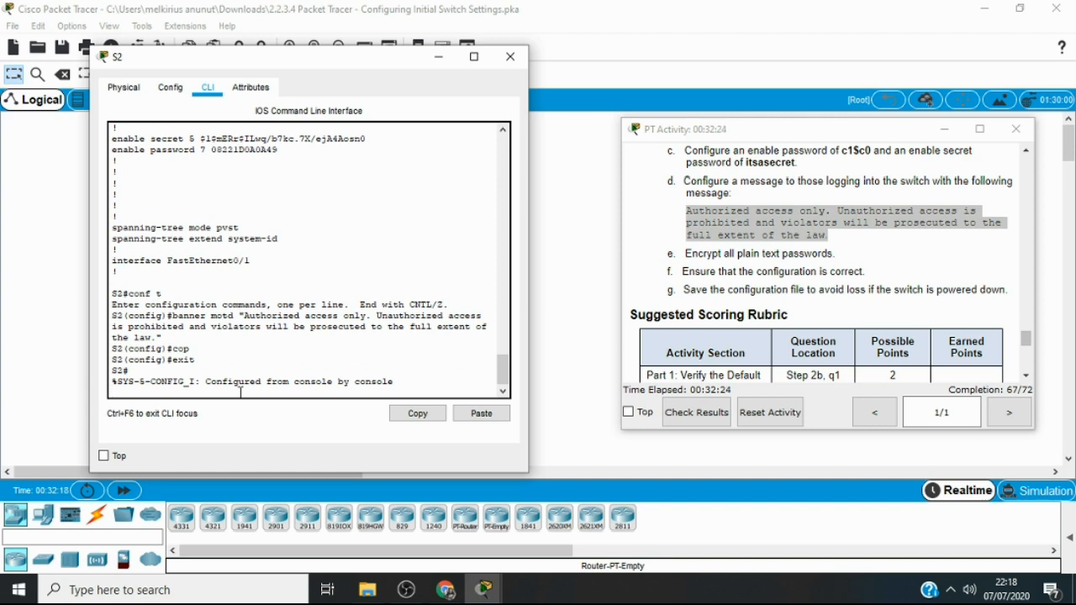
{"action": "key", "text": "Return"}
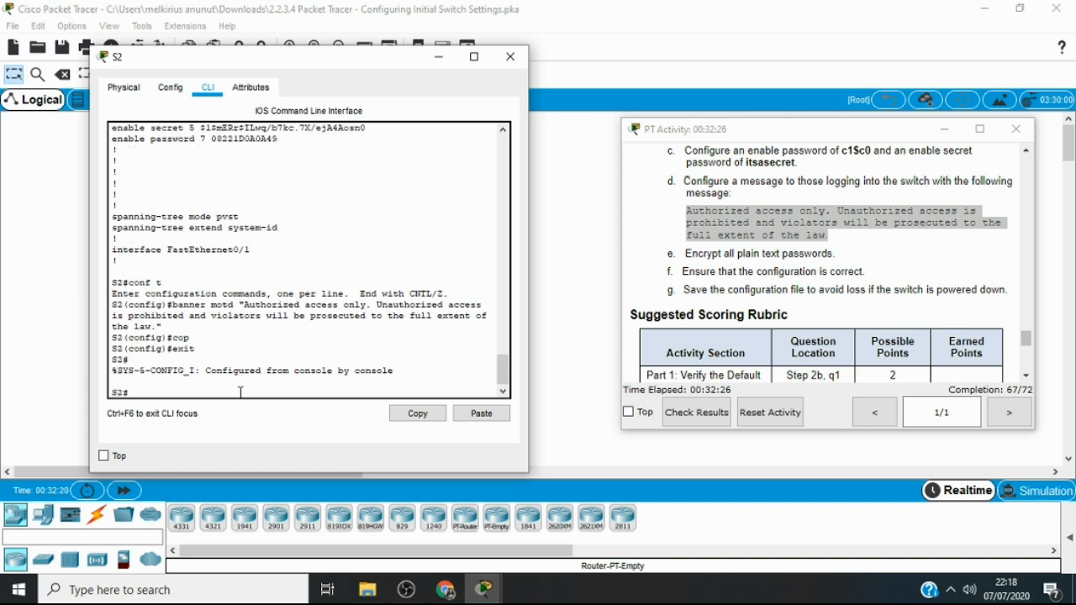
Save S2's configuration by copying running-config to startup-config, accepting the default destination filename
{"action": "type", "text": "cop"}
{"action": "key", "text": "Tab"}
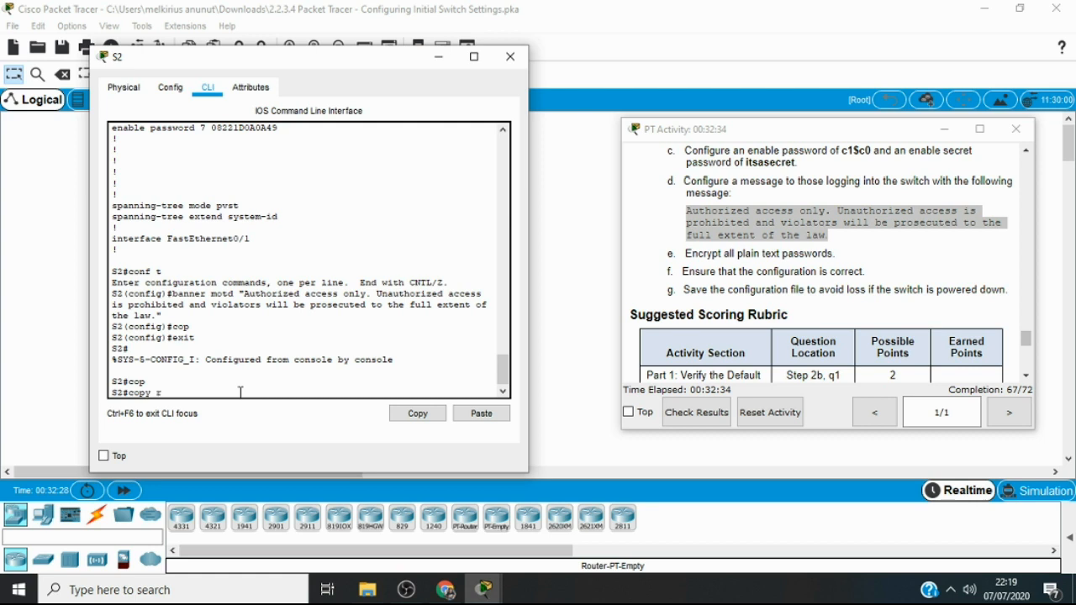
{"action": "type", "text": "un"}
{"action": "key", "text": "Tab"}
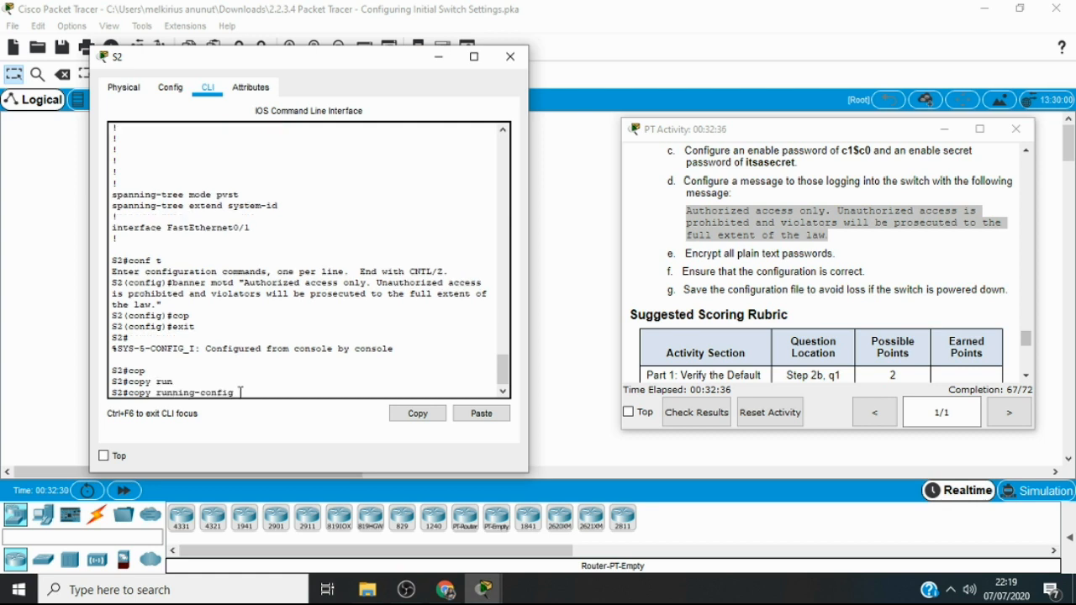
{"action": "type", "text": "sta"}
{"action": "key", "text": "Tab"}
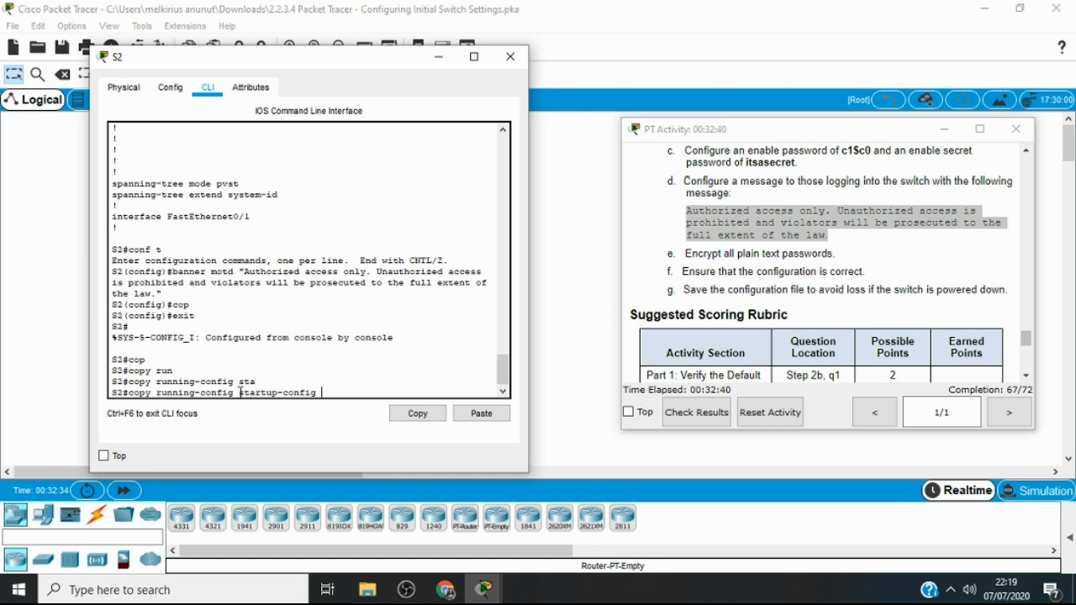
{"action": "key", "text": "Return"}
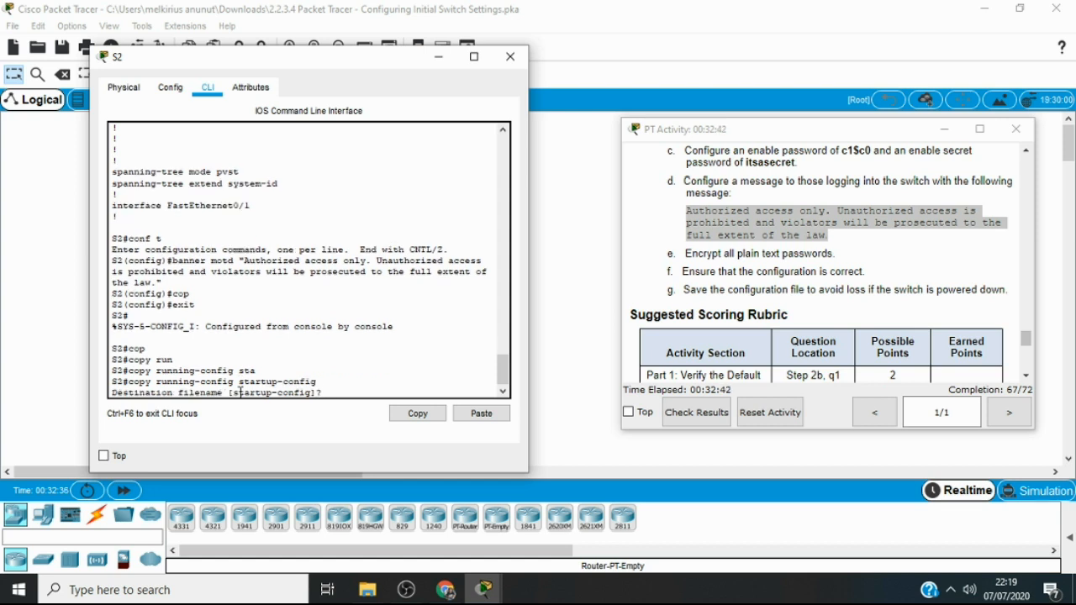
{"action": "key", "text": "Return"}
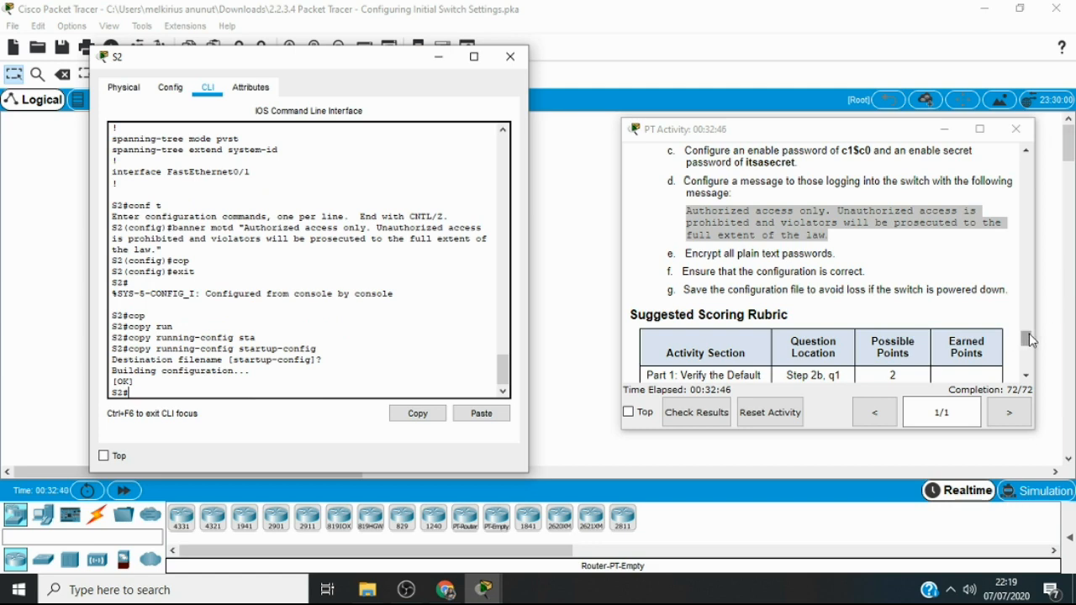
Check the activity results and close the S2 window to read the overall feedback
{"action": "left_click_drag", "start_coordinate": [1031, 335], "coordinate": [1046, 374]}
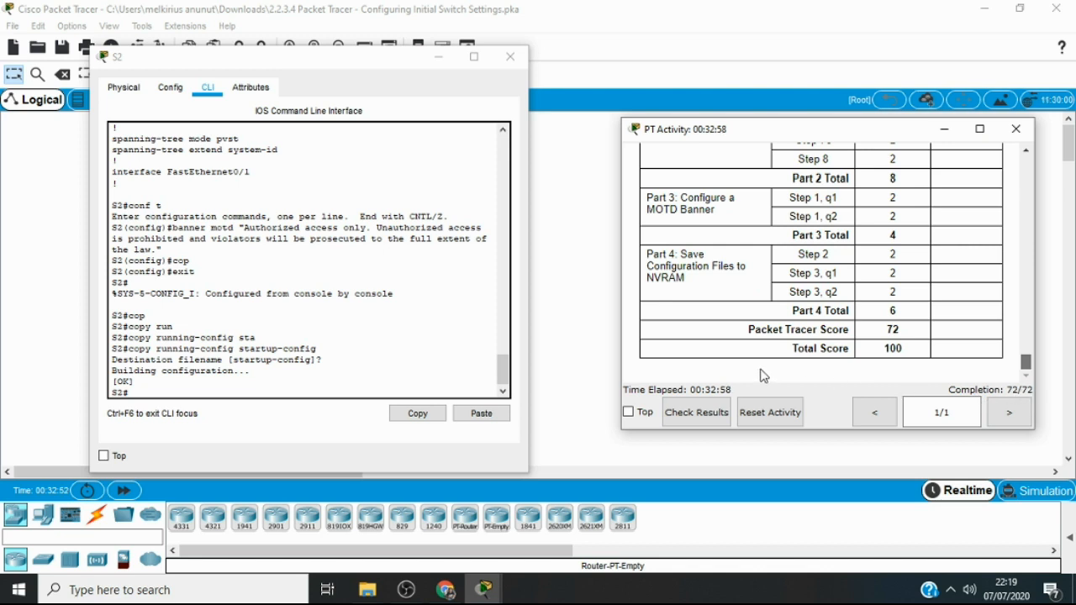
{"action": "left_click", "coordinate": [691, 420]}
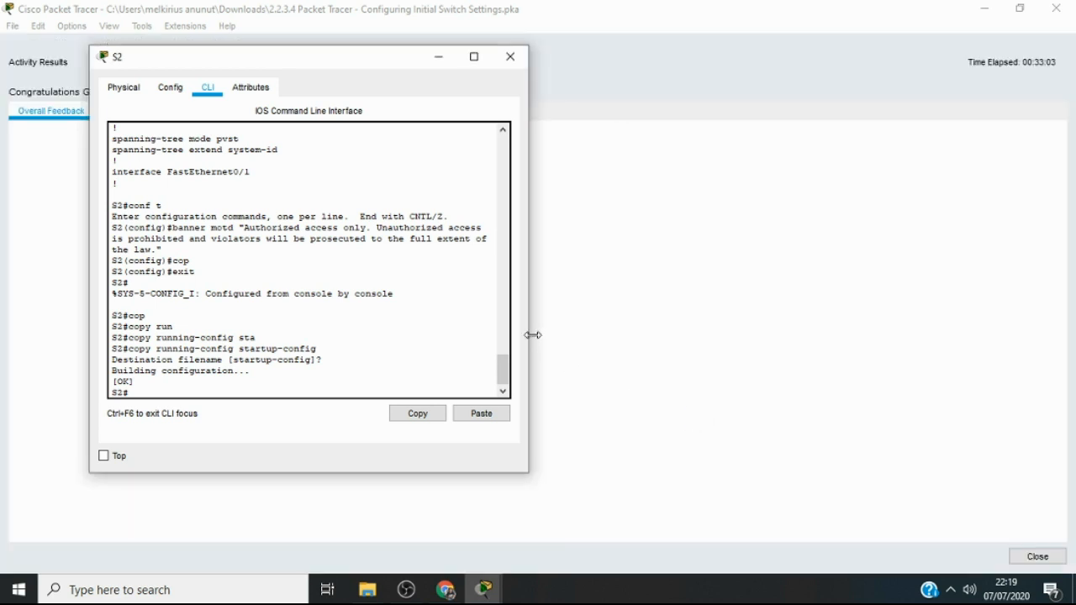
{"action": "left_click", "coordinate": [512, 57]}
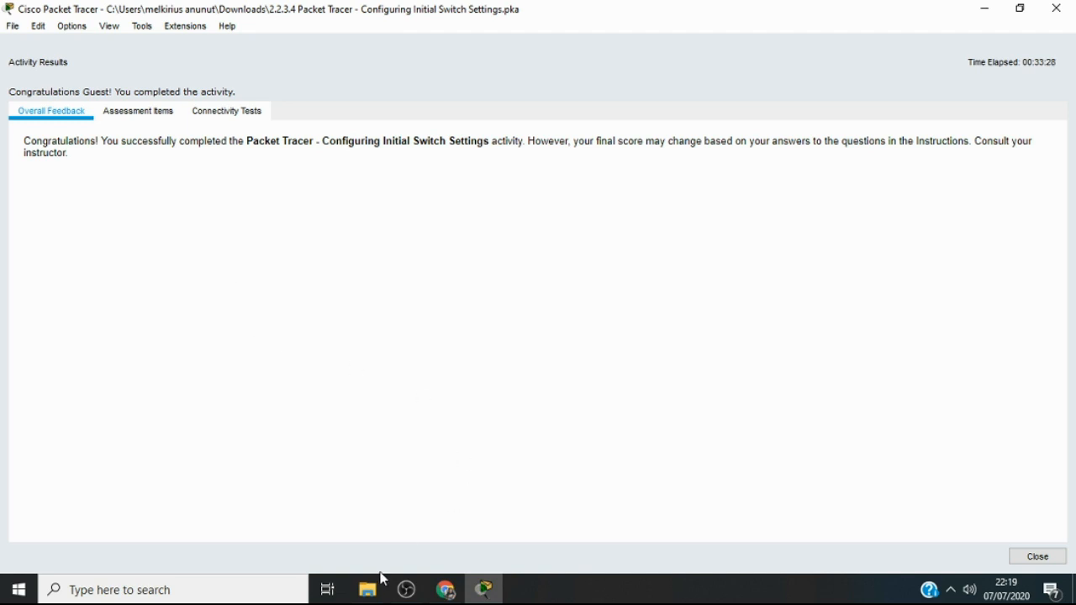
{"action": "mouse_move", "coordinate": [408, 594]}
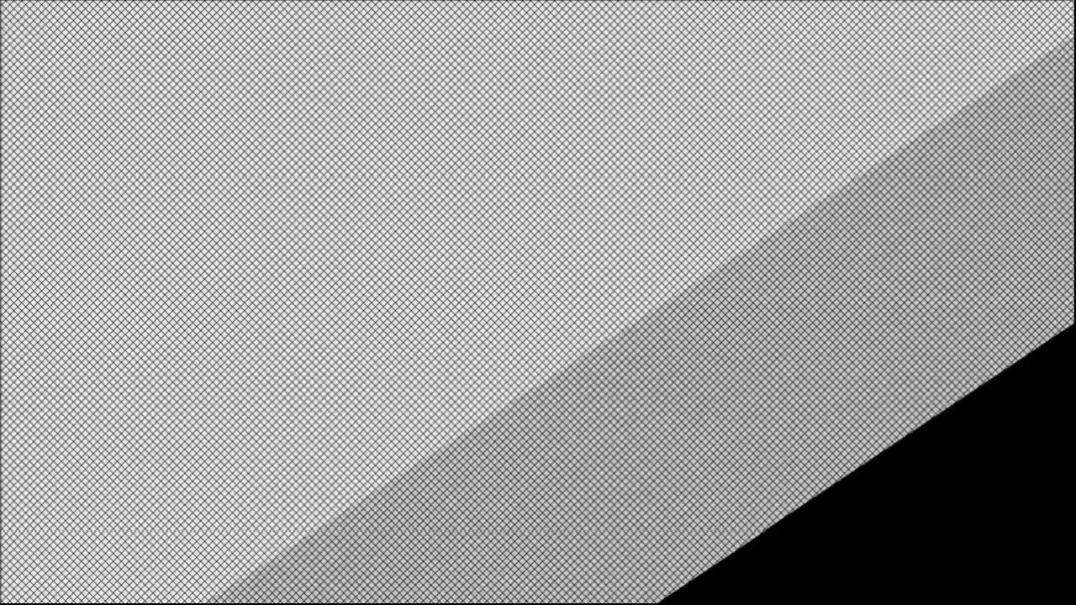